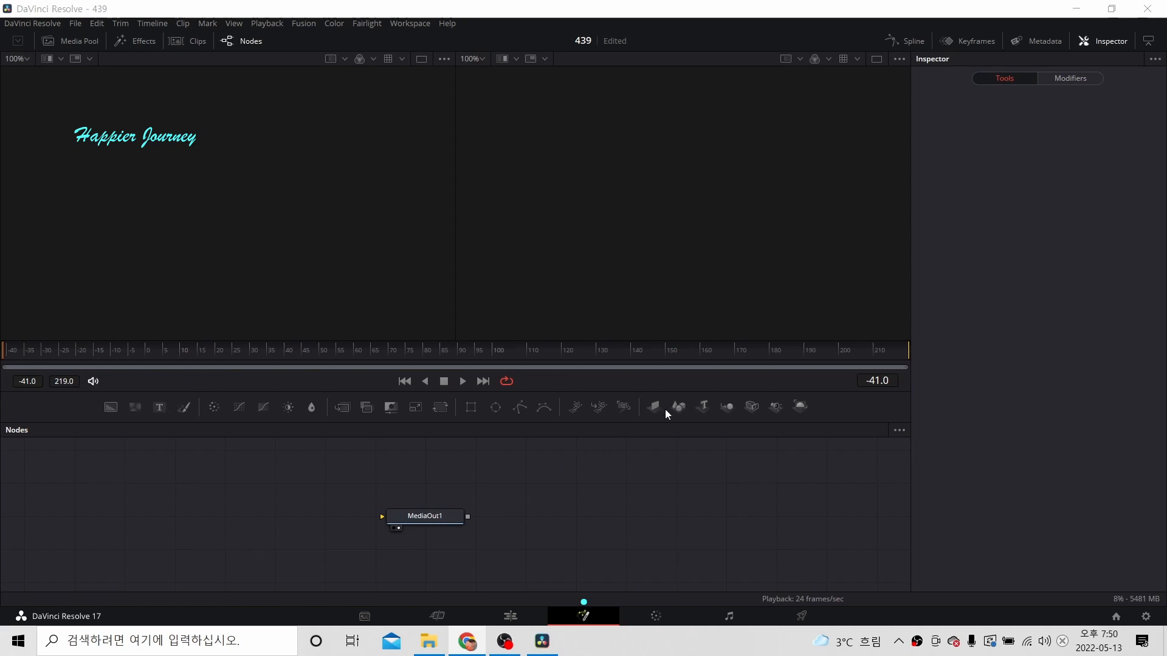
Step: Add a Text 3D node to the Fusion composition
click(704, 408)
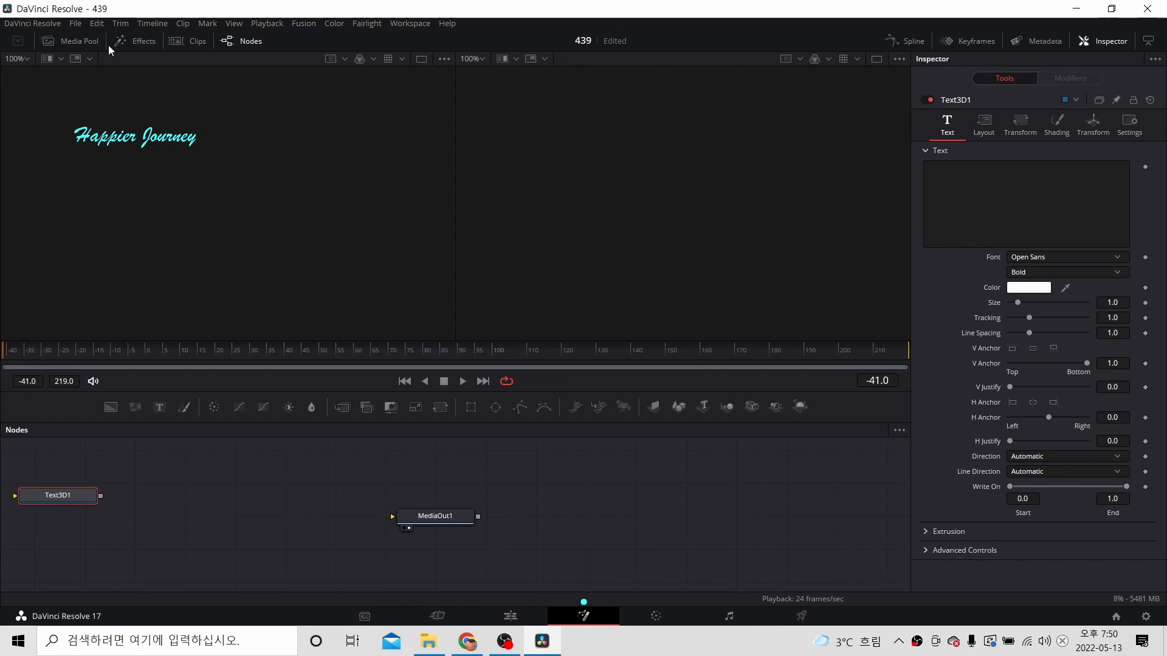
Step: Examine the effects library on the Fusion page and on the Edit page, collapsing the Edit page's Fusion Effects group
click(137, 42)
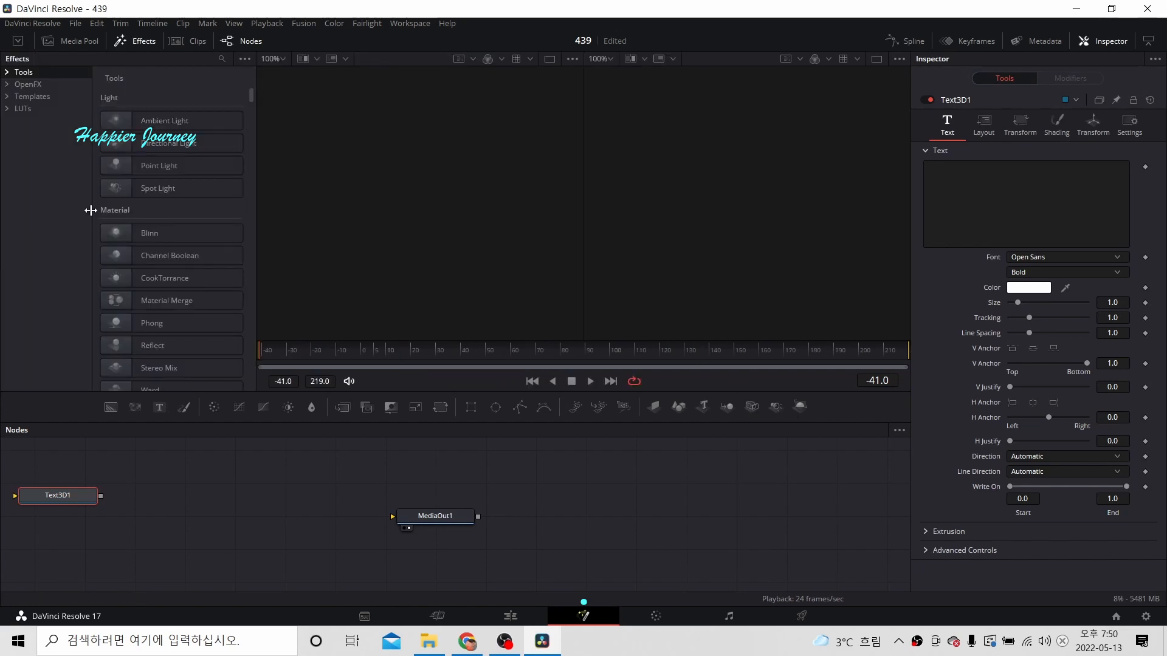
click(138, 40)
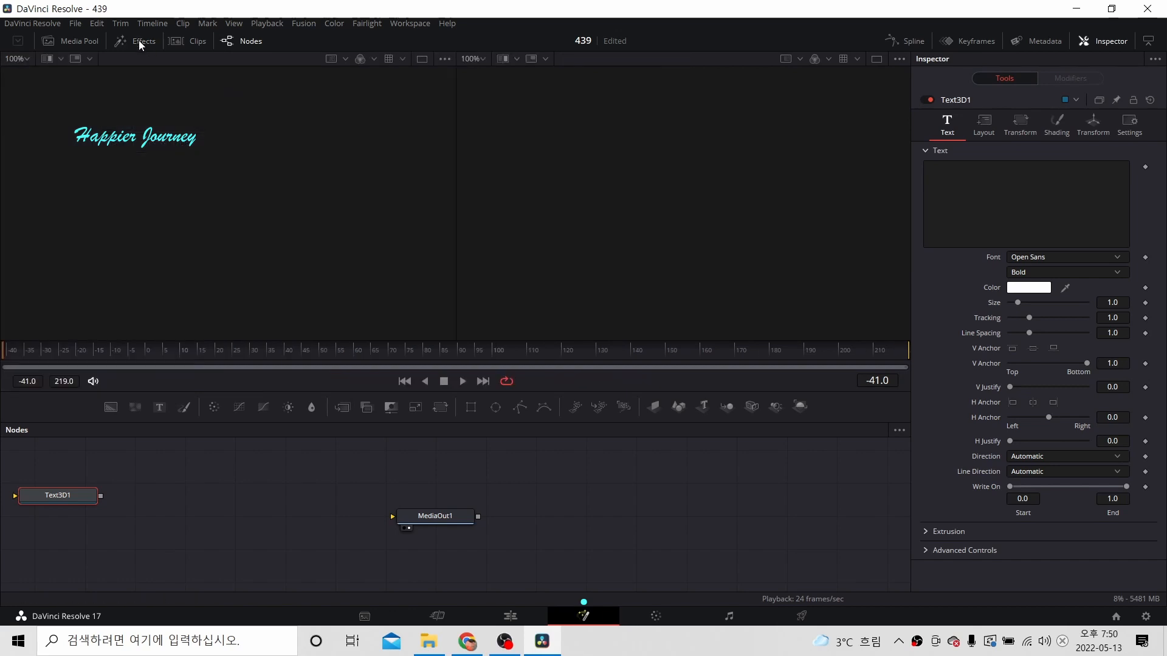
click(138, 40)
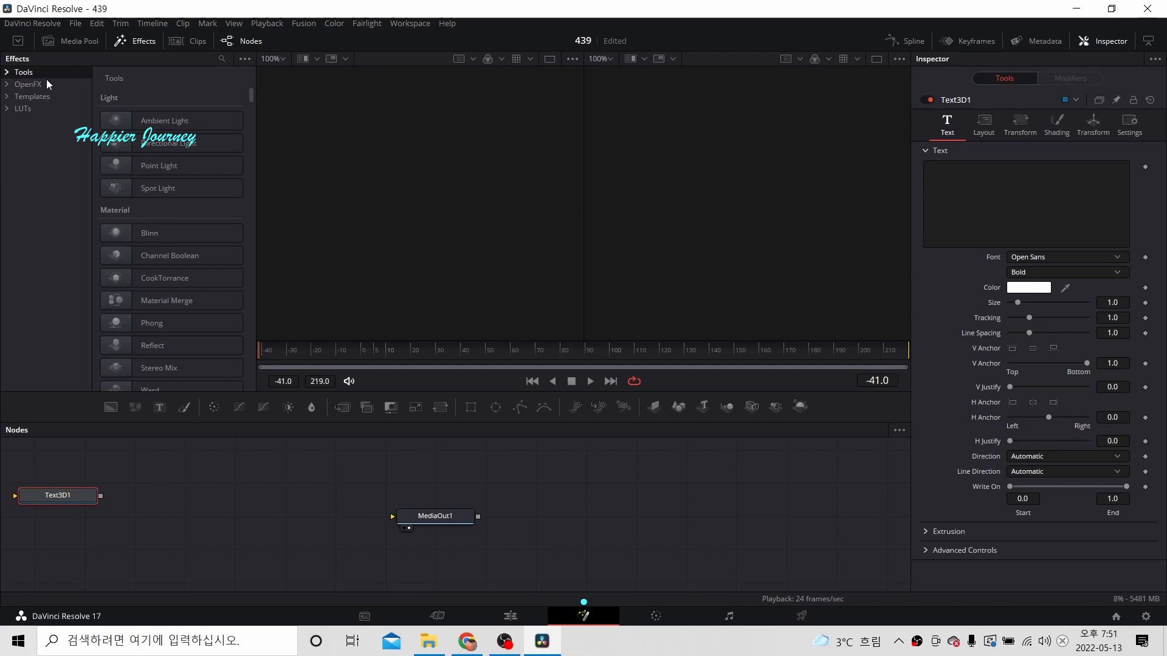
click(513, 617)
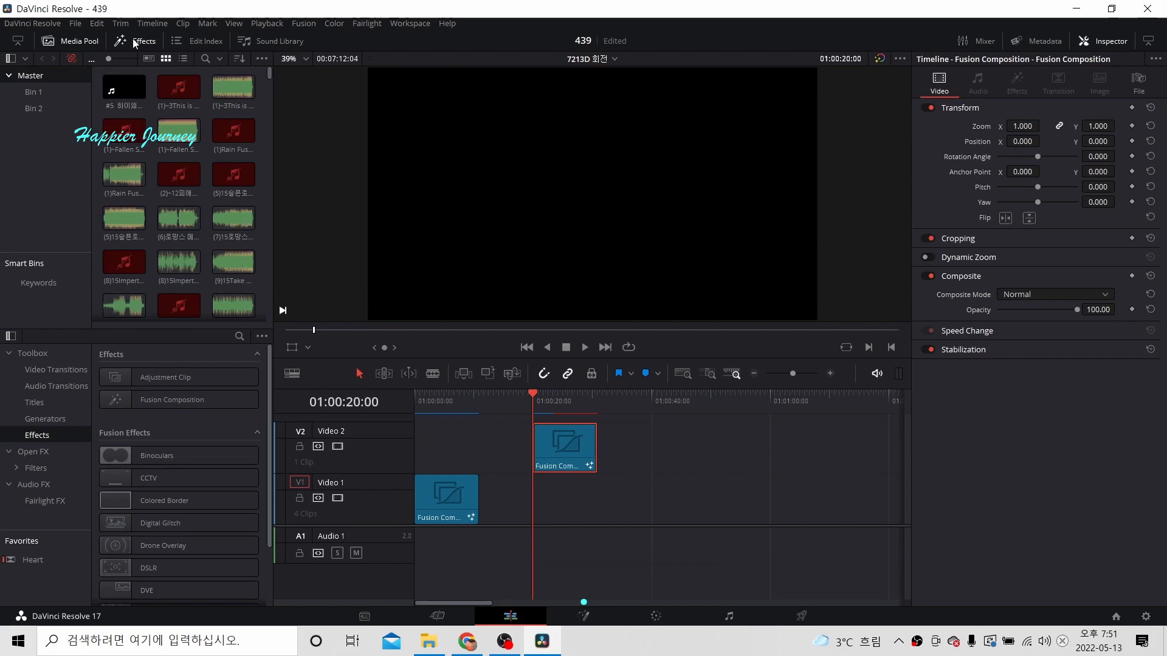
click(134, 39)
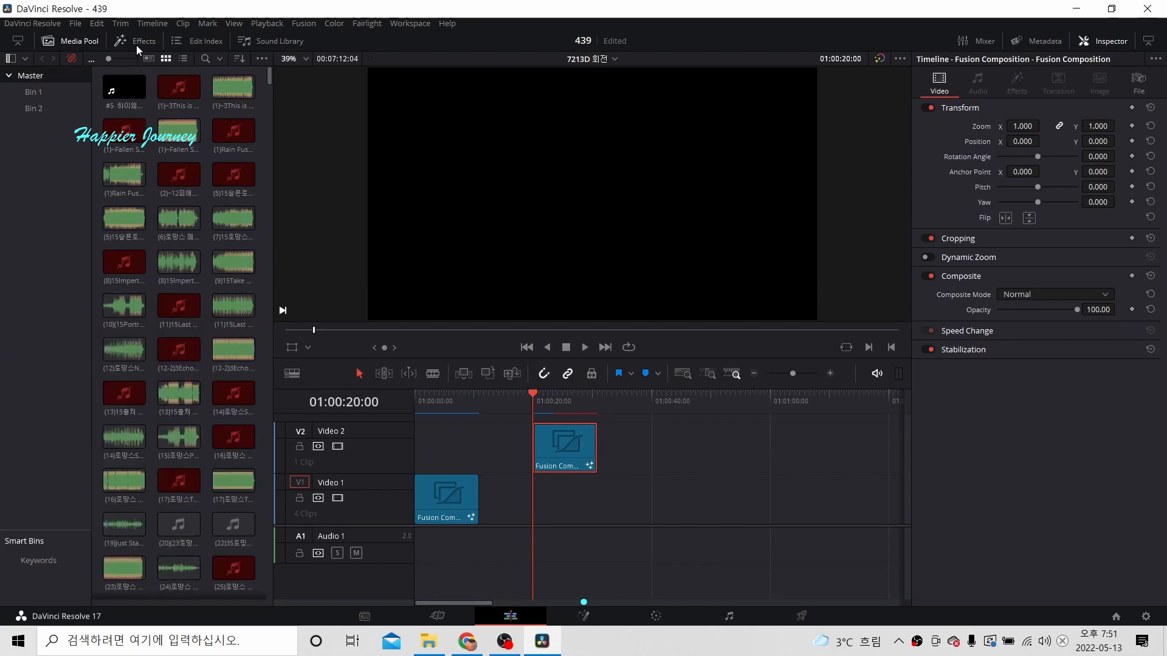
click(136, 44)
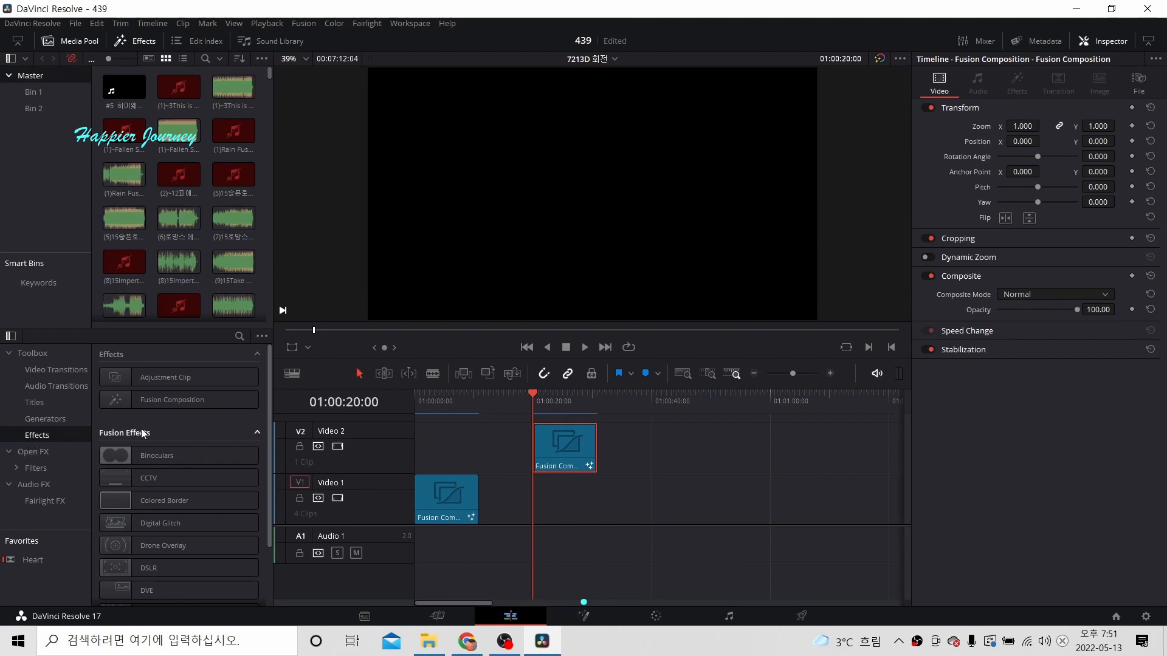
click(257, 432)
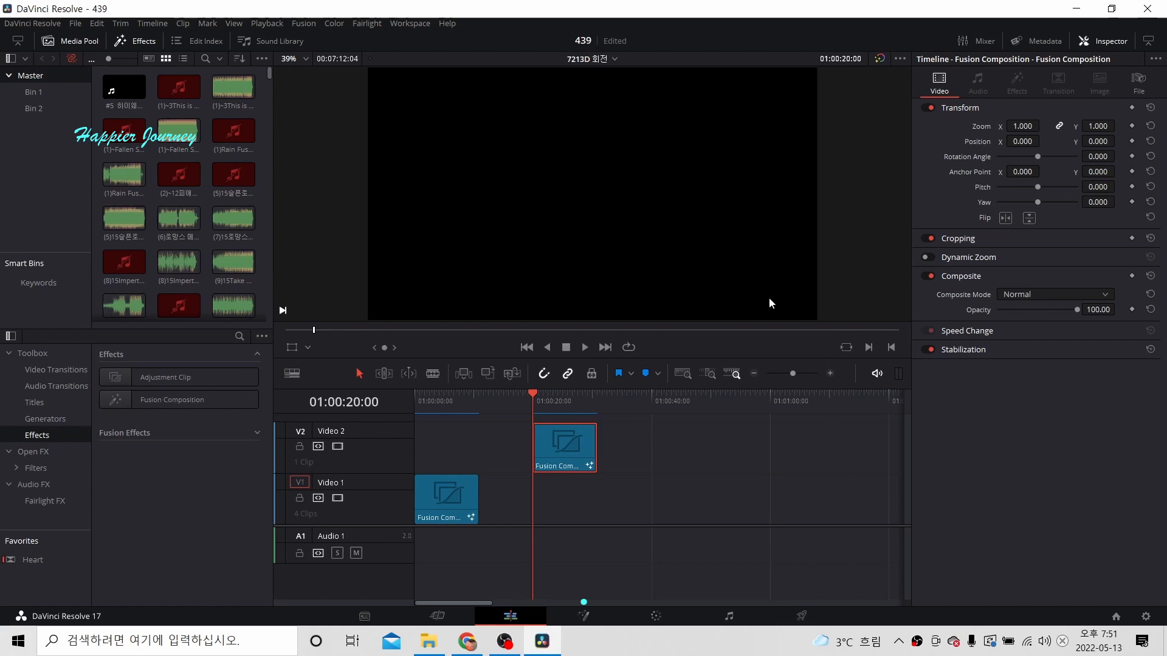
click(582, 616)
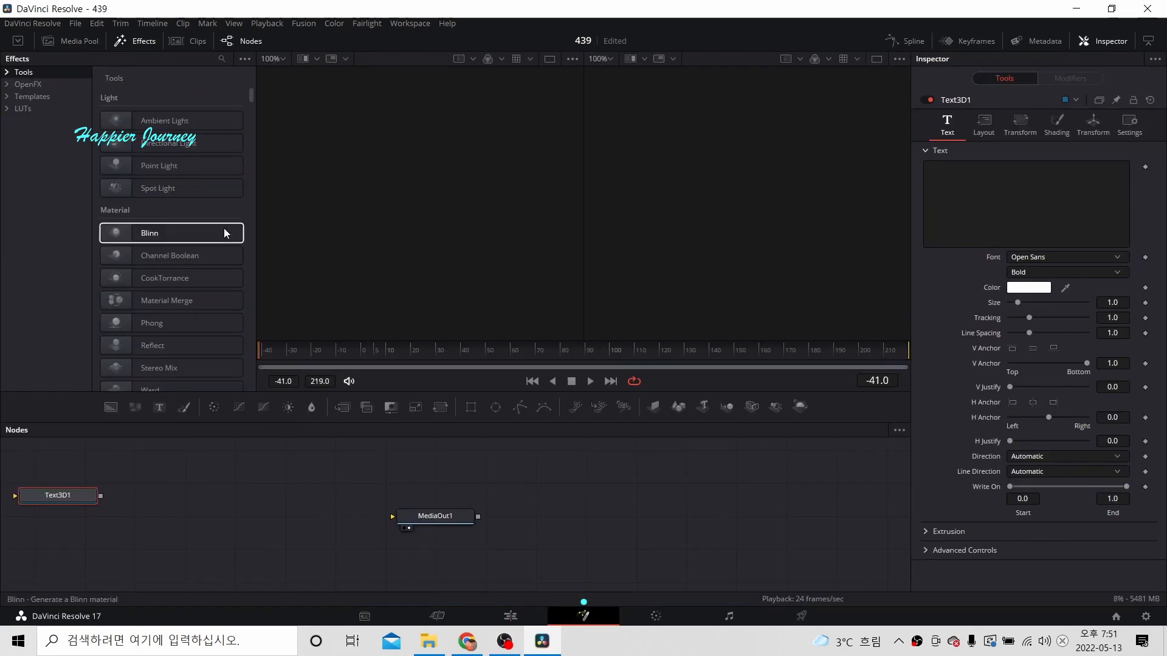
click(136, 41)
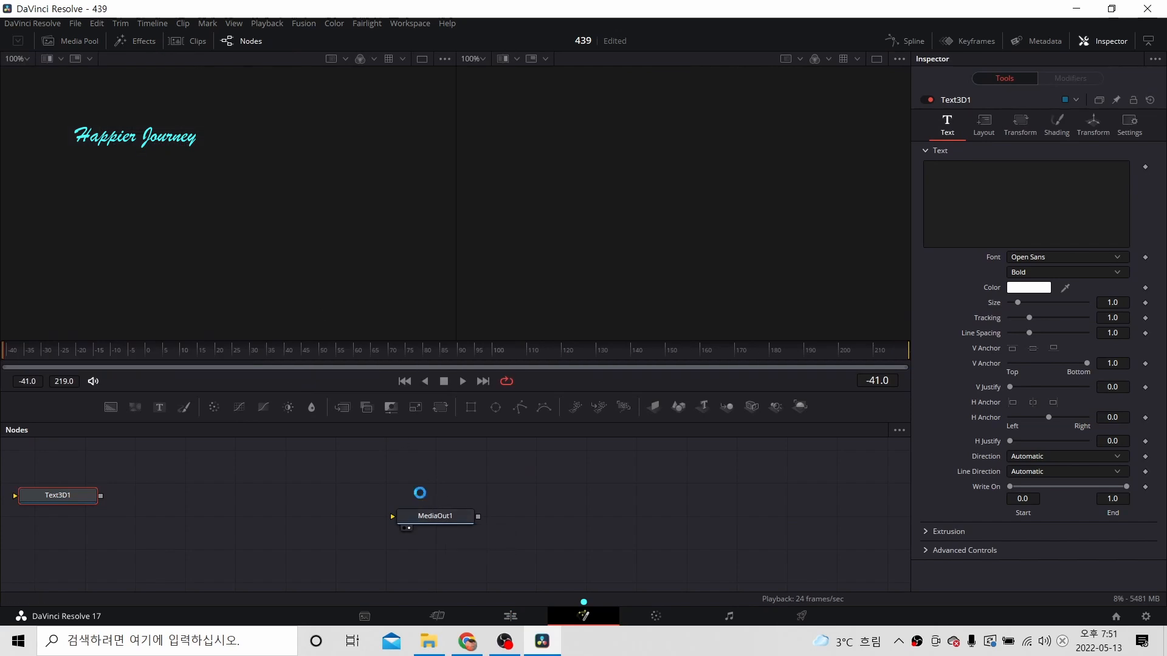
Step: Go to the Edit page and reopen the Video 2 Fusion composition clip in the Fusion page
click(509, 616)
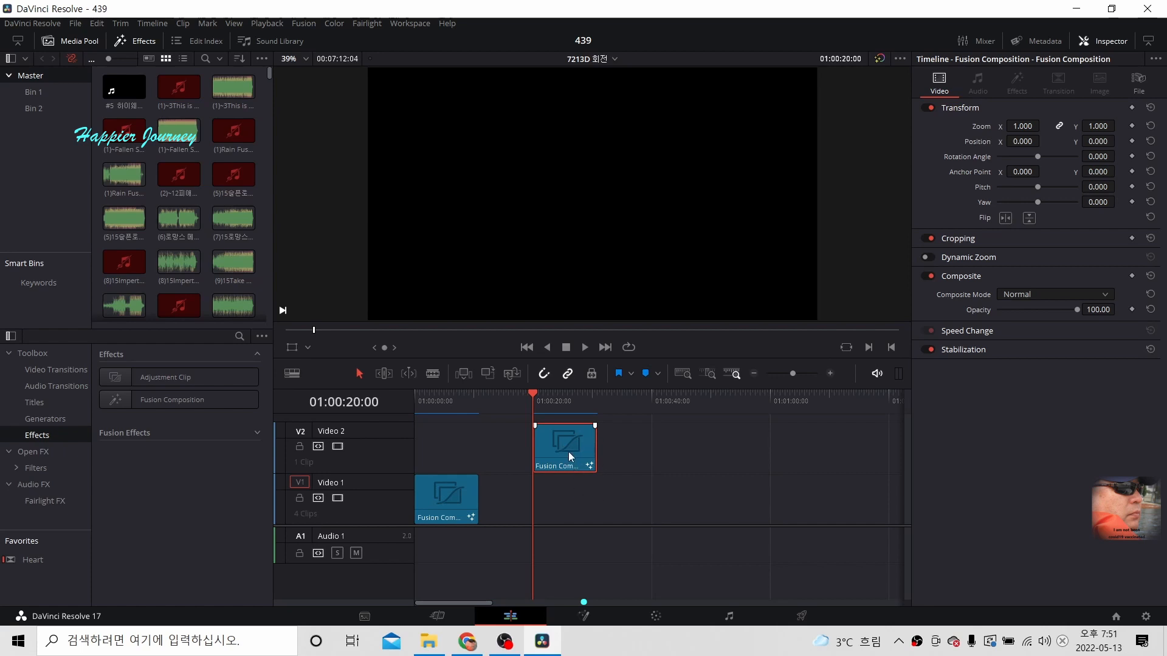
right_click(567, 451)
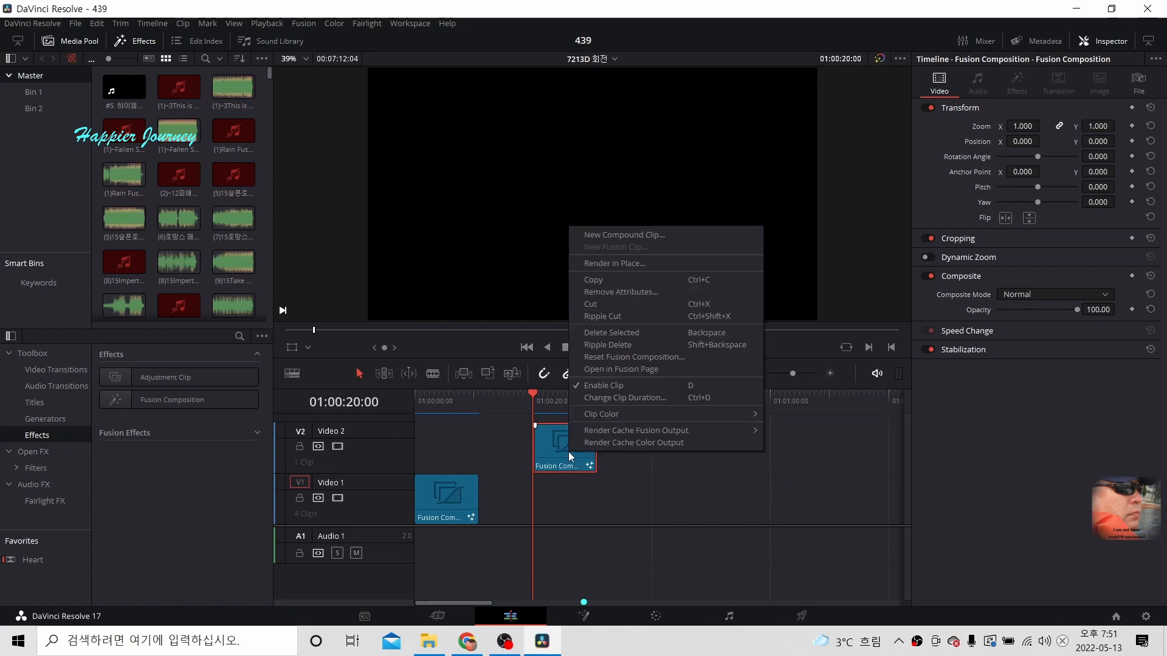
click(636, 371)
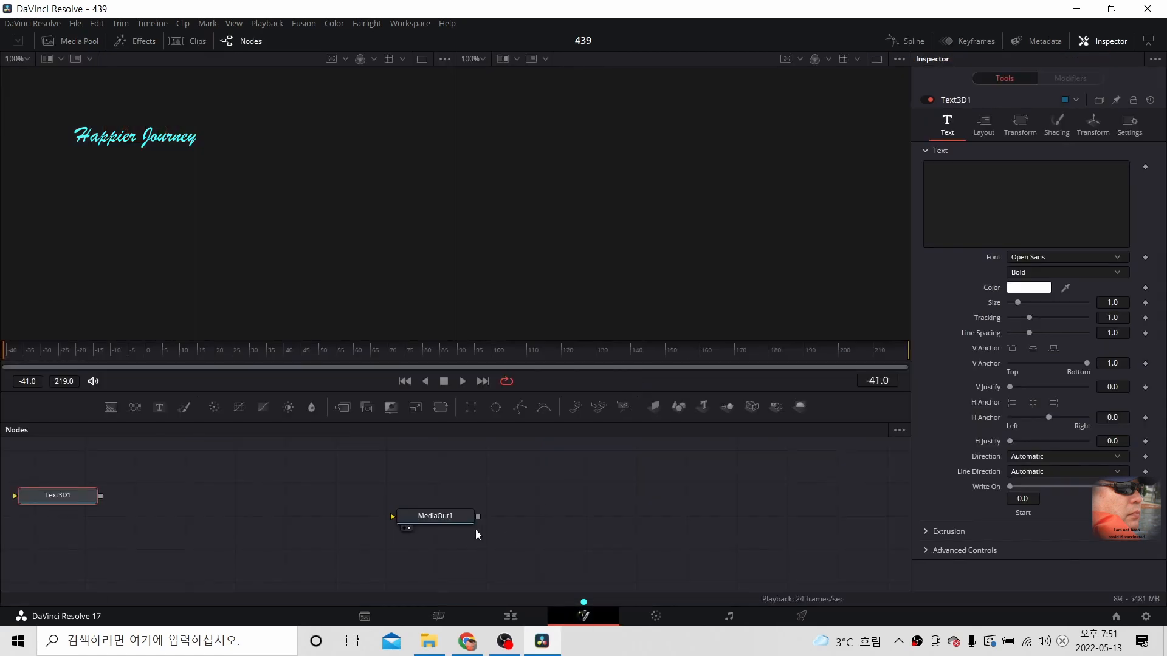
Step: Add a Directional Light (3DL) node to the node graph between the text and output nodes
right_click(318, 518)
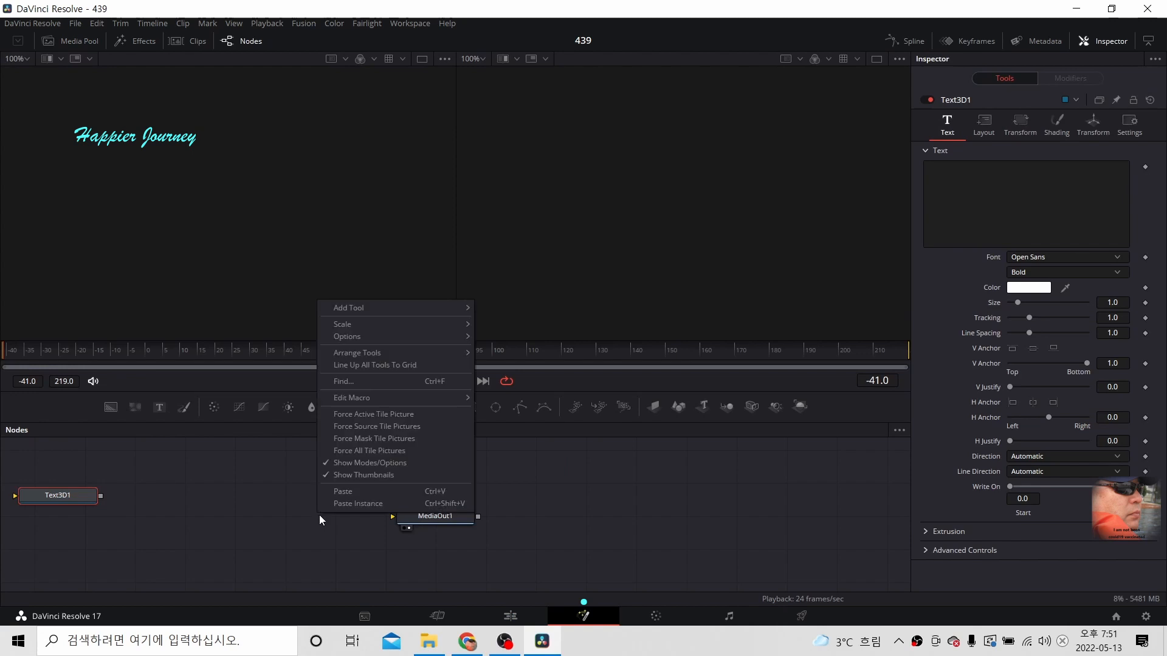
click(313, 528)
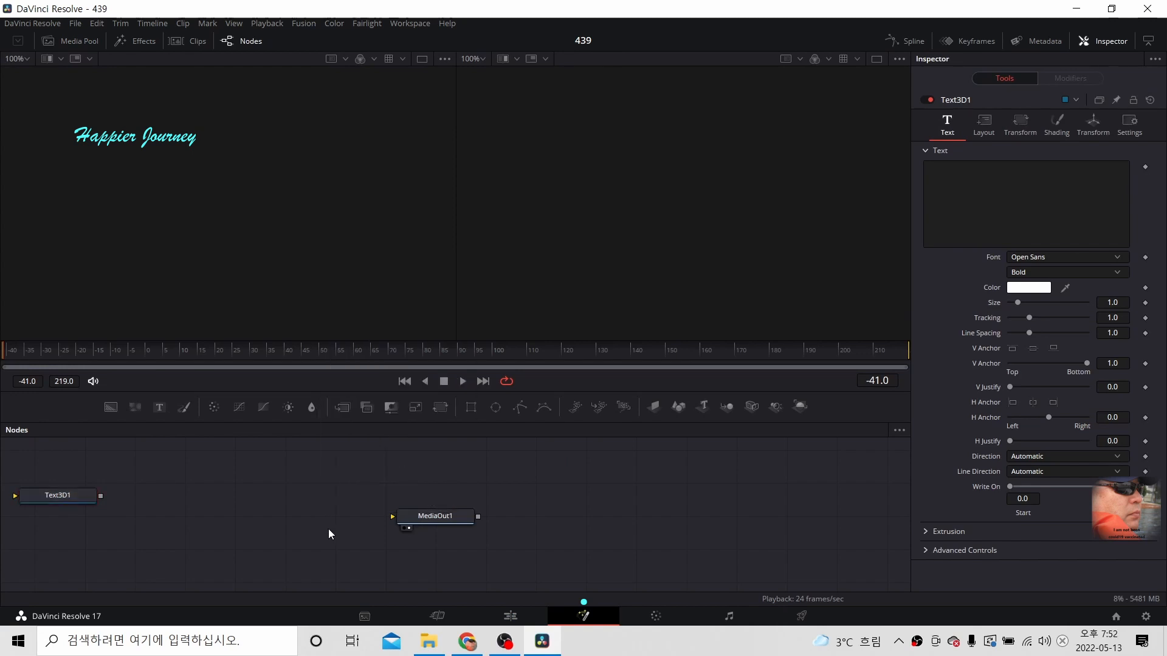
key(shift+space)
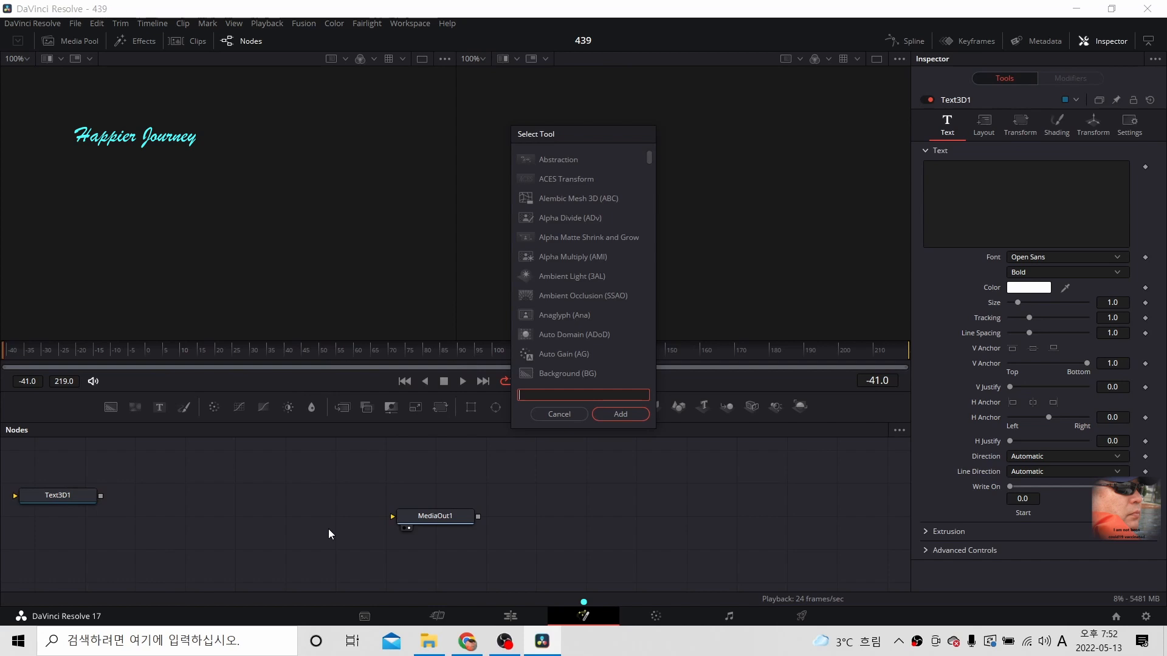
scroll(617, 246, down, 10)
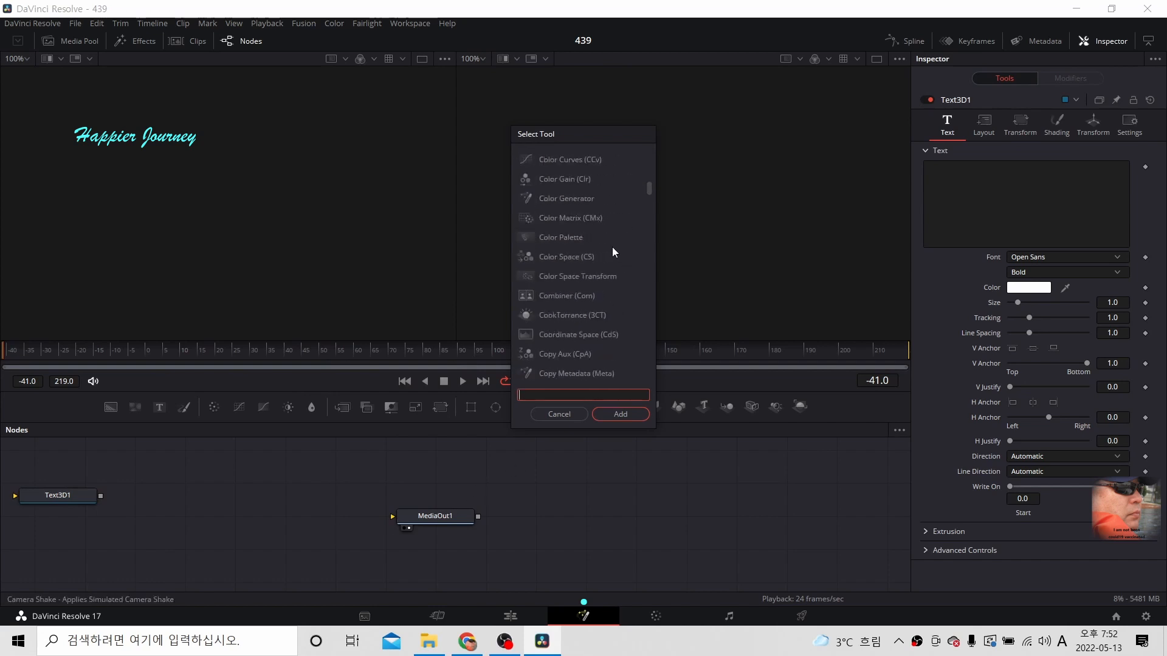
scroll(611, 250, down, 3)
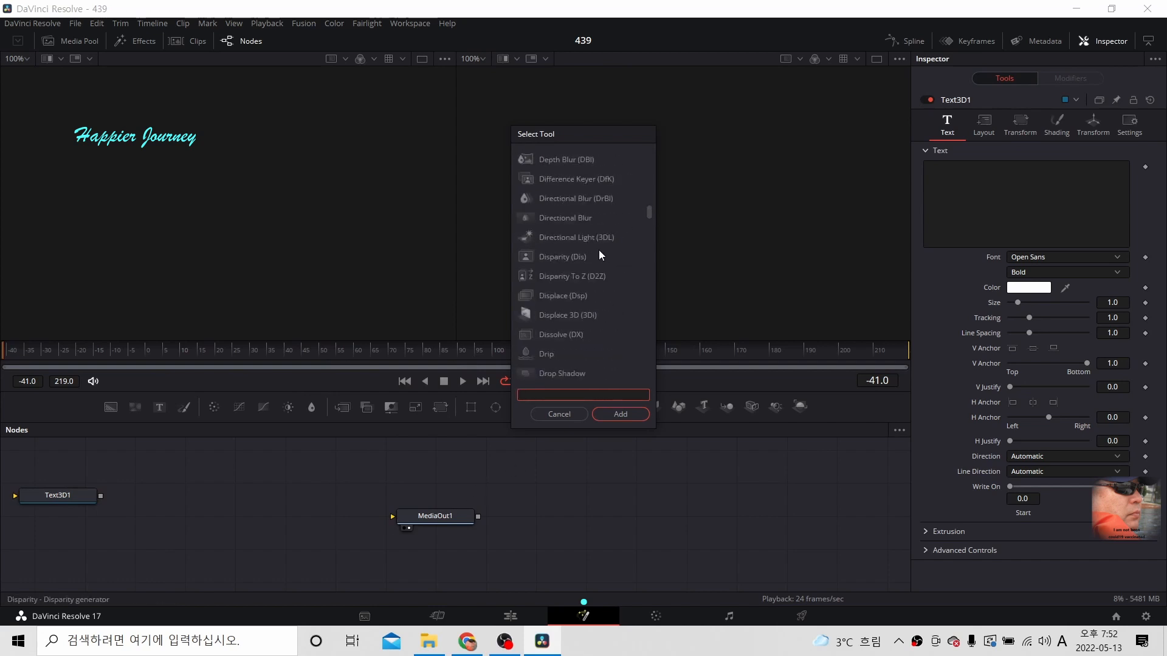
click(586, 240)
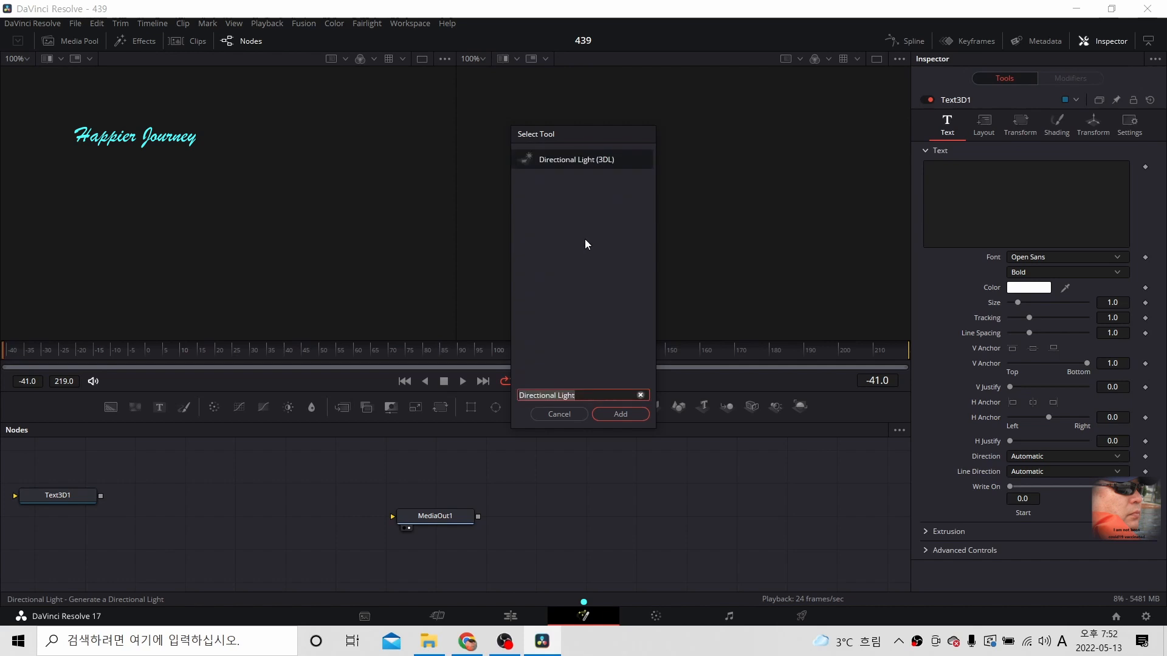
click(629, 417)
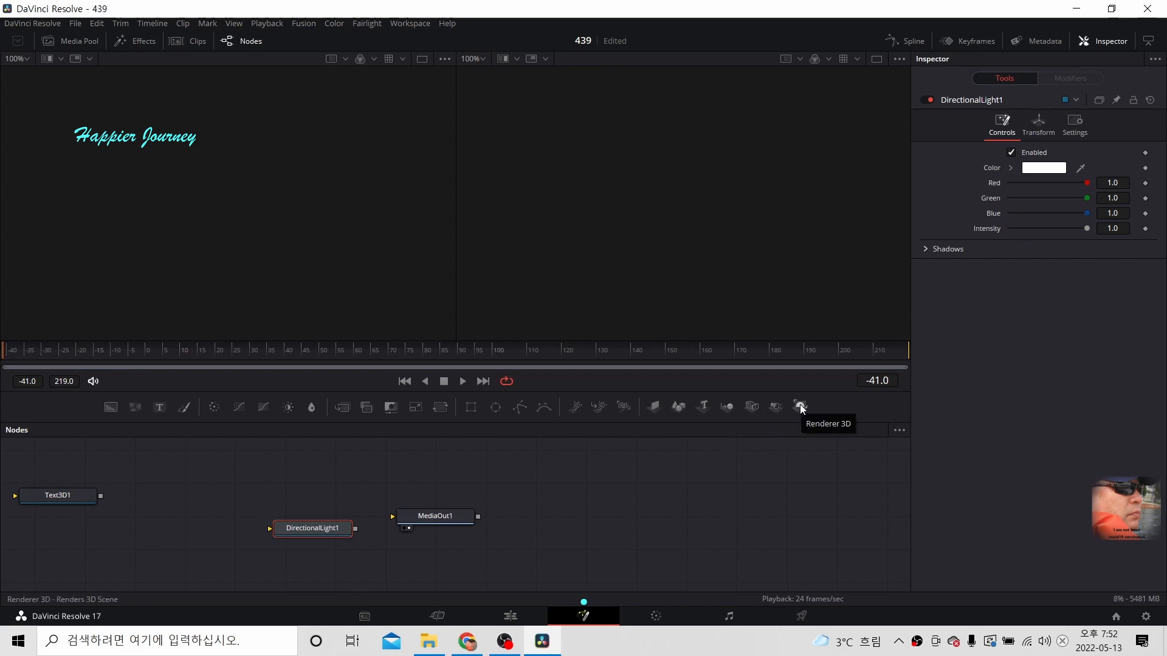
Step: Chain a Merge 3D and a Renderer 3D node after DirectionalLight1 and connect the renderer's output to MediaOut1
click(727, 406)
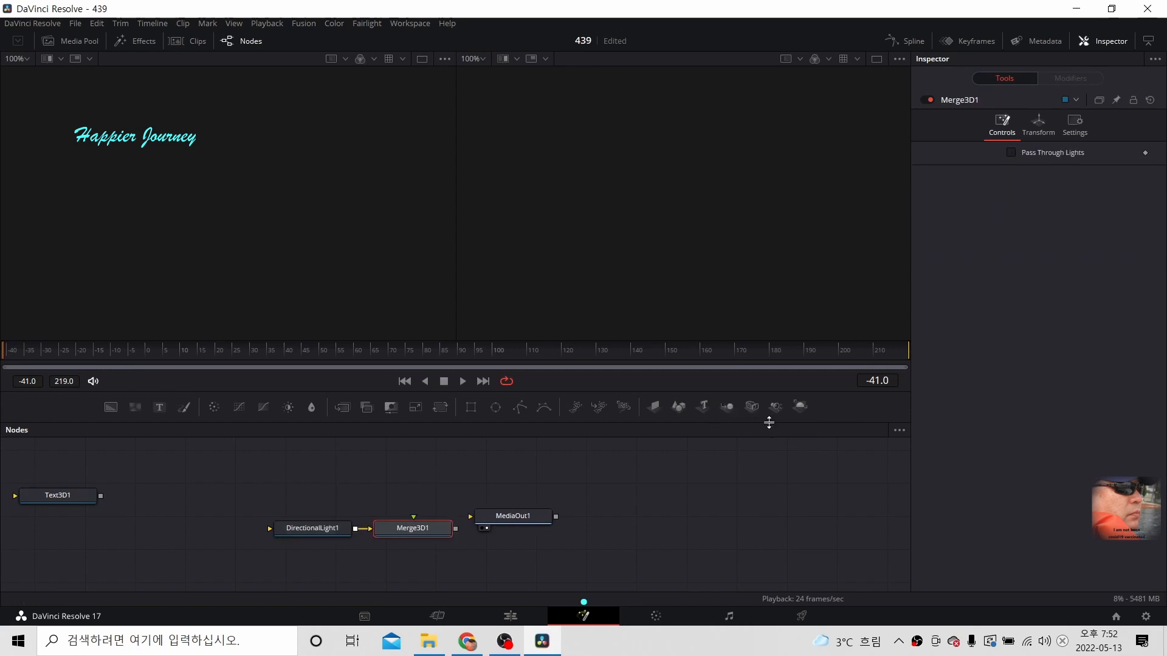
click(800, 406)
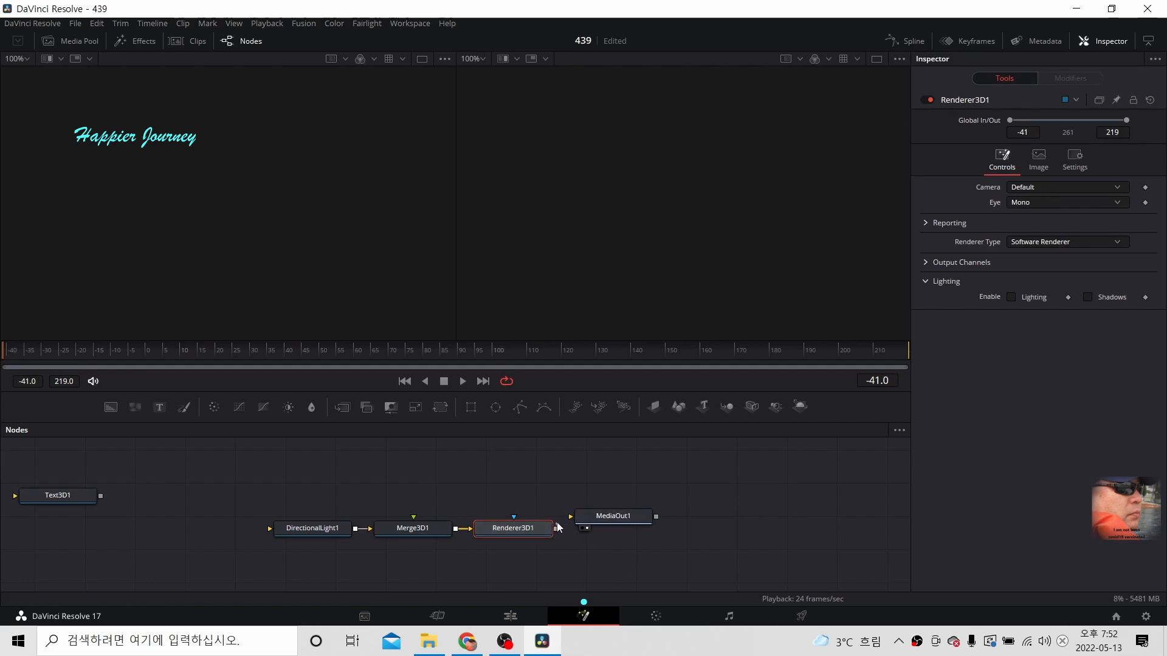
drag(555, 529, 575, 513)
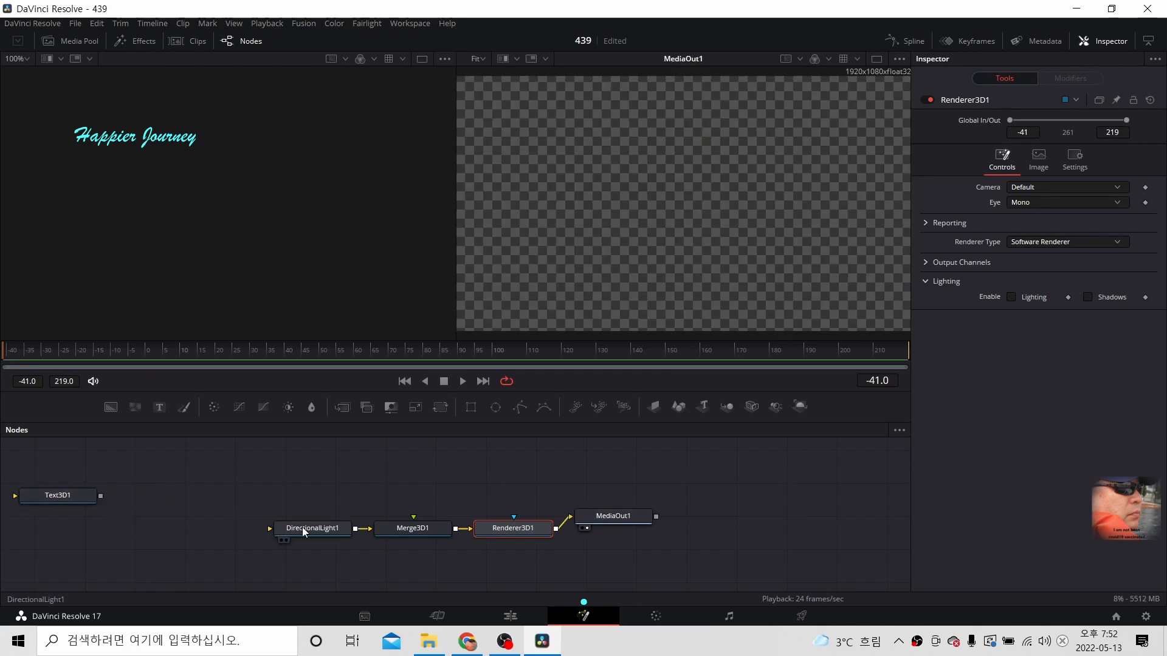
Step: Move DirectionalLight1 lower in the node graph and connect Text3D1's output to Merge3D1
drag(302, 527, 175, 566)
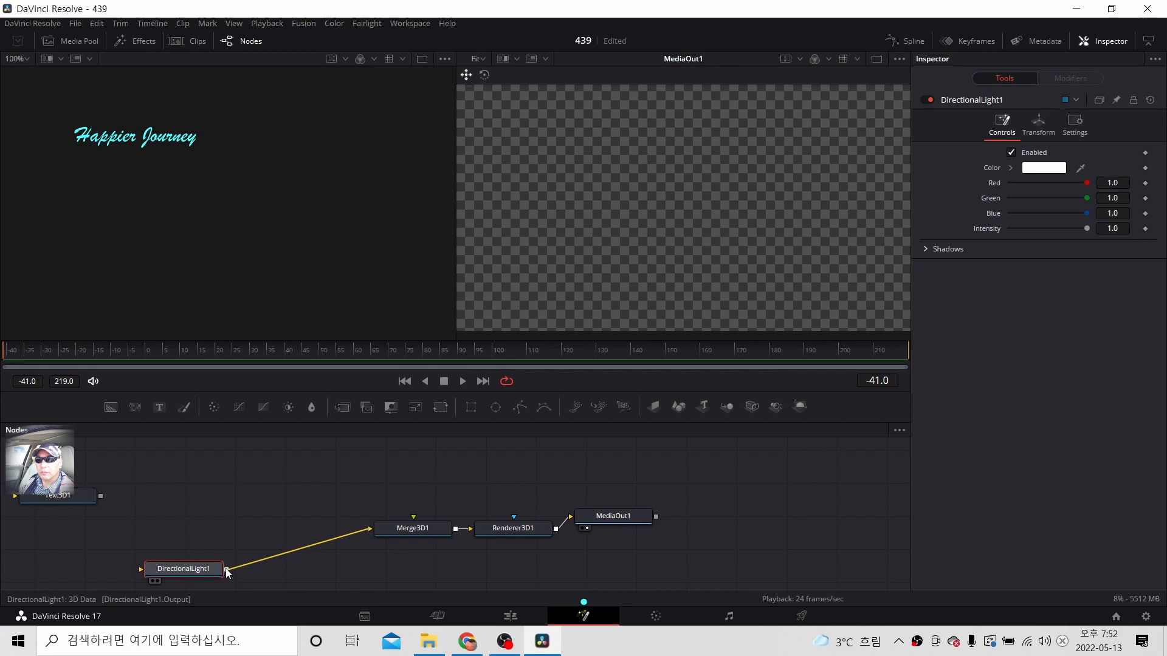
mouse_move(101, 495)
mouse_down()
mouse_move(379, 524)
mouse_move(369, 530)
mouse_move(415, 519)
mouse_up()
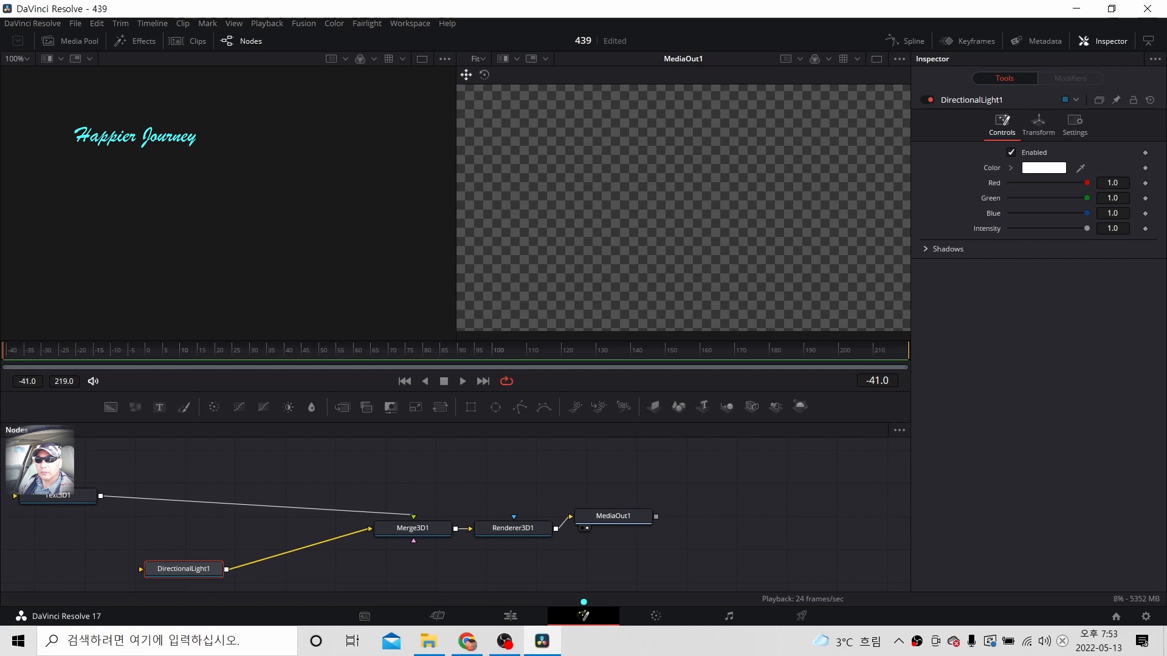
key(alt+Tab)
key(alt+Tab)
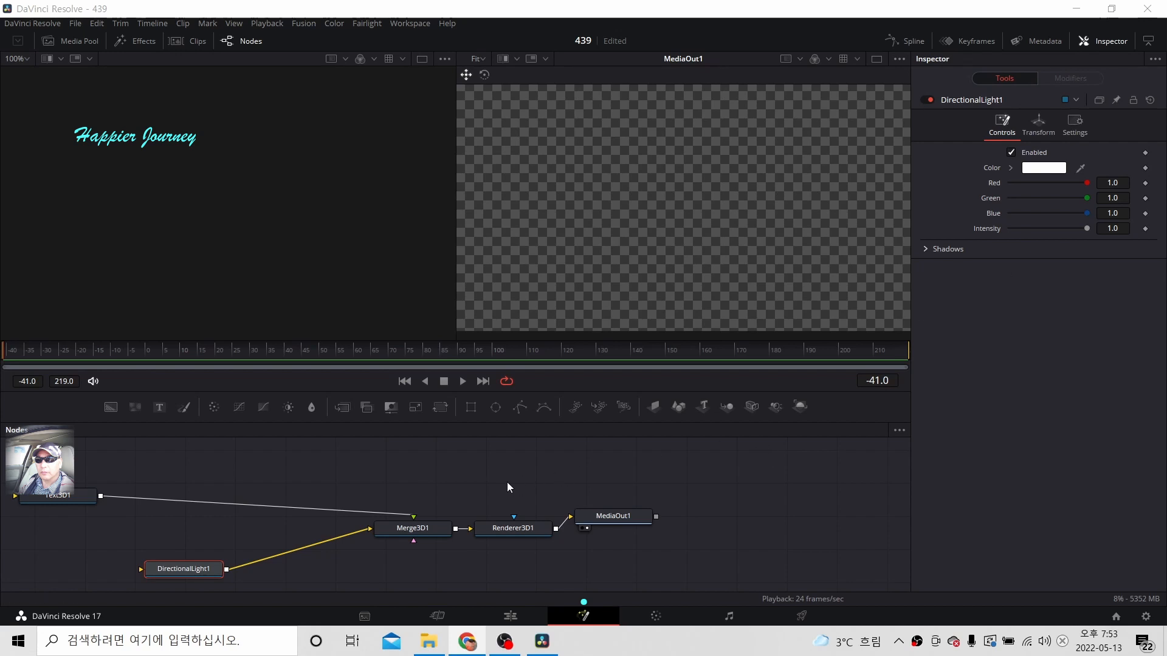
Step: Enter "This is ther end for today." as the styled text of the Text3D1 node
click(63, 497)
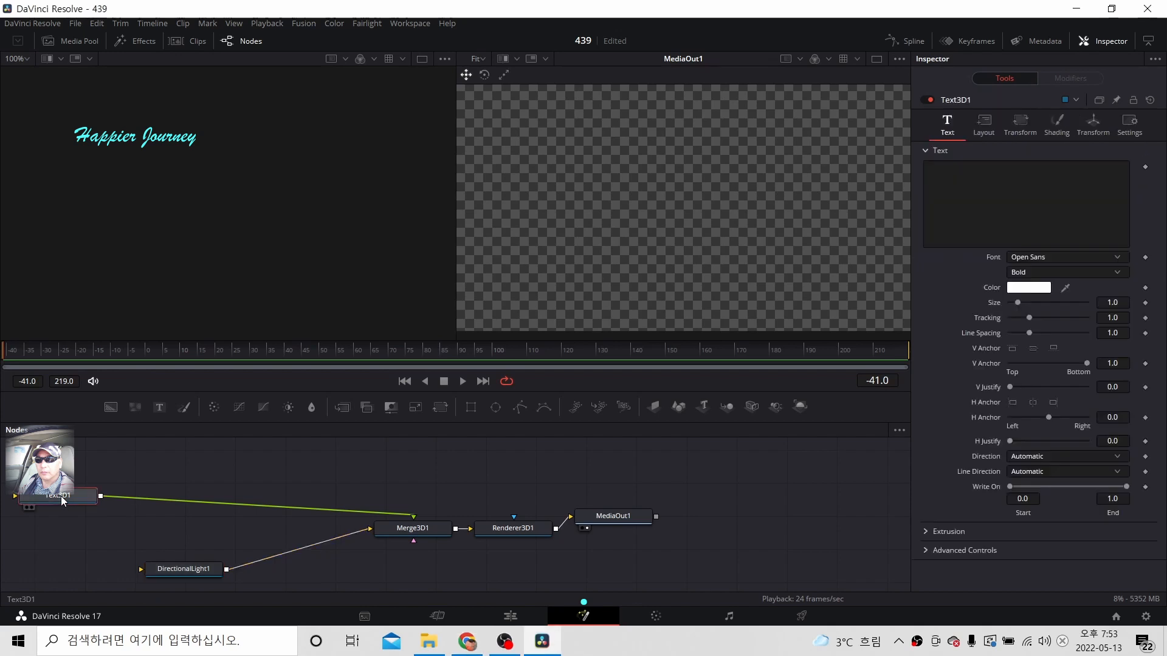
click(951, 173)
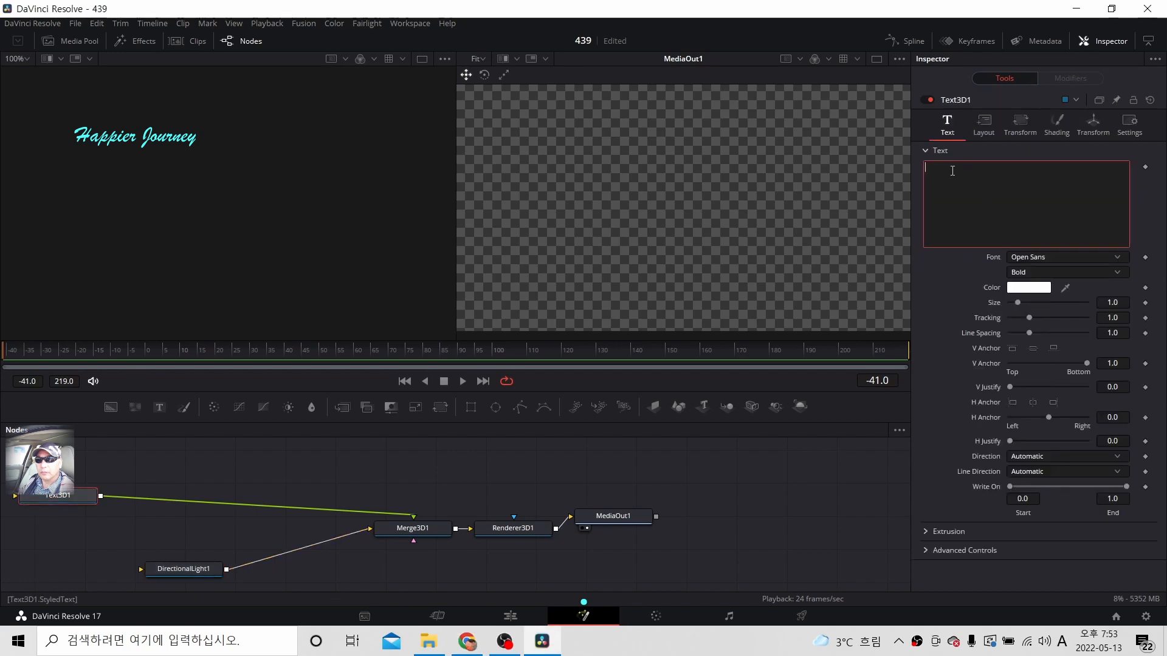
right_click(951, 173)
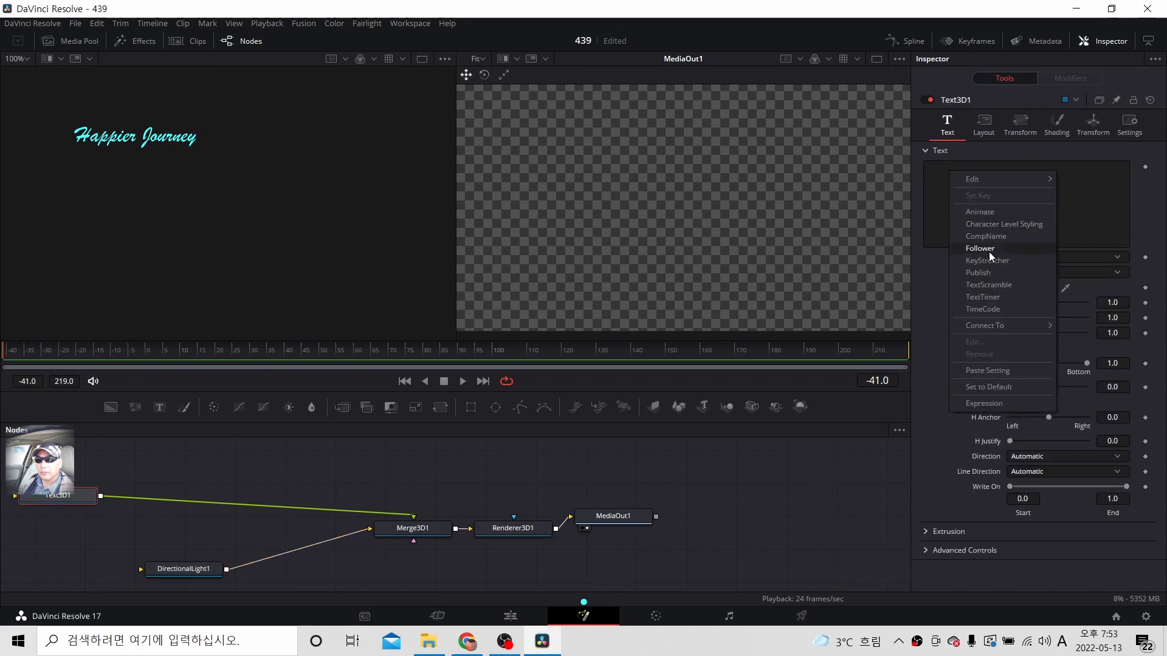
click(940, 192)
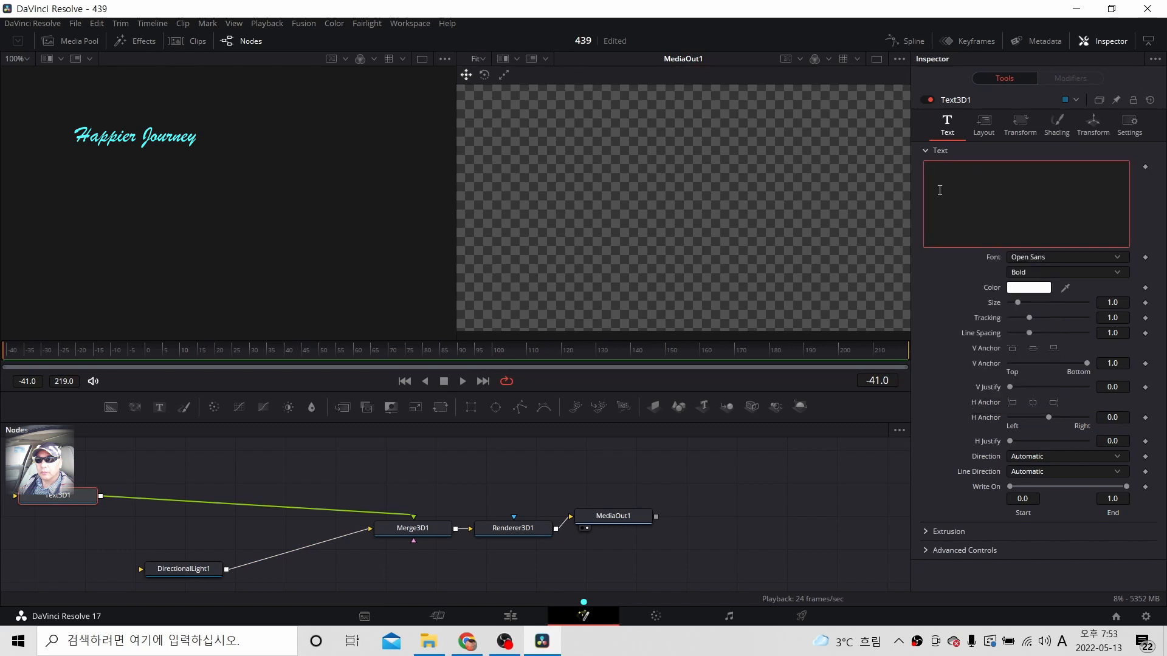
key(alt+Tab)
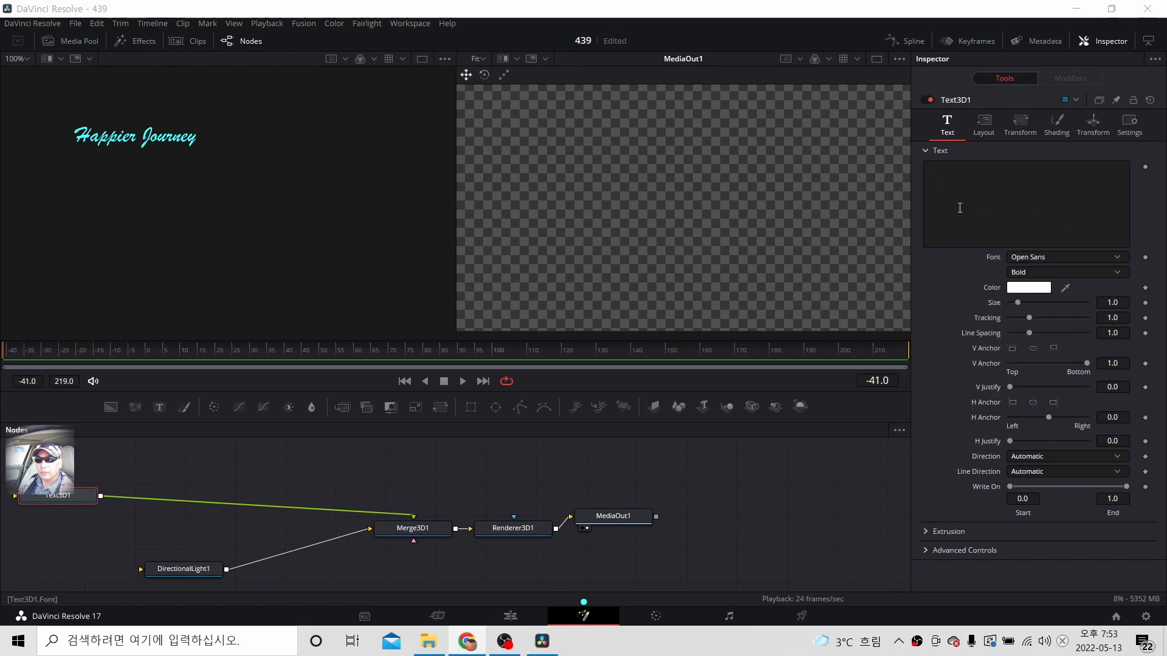
click(930, 203)
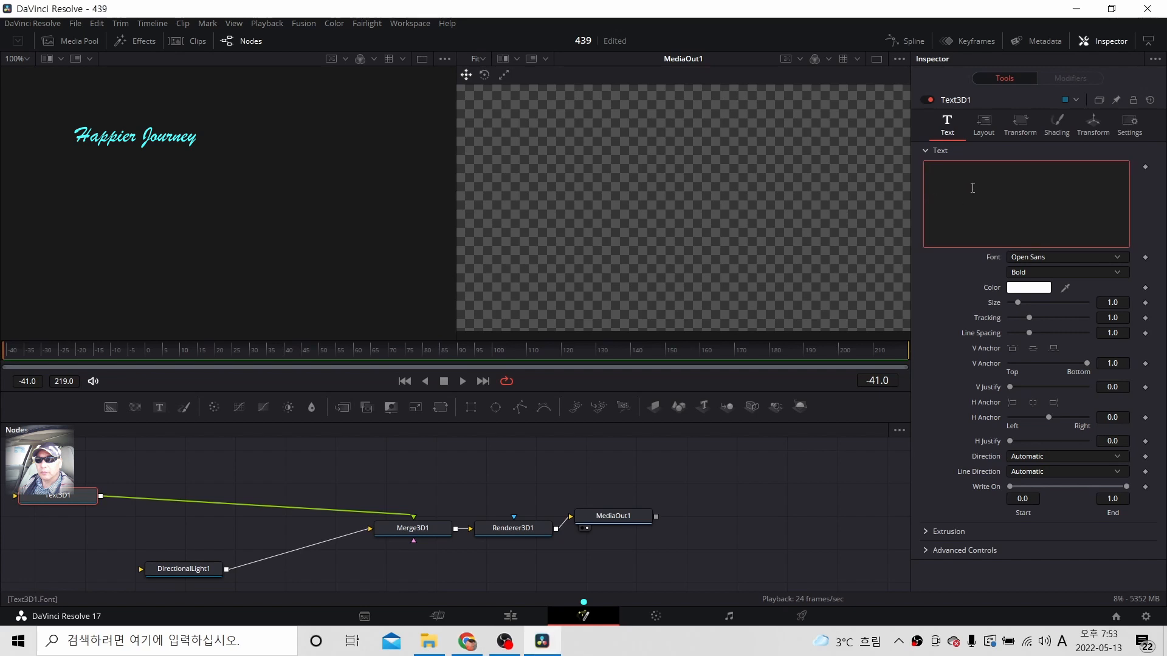
text(This)
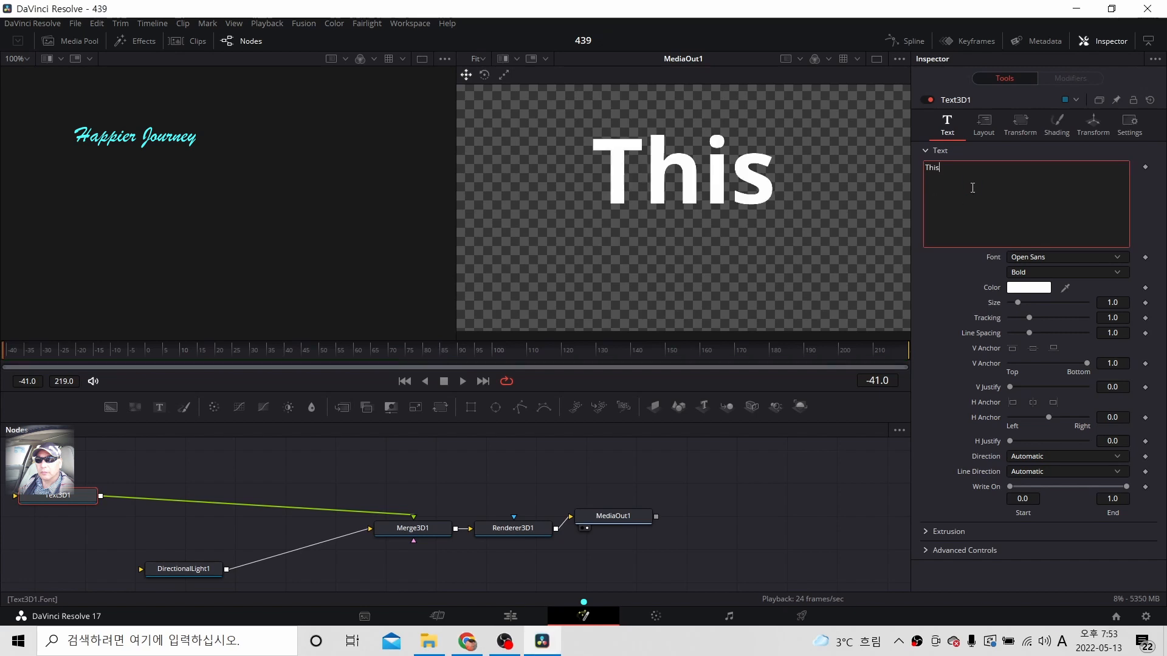
text( is)
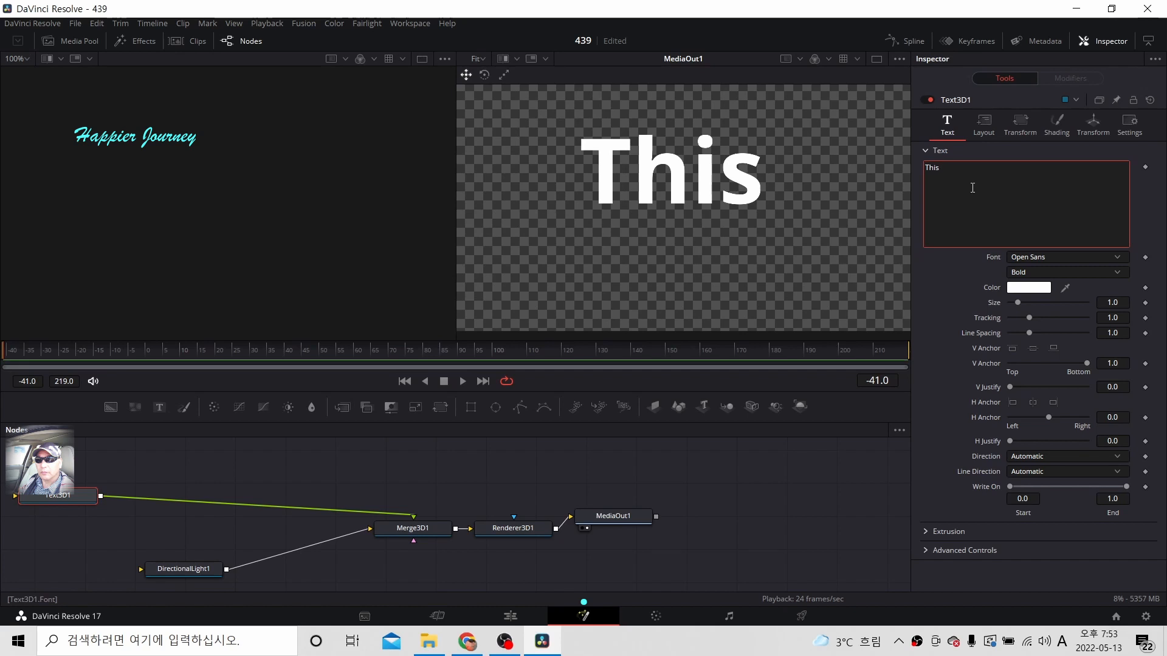
text( is t)
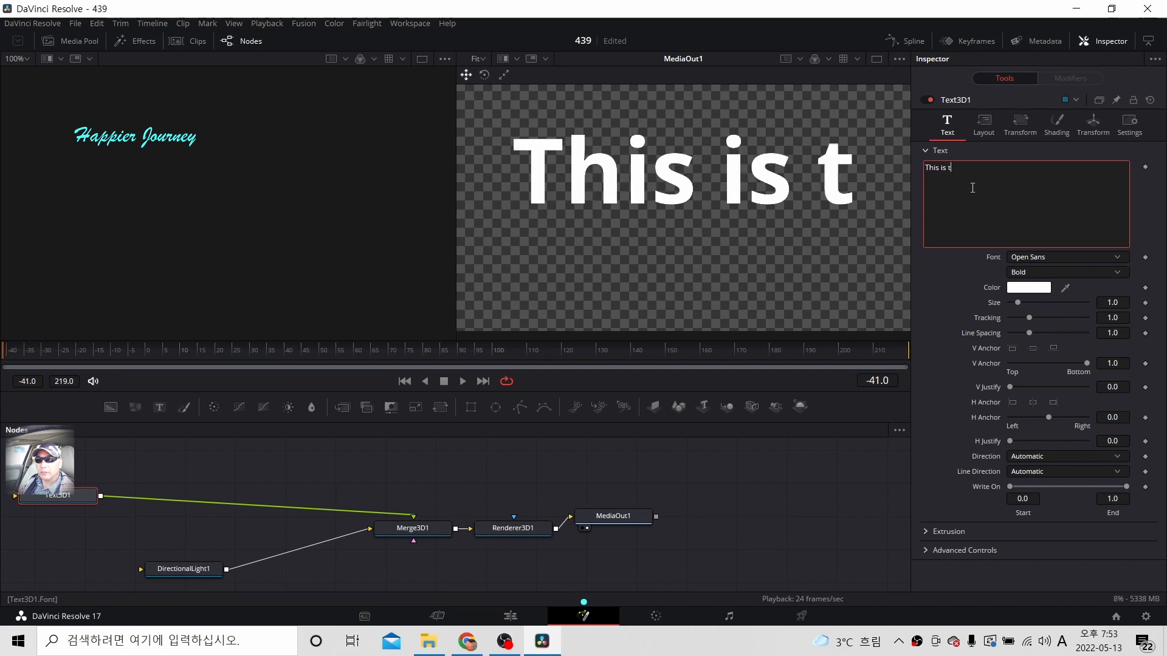
text(her end)
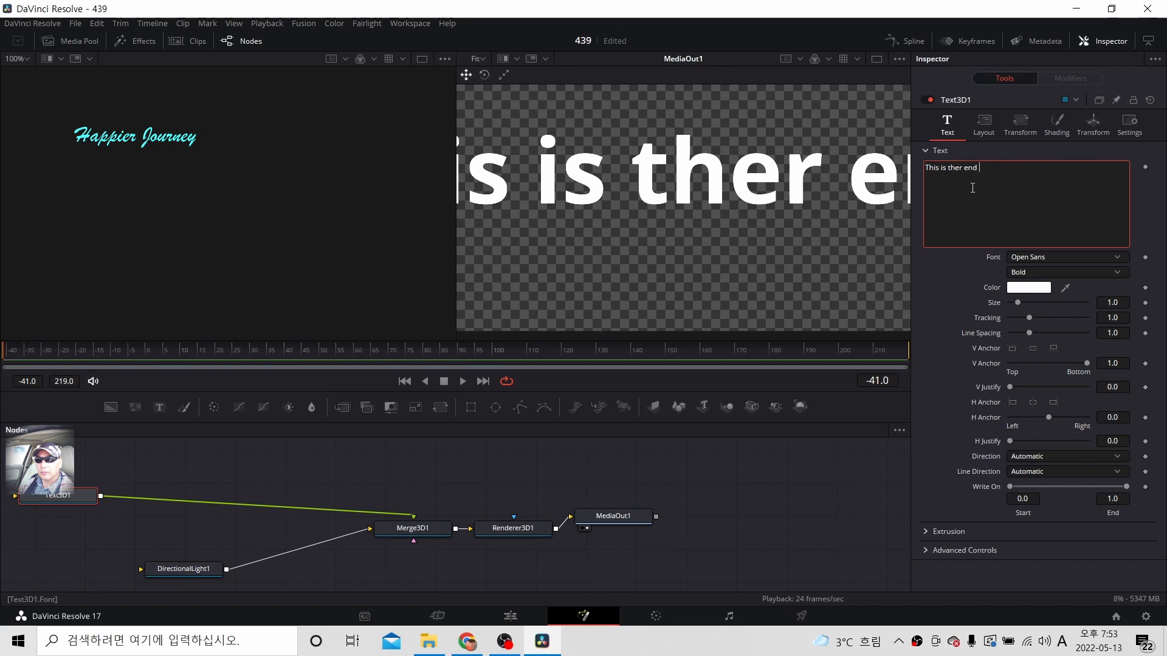
text( for)
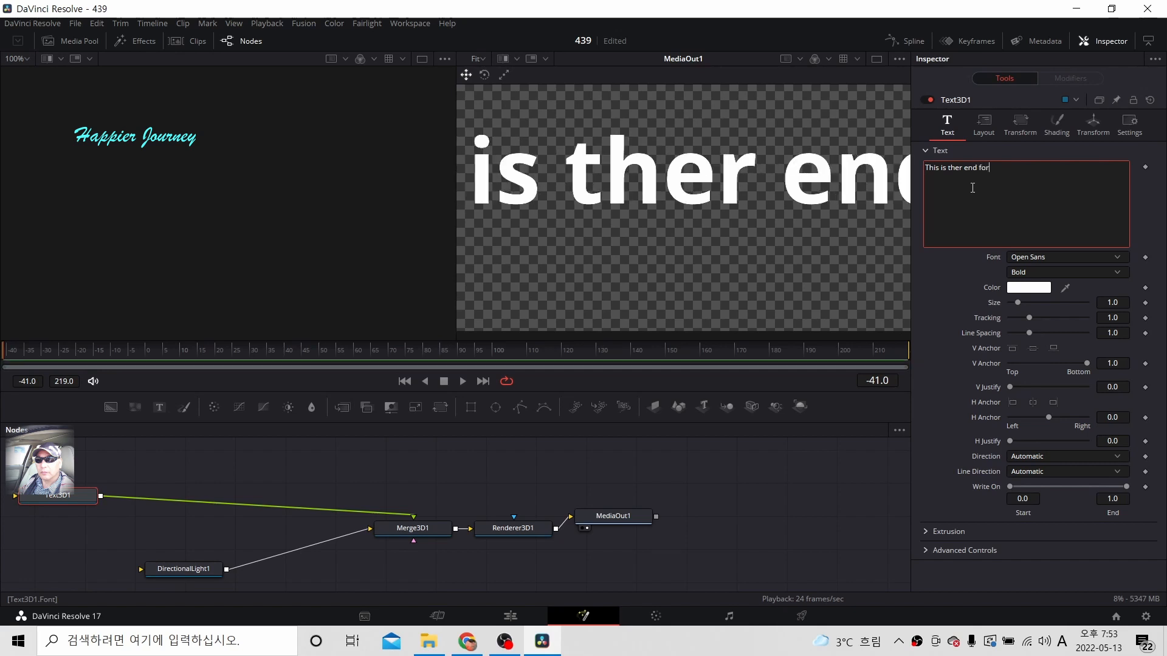
text( today)
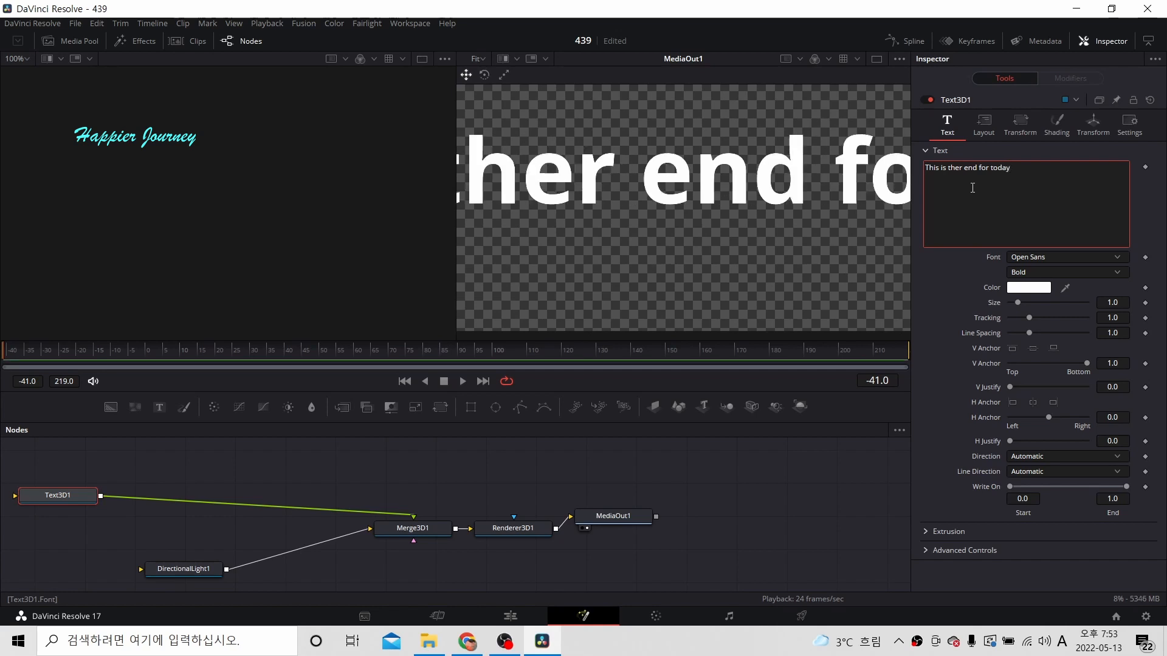
text(.)
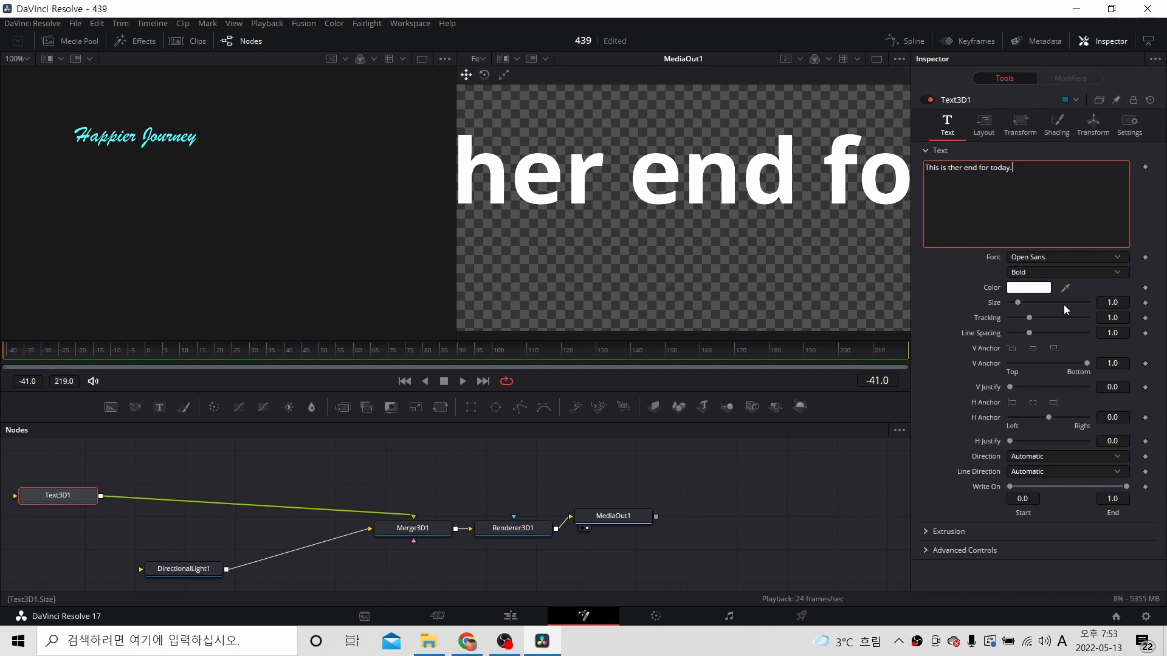
Step: Reduce the Text3D1 text size to 0.35 so the whole sentence fits in the frame
click(1018, 304)
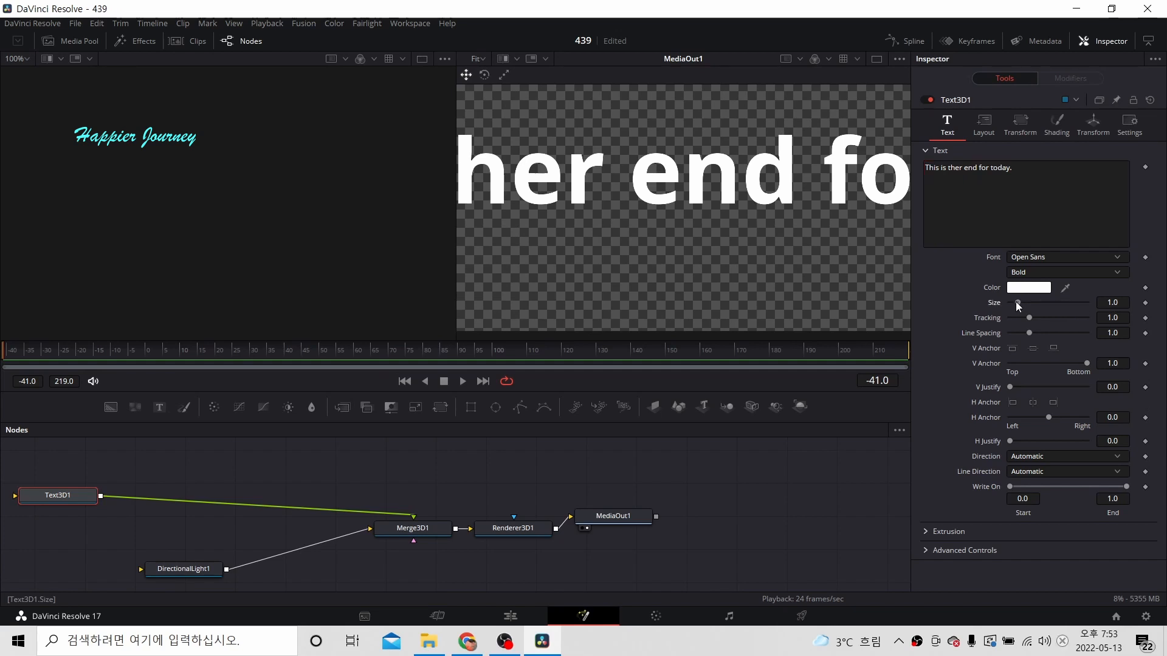
drag(1017, 303, 1014, 307)
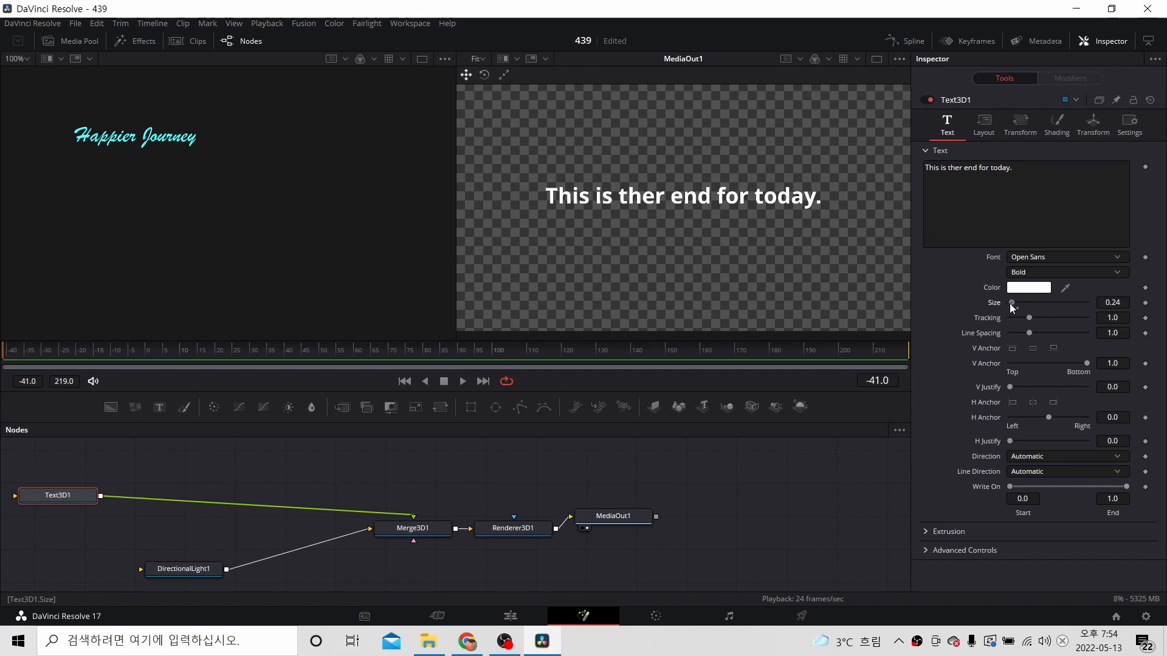
drag(1010, 303, 1015, 304)
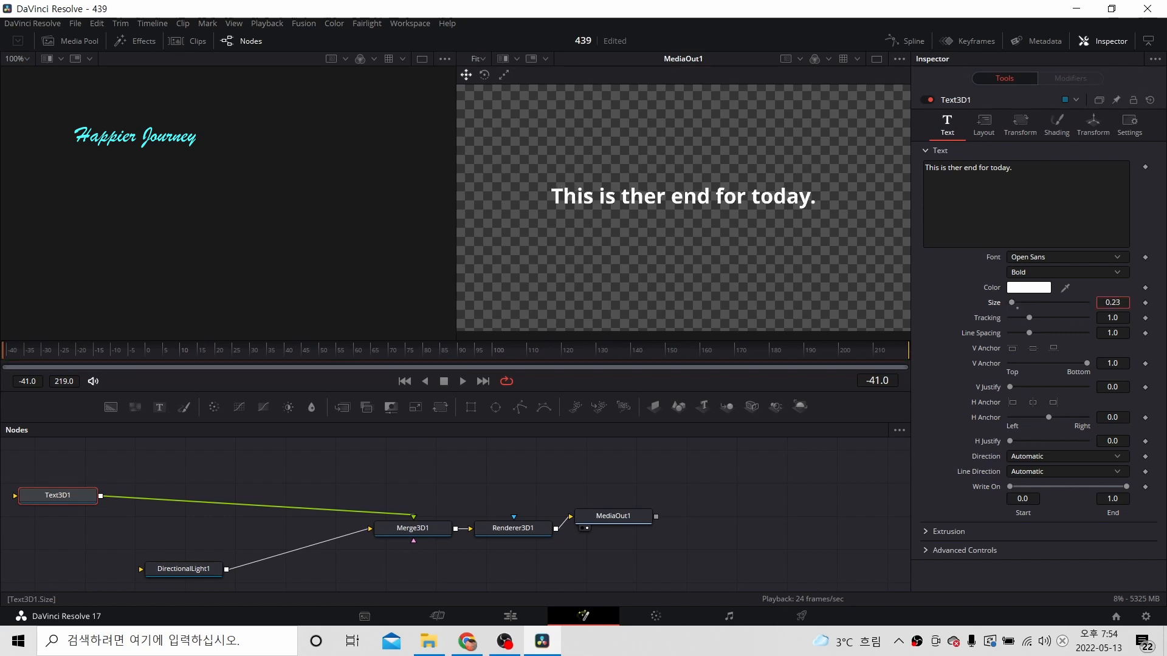
drag(1113, 302, 1119, 303)
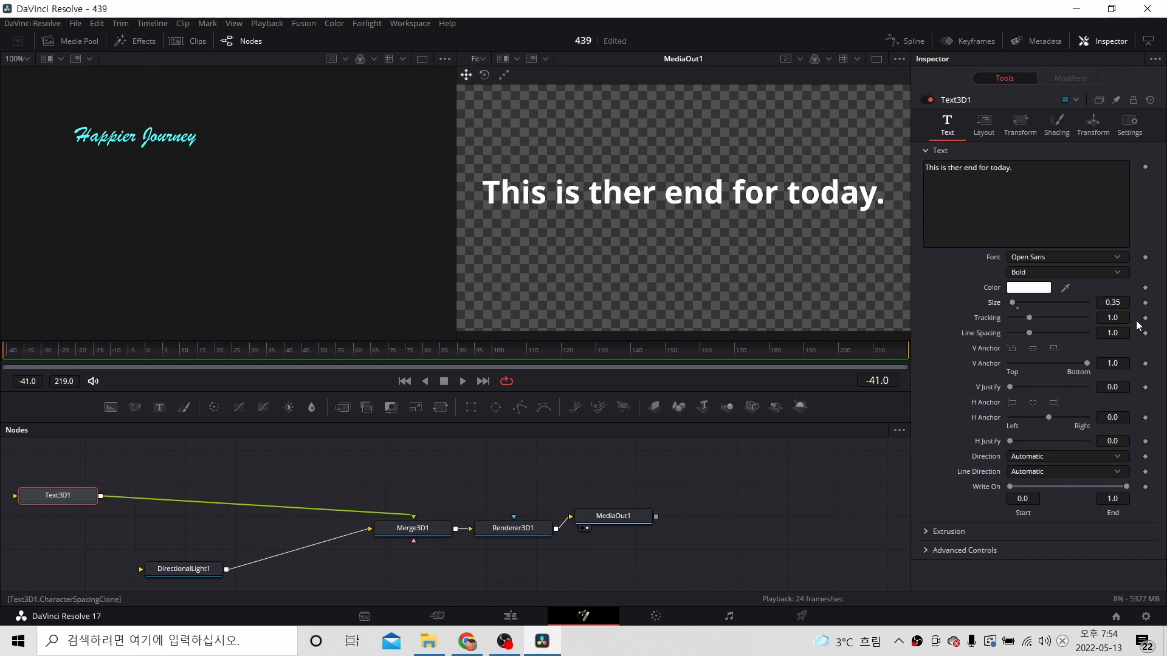
Step: Set the text's tracking to 0.998, line spacing to 0.969 and vertical anchor to -0.42
drag(1112, 316, 1104, 333)
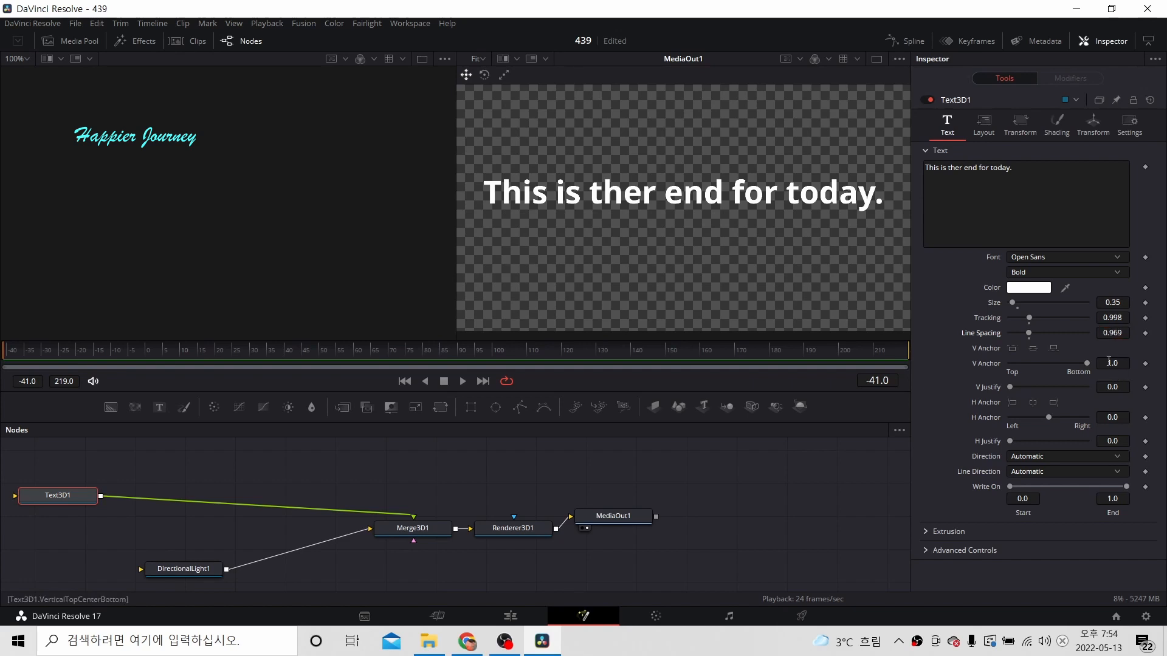
click(1109, 362)
drag(1109, 363, 939, 363)
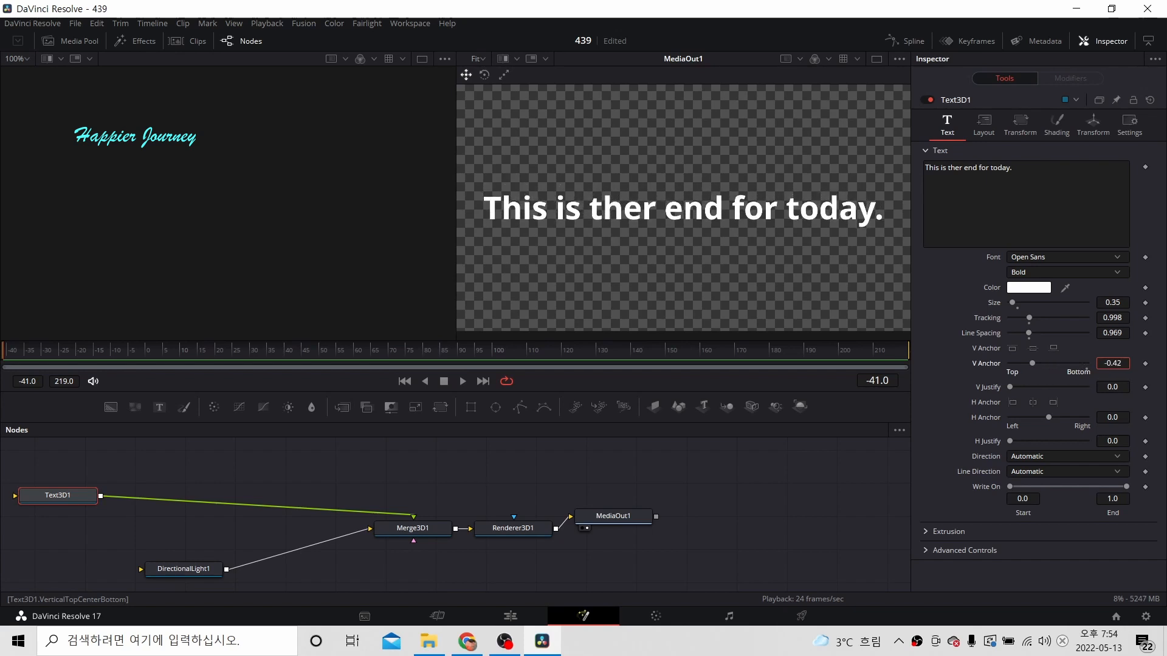
Step: Add keyframes at frame -41 for the text's vertical anchor, line spacing, size and tracking
click(1145, 363)
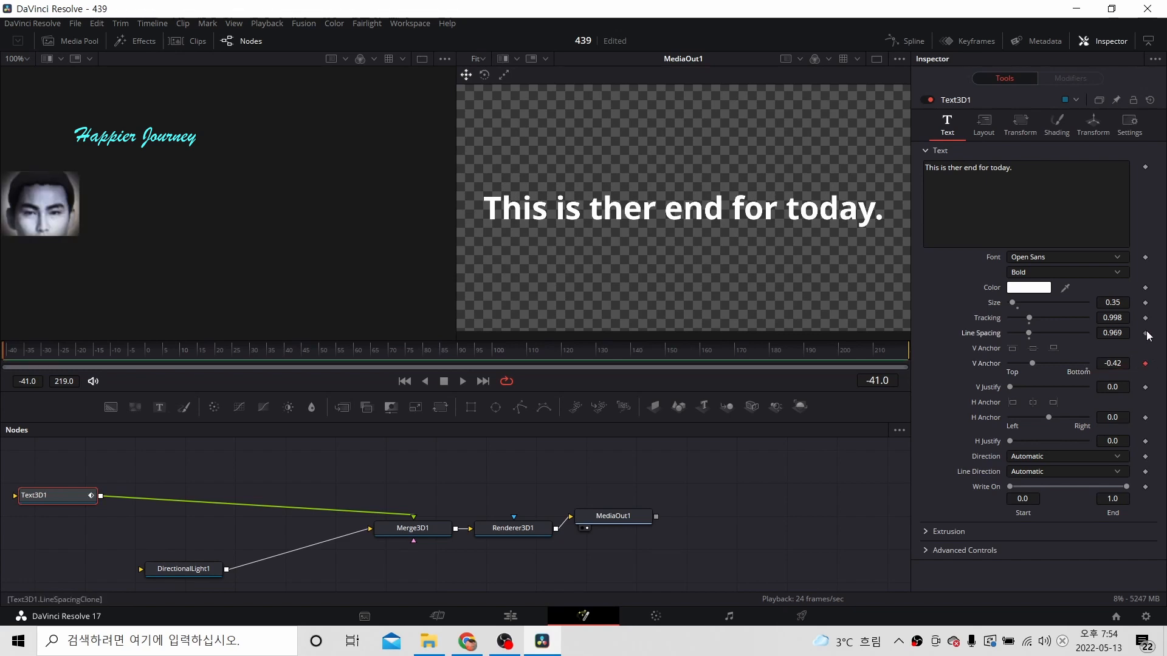
click(1145, 333)
click(1145, 302)
click(1145, 319)
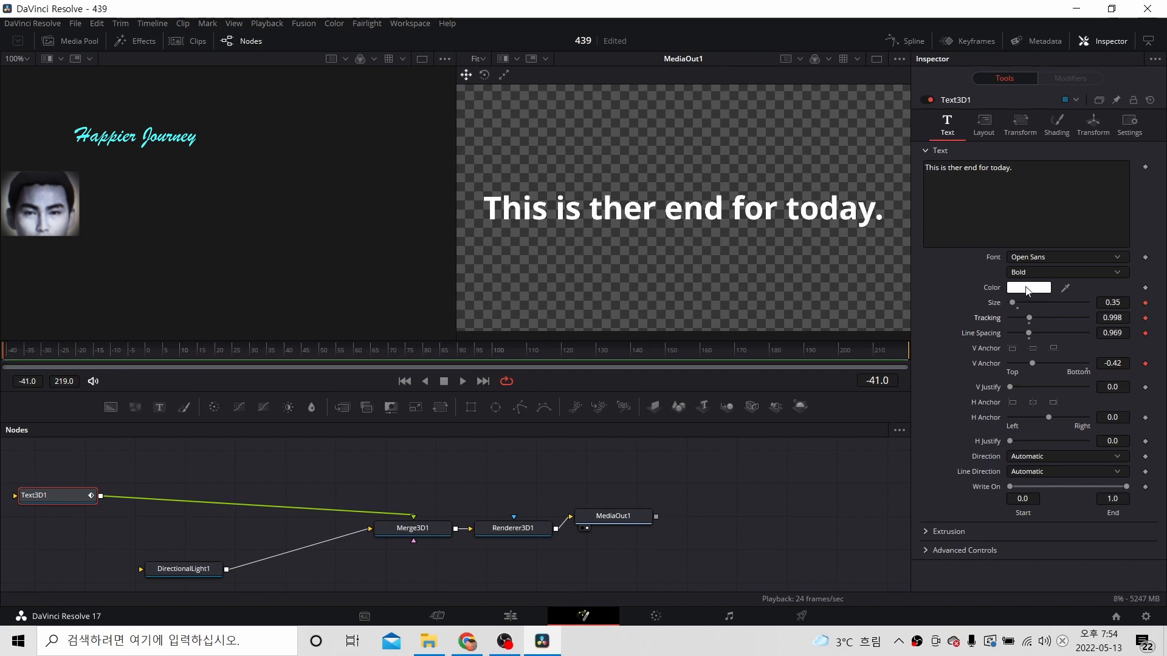
Step: Change the text color to the yellow-green basic color #aaff00
click(1026, 289)
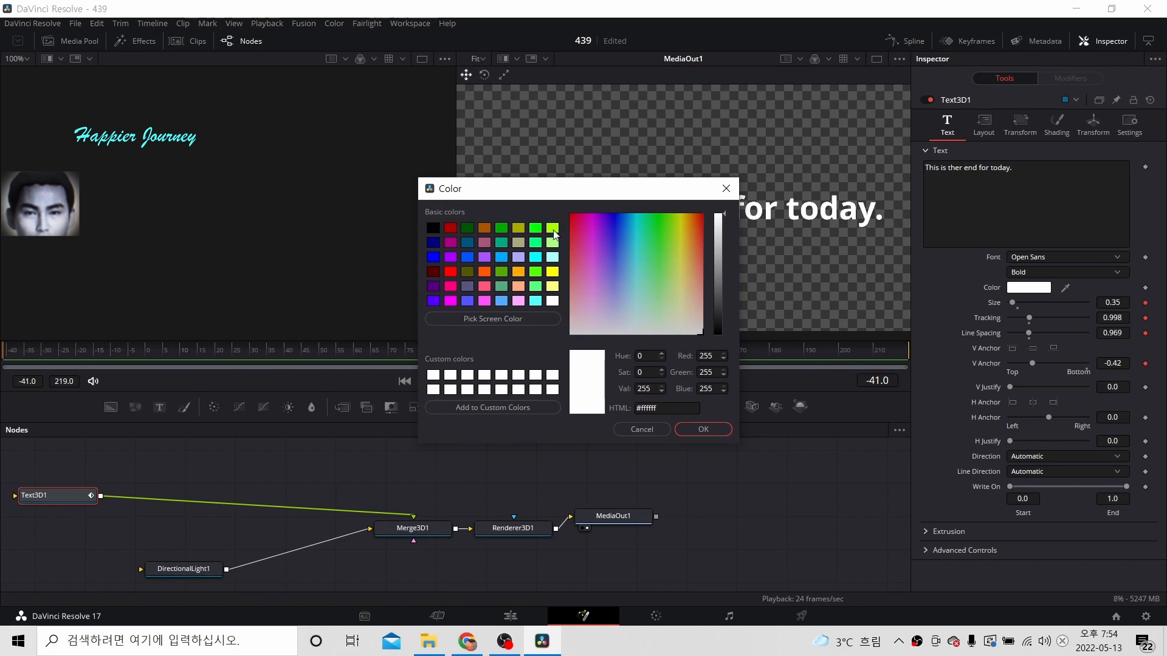
click(553, 230)
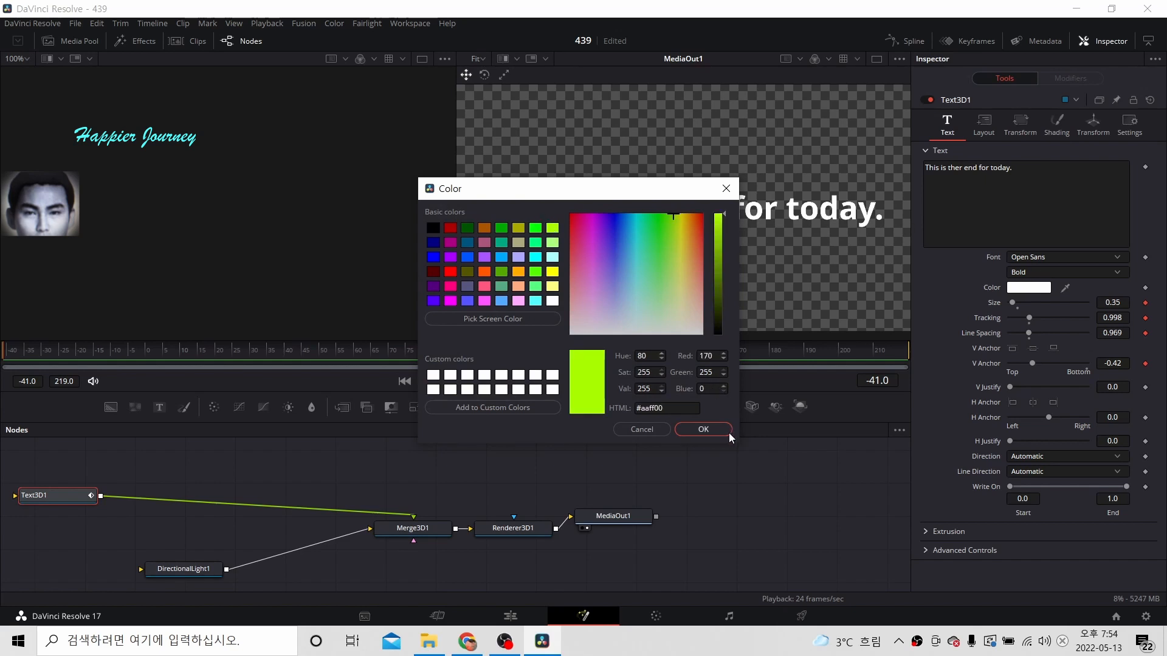
click(702, 431)
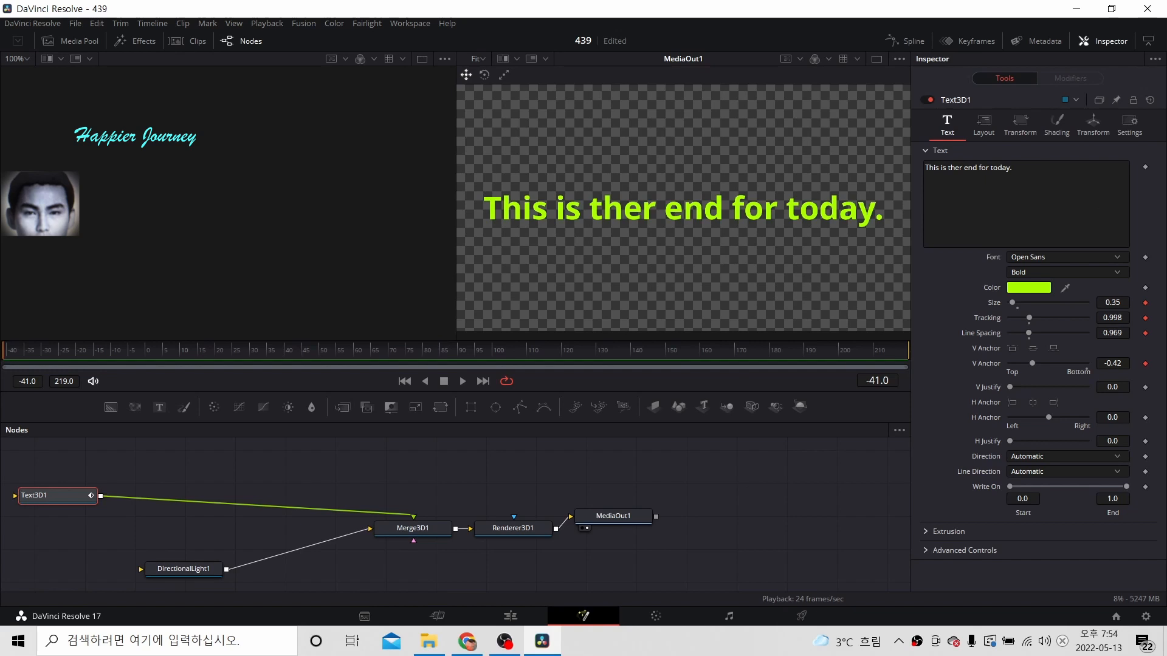
key(alt+Tab)
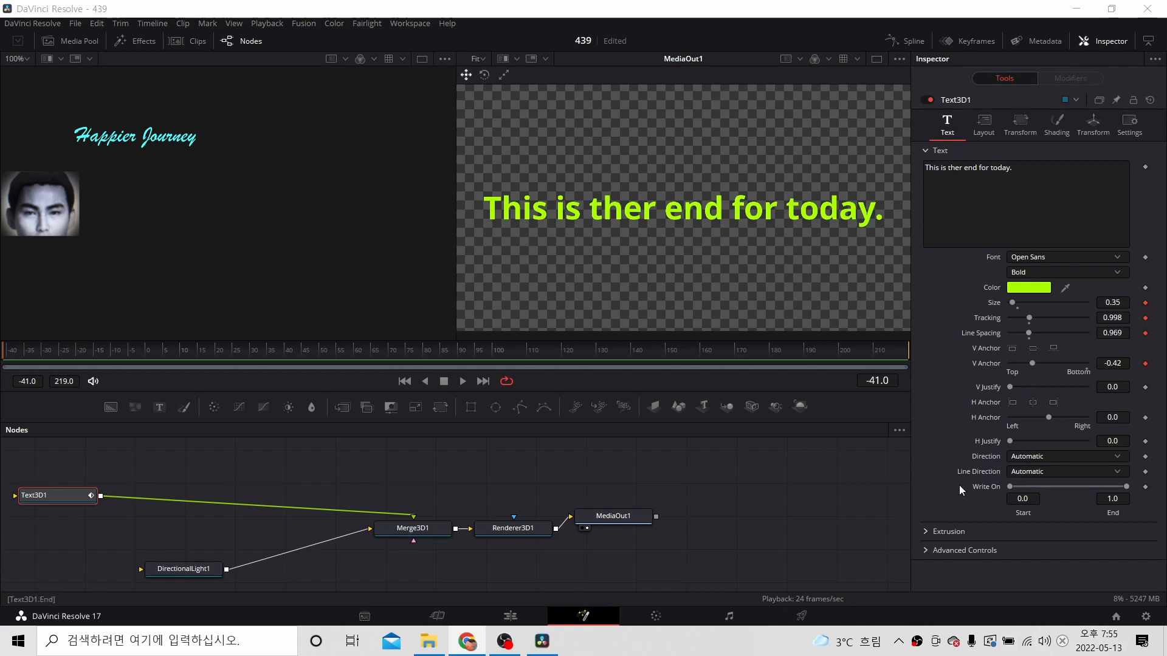
Step: Give the Text3D1 text an extrusion depth of 0.08 and activate the viewer's rotation control
click(925, 531)
scroll(993, 497, down, 3)
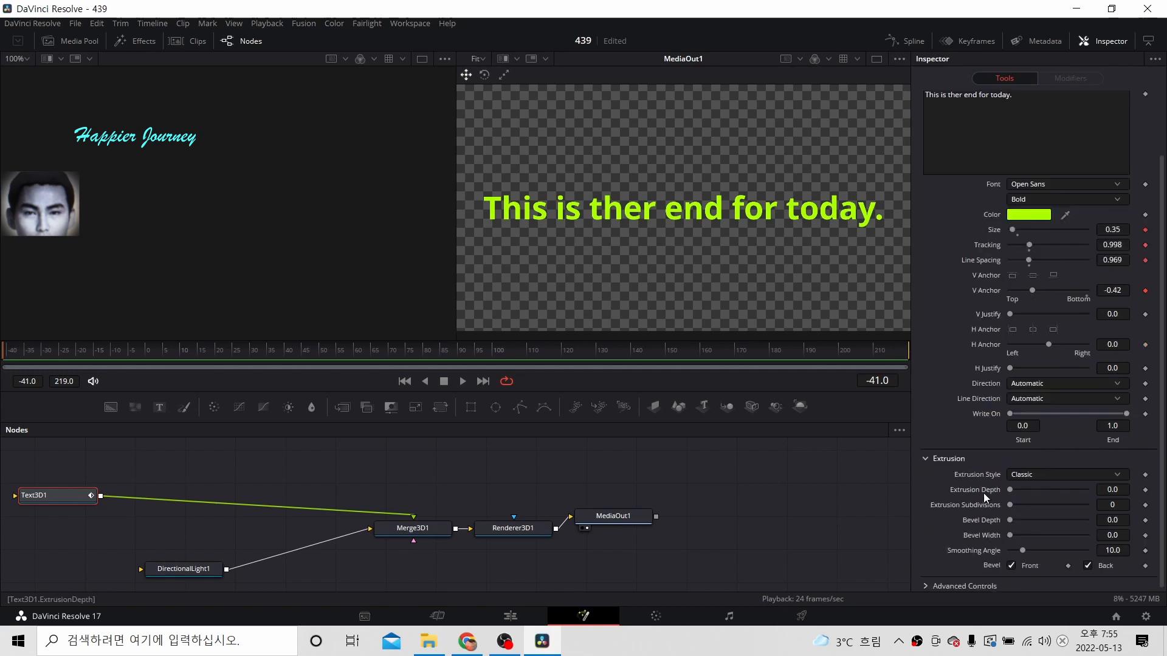
scroll(979, 494, down, 1)
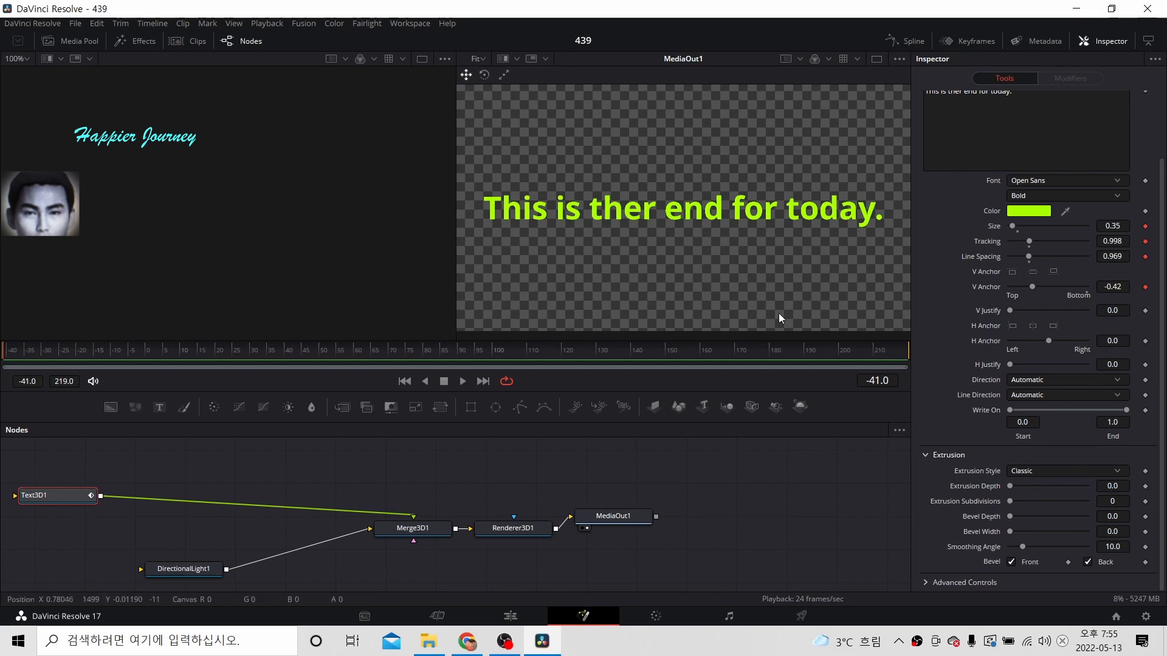
click(481, 76)
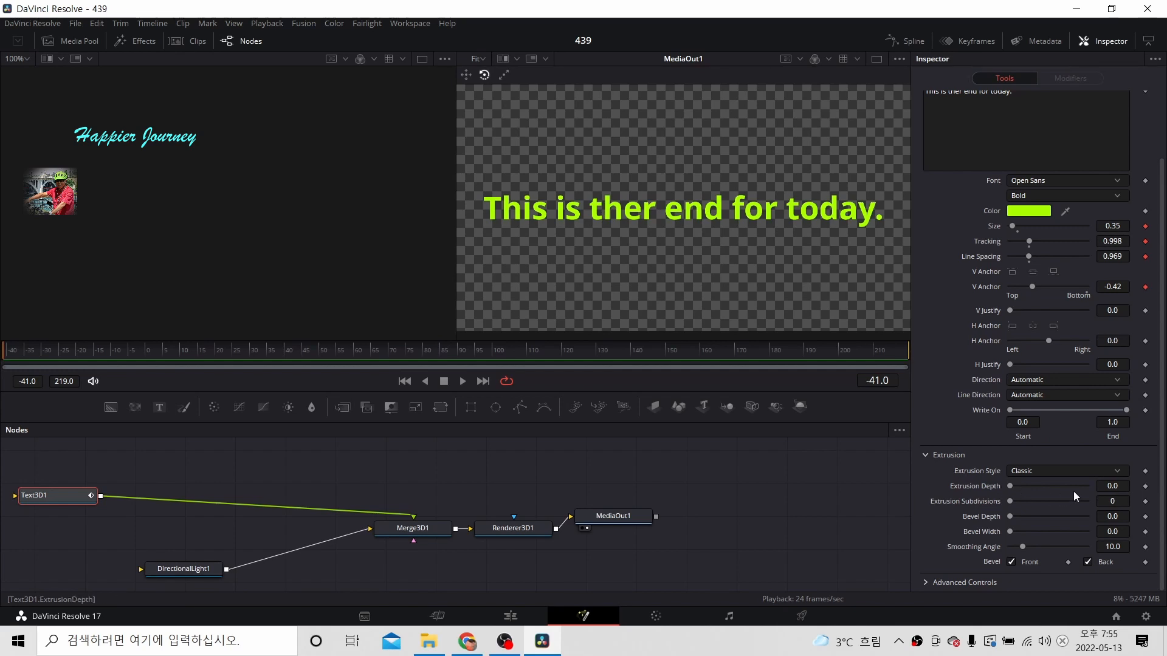
click(1128, 490)
text(8)
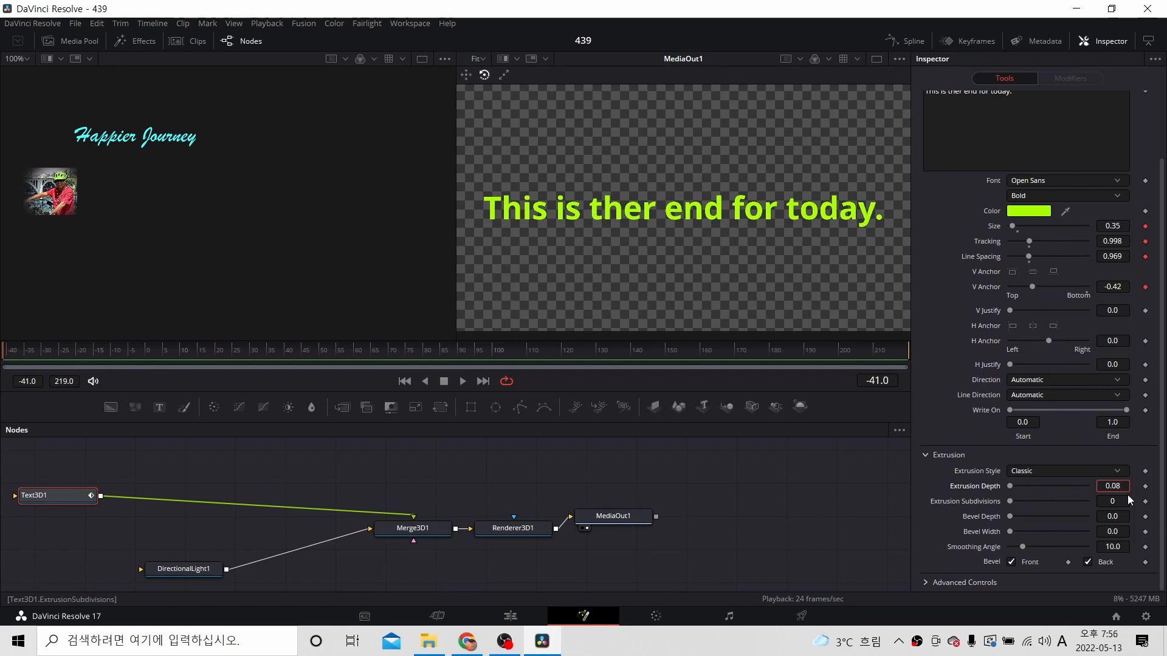
key(Return)
Step: Enable both lighting and shadows on the Renderer3D1 node
click(517, 530)
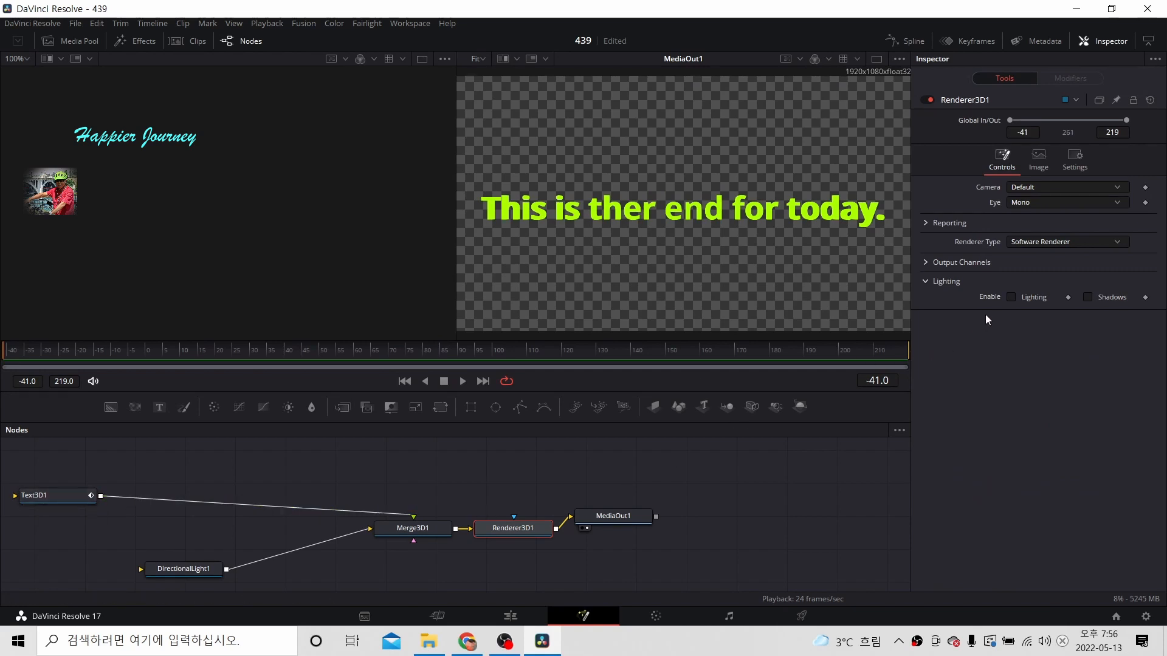
click(1011, 296)
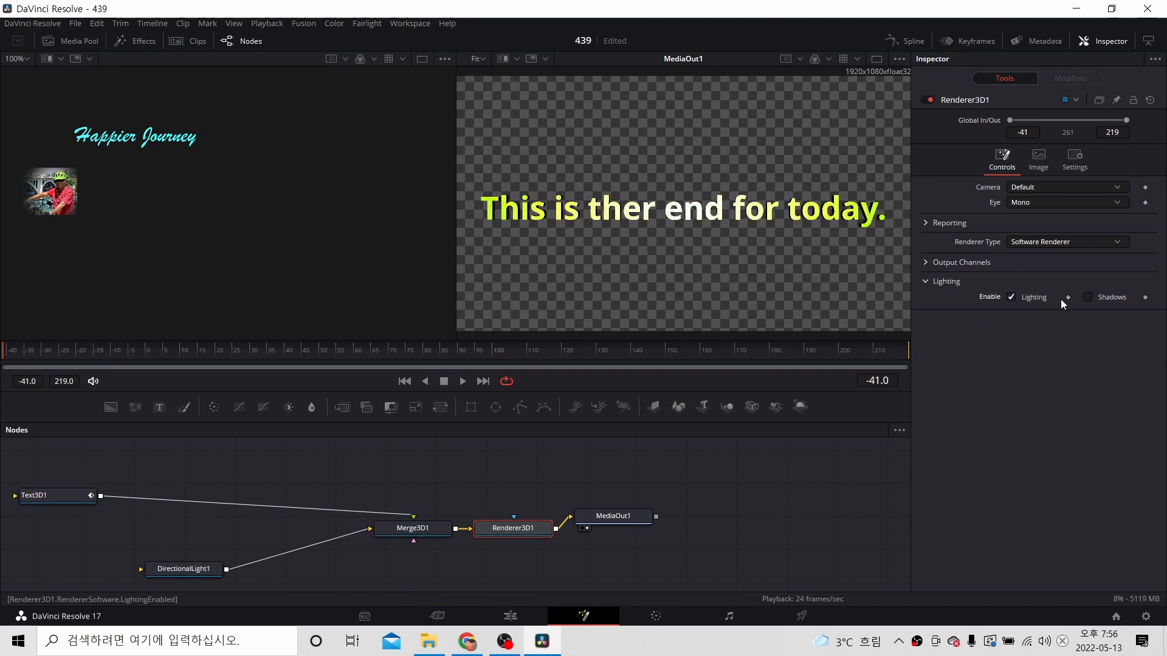
click(1093, 298)
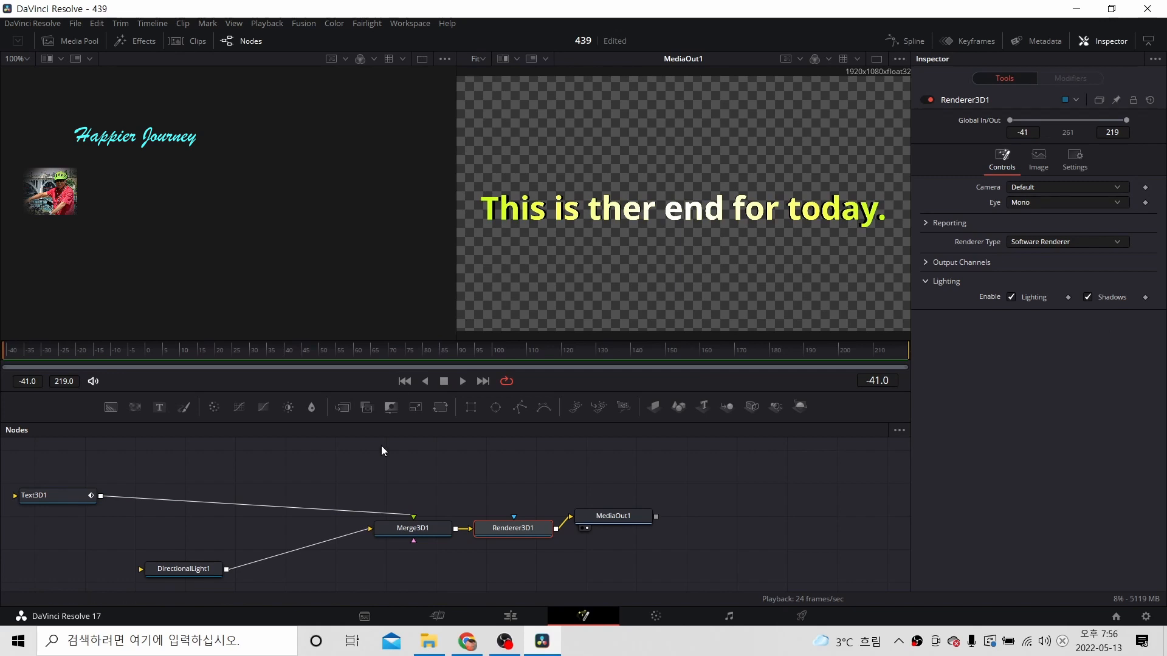
Step: Review the settings of the Merge3D1, MediaOut1 and Text3D1 nodes
click(410, 532)
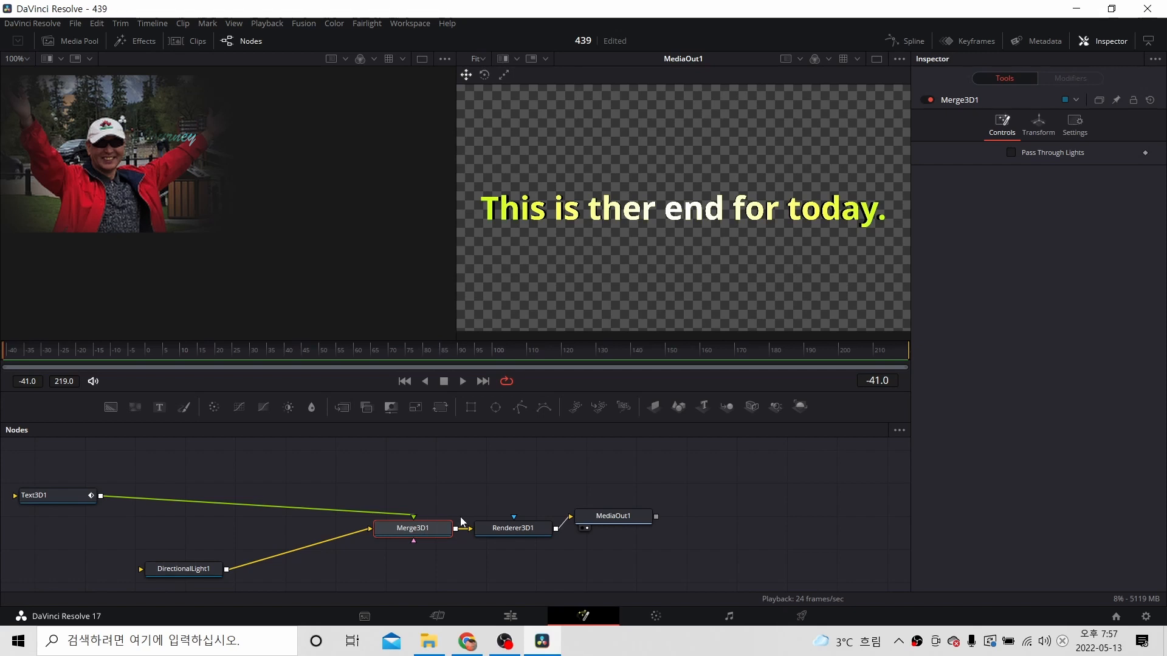
click(618, 518)
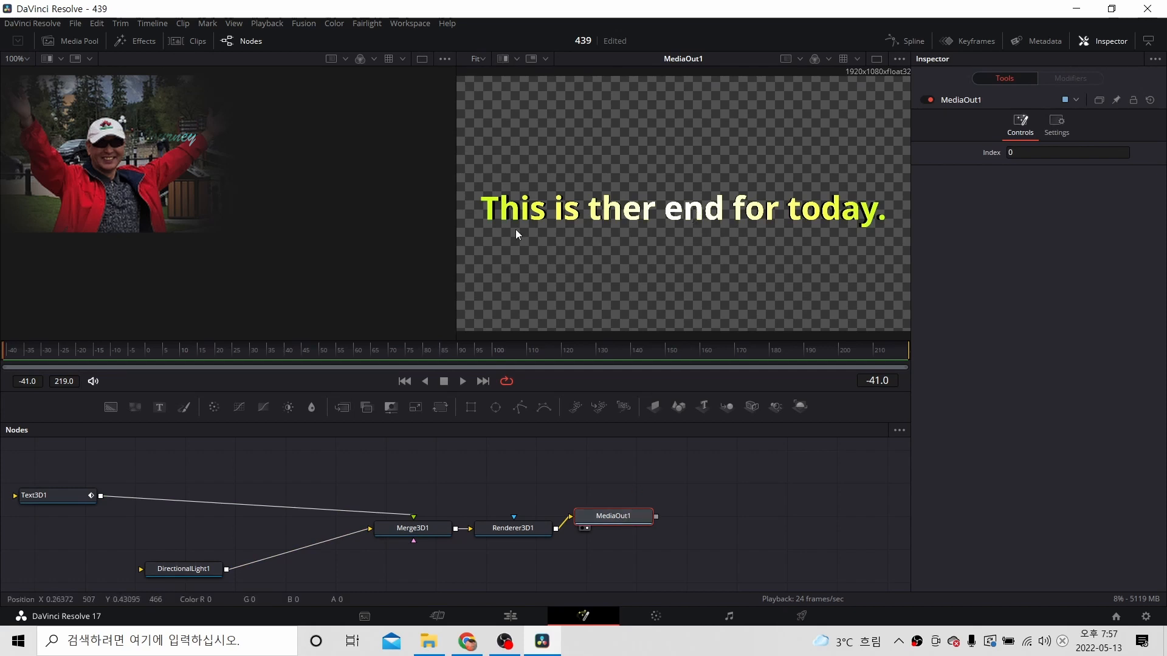
click(54, 501)
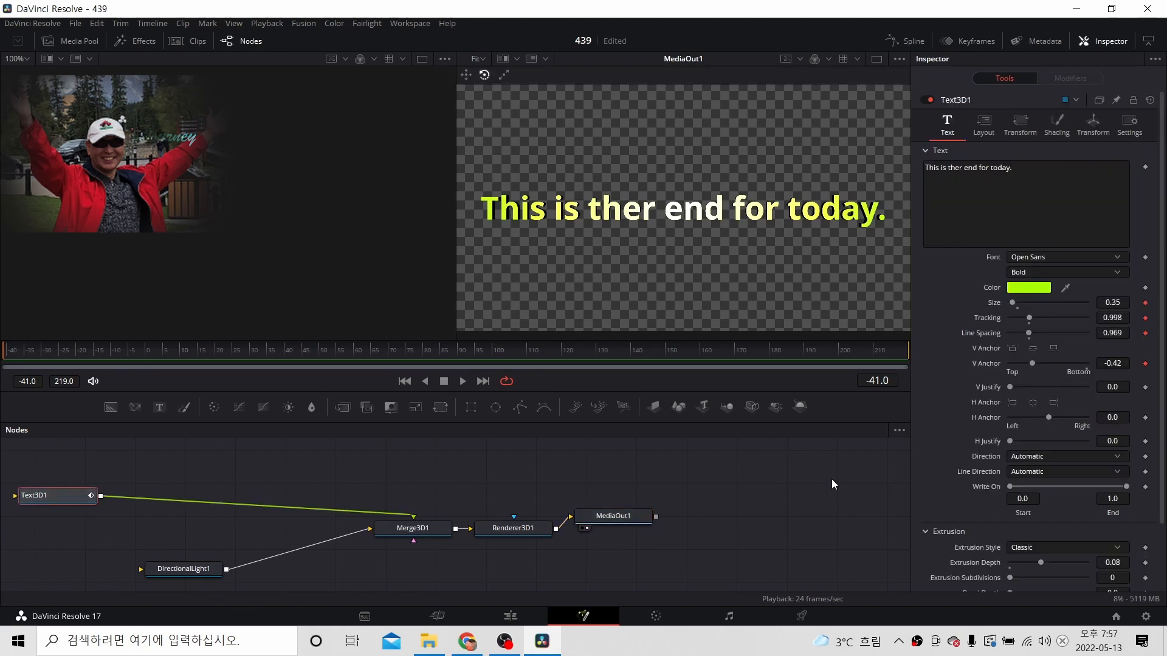
Step: Set both the bevel depth and the bevel width of the Text3D1 extrusion to 0.02
scroll(946, 514, down, 3)
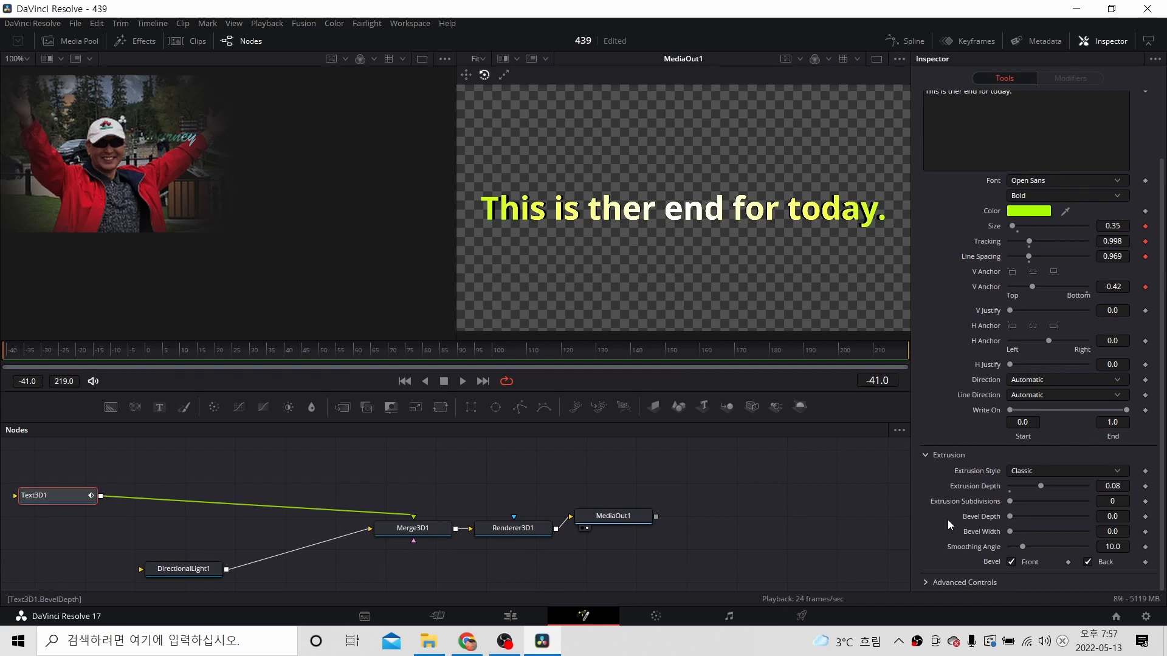
click(1112, 517)
text(2)
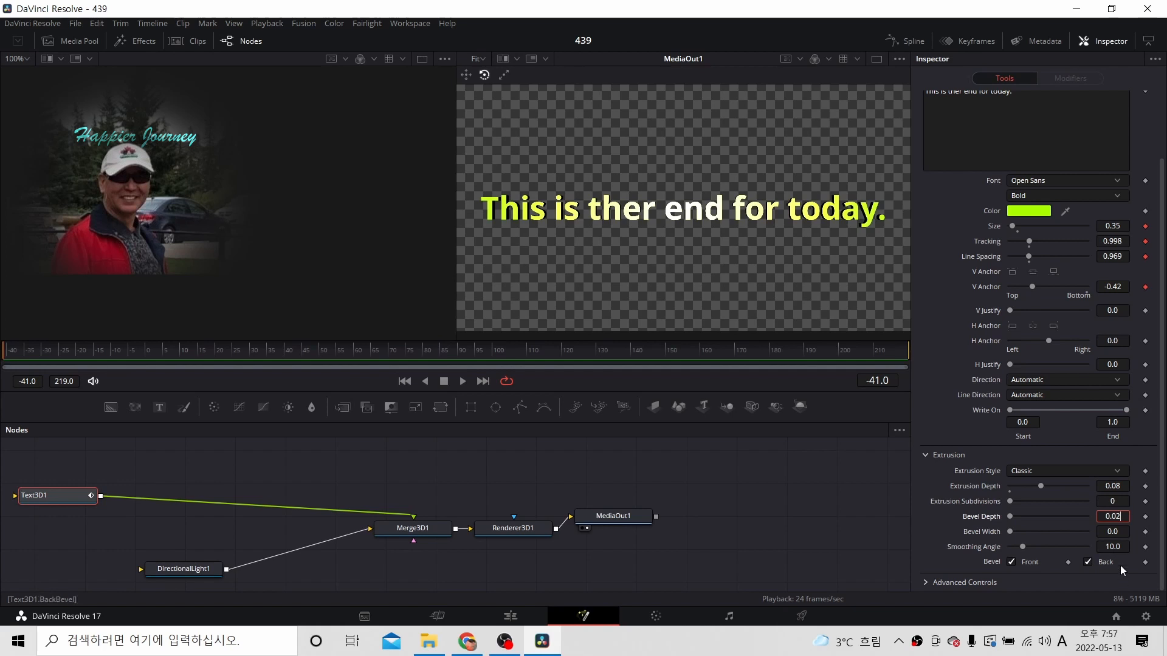
click(1123, 531)
text(2)
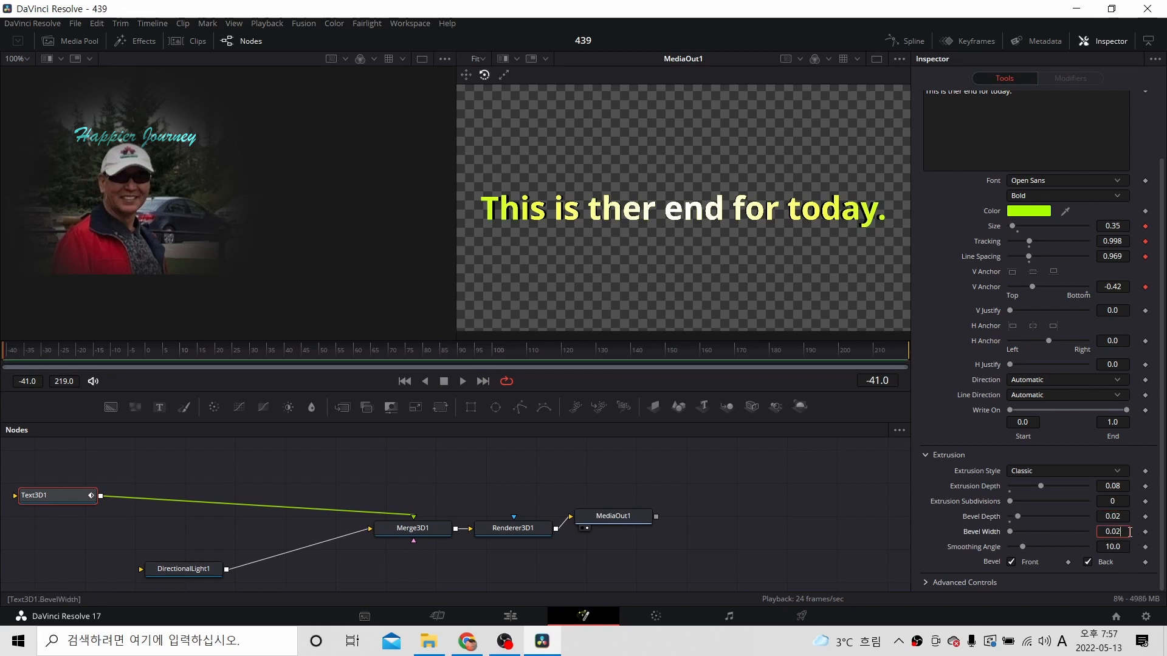
key(Return)
scroll(1050, 246, up, 3)
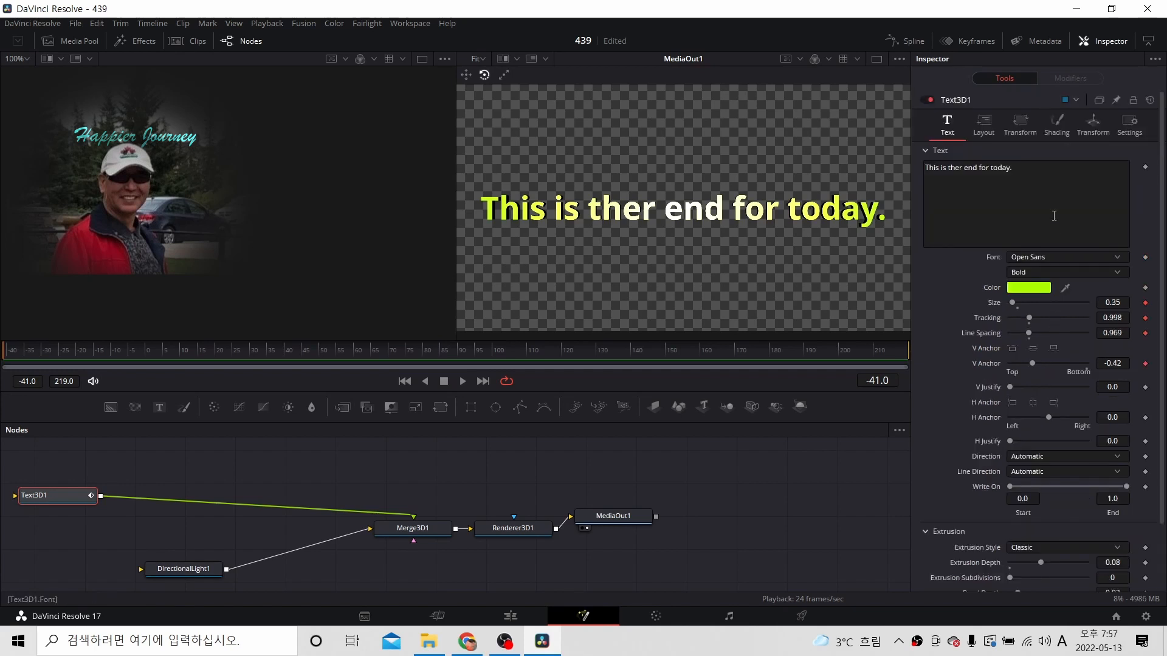
Step: Try rotating the Text3D1 text about its Y axis to 341.7 degrees, and reset that rotation
click(1088, 124)
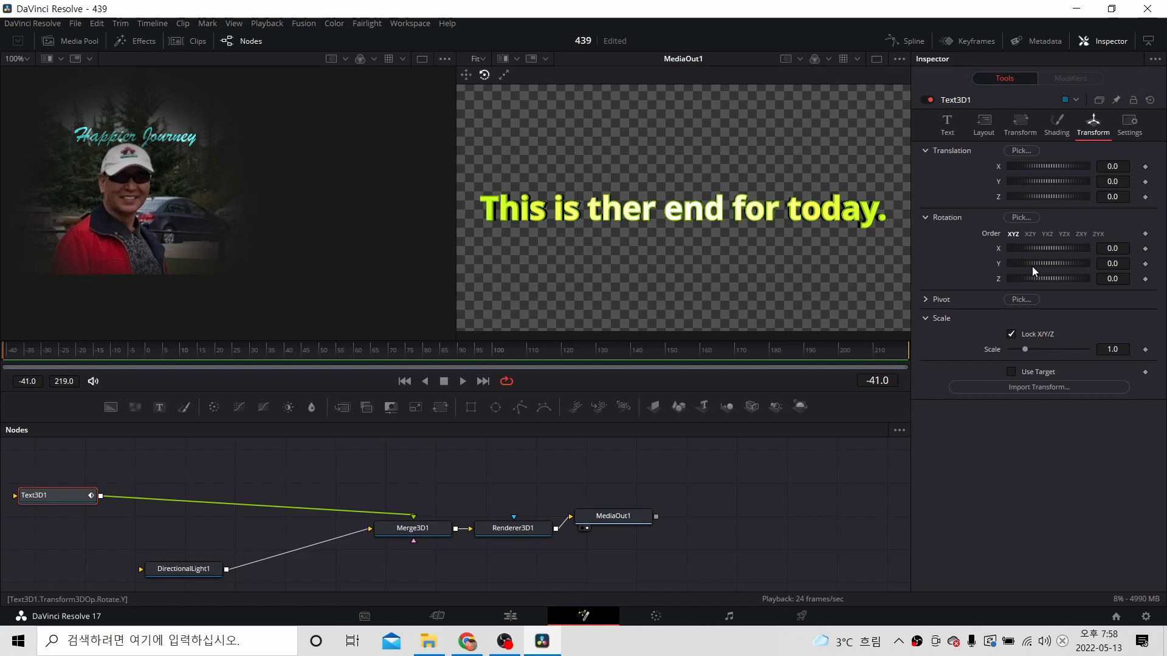
drag(1038, 267, 1118, 264)
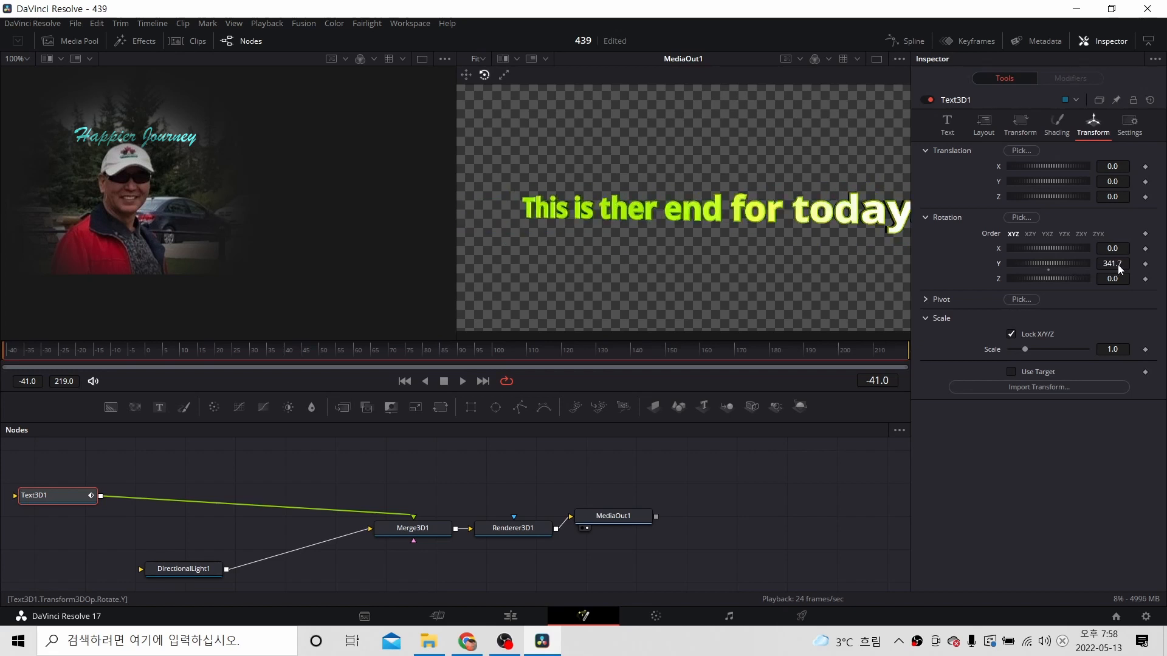
double_click(1048, 269)
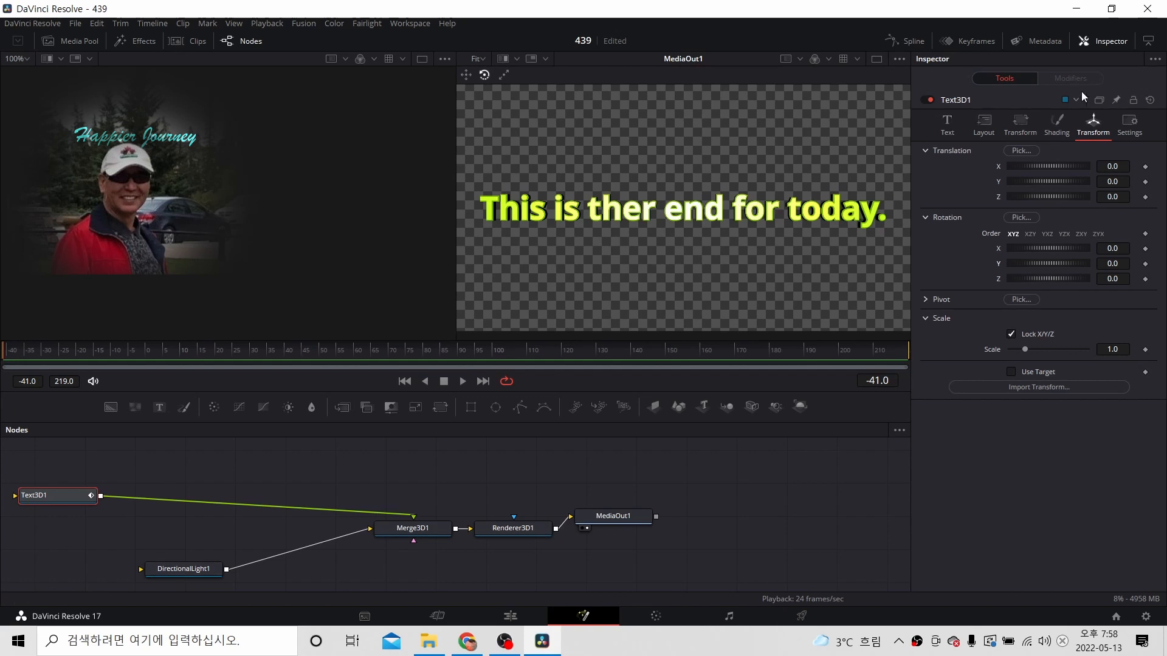
Step: Rotate the Text3D1 text in its 3D transform to 2.6 degrees on X and -2.6 degrees on Y
click(1115, 43)
click(1115, 42)
click(985, 124)
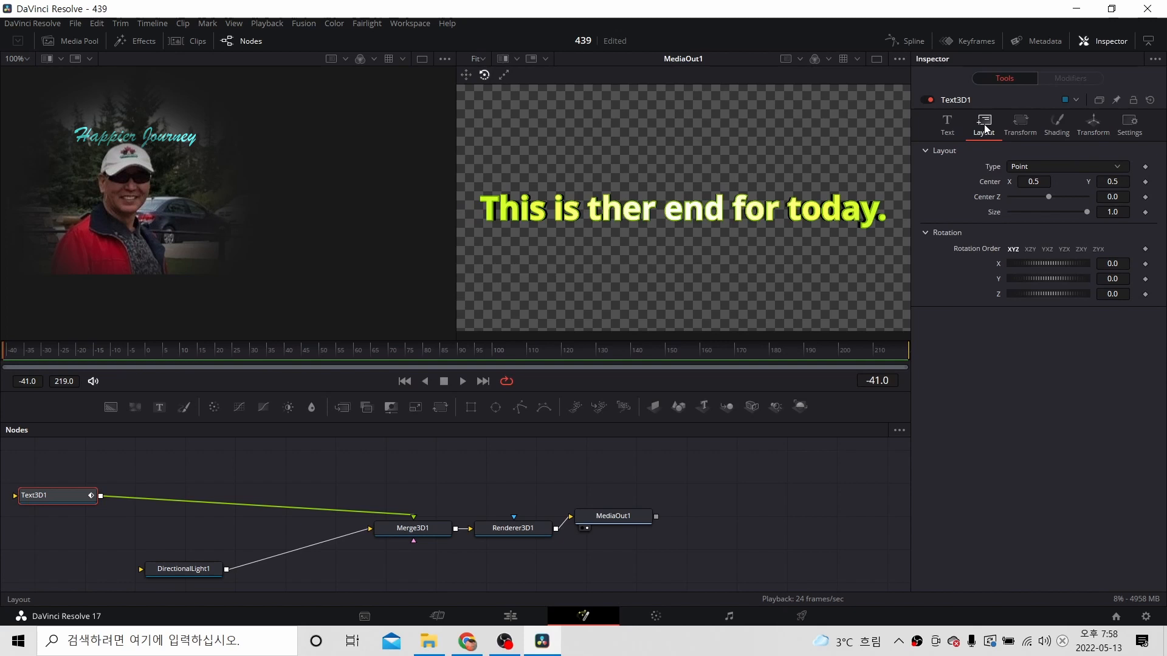
click(1085, 120)
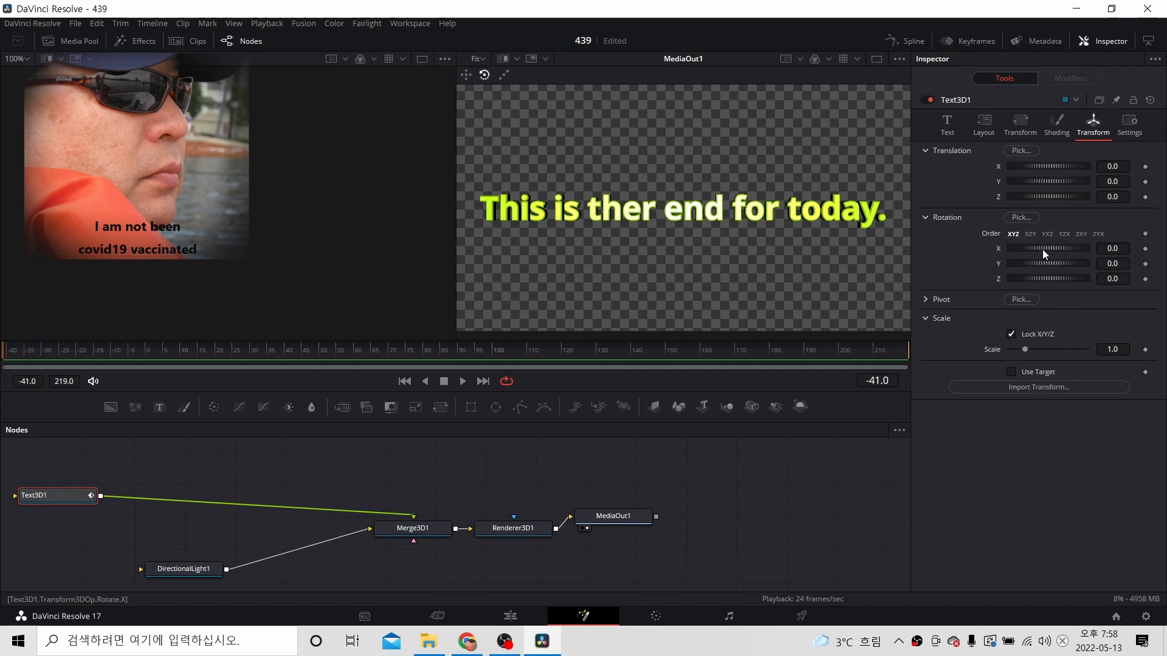
mouse_move(1042, 250)
mouse_down()
mouse_move(1065, 243)
mouse_move(1038, 237)
mouse_move(1052, 260)
mouse_up()
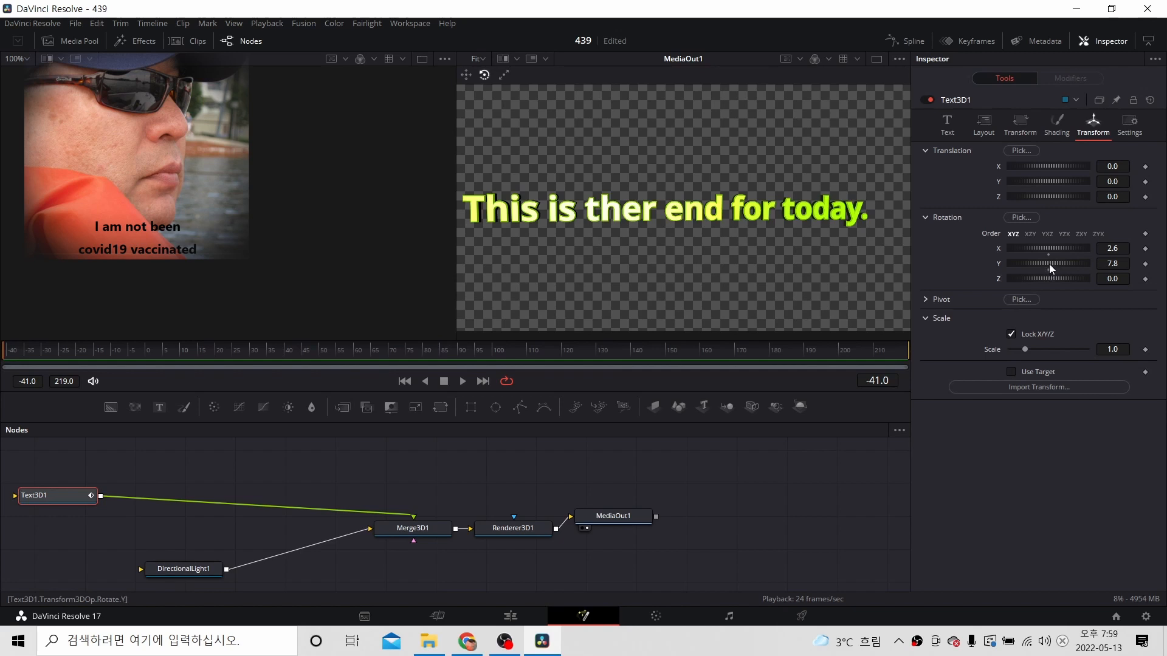
drag(1049, 263, 1046, 263)
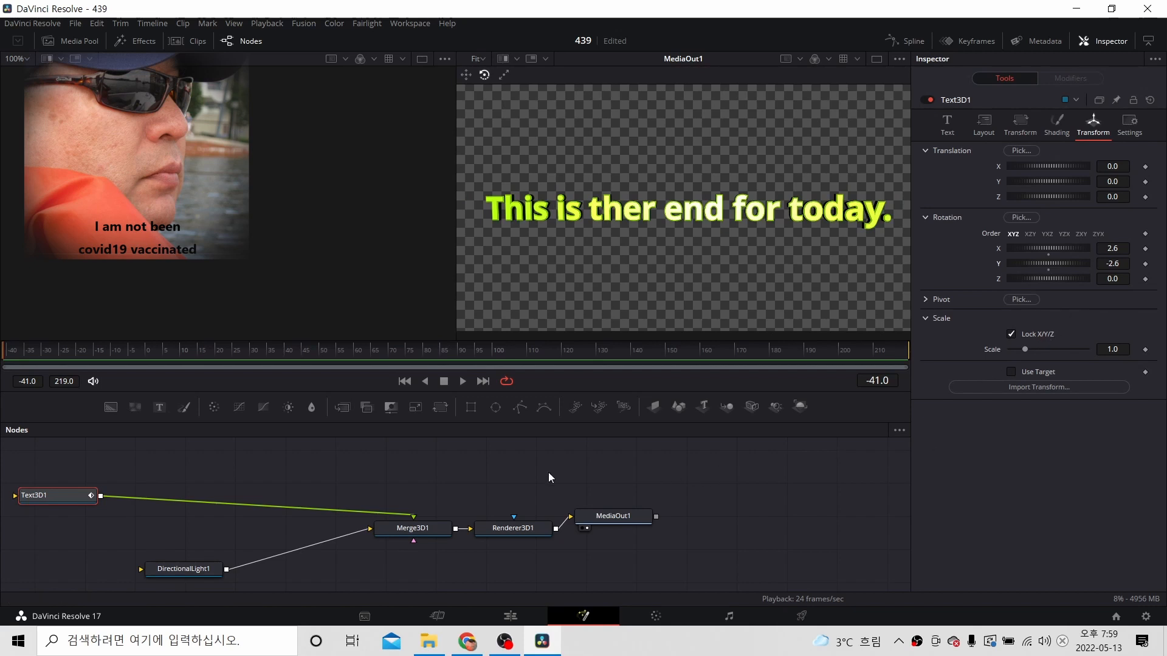
Step: Show the DirectionalLight1 transform settings and move the playhead to frame 47
click(175, 567)
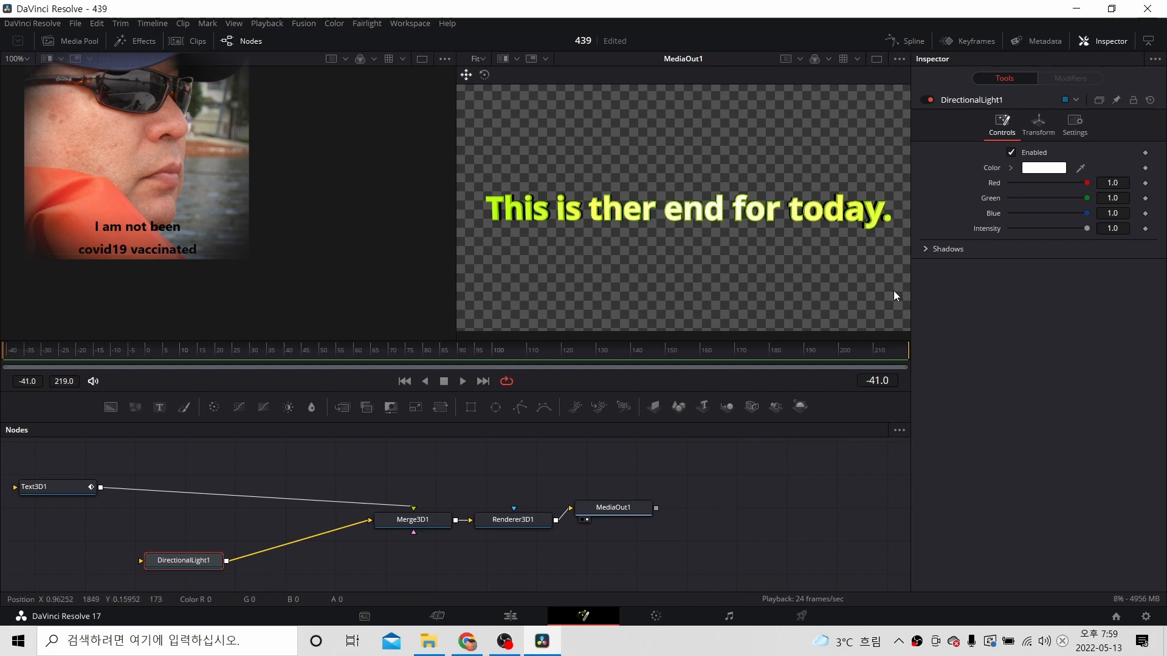
click(1038, 125)
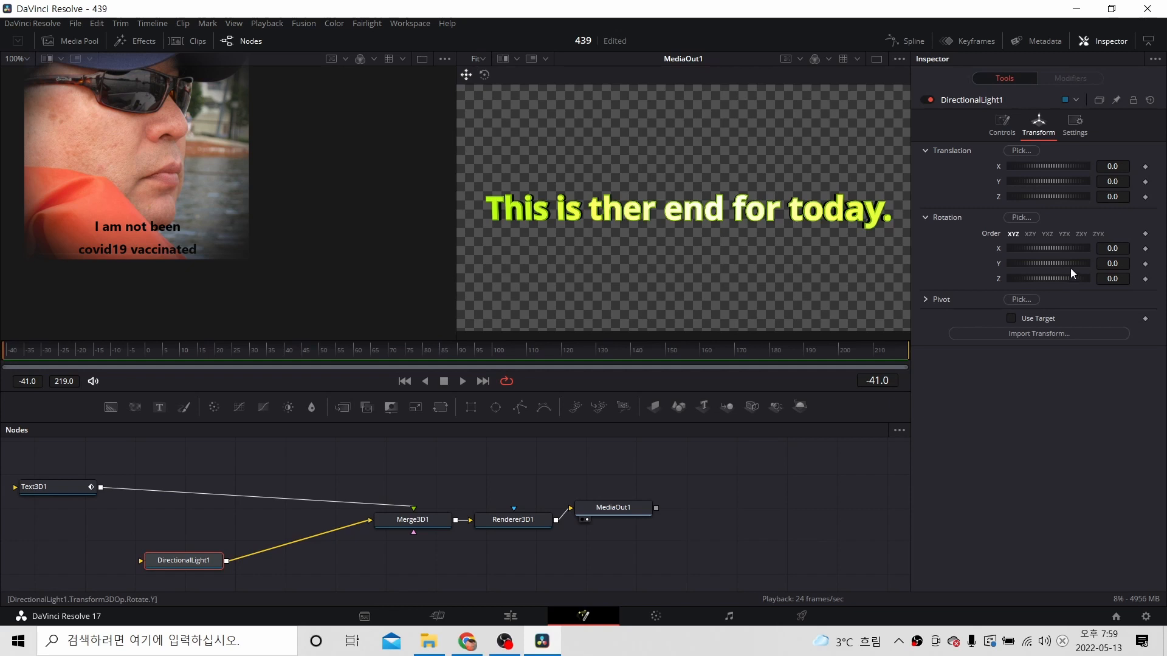
click(880, 381)
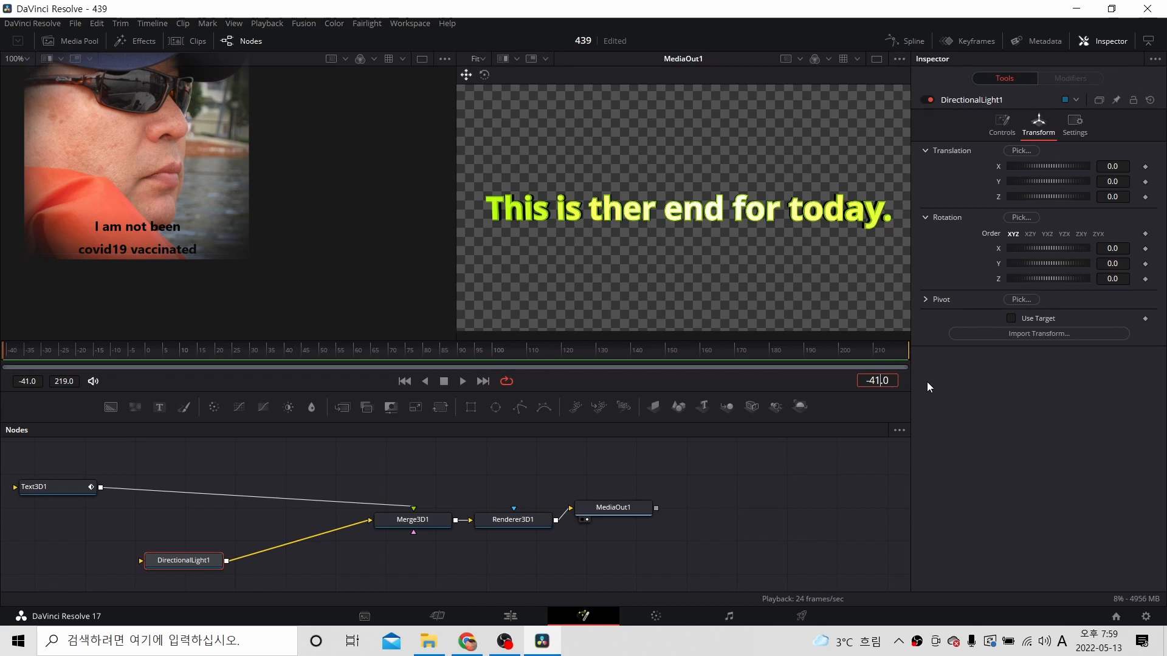
key(BackSpace)
text(7)
drag(870, 381, 865, 381)
key(BackSpace)
Step: Preview the title clip on the Edit page from 01:00:20:00 and return the playhead to its start
click(515, 617)
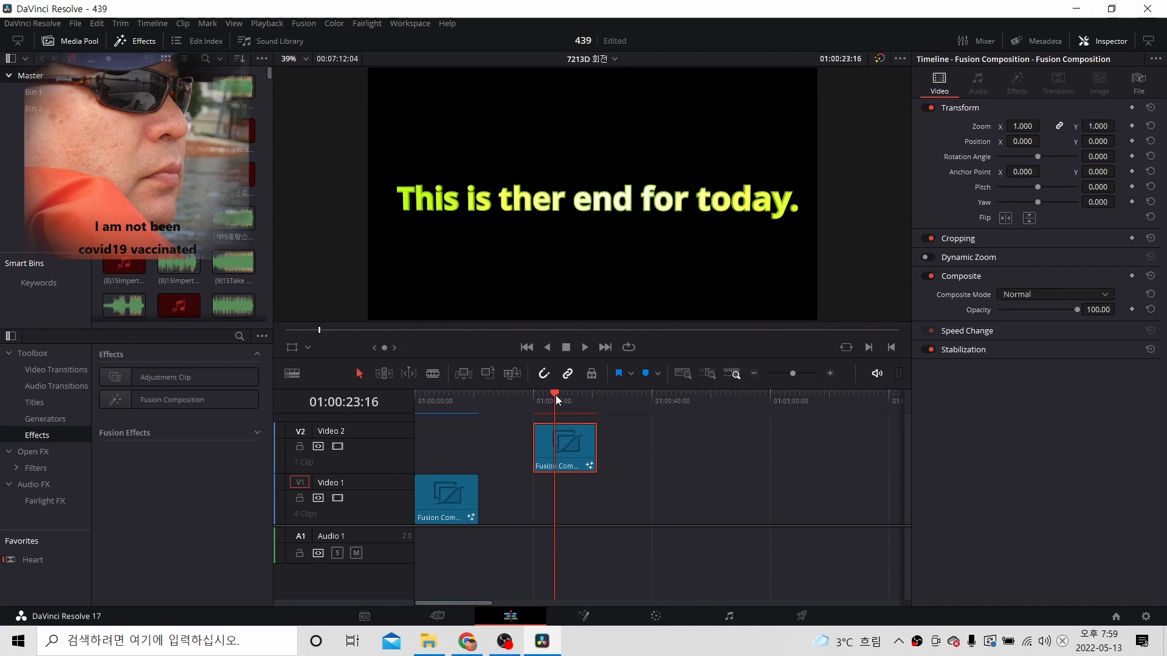
drag(552, 395, 541, 394)
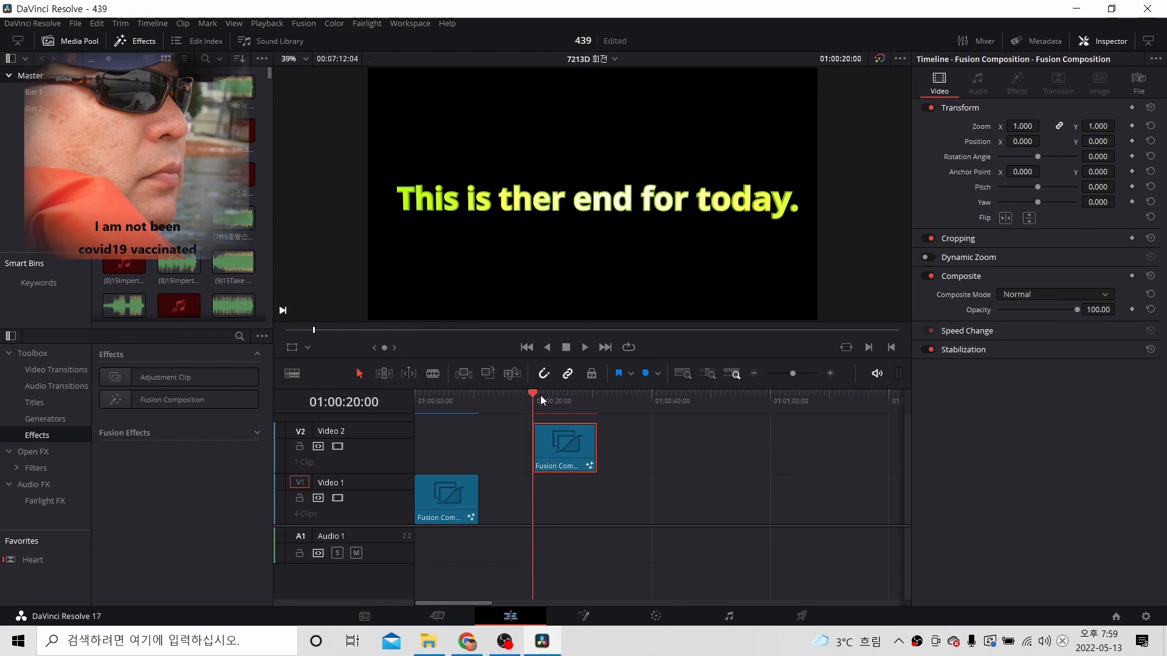
click(584, 345)
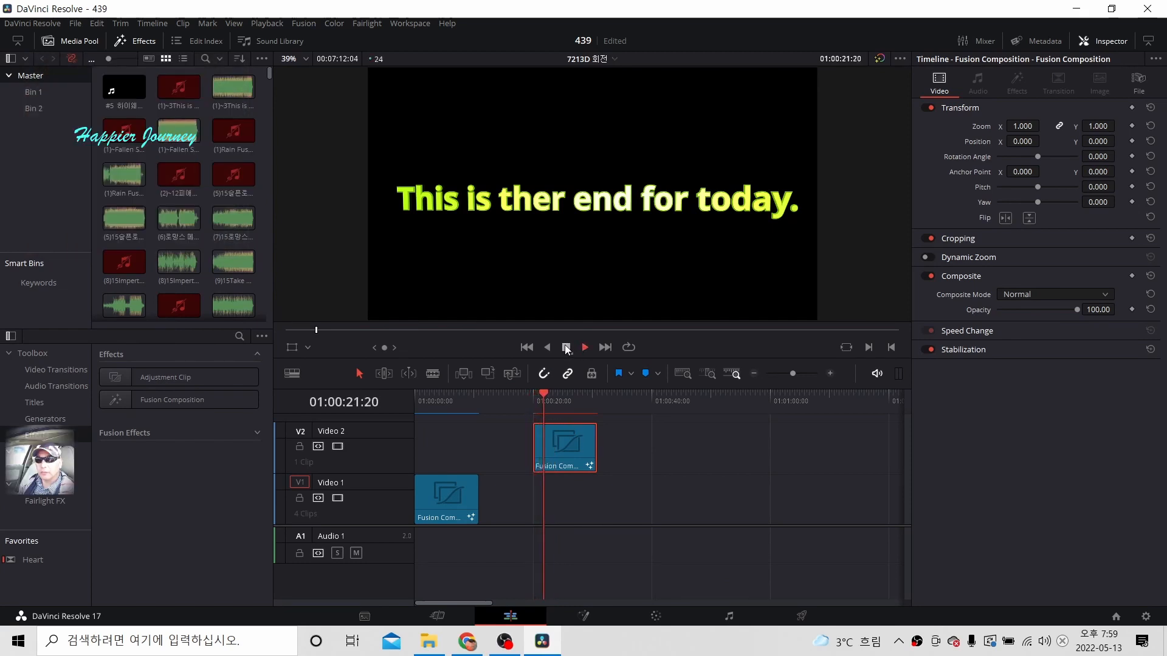
click(570, 347)
click(538, 395)
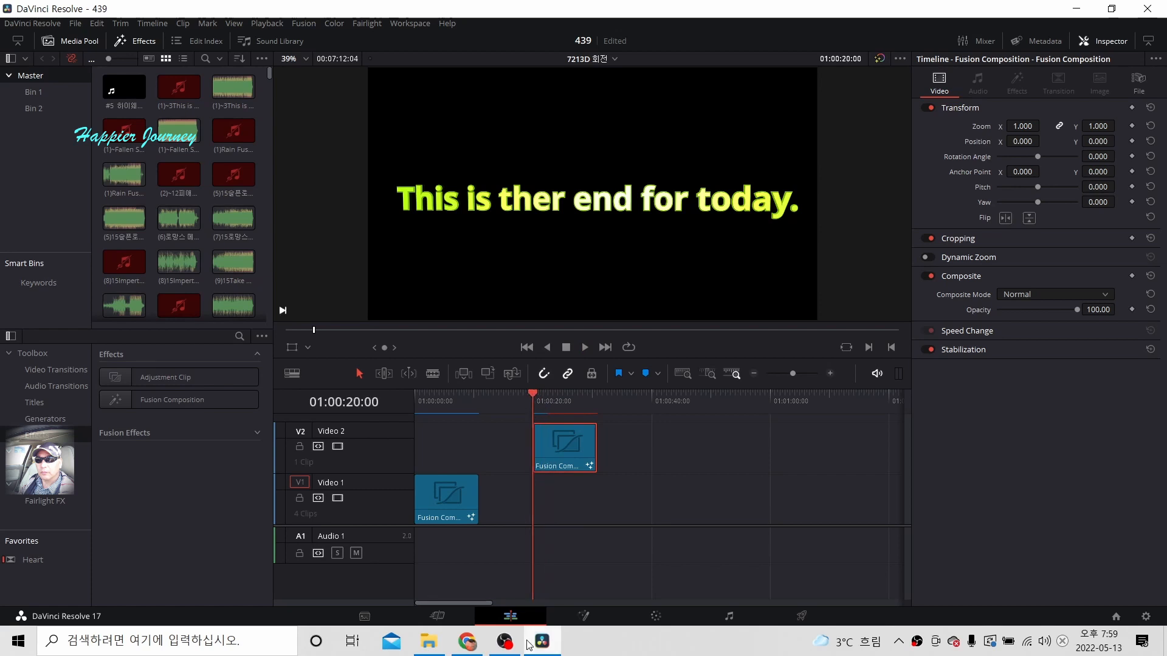
Step: Back in the Fusion composition, set the Text3D1 Y rotation to 360 degrees and keyframe it at frame -41
click(584, 616)
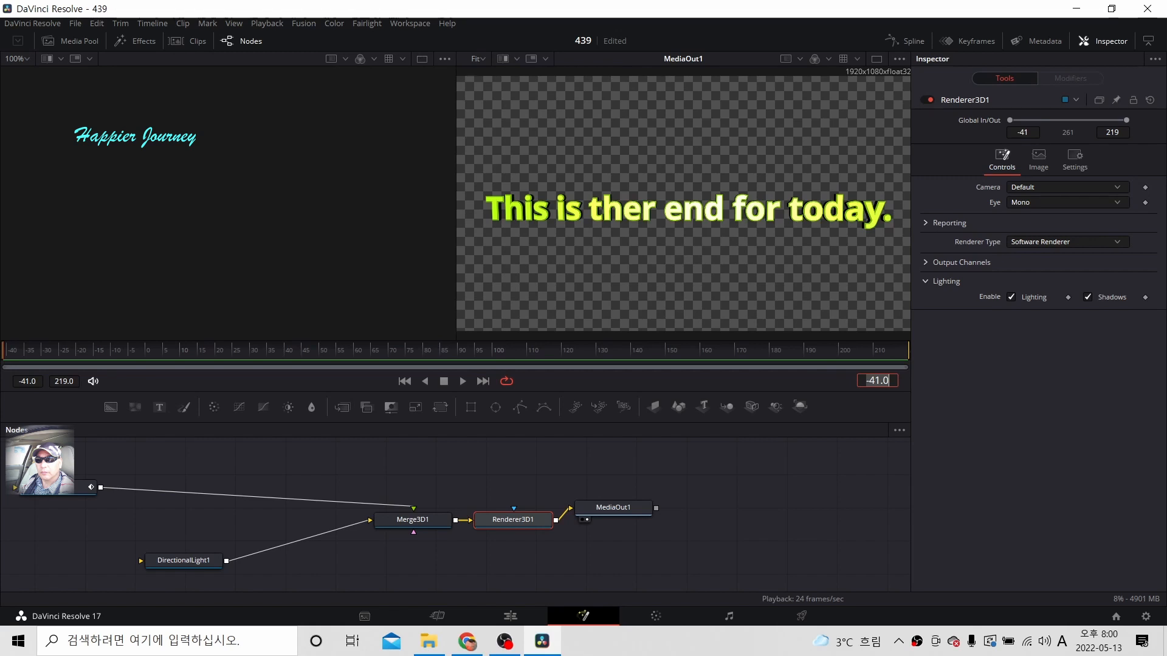
key(alt+Tab)
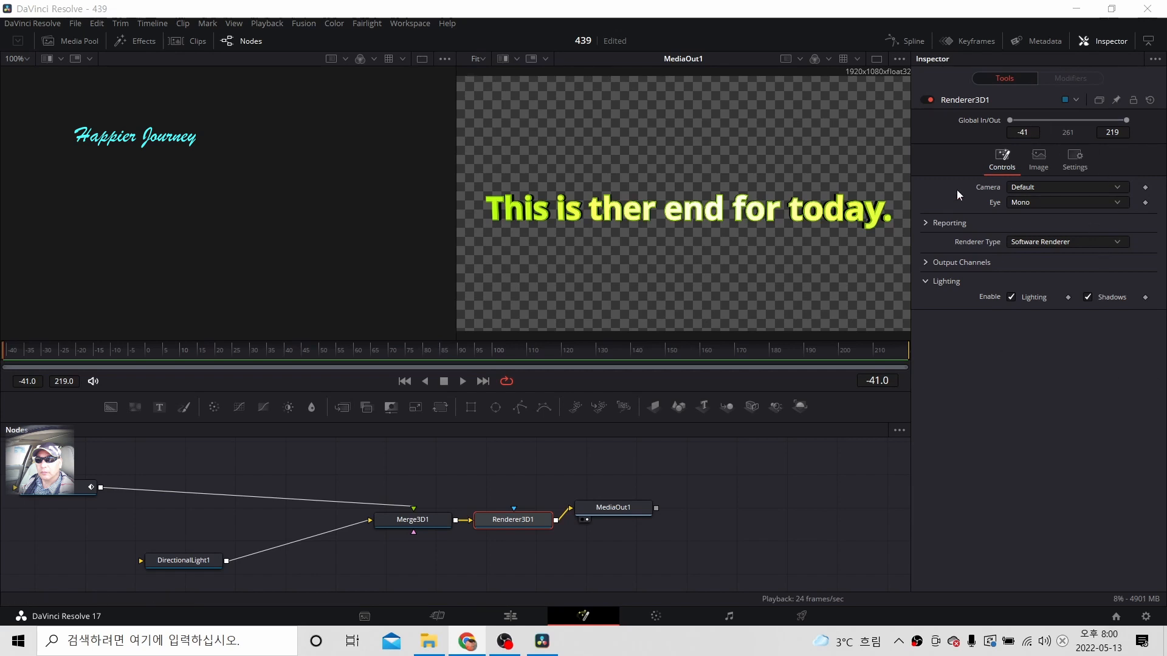
click(50, 491)
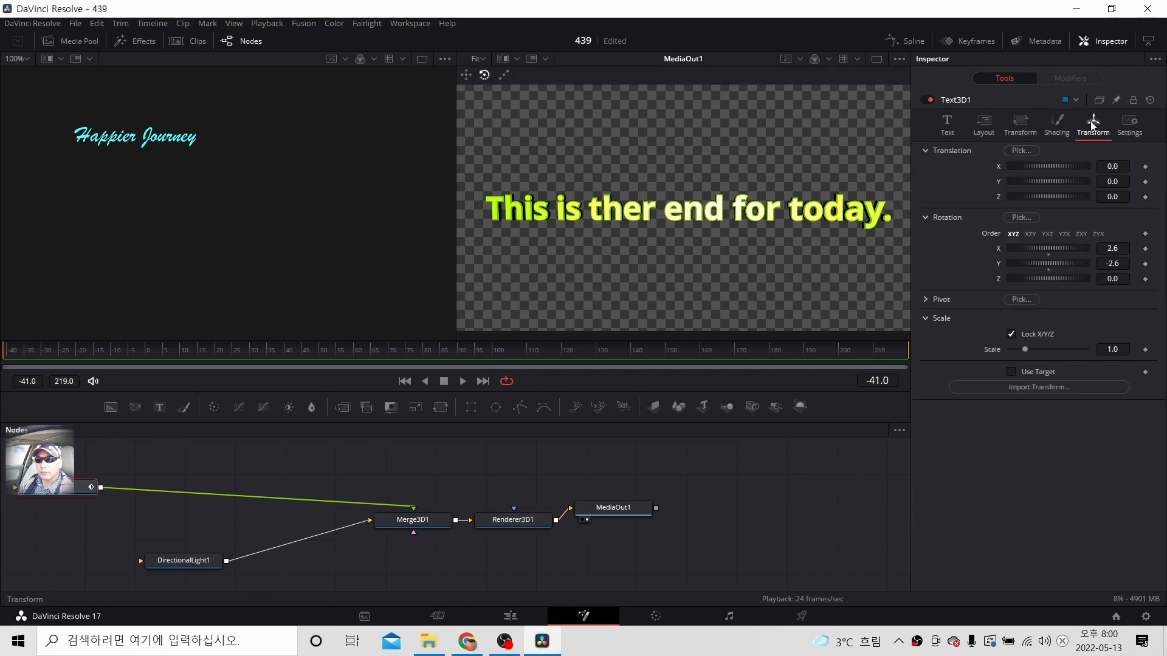
double_click(1048, 270)
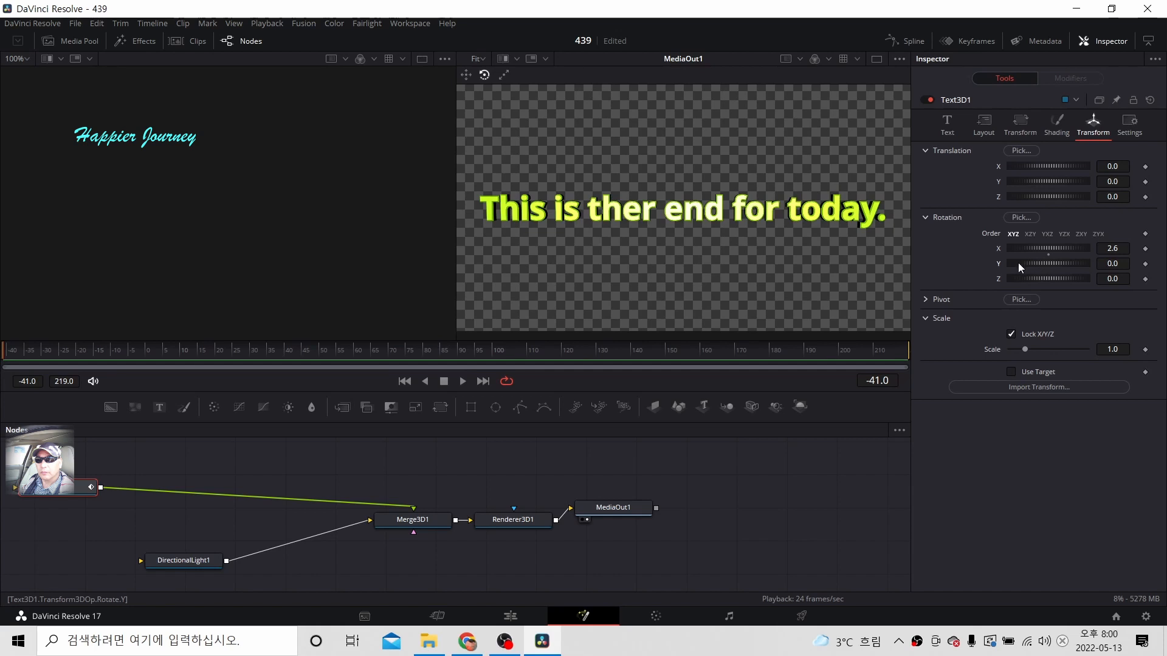
drag(1021, 268, 1095, 264)
drag(1097, 264, 1104, 261)
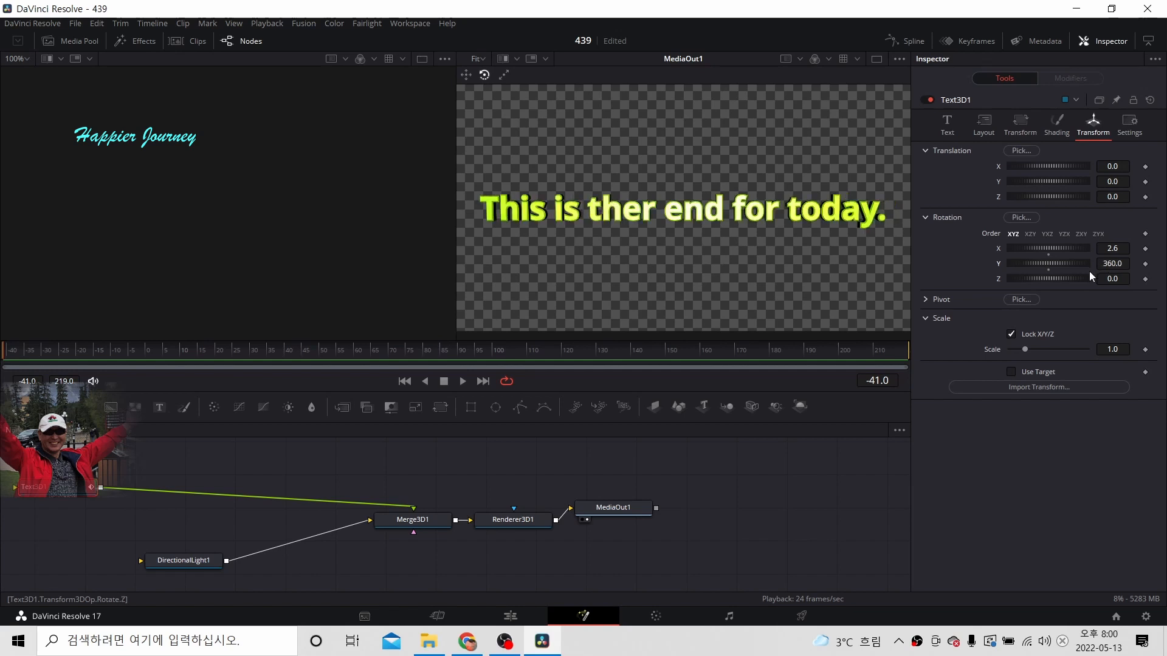
click(1144, 264)
Step: Jump to frame 47, play the composition from there and return the playhead to the first frame
click(879, 380)
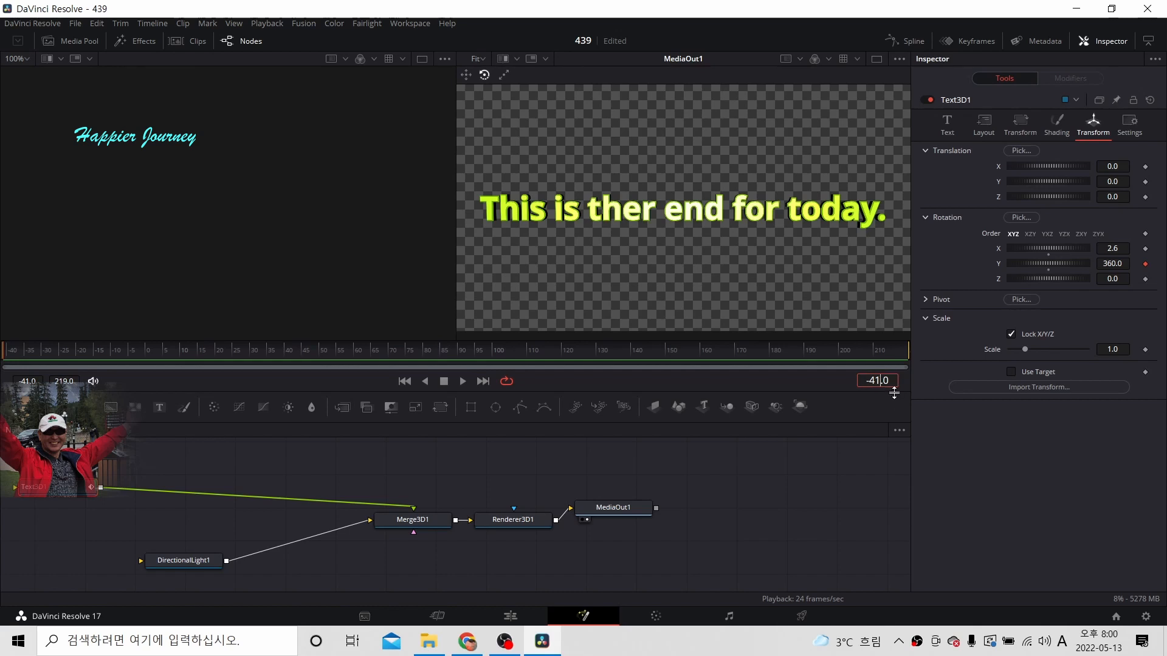
key(BackSpace)
key(BackSpace)
key(BackSpace)
text(47)
key(Return)
click(462, 382)
drag(271, 350, 3, 356)
Step: Move to frame 0 and set the Text3D1 Y rotation to 360 degrees there
text(0.)
key(Return)
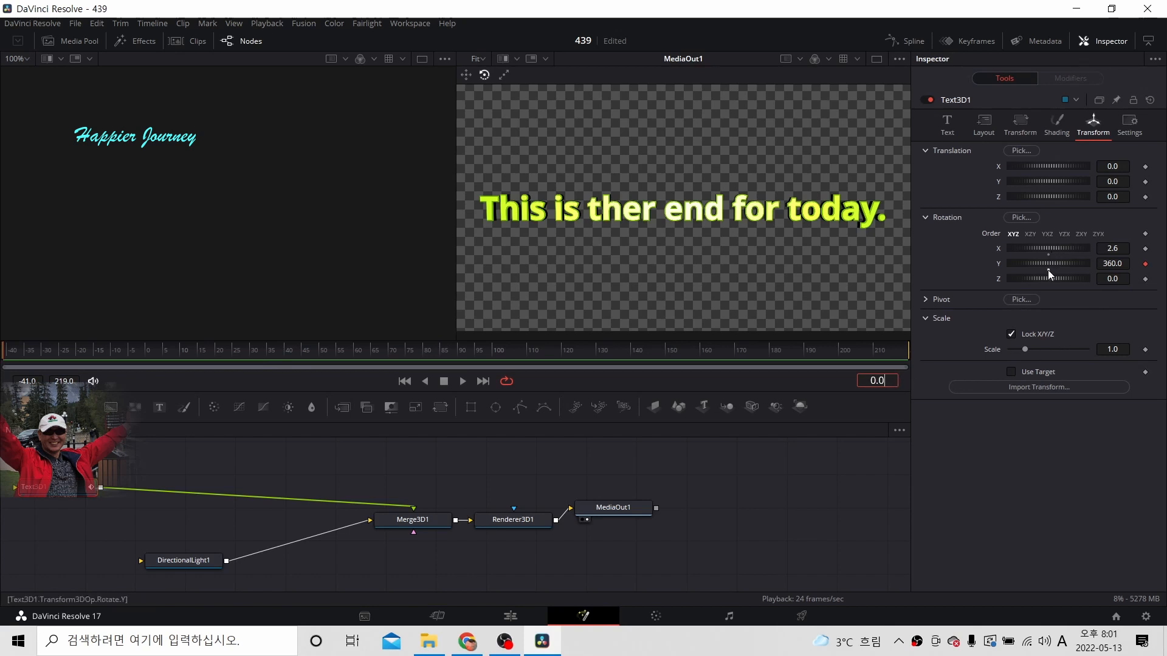
key(Return)
click(1112, 265)
text(360)
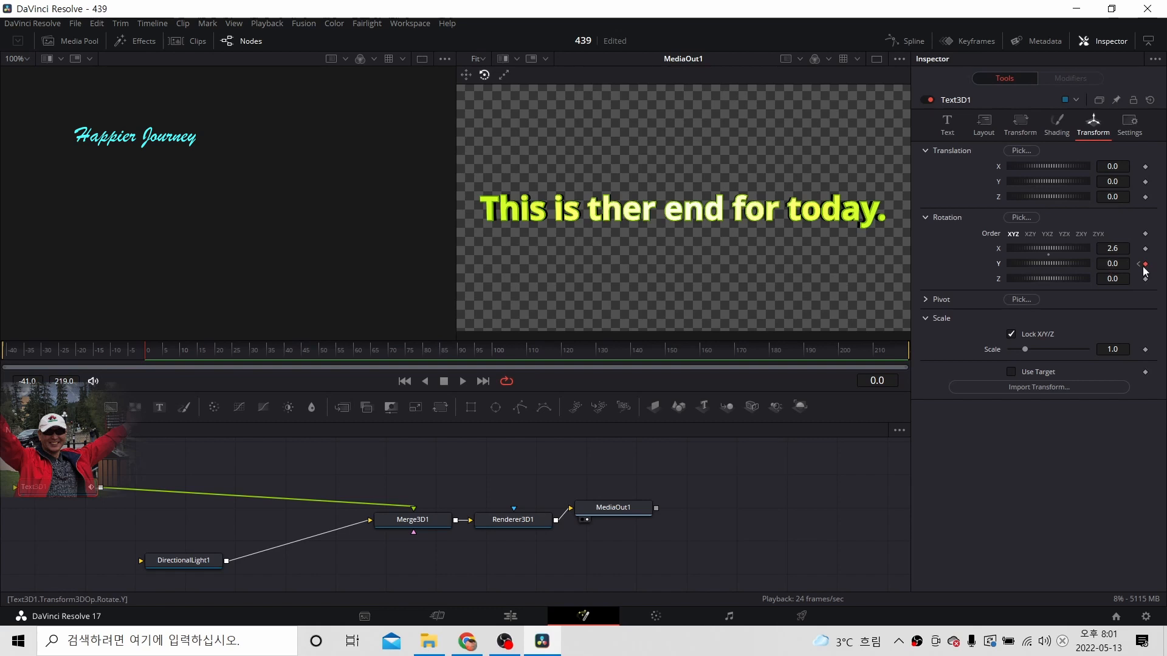
key(Return)
Step: Move to frame 47 and add a keyframe for the Text3D1 Y rotation
click(875, 380)
key(BackSpace)
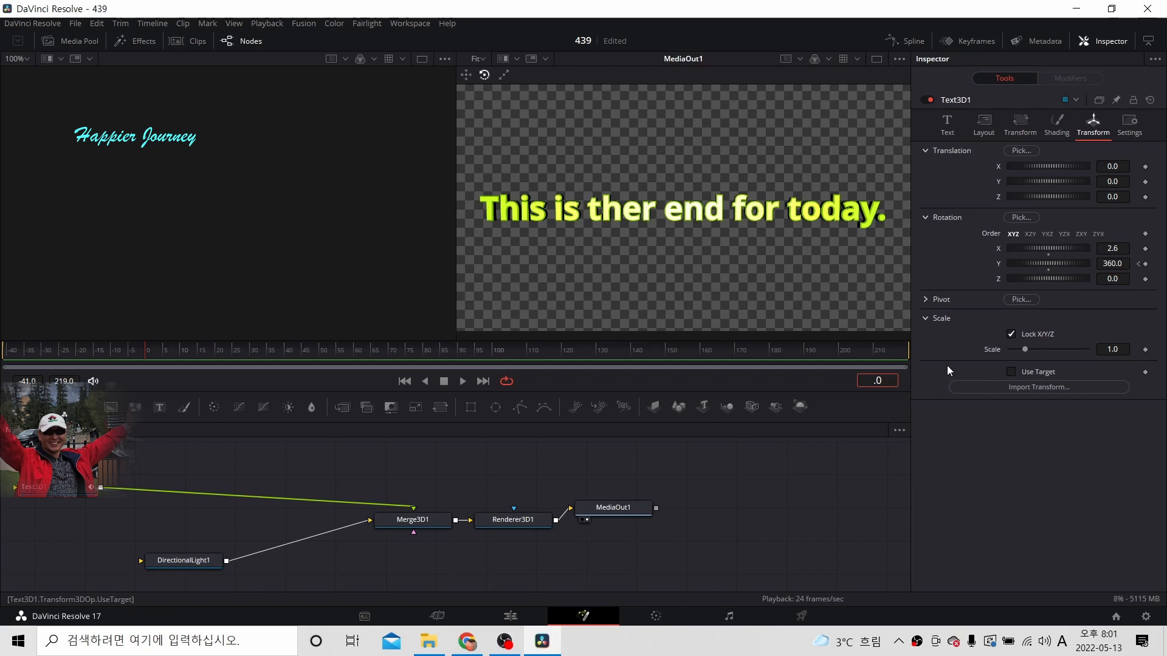
text(47)
click(1145, 264)
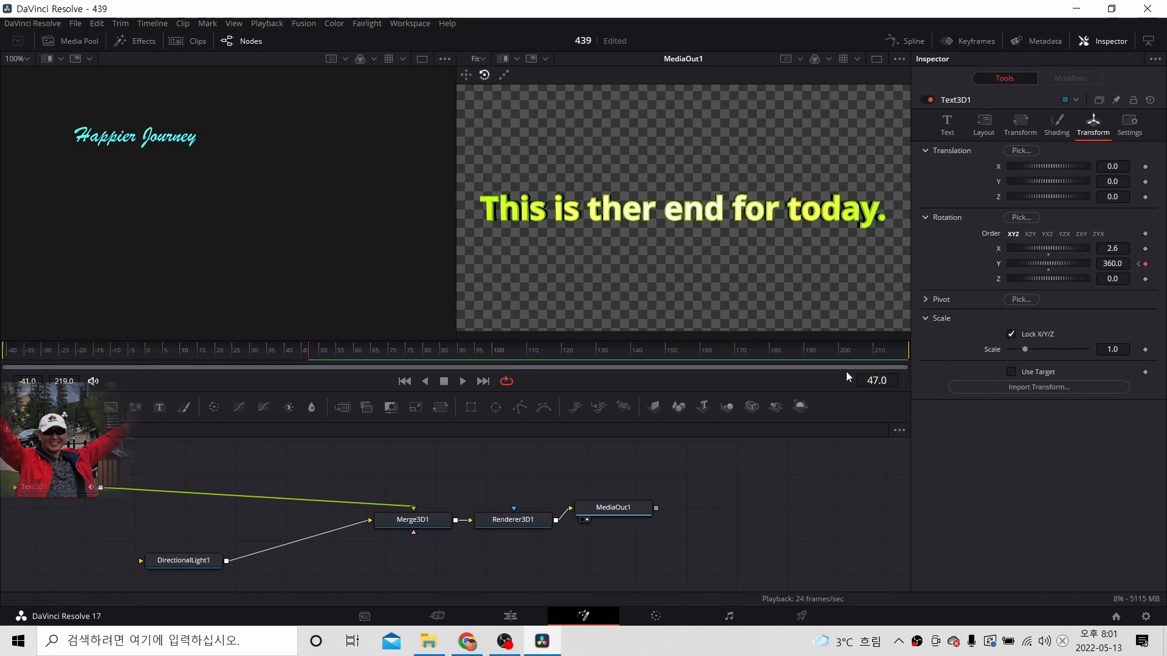
Step: Preview the text animation in Fusion and from the clip's start on the Edit page, then return to the composition
click(462, 380)
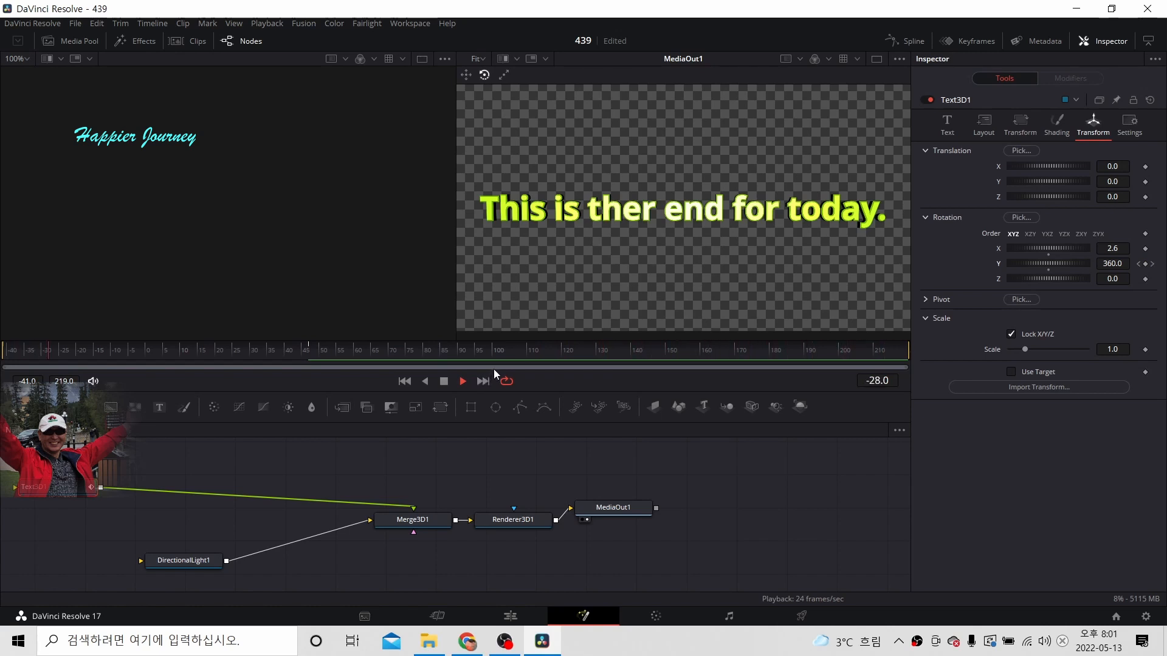
click(444, 381)
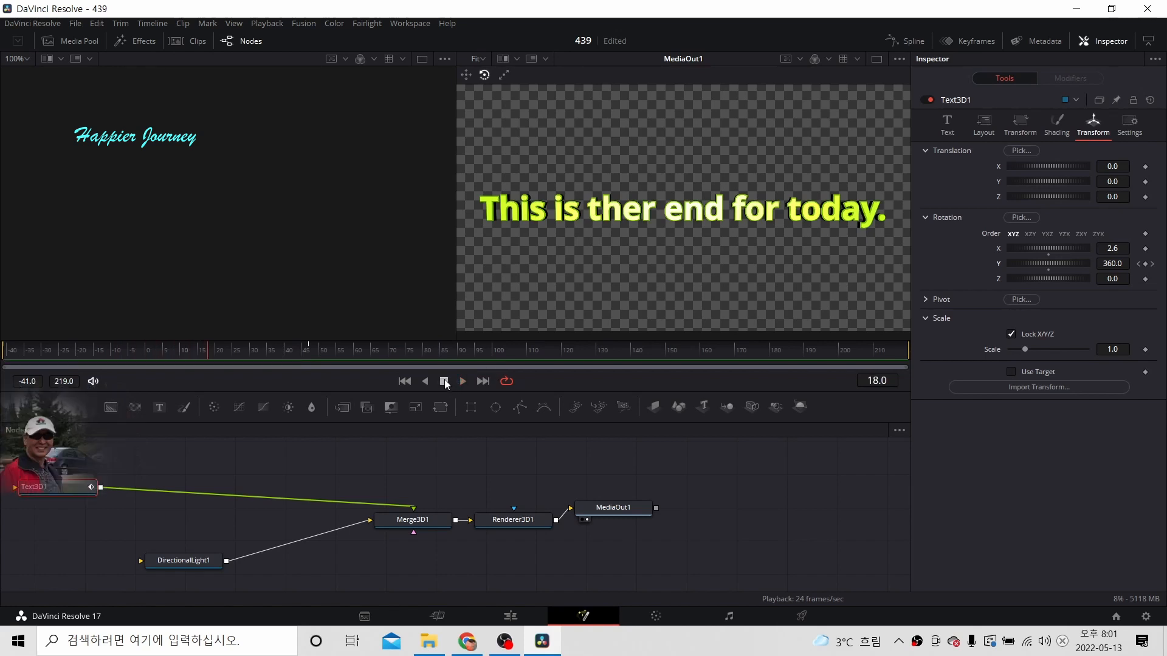
click(510, 615)
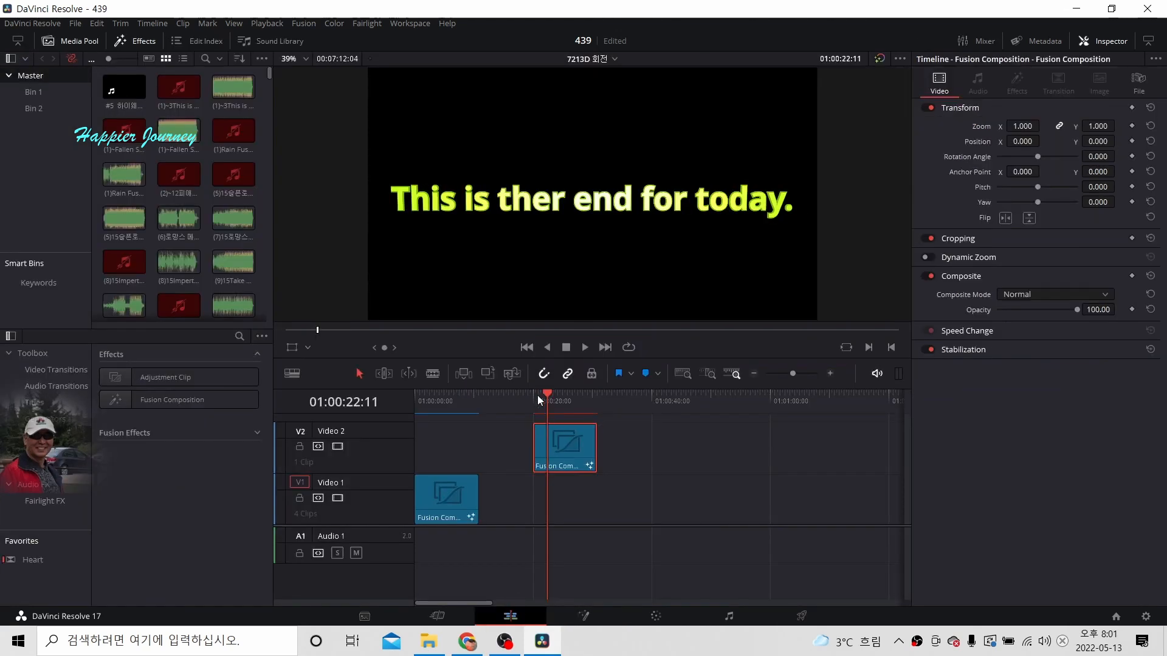
drag(552, 393, 531, 395)
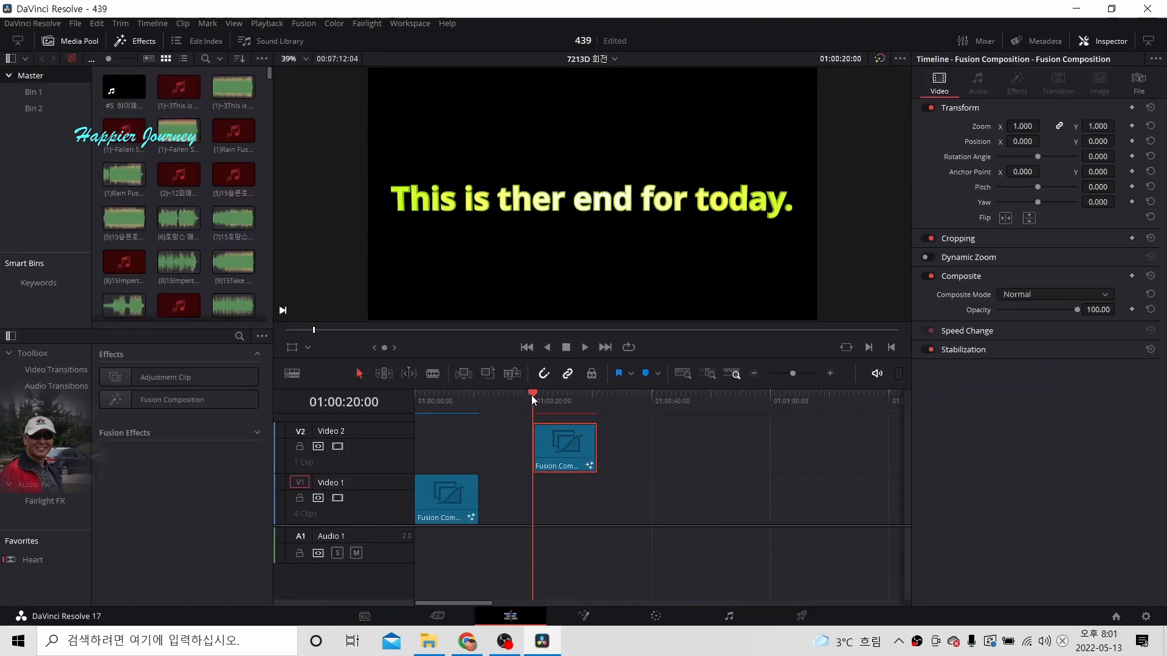
click(585, 347)
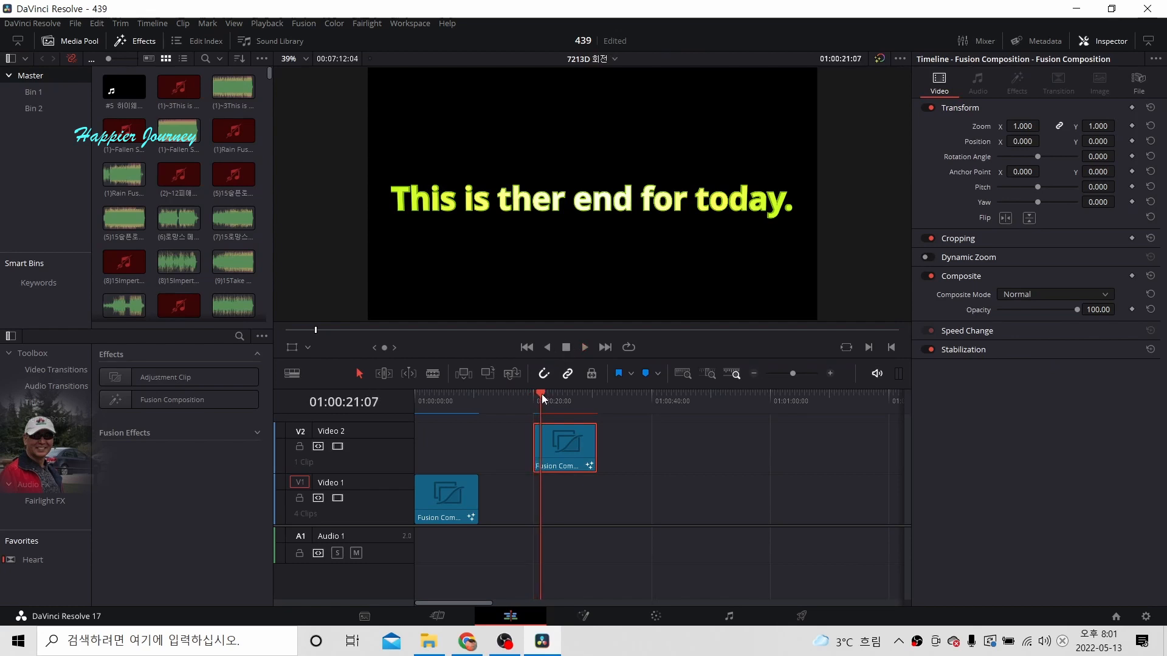
drag(541, 396, 533, 396)
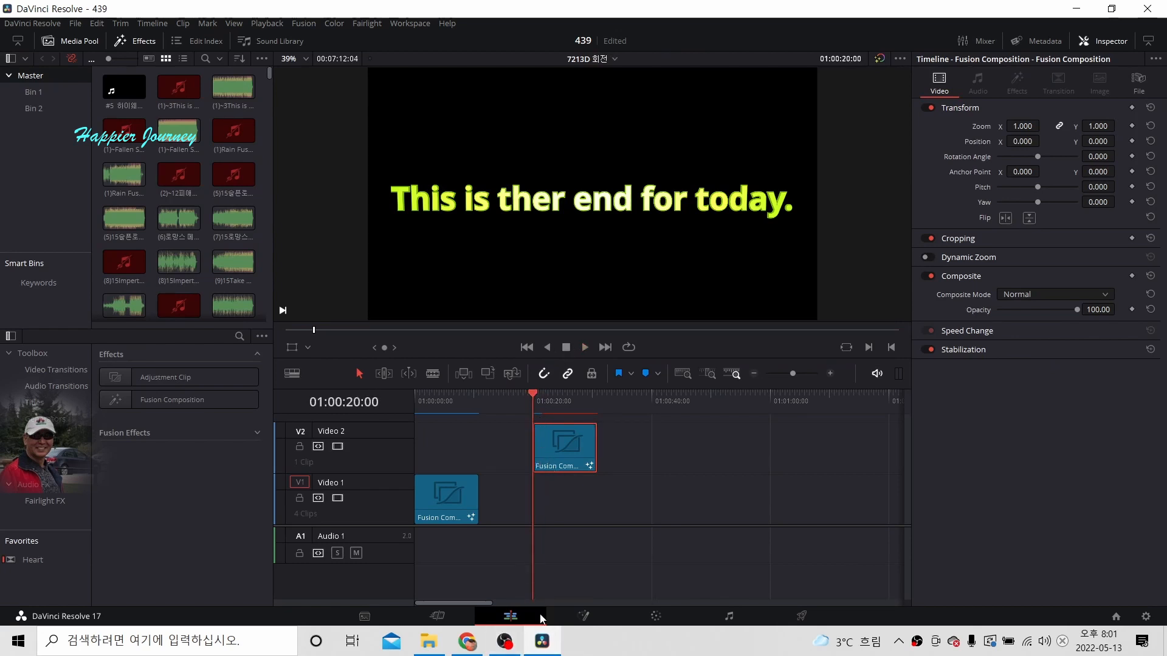
click(584, 617)
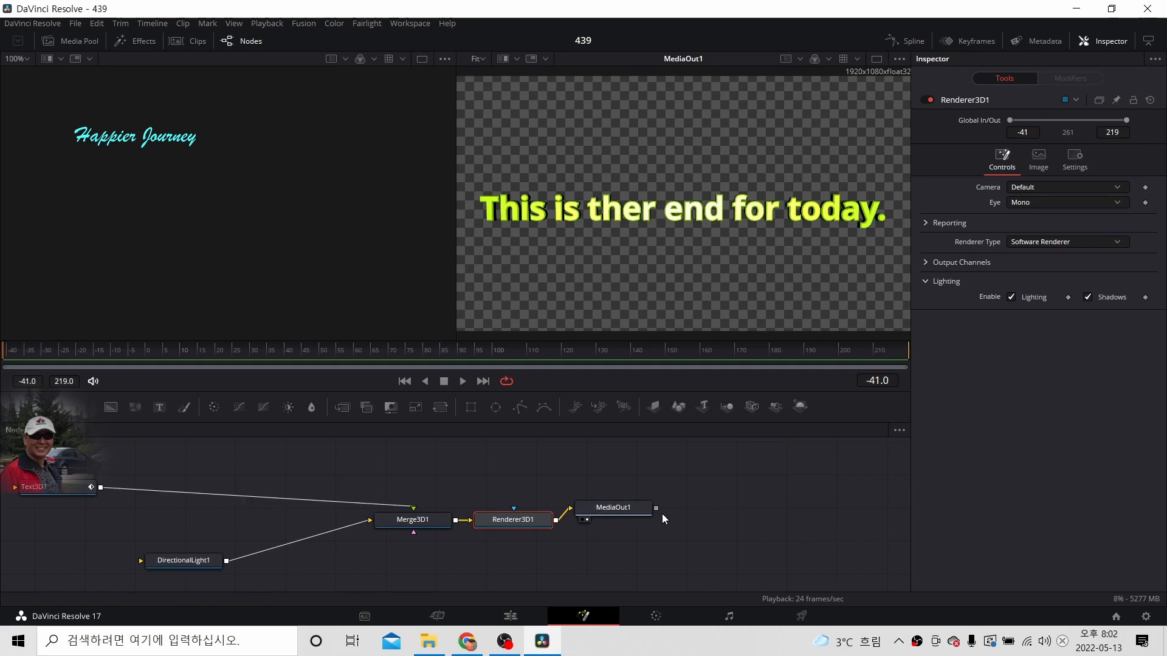
Step: Review the MediaOut1 controls and settings, and the Renderer3D1 controls and image options
click(613, 512)
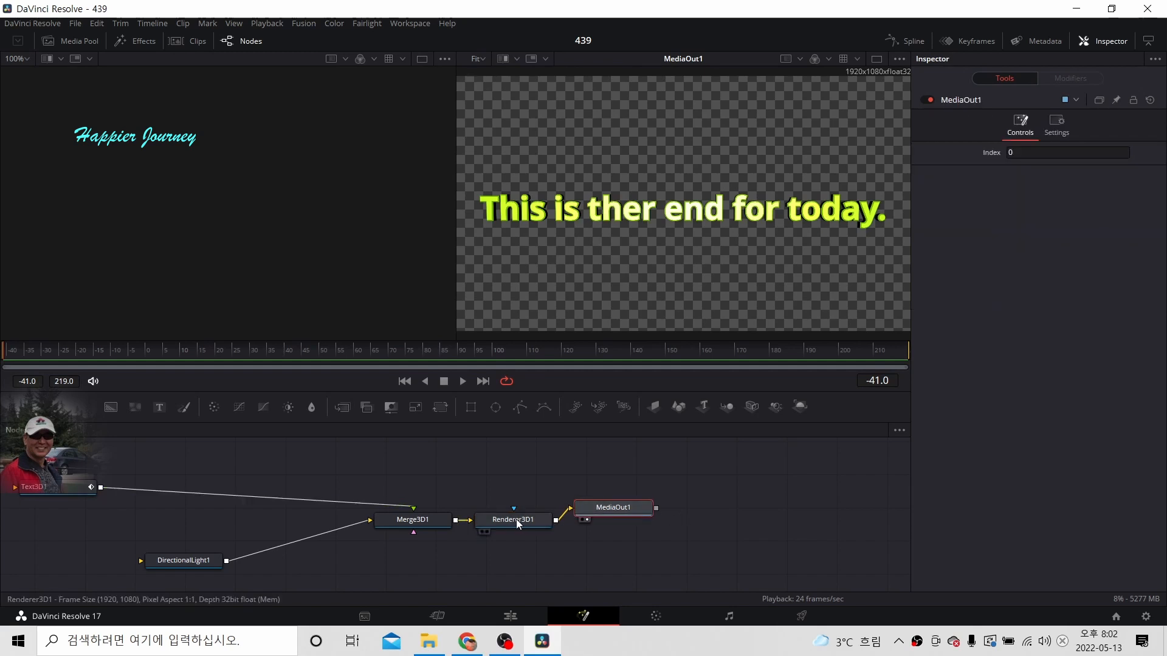
click(1056, 116)
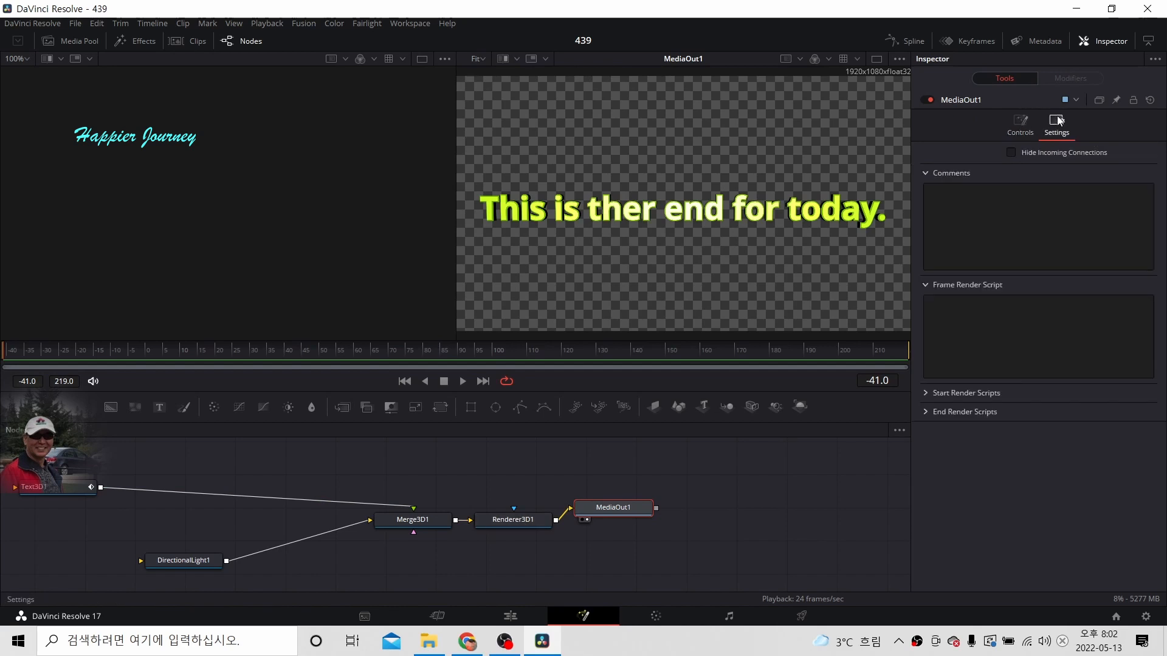
click(1013, 120)
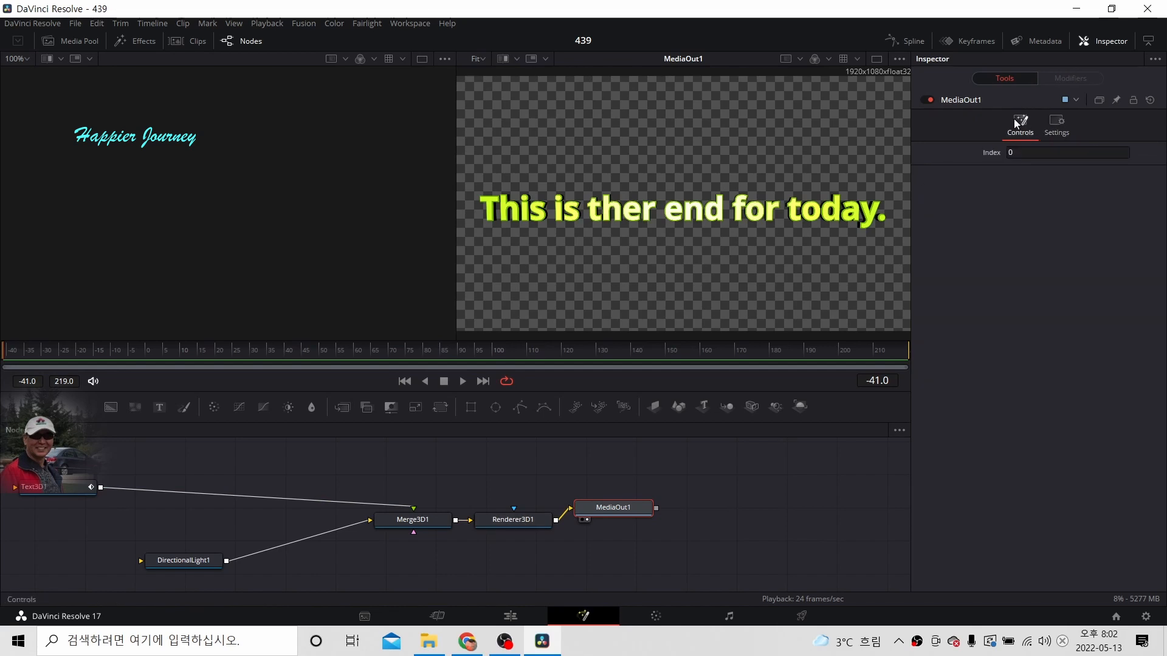
click(508, 520)
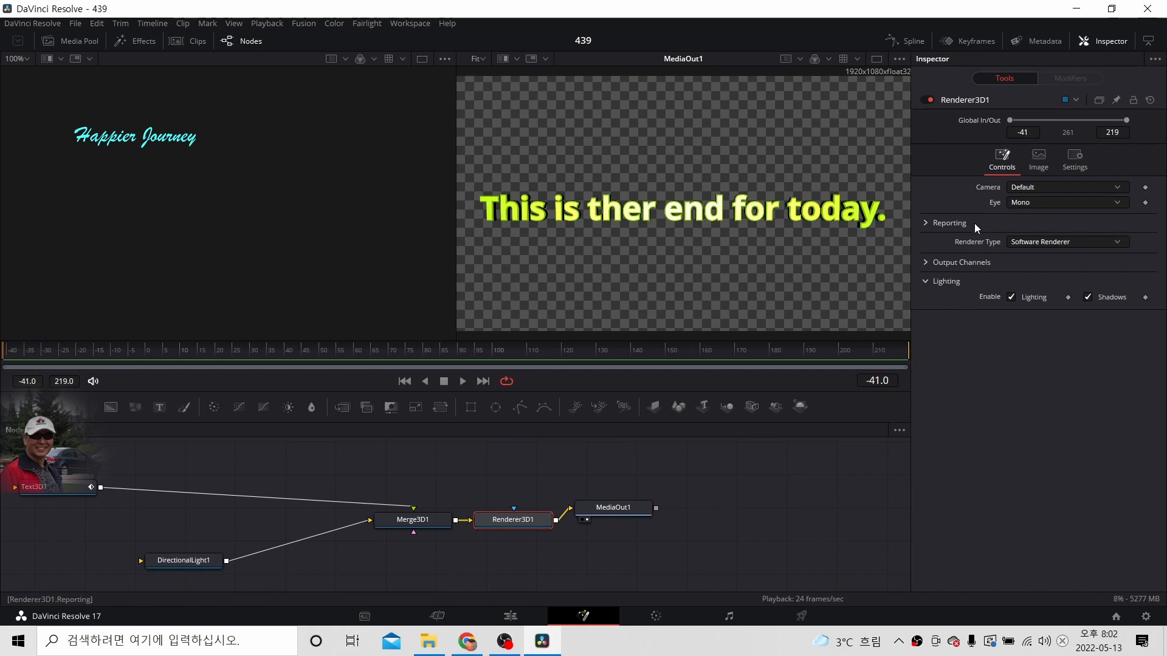
click(1038, 156)
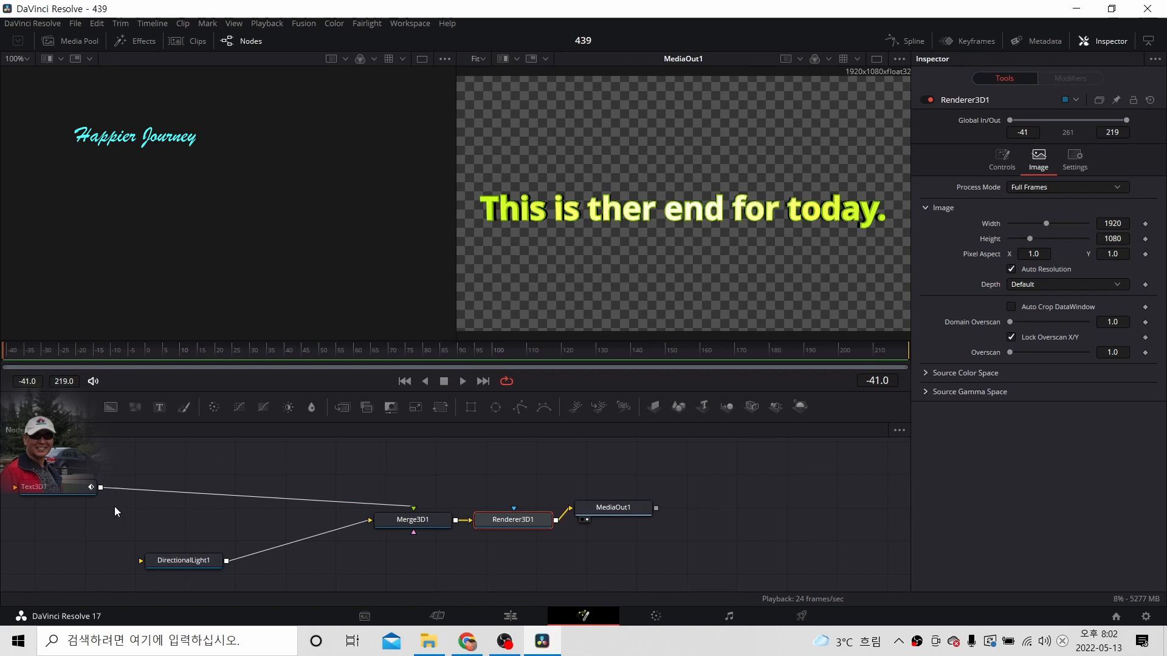
Step: Remove the Text3D1 Y rotation keyframe at the current frame and delete the Text3D1 node
click(61, 489)
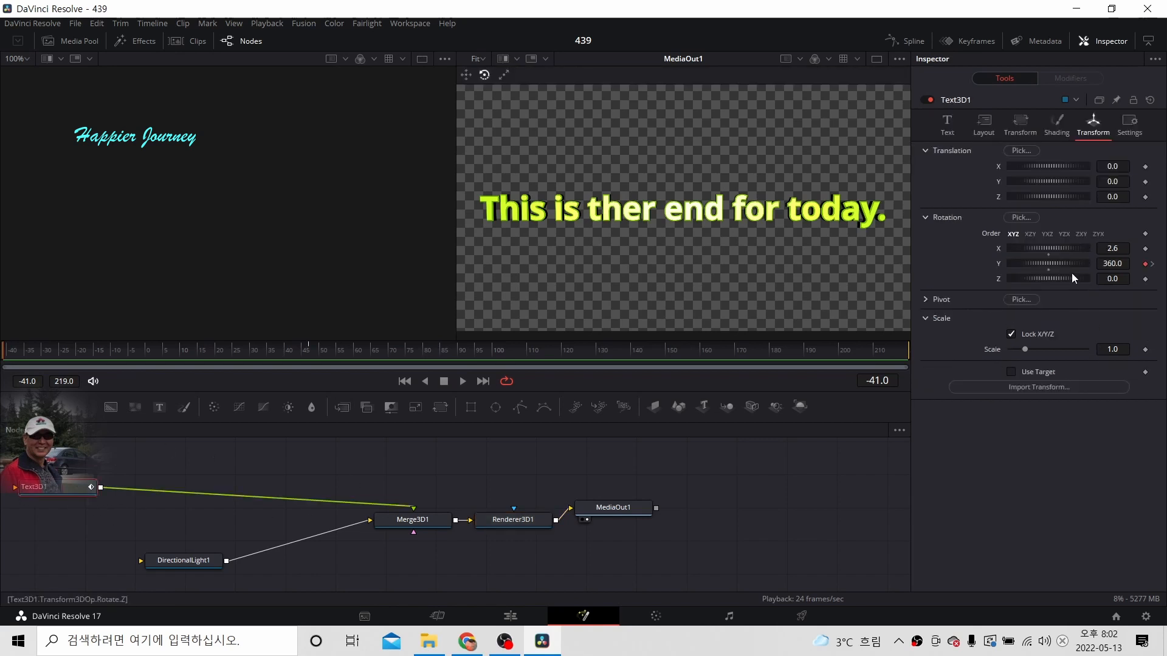
click(1146, 264)
drag(881, 382, 907, 389)
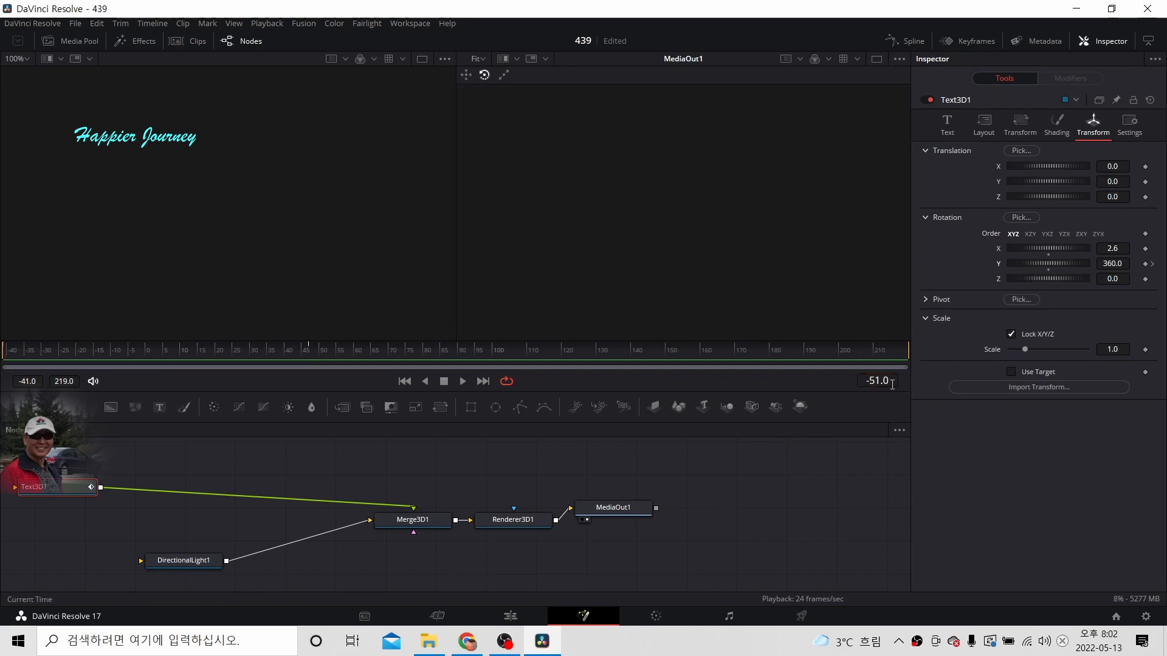
key(Delete)
Step: Set the composition's current time to frame 0
click(884, 381)
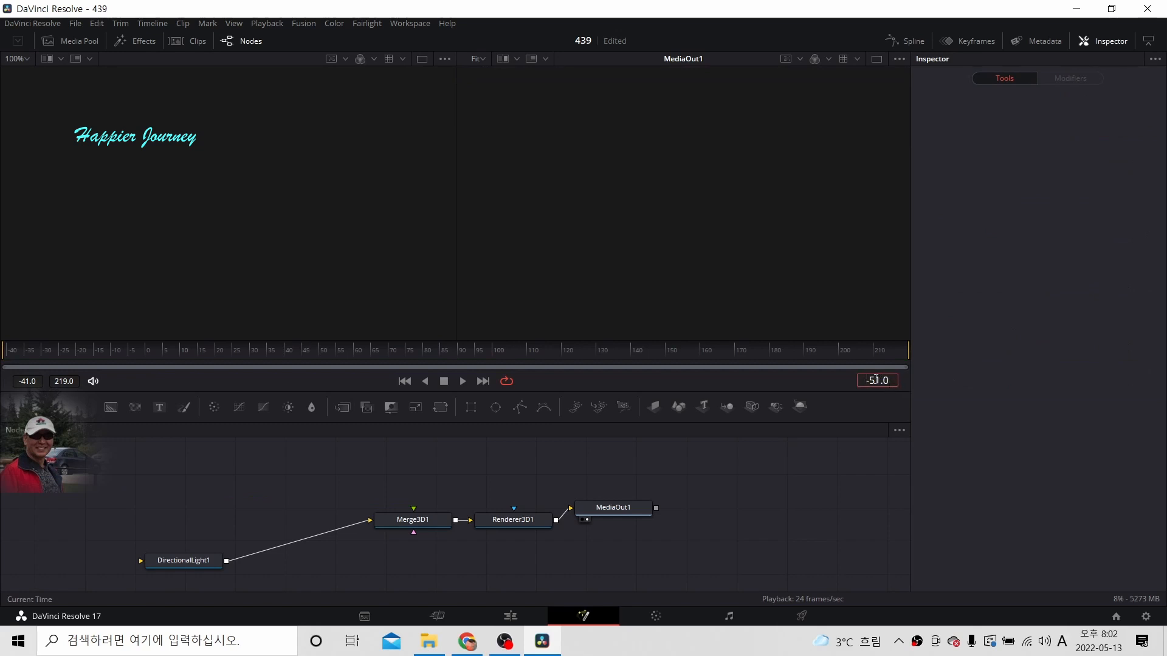
key(Delete)
key(Delete)
key(Delete)
key(Delete)
key(Delete)
key(Return)
Step: Add a Text 3D node above DirectionalLight1 and connect both nodes to separate inputs of Merge3D1
click(1101, 44)
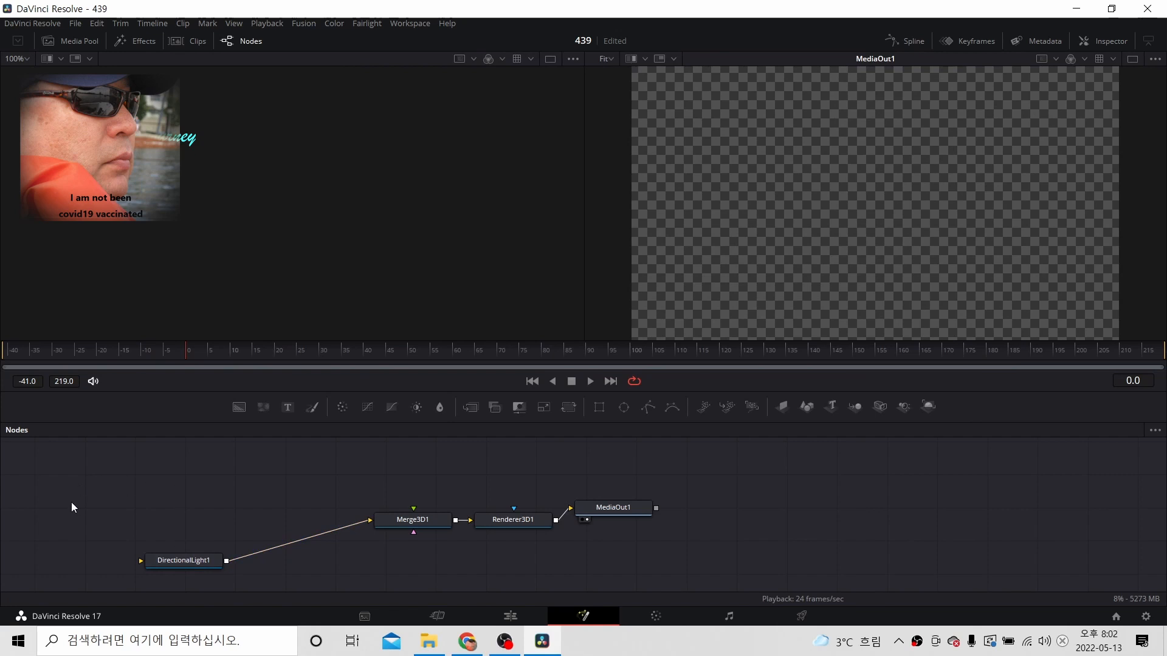
scroll(184, 479, up, 5)
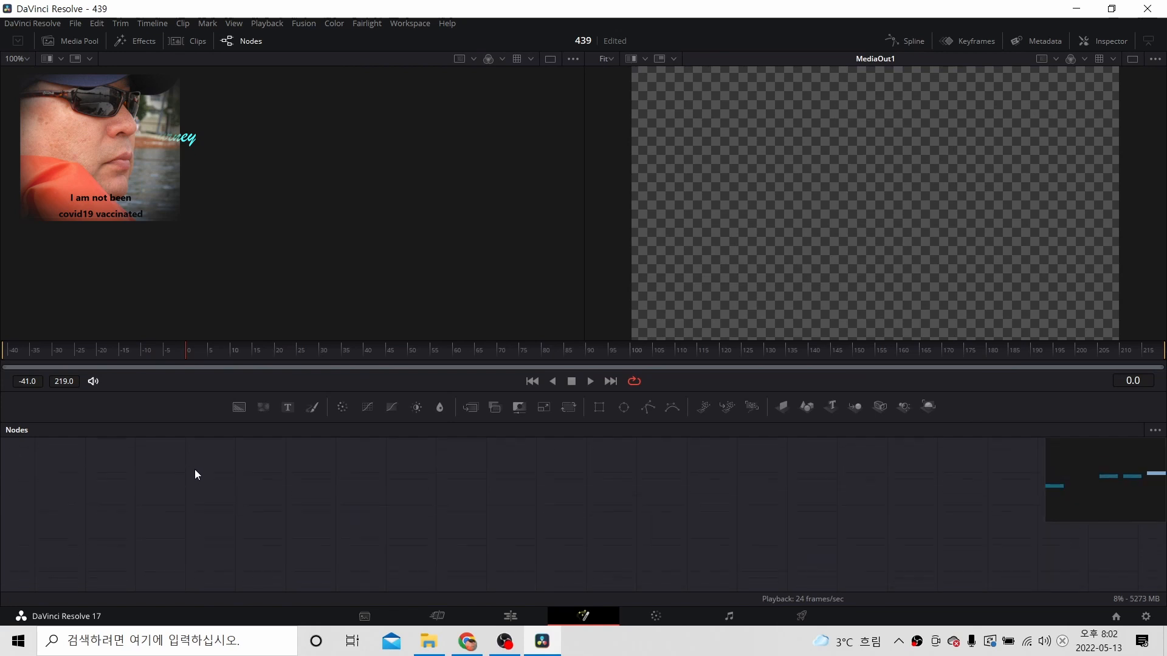
scroll(195, 475, down, 5)
scroll(195, 464, down, 4)
scroll(194, 464, up, 5)
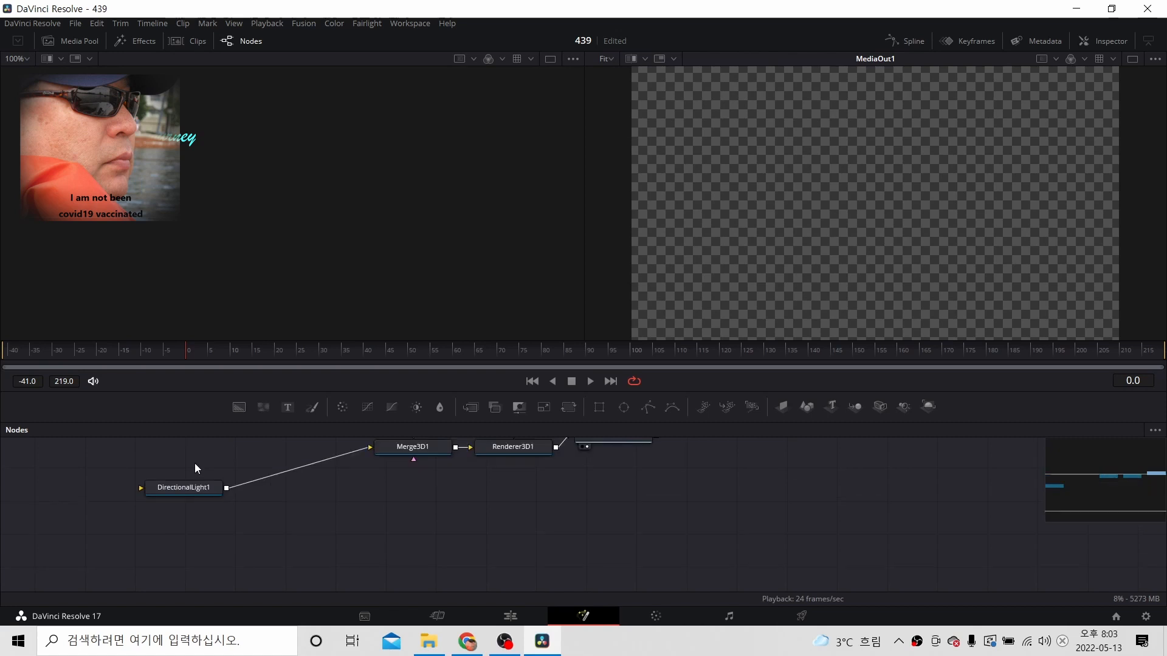
scroll(193, 459, down, 1)
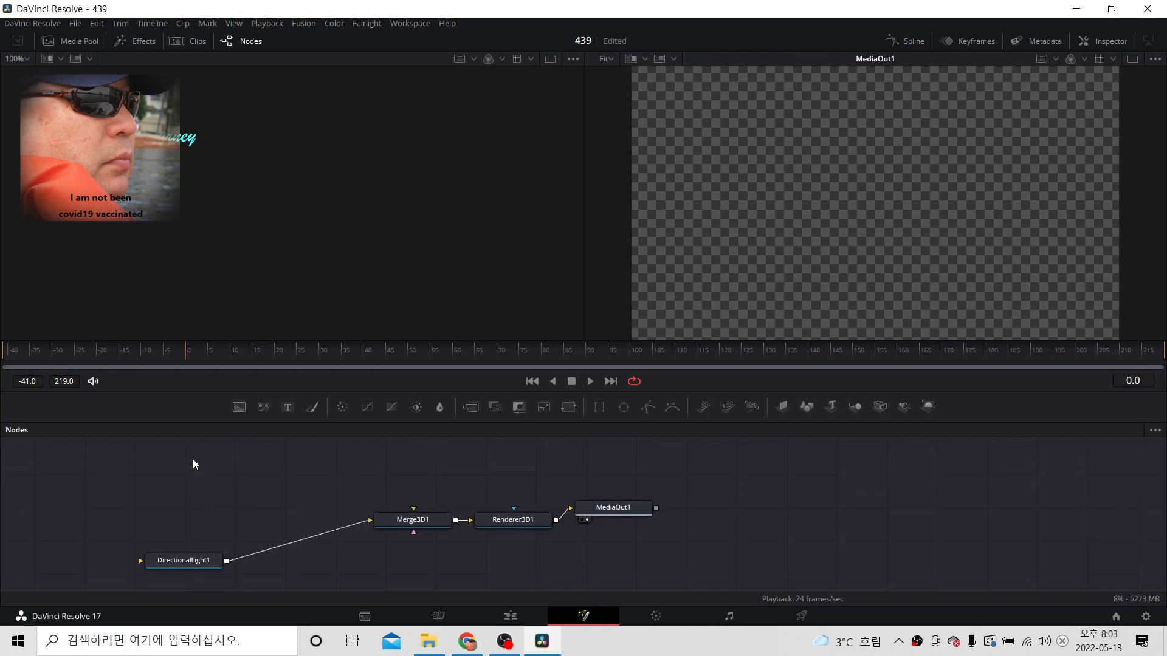
right_click(84, 491)
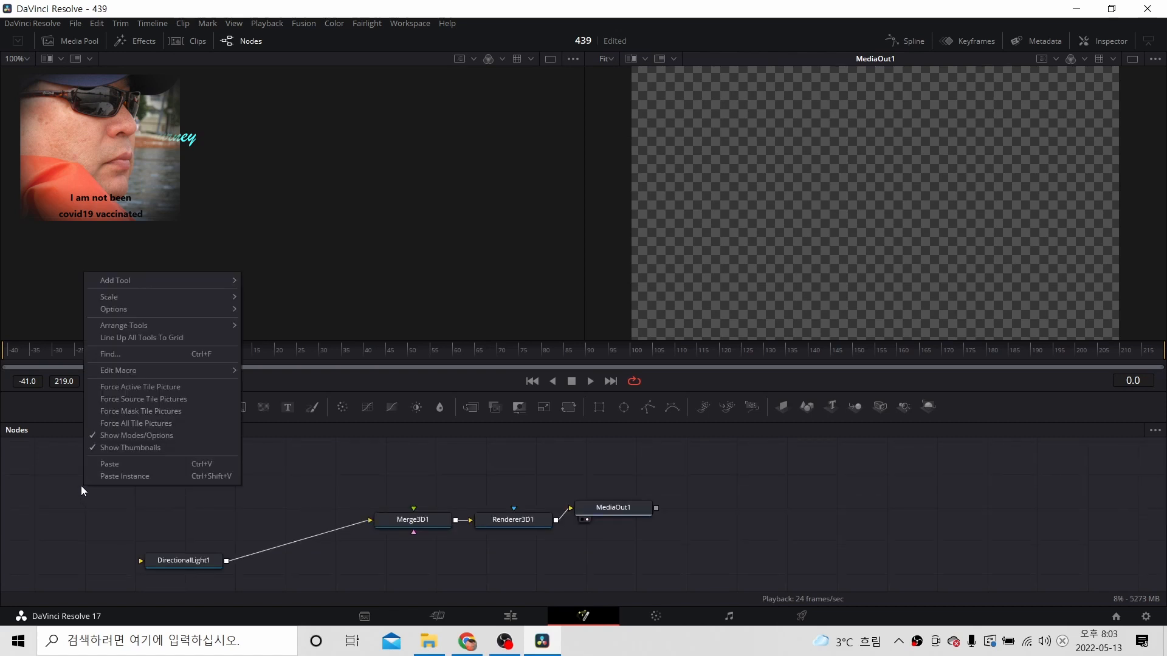
click(134, 501)
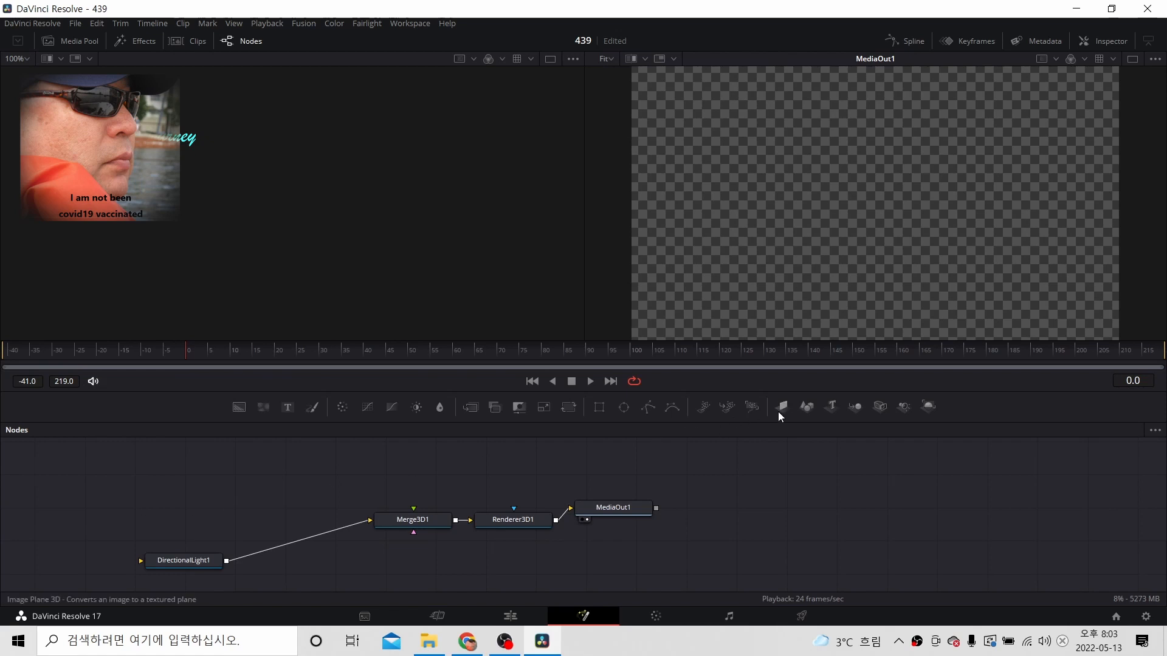
click(831, 406)
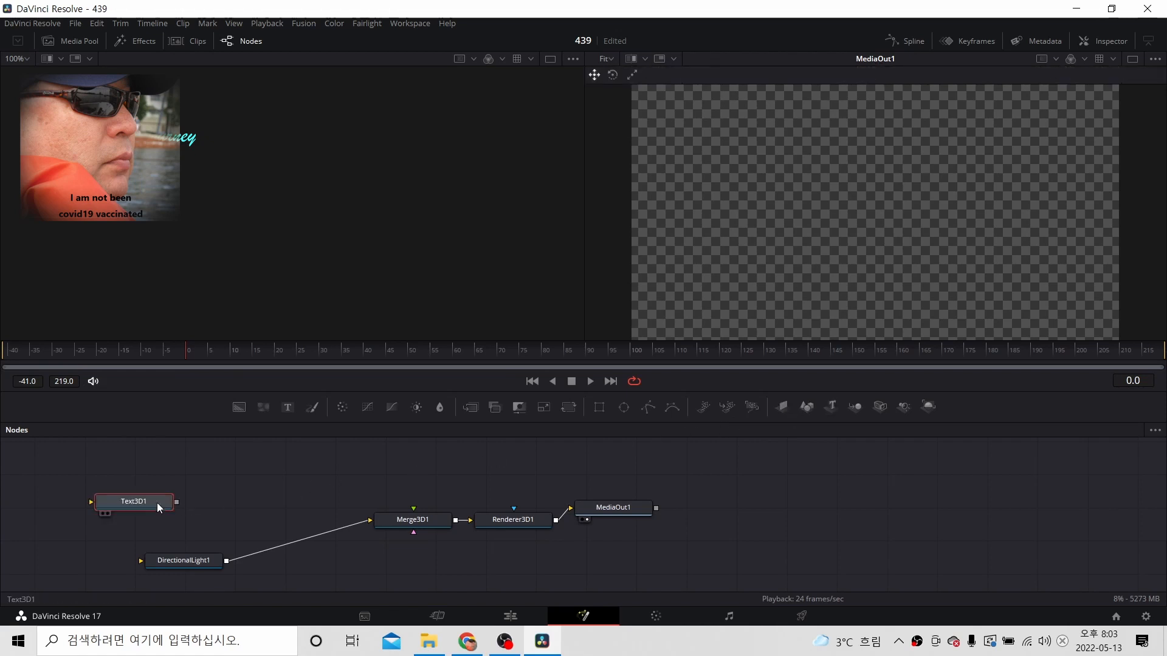
drag(180, 504, 370, 521)
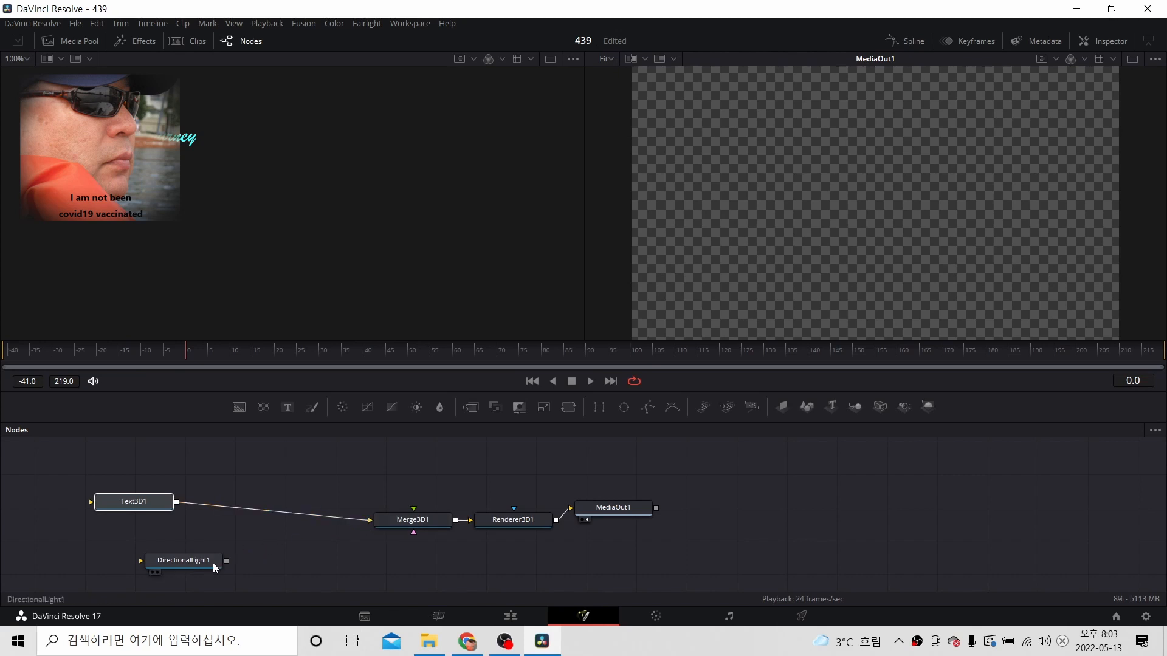
drag(226, 560, 415, 536)
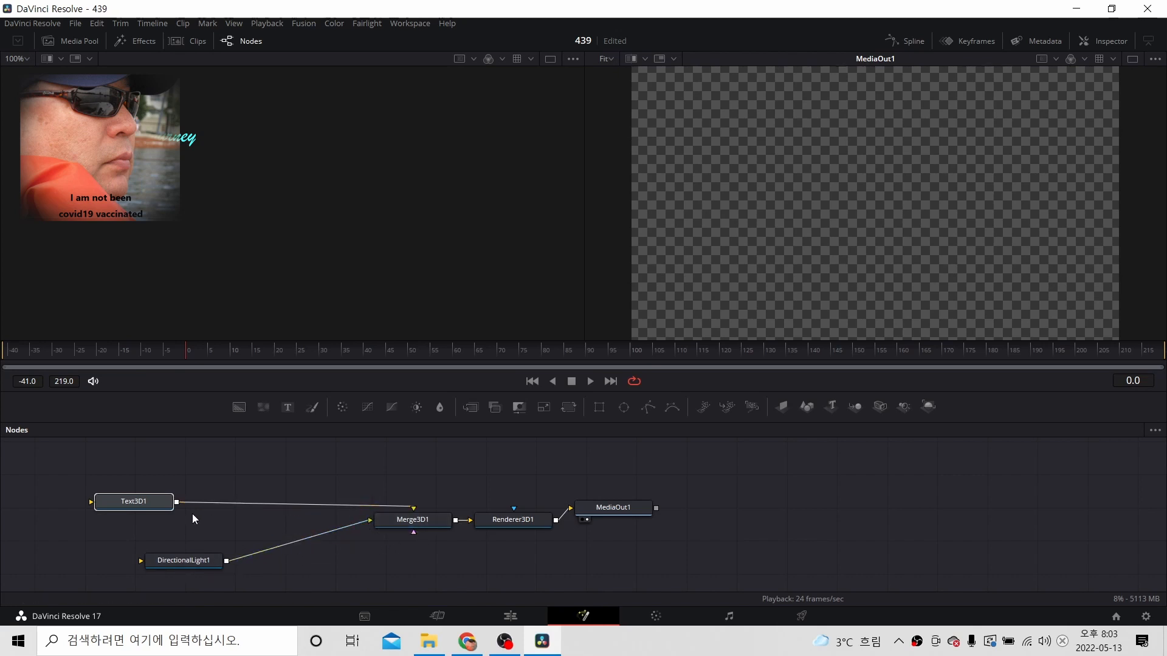
Step: Enter "This is the end for today." as the text of the new Text3D1 node
click(142, 504)
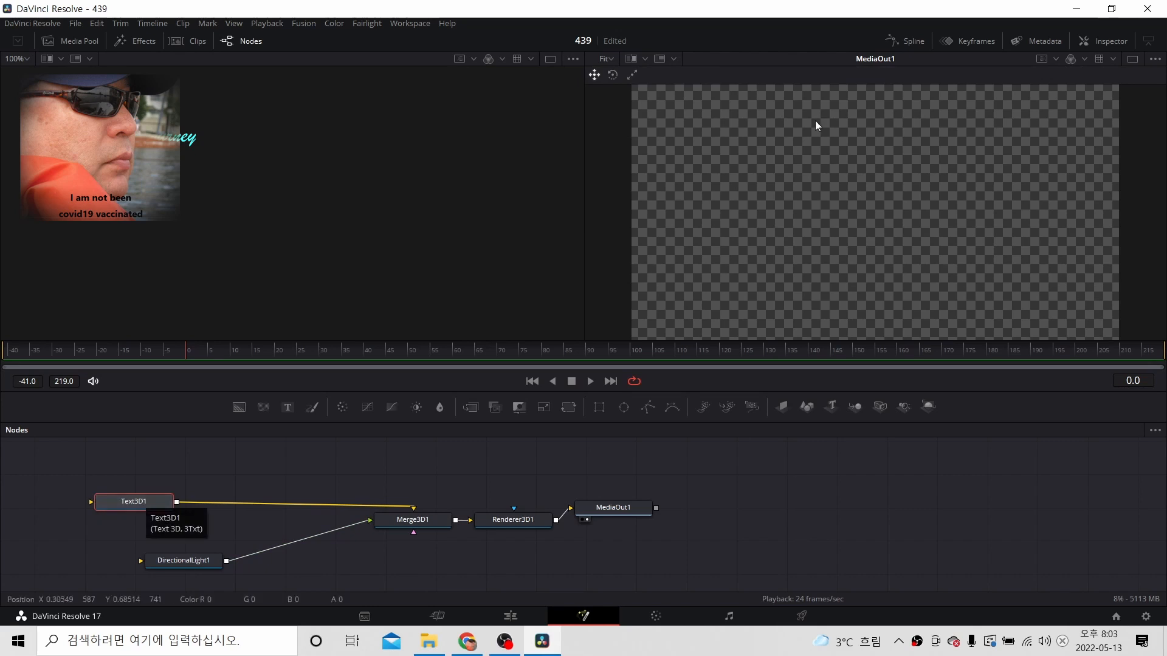
click(1099, 40)
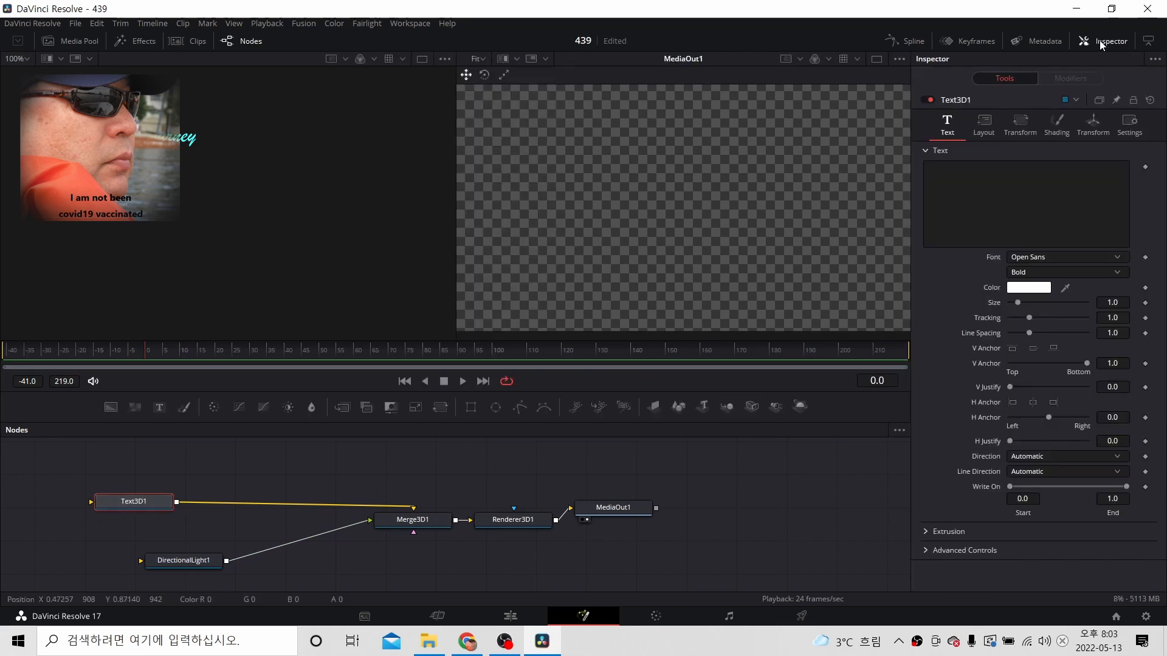
click(960, 176)
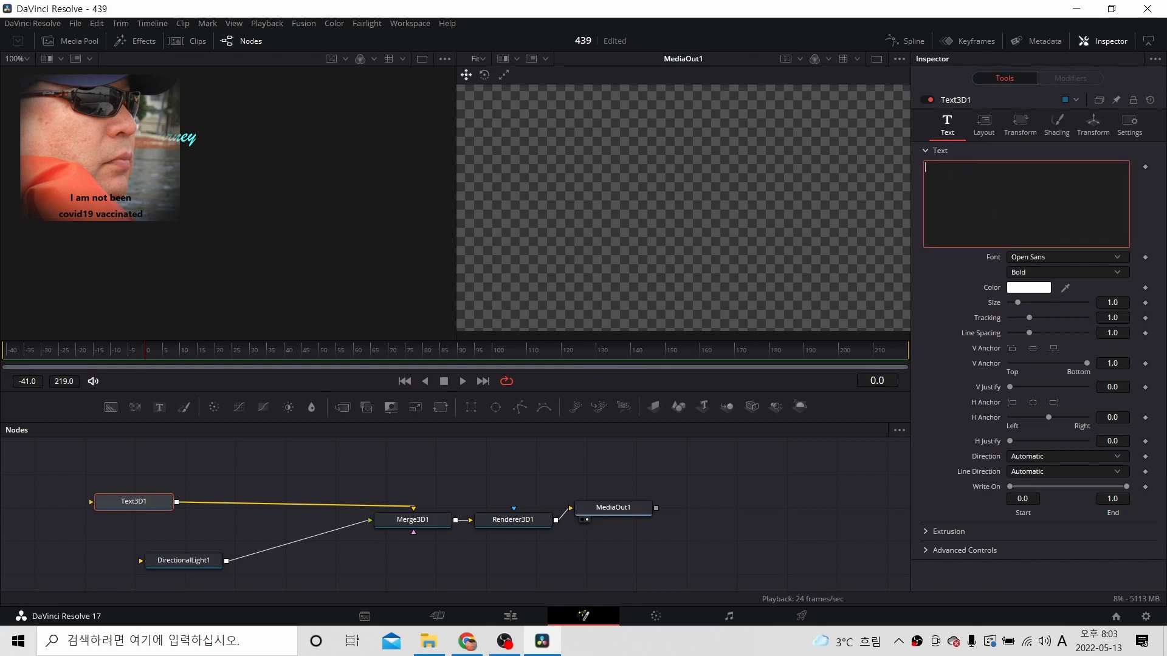
key(alt+Tab)
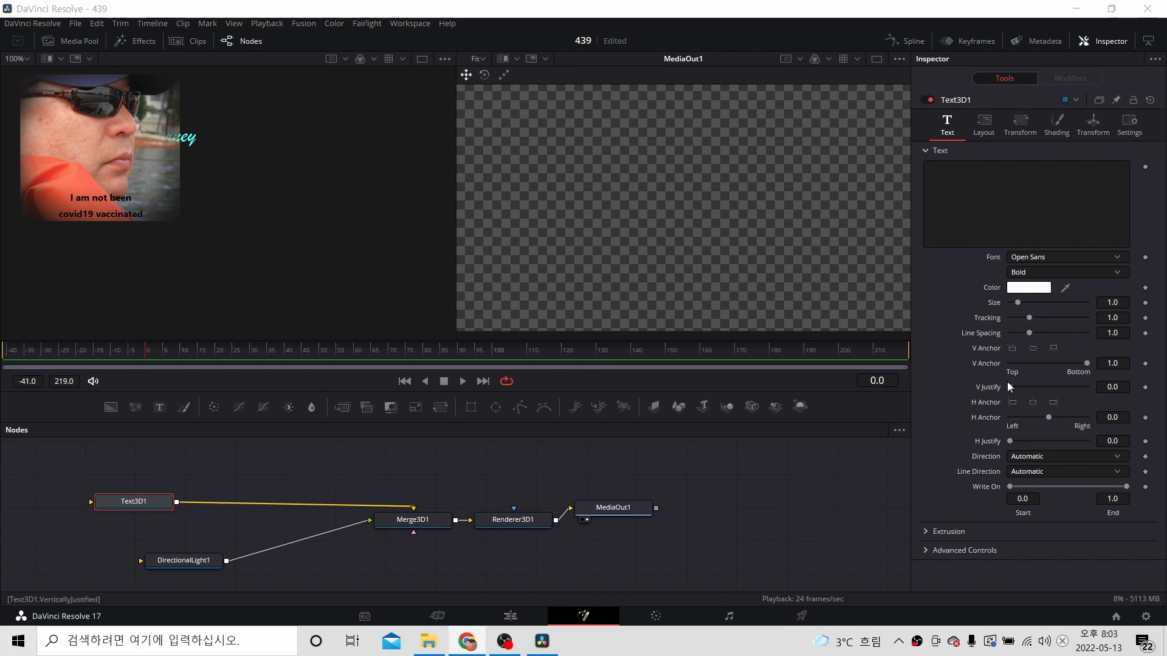
click(968, 192)
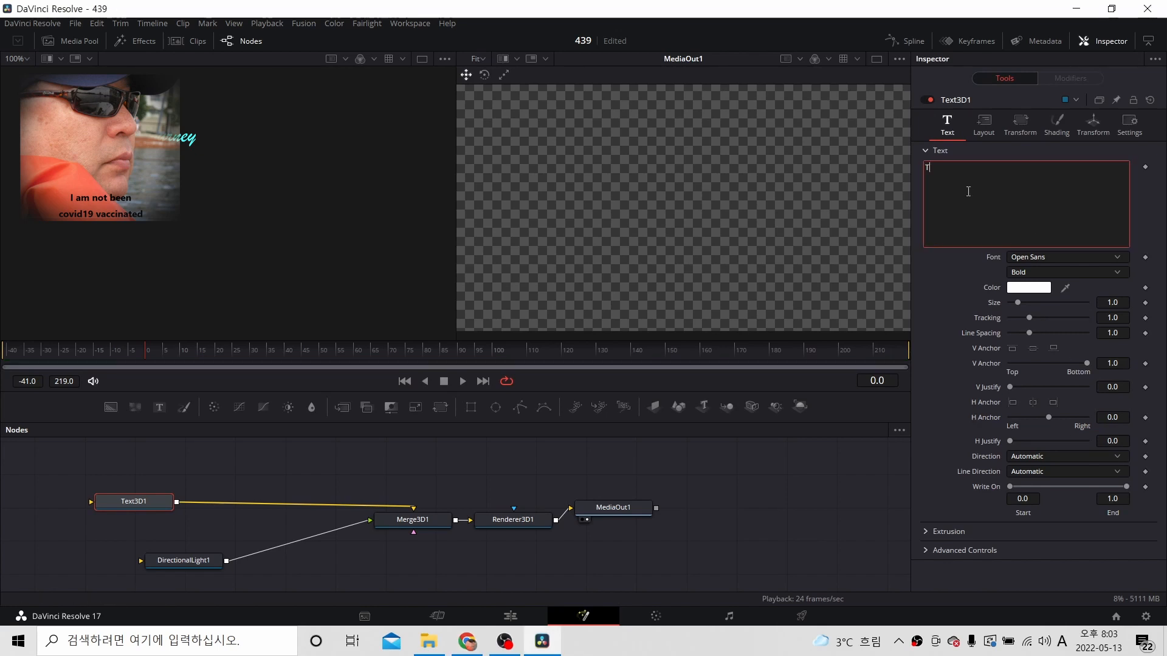
text(Thia)
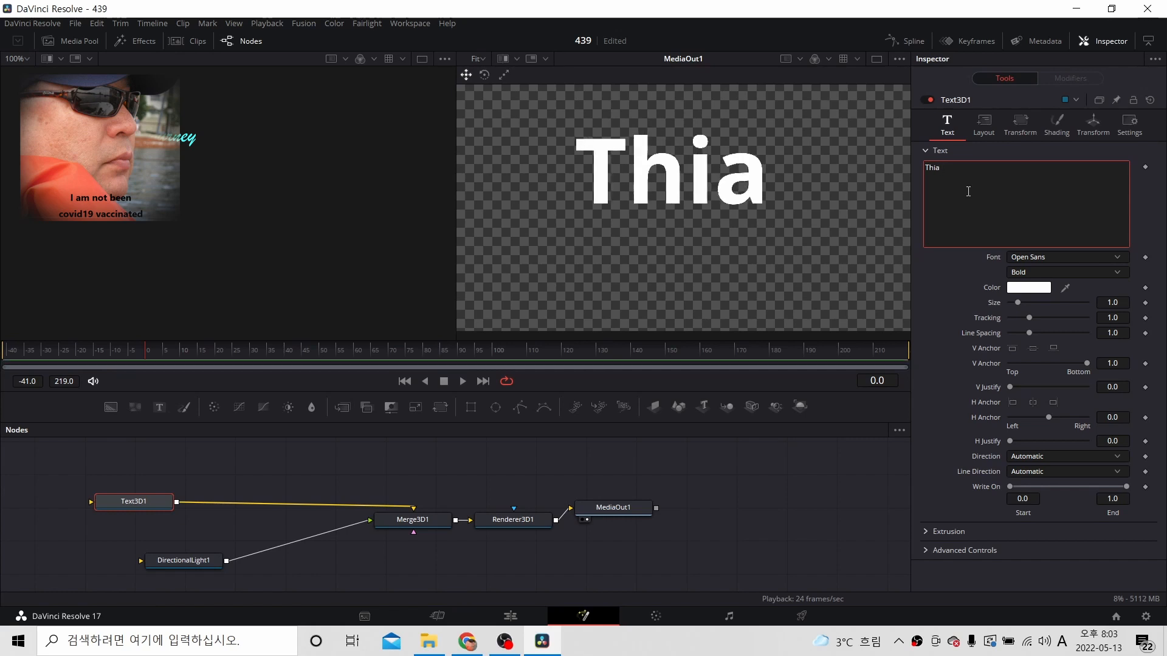
key(BackSpace)
key(BackSpace)
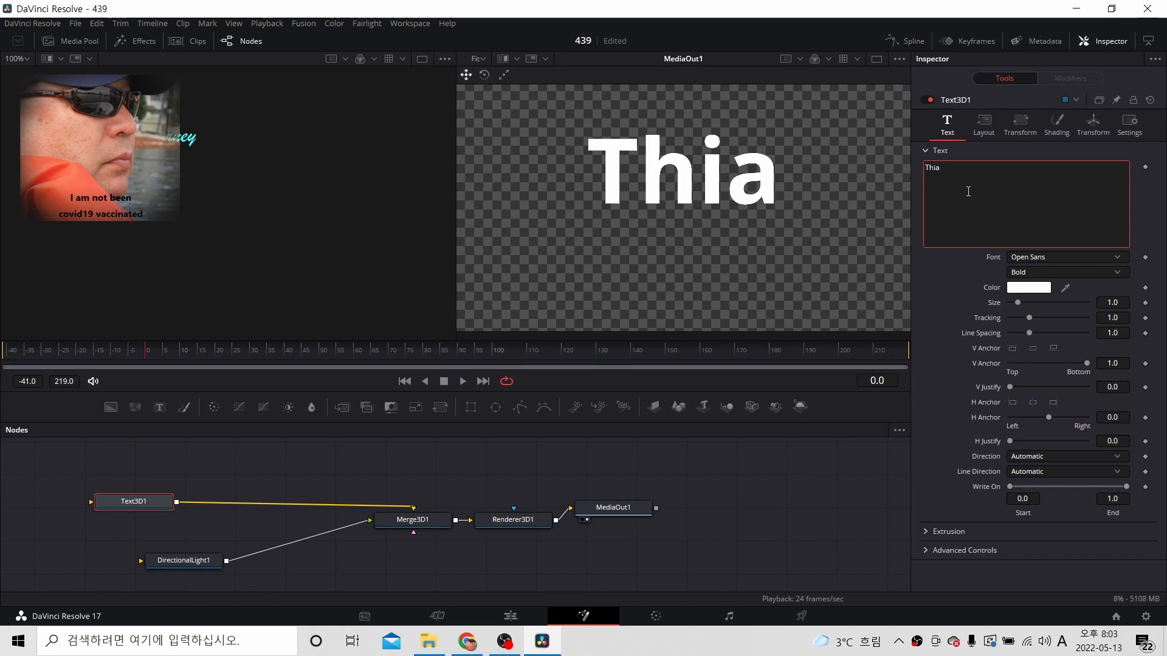
text(s is )
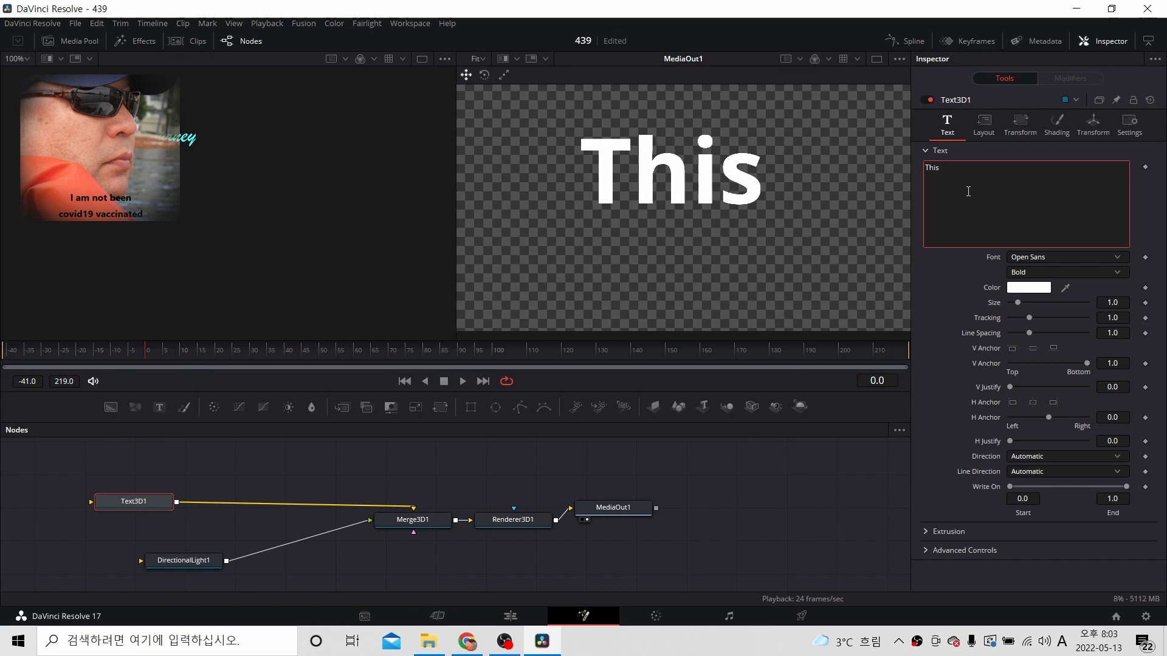
text( is th)
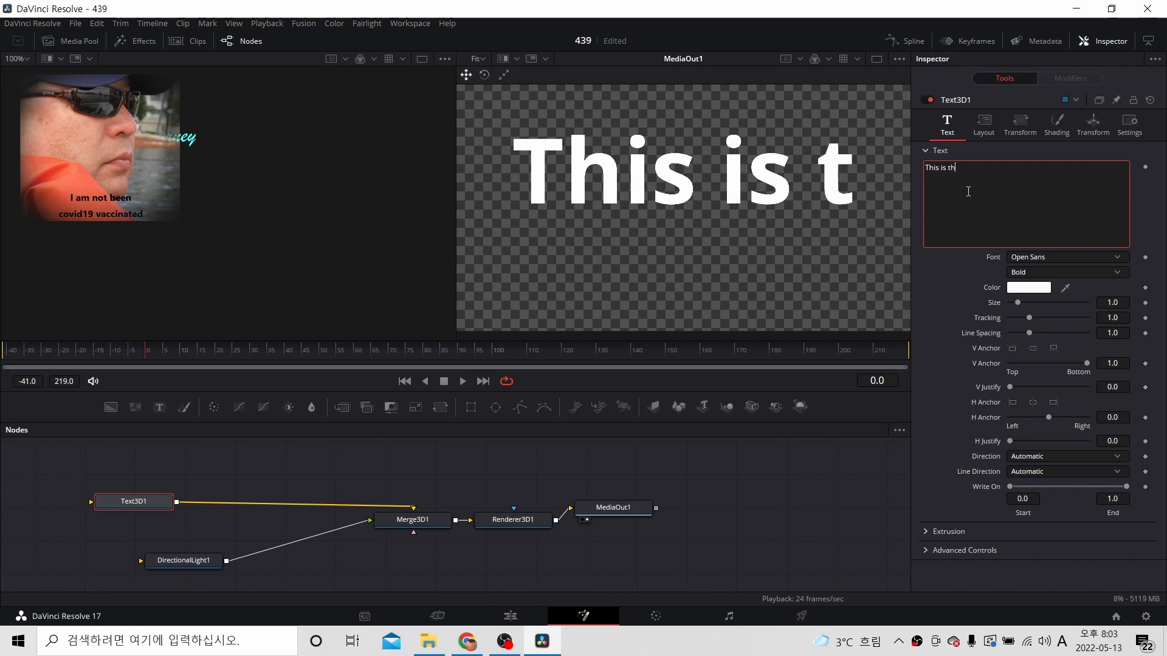
text(e end)
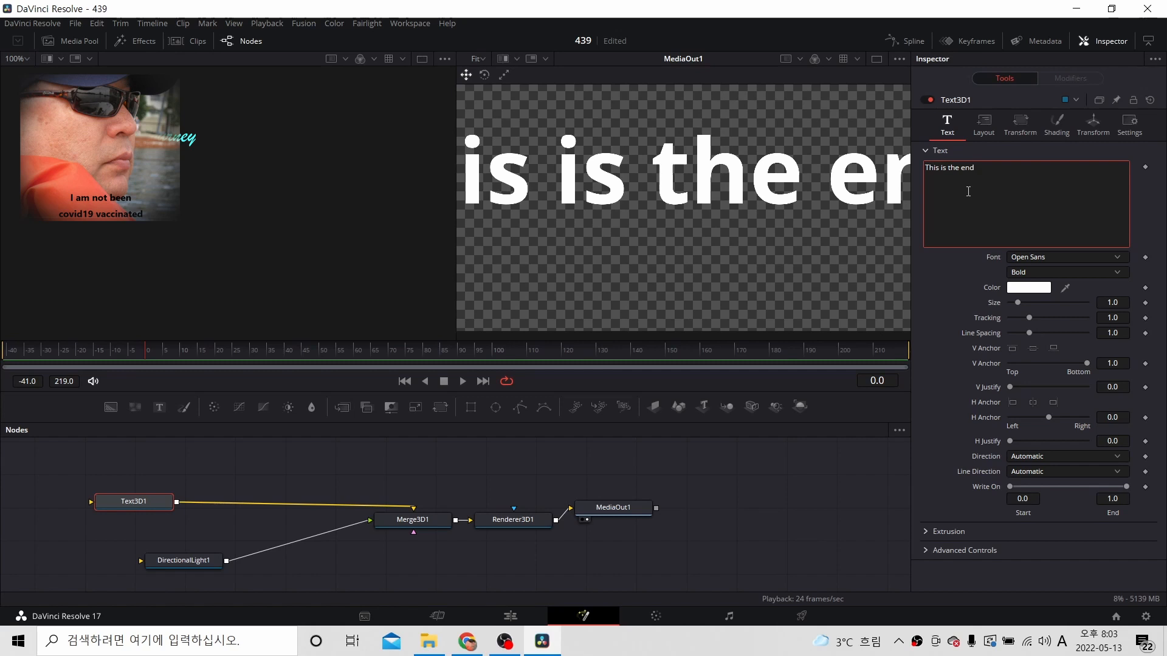
text( for)
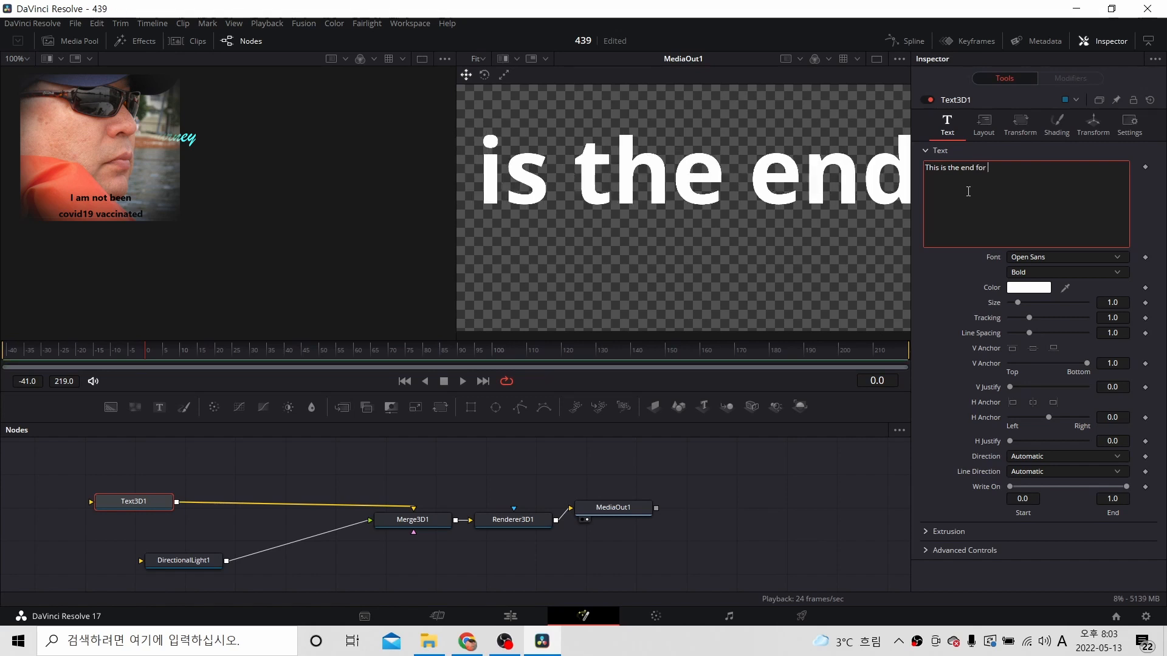
text( today)
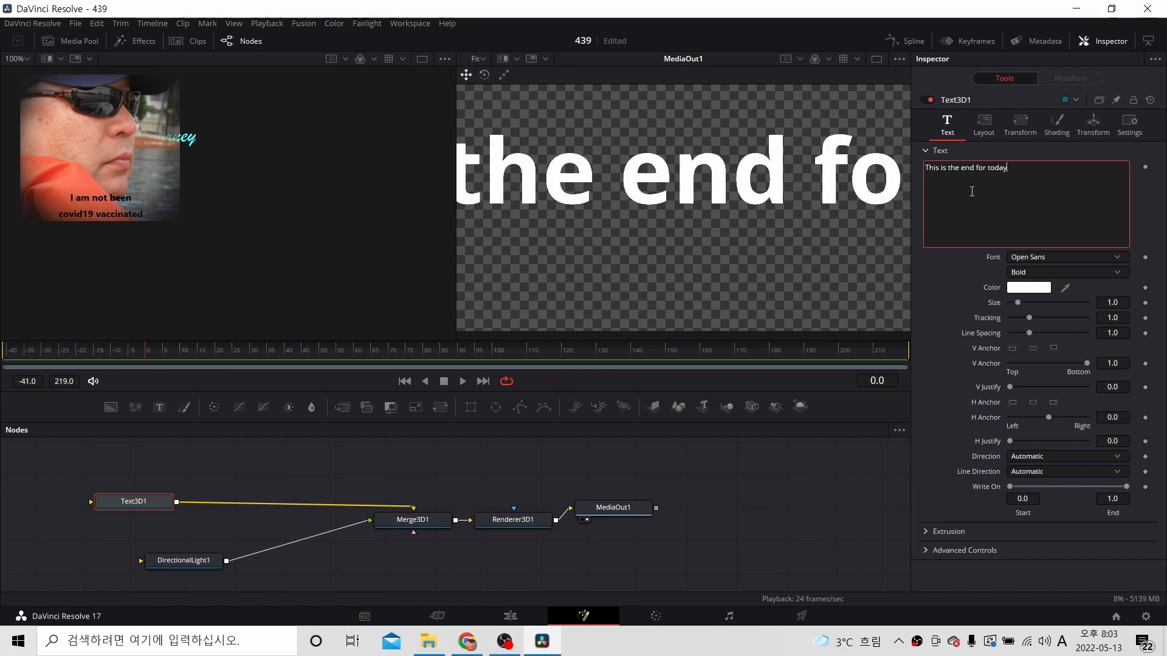
text(.)
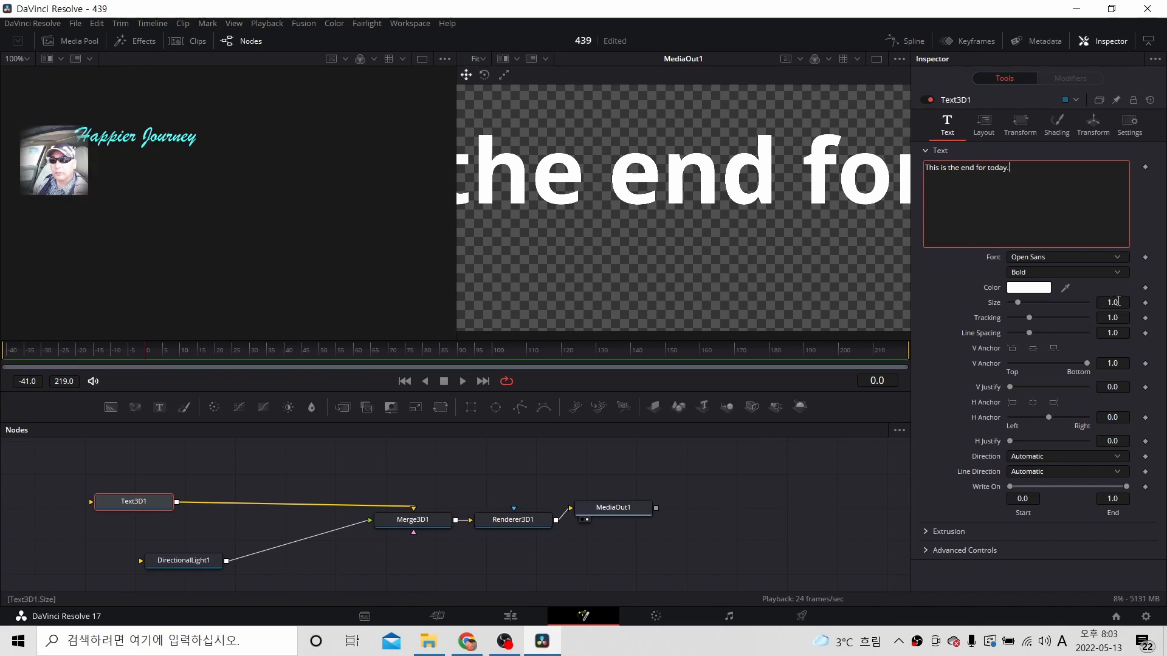
Step: Set the Text3D1 size to 0.4 and its color to lime green #aaff00
drag(1120, 304, 1086, 304)
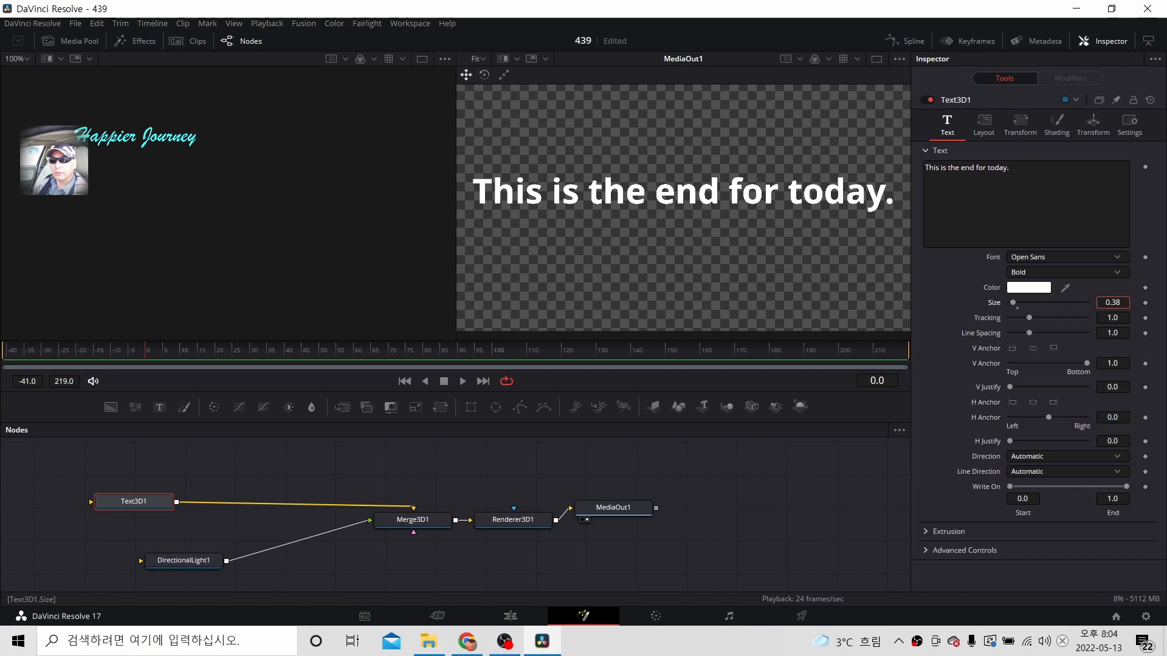
drag(1113, 303, 1126, 302)
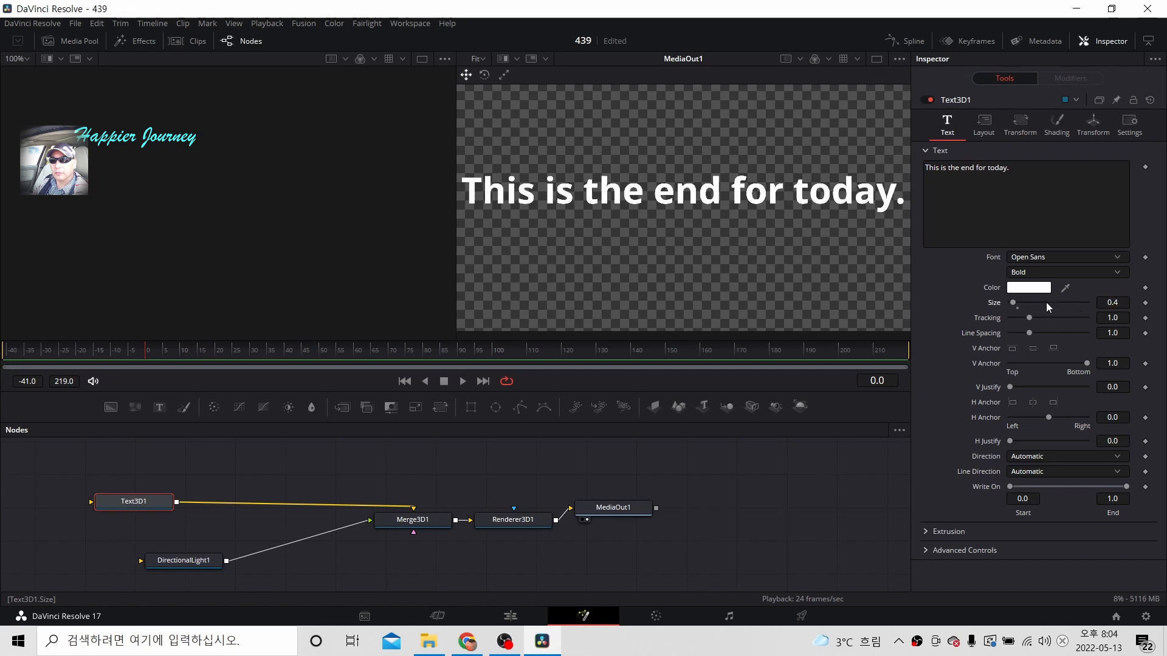
click(1041, 294)
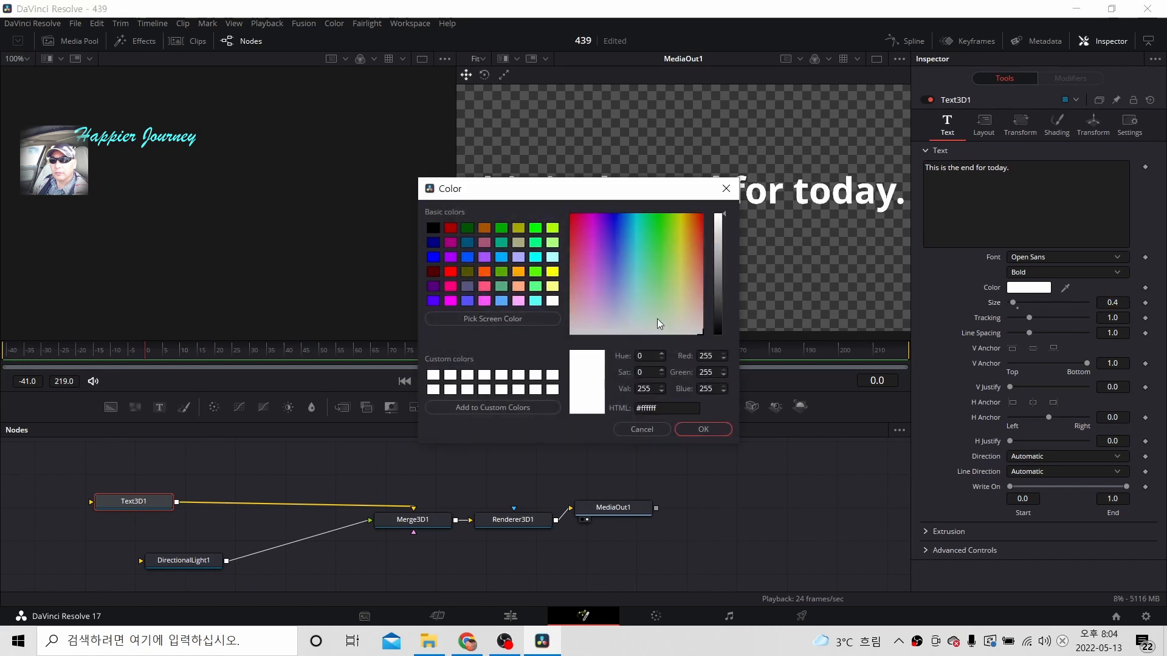
click(552, 231)
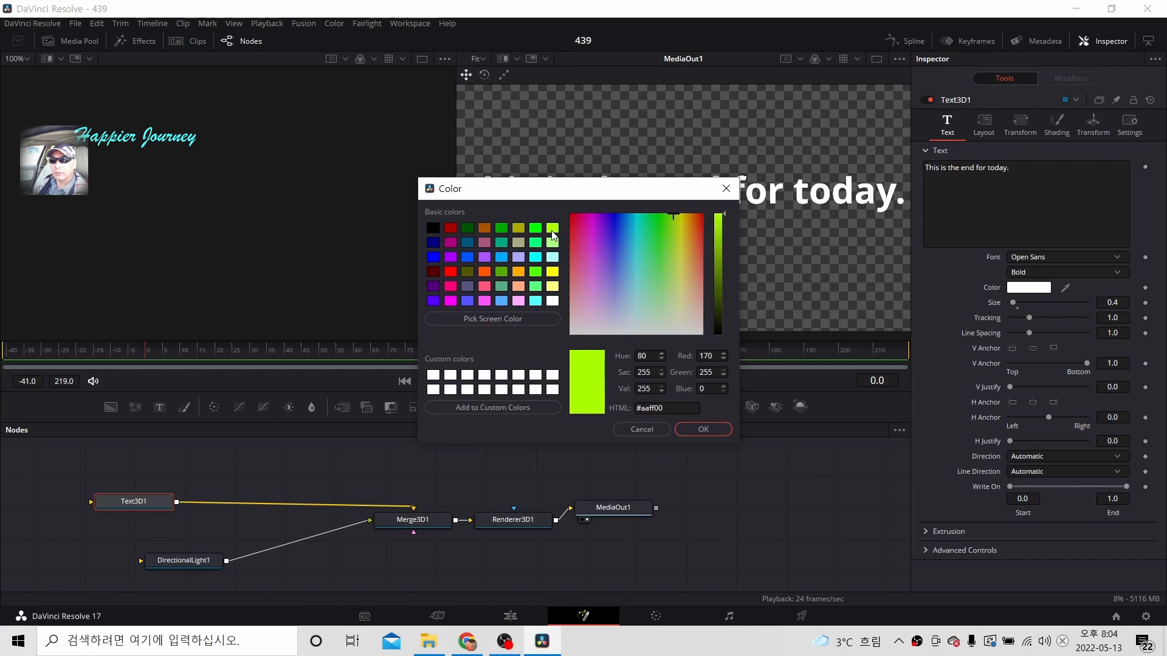
click(704, 427)
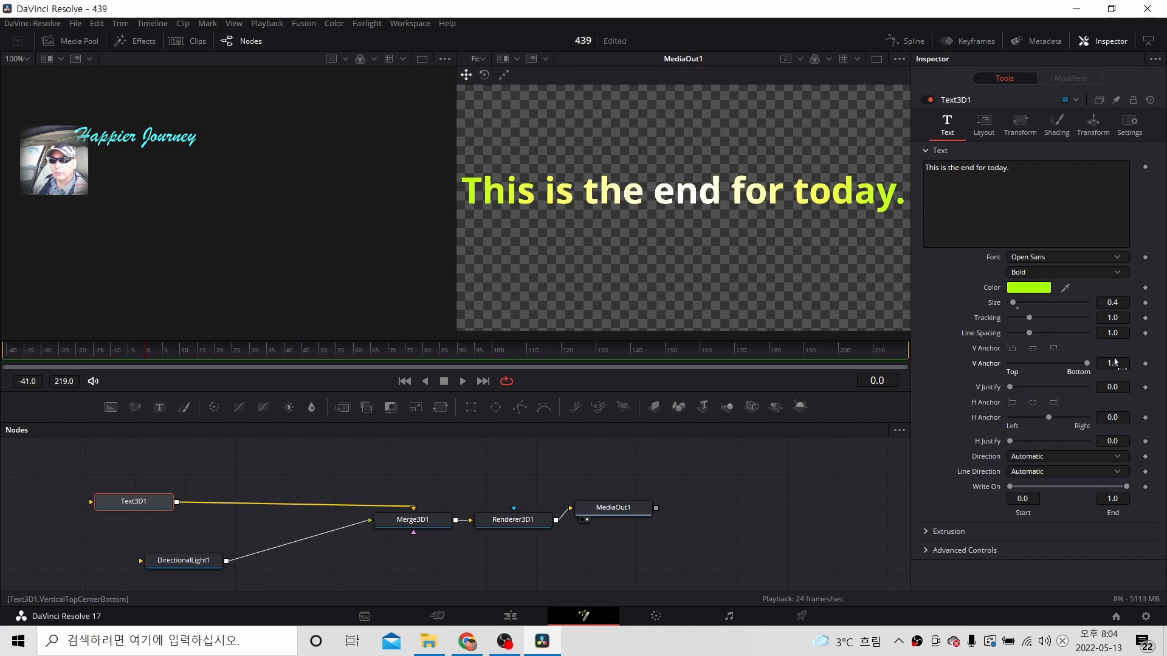
Step: Set the Text3D1 tracking to 0.99, line spacing to 0.836 and vertical anchor to -0.488
drag(1116, 362, 1112, 363)
drag(1112, 317, 1113, 331)
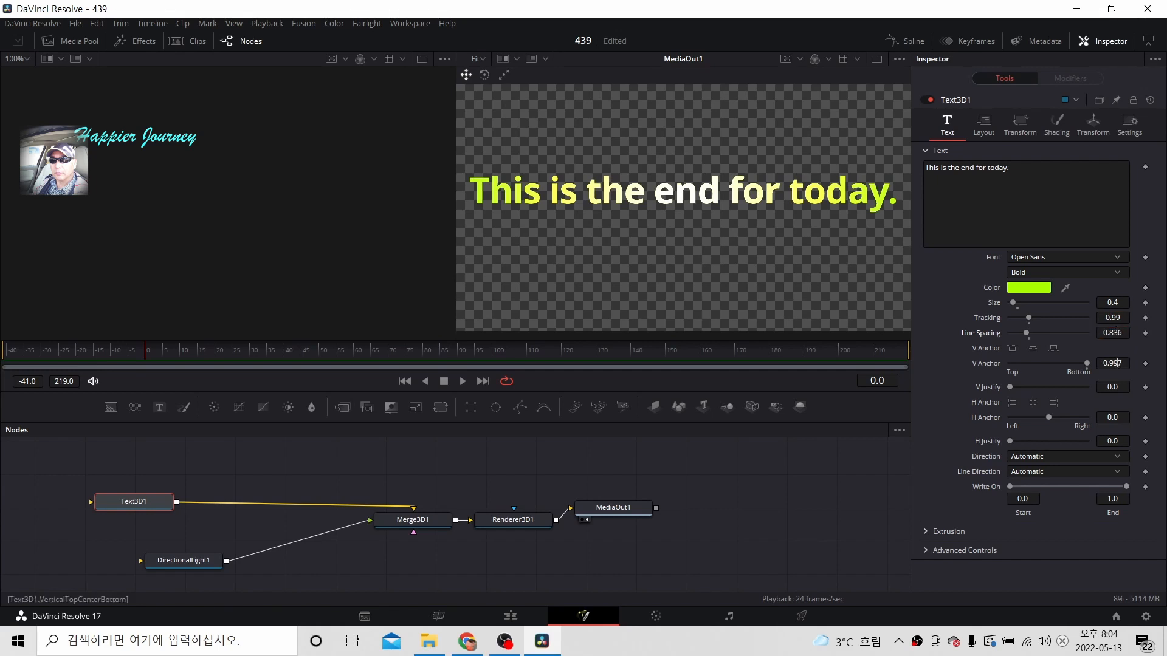
drag(1116, 363, 1101, 362)
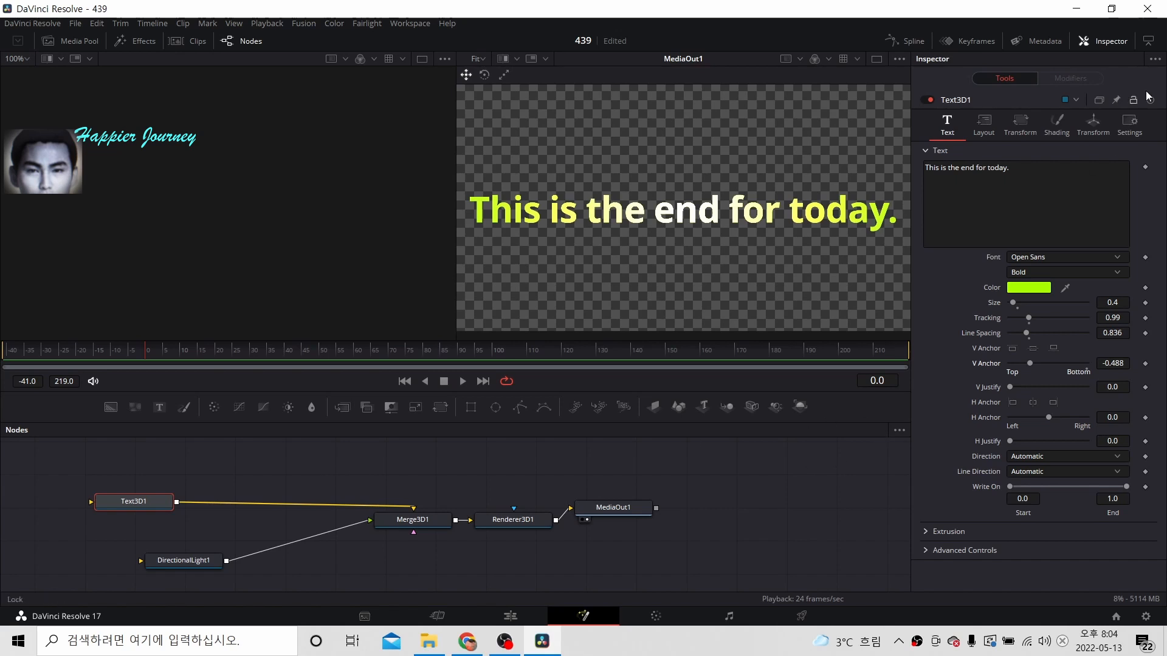
Step: Try a keyframed Y rotation of 362.6 on Text3D1 at frame 0, then remove the keyframe and reset the rotation
click(1093, 121)
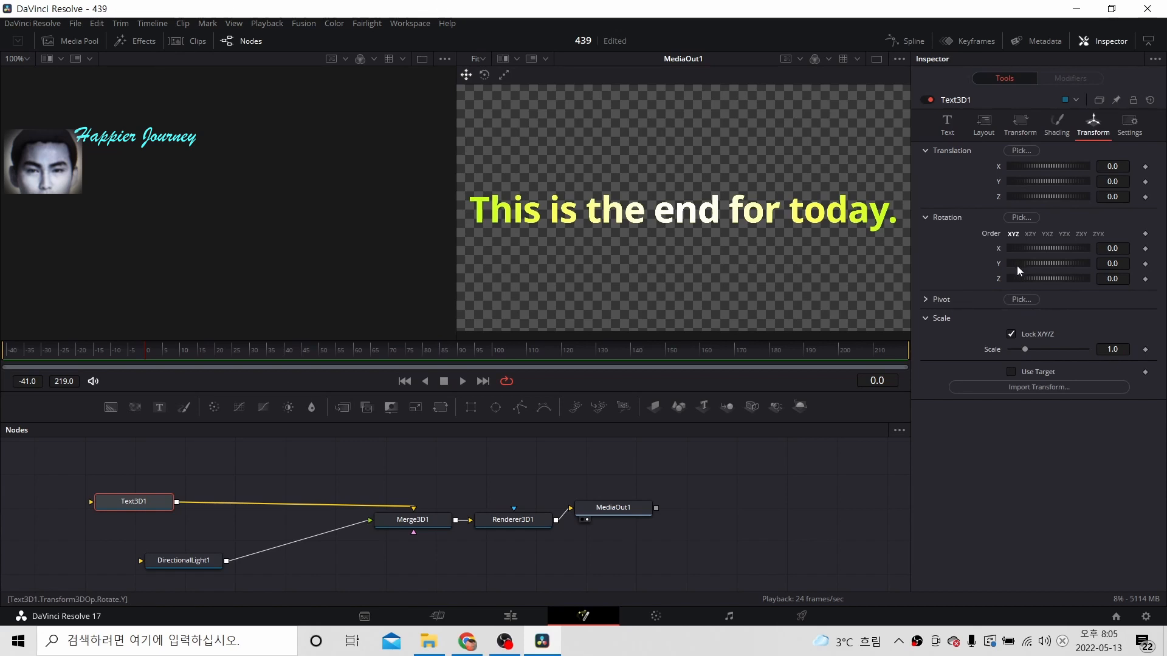
drag(1016, 265, 1100, 271)
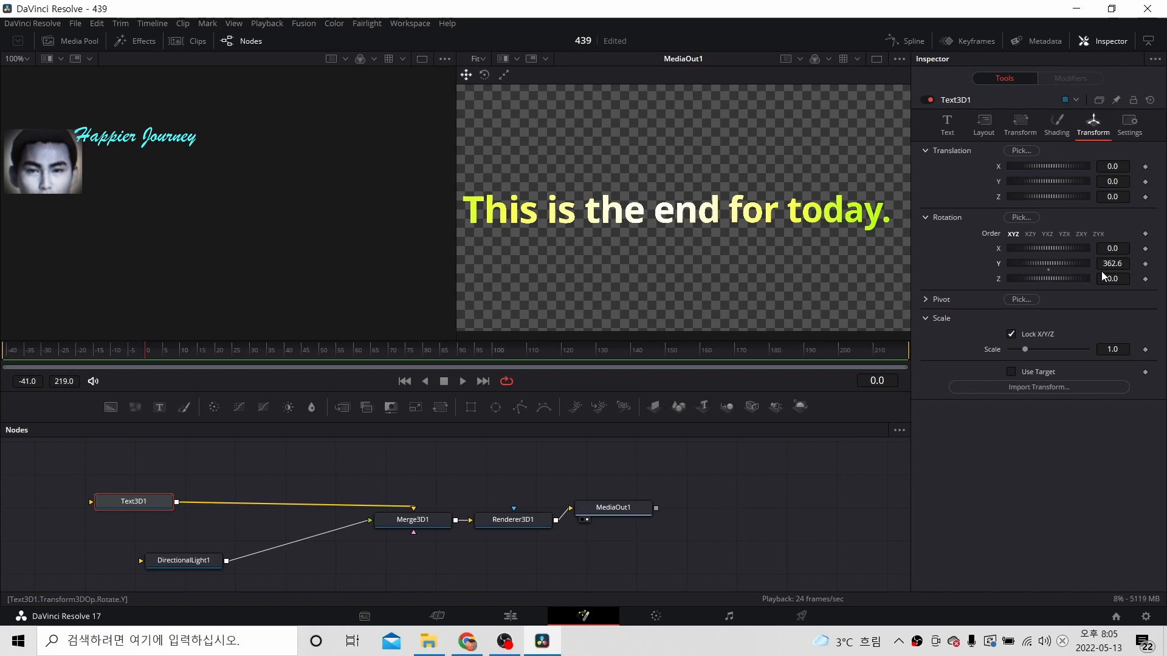
click(1146, 264)
click(874, 384)
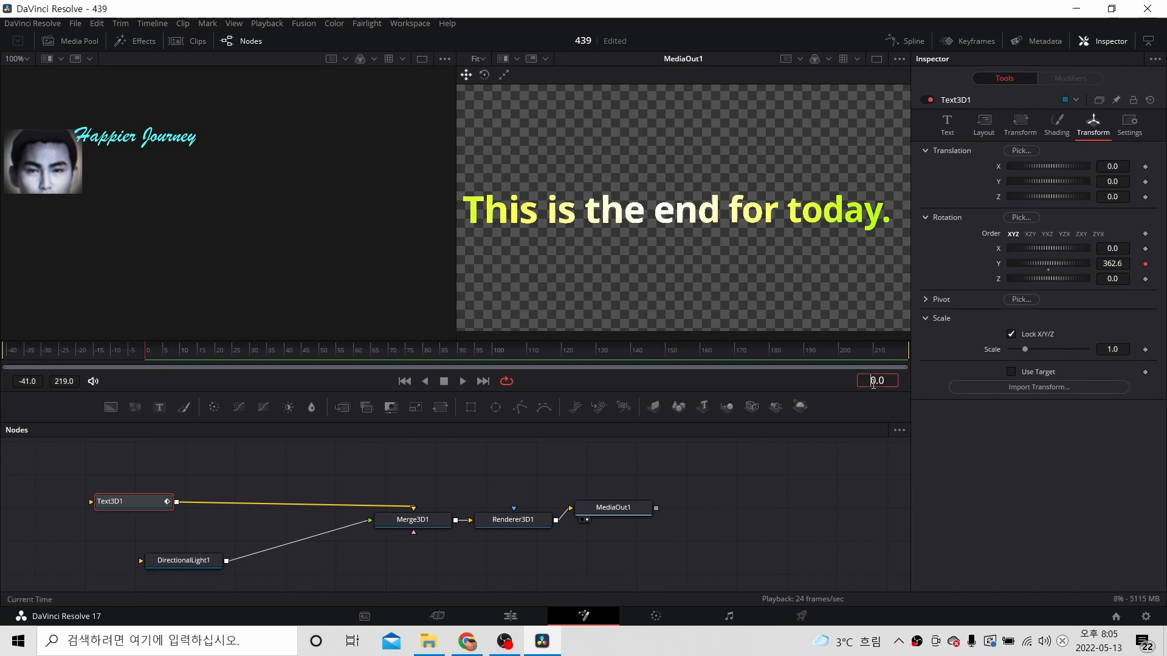
click(1144, 263)
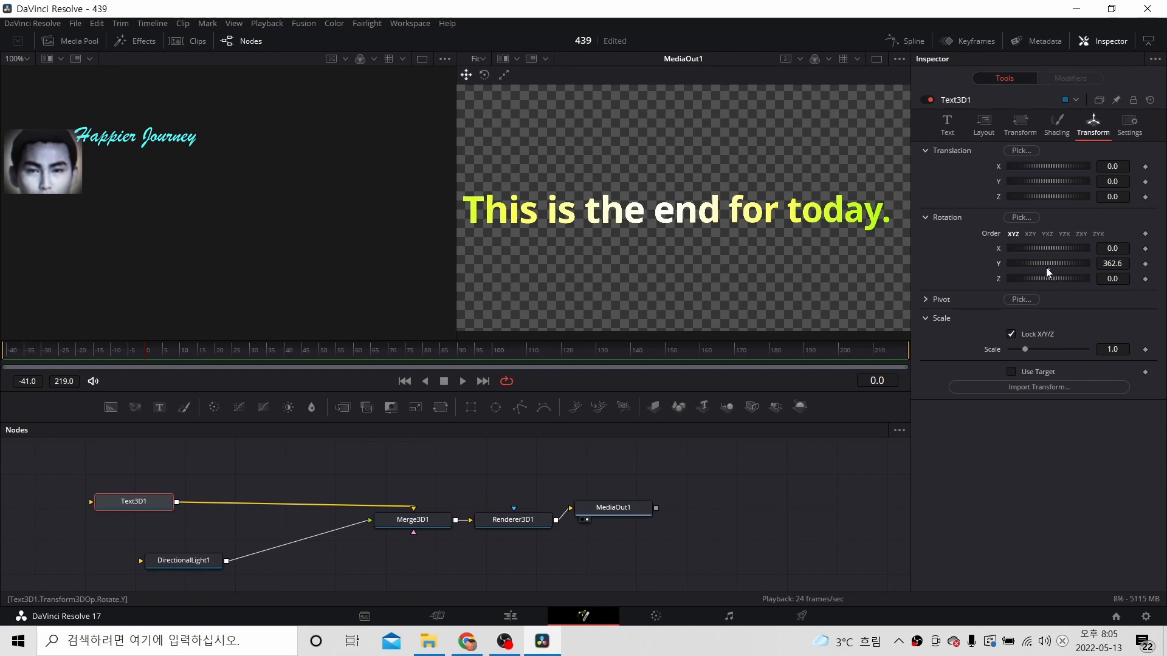
double_click(1047, 270)
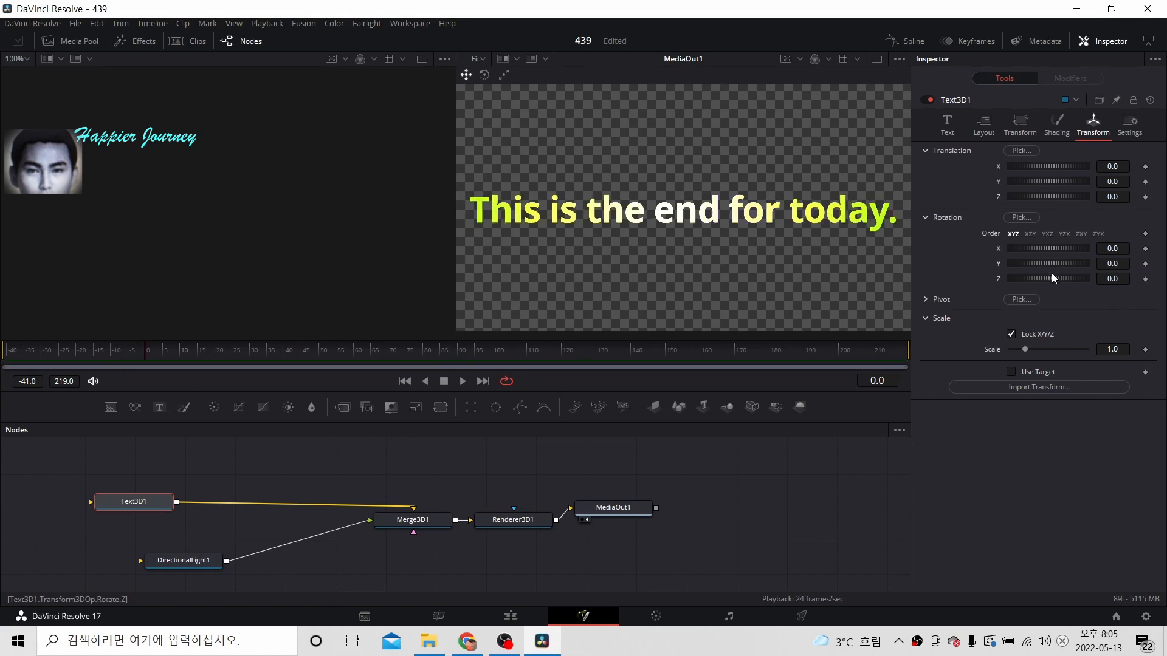
Step: Set the composition's current time to frame 150
drag(877, 379, 864, 381)
click(881, 383)
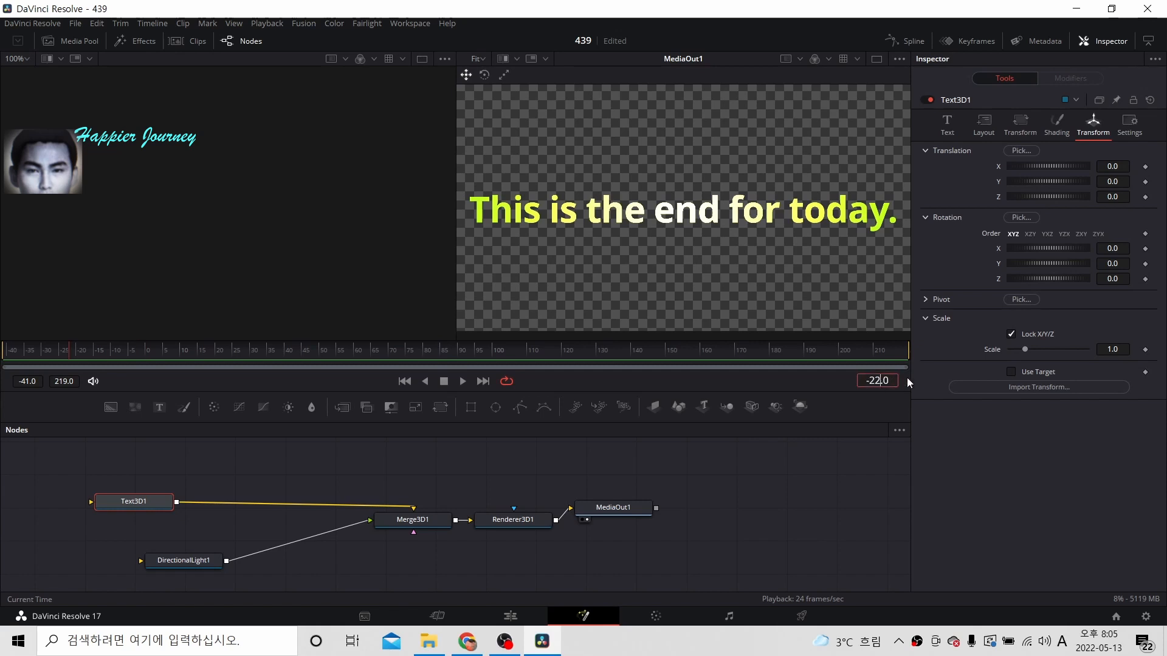
key(BackSpace)
text(47)
key(BackSpace)
key(BackSpace)
text(150)
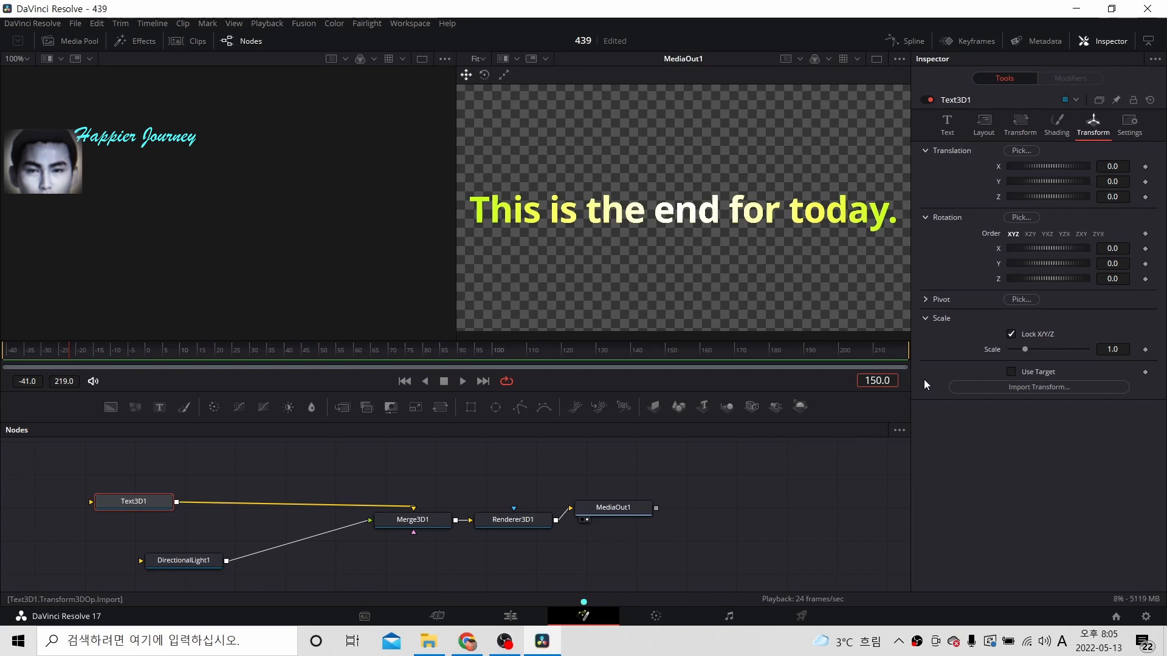
key(Return)
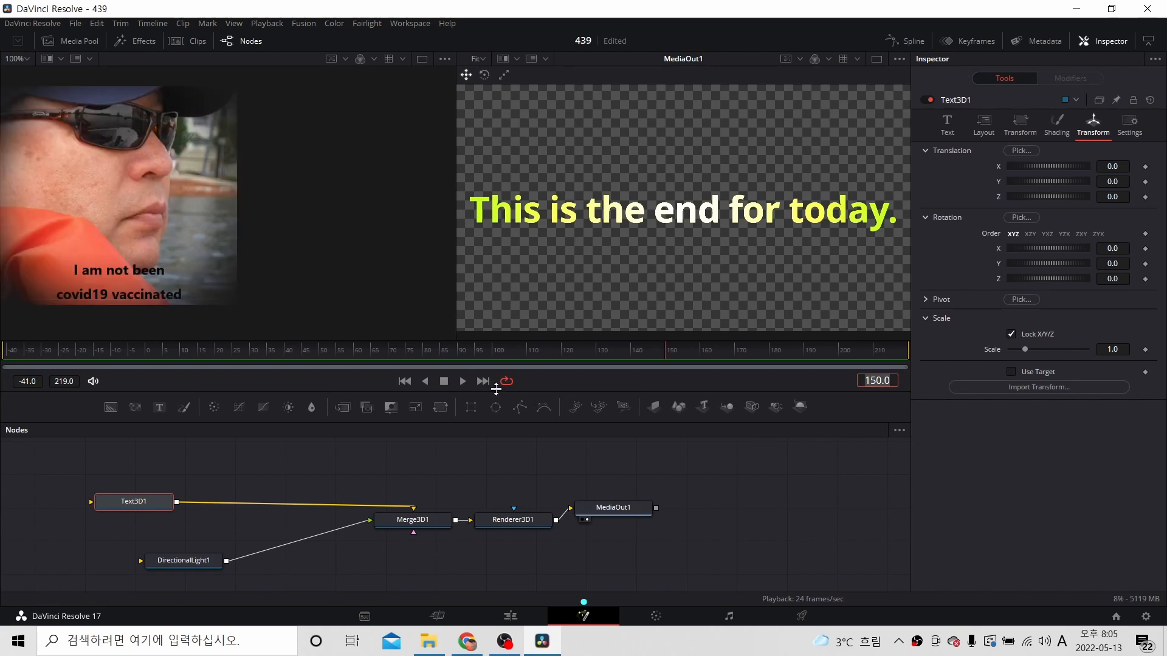
Step: Play the composition, stop at frame -20 and add a keyframe for the Text3D1 Y rotation at 0.0
click(463, 381)
click(443, 380)
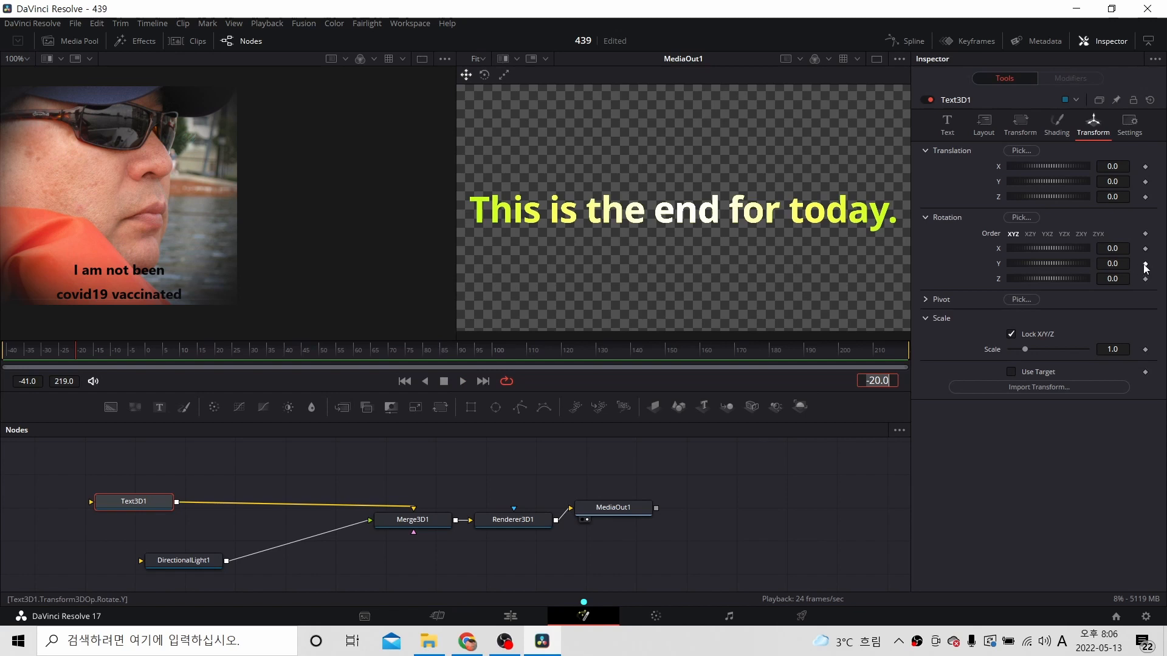
key(ctrl+s)
click(1145, 264)
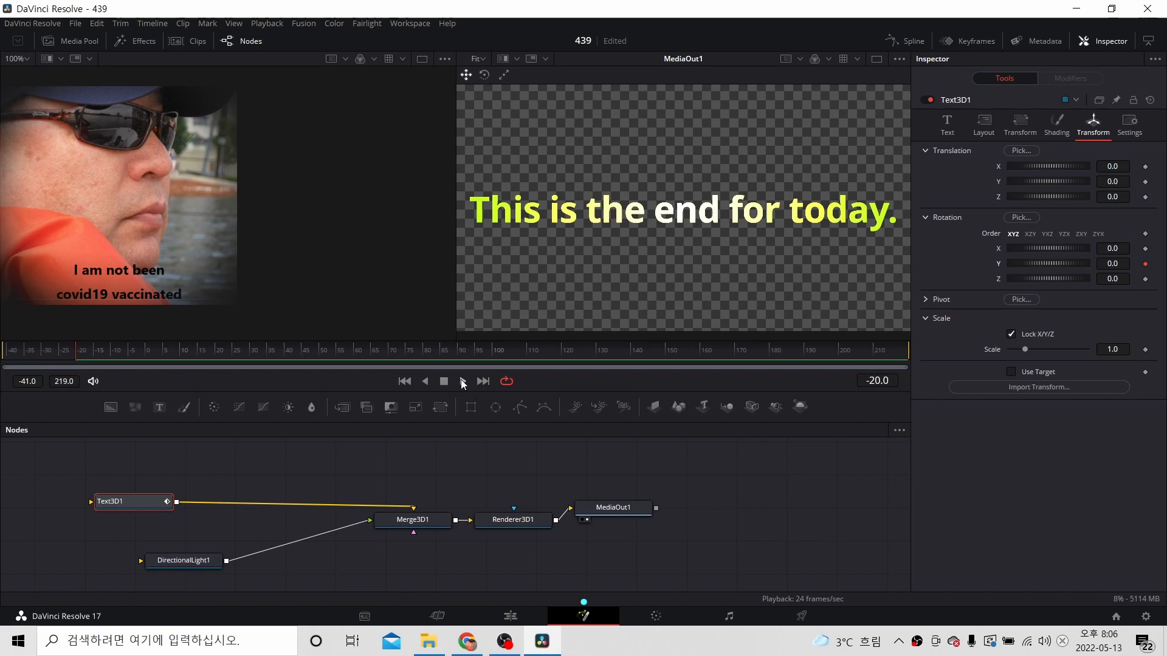
Step: Play the composition briefly, stop it and try to enter frame 150 as the current time
click(462, 381)
click(447, 382)
click(877, 382)
key(BackSpace)
key(BackSpace)
text(150)
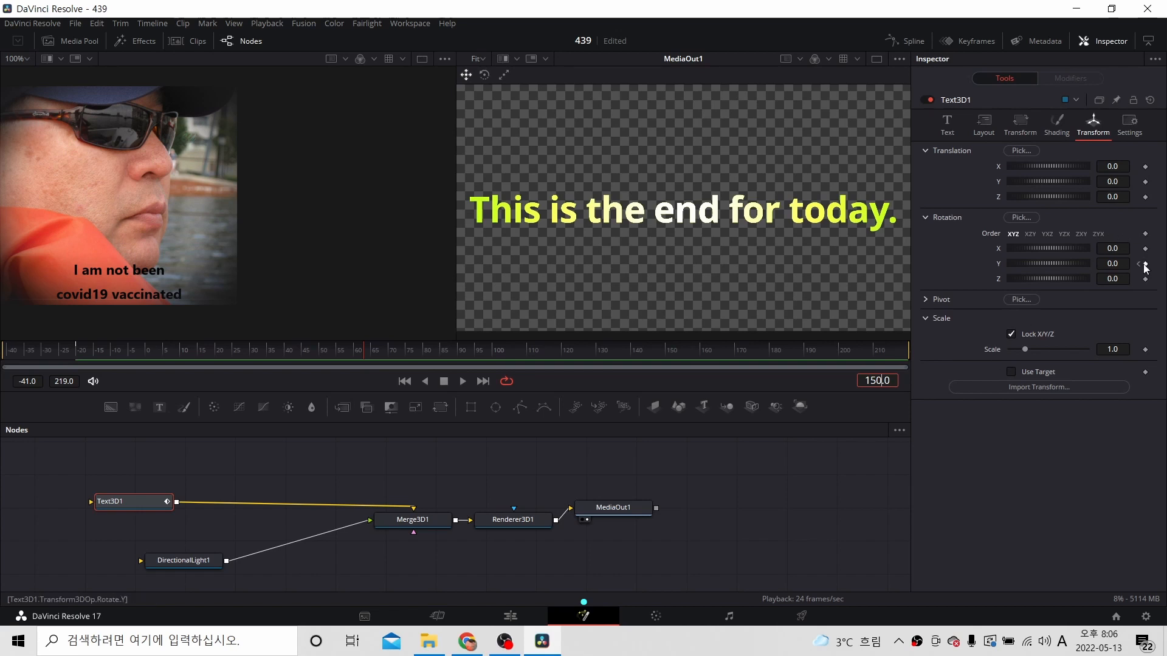
Step: Move the current time to frame 0 and keyframe the Text3D1 Y rotation at 357.4
key(BackSpace)
key(BackSpace)
key(BackSpace)
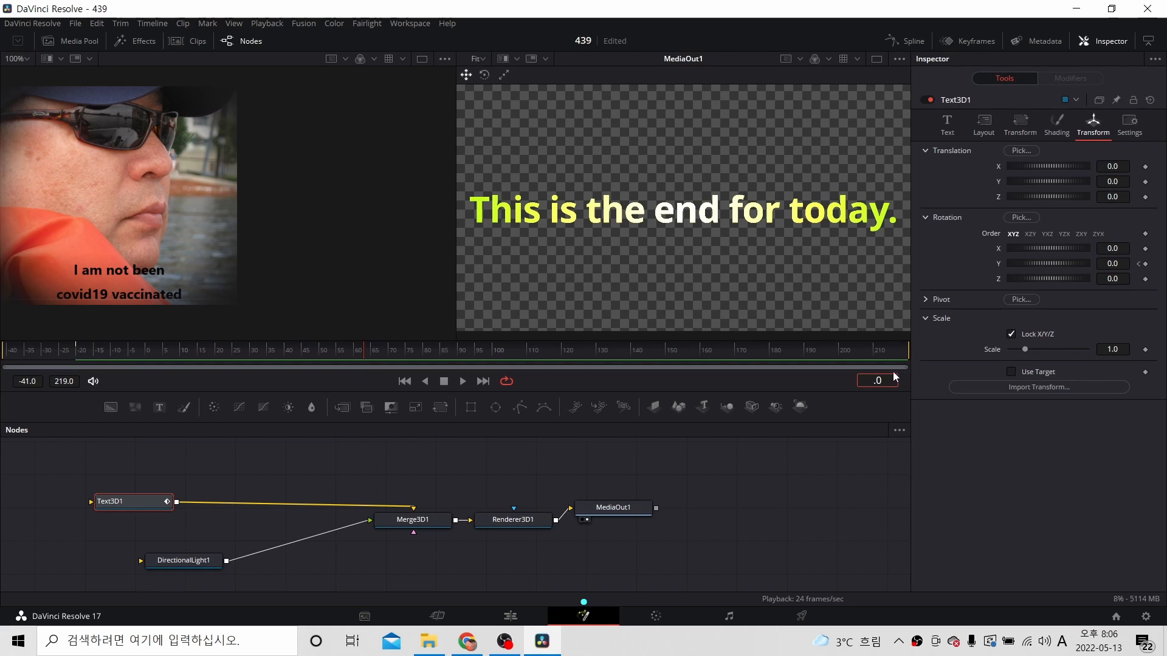
drag(362, 354, 4, 356)
key(BackSpace)
text(0.0)
key(Return)
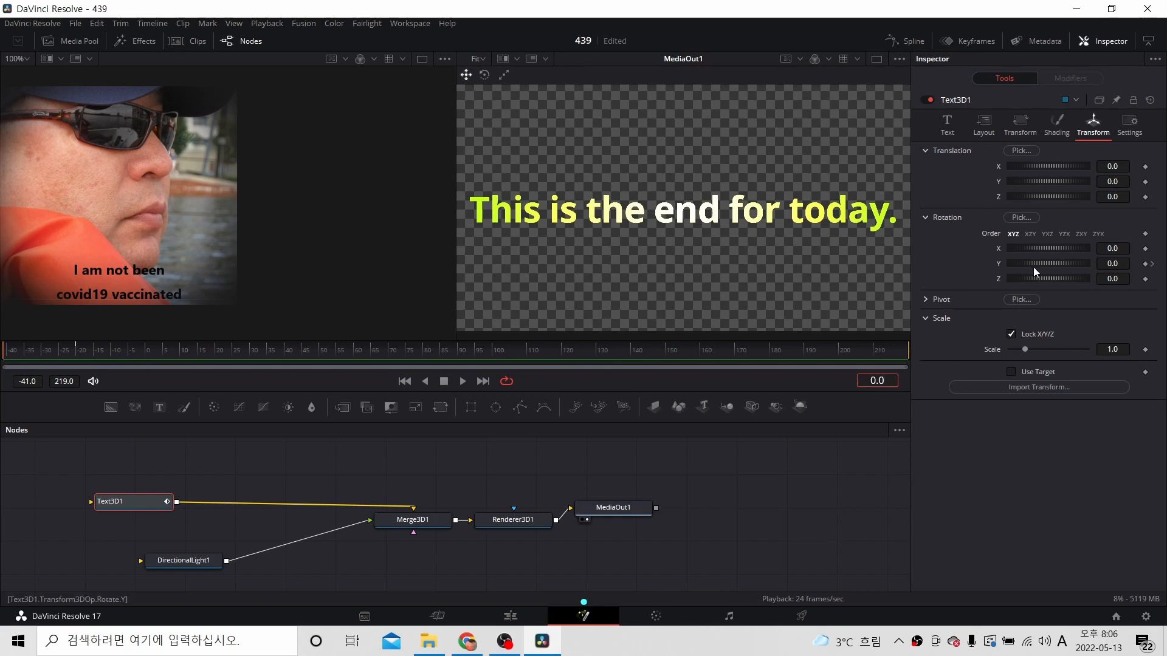
drag(1011, 266, 1094, 266)
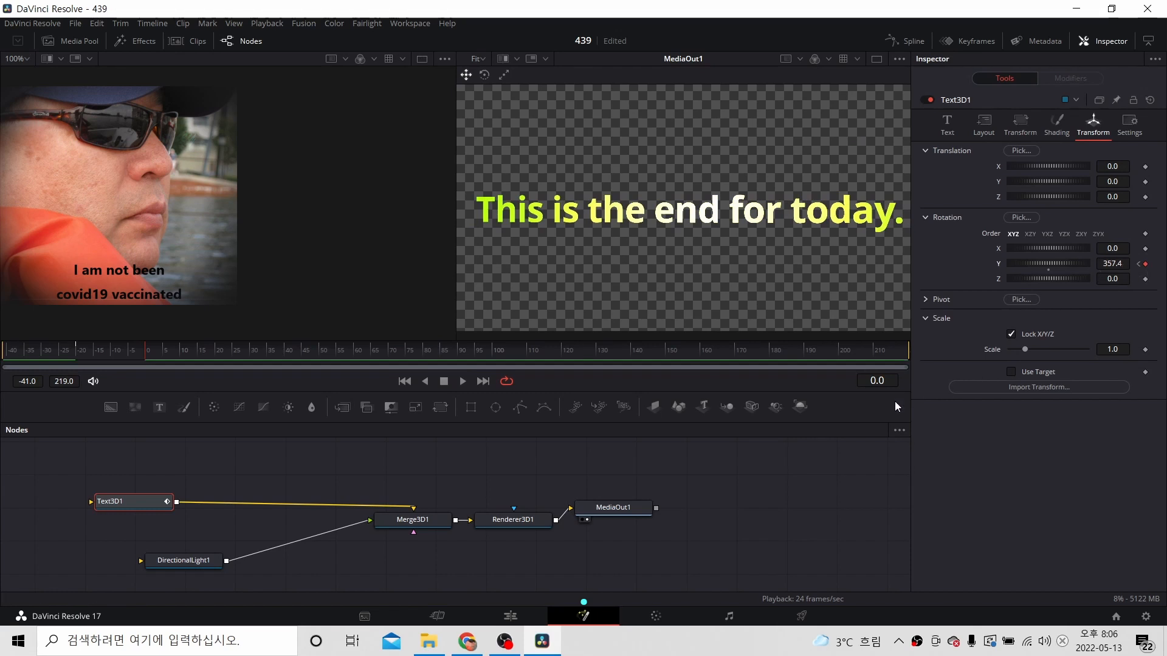
Step: Move the current time to frame 150 and try to set a keyframe for the Text3D1 Y rotation
click(875, 380)
text(150)
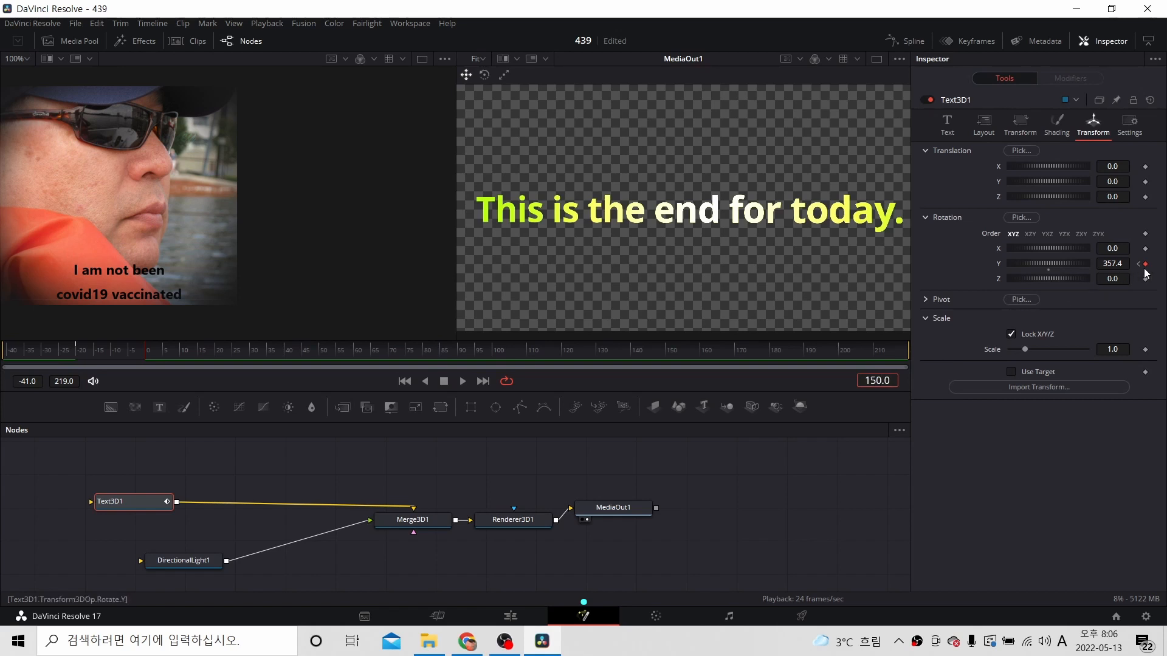
key(Return)
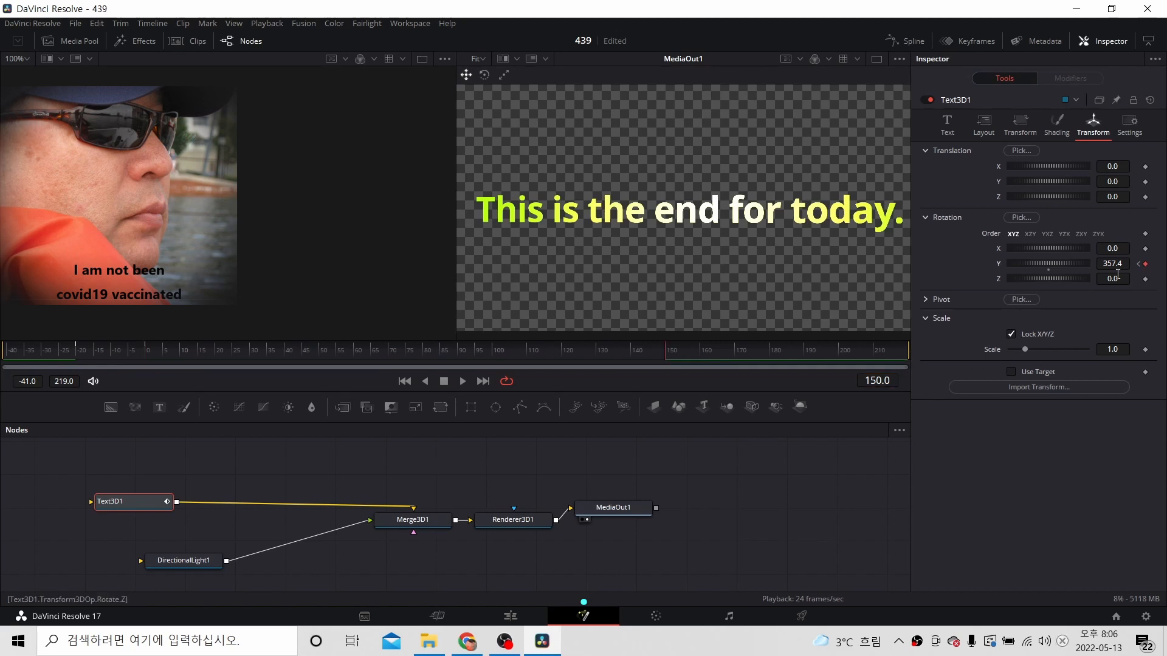
click(1145, 264)
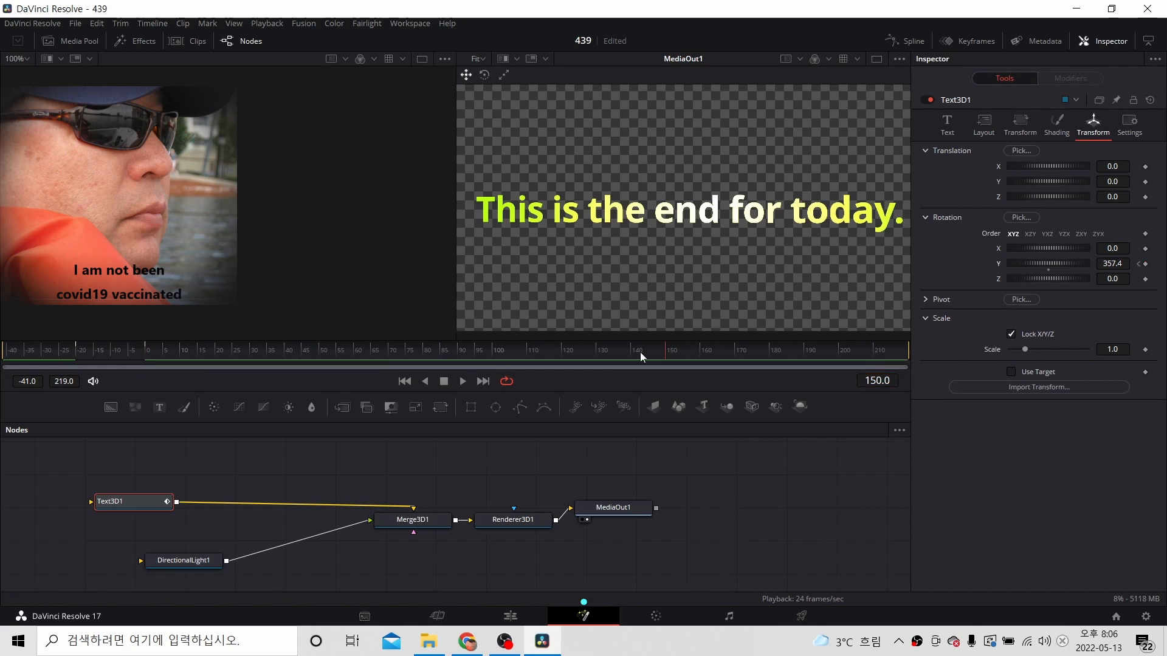
Step: Play and scrub through the composition to review the title's rotation, stopping at frame 150
click(463, 381)
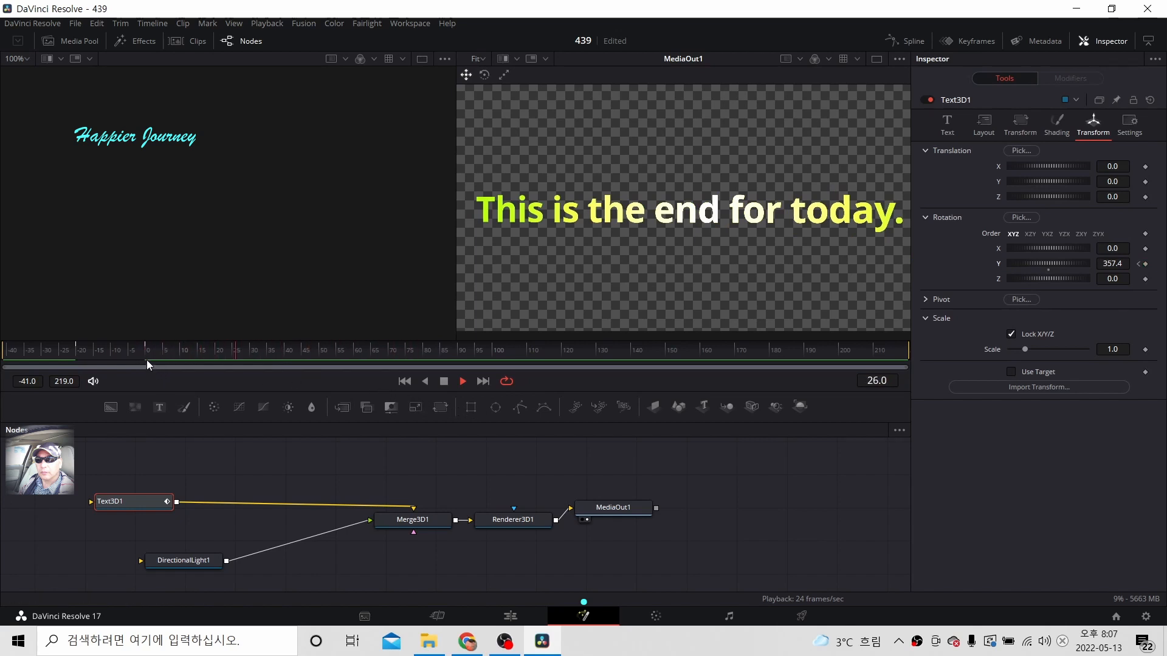
drag(144, 360, 70, 356)
click(60, 356)
click(443, 382)
drag(723, 354, 655, 356)
drag(662, 356, 666, 356)
click(872, 381)
key(BackSpace)
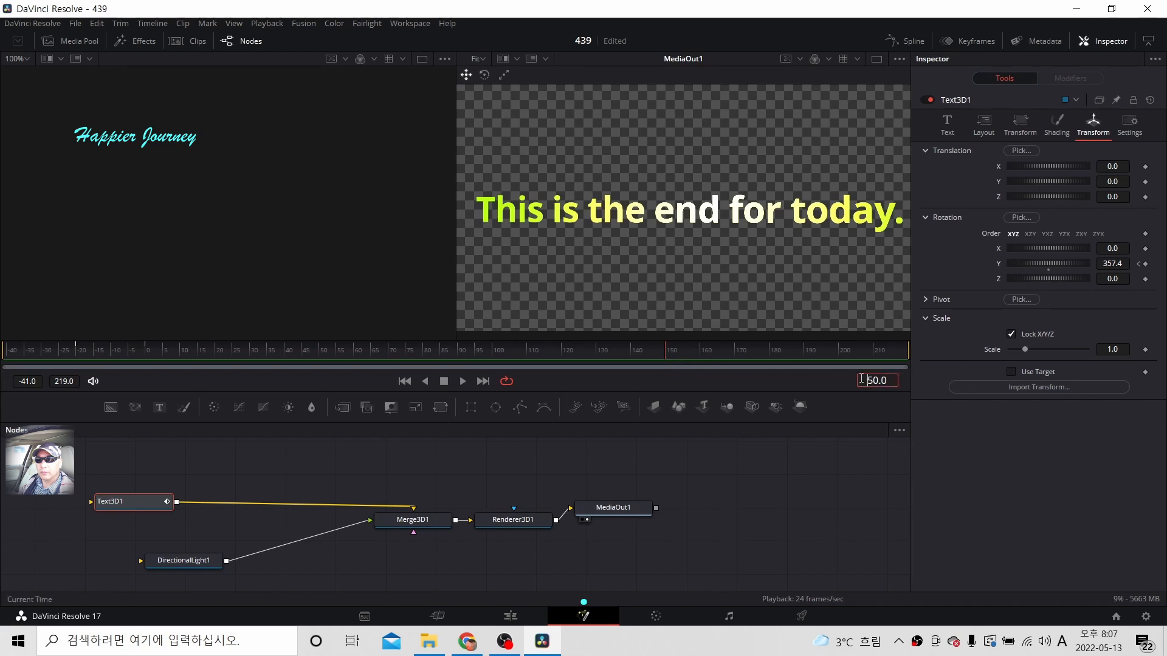
Step: Play the composition again to check the title's animation, then stop playback
click(463, 380)
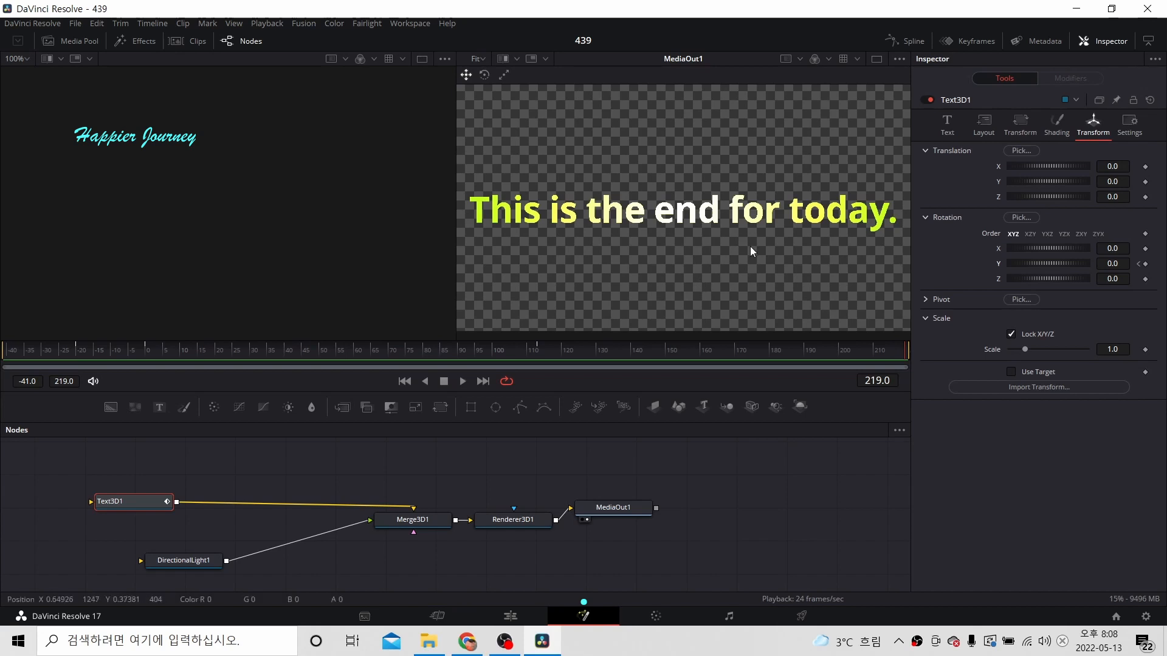
click(460, 385)
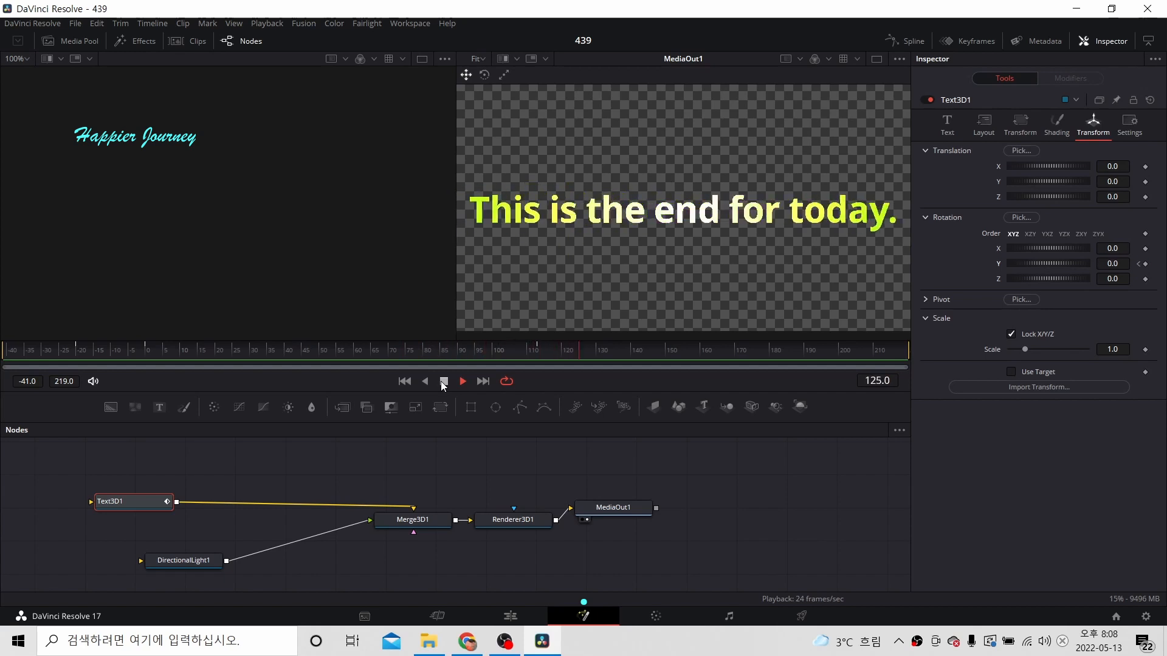
click(443, 381)
Step: Examine the settings of the Text3D1, MediaOut1, Renderer3D1 and Merge3D1 nodes, including the renderer's lighting and the merge's transform
click(953, 119)
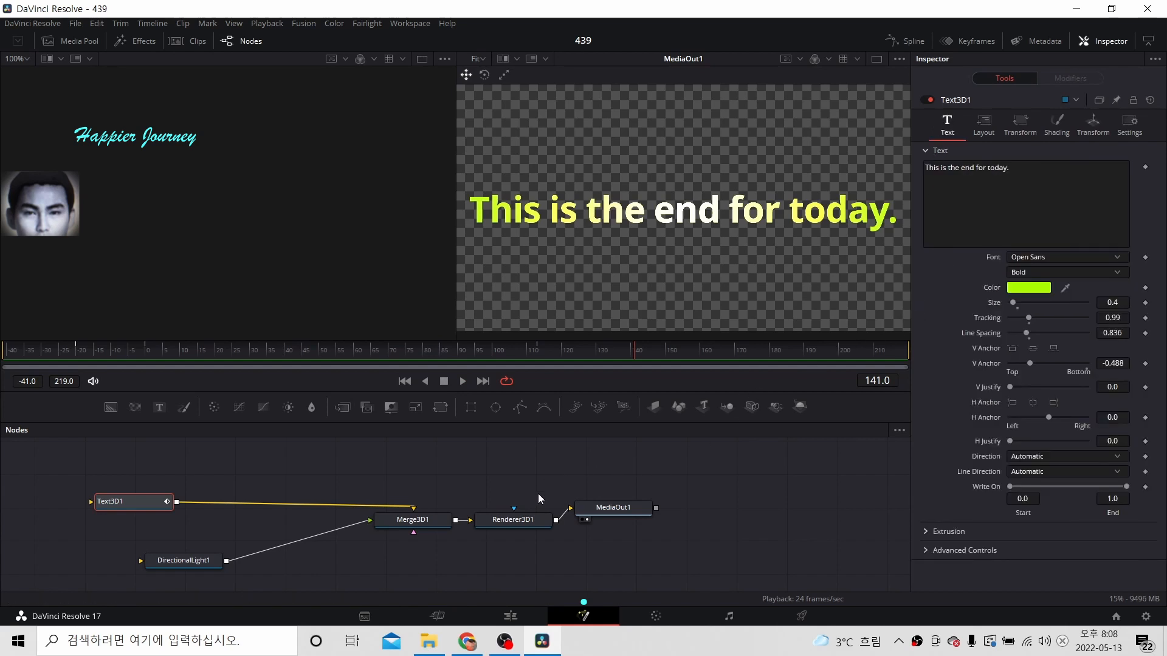
click(614, 509)
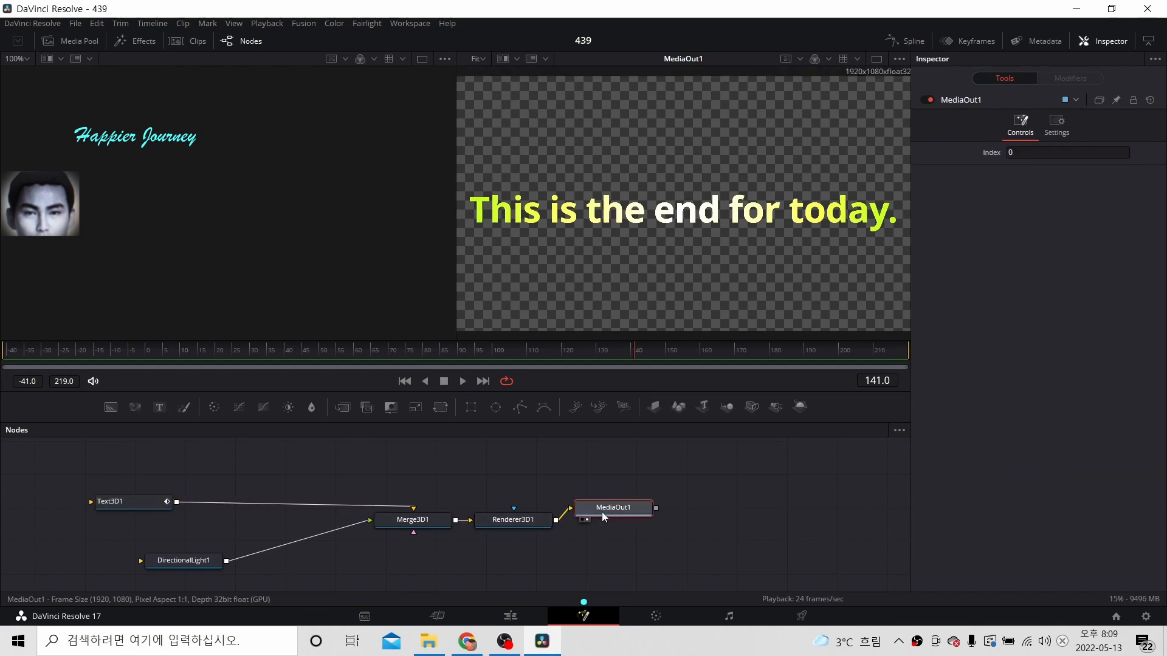
click(508, 523)
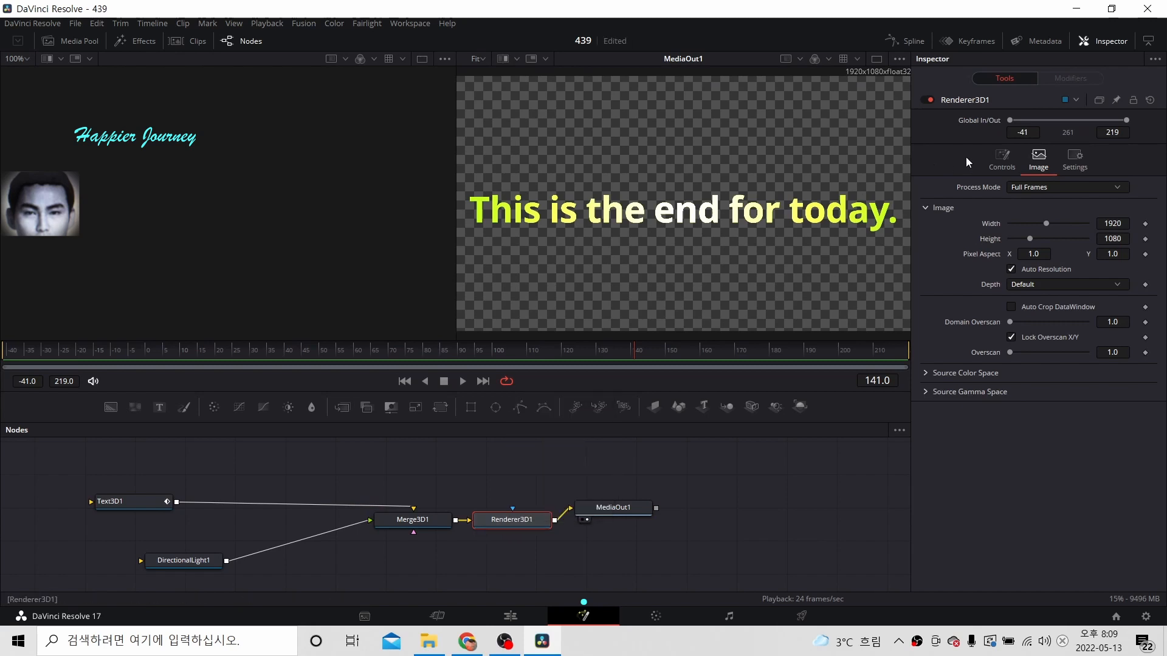
click(1007, 159)
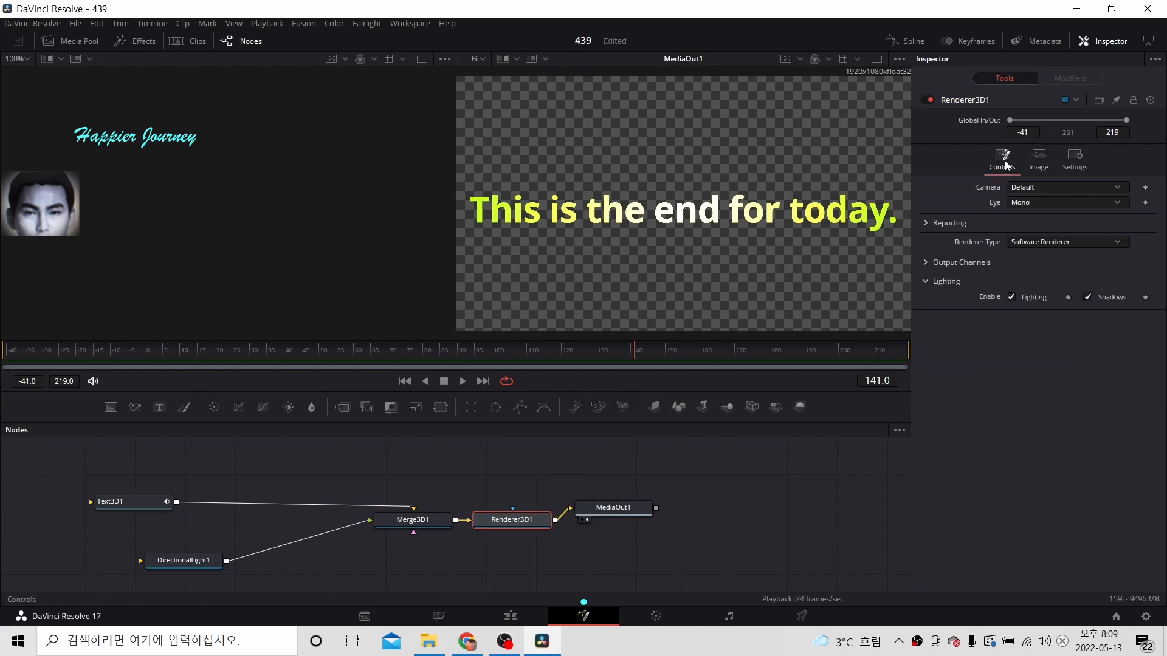
click(1041, 159)
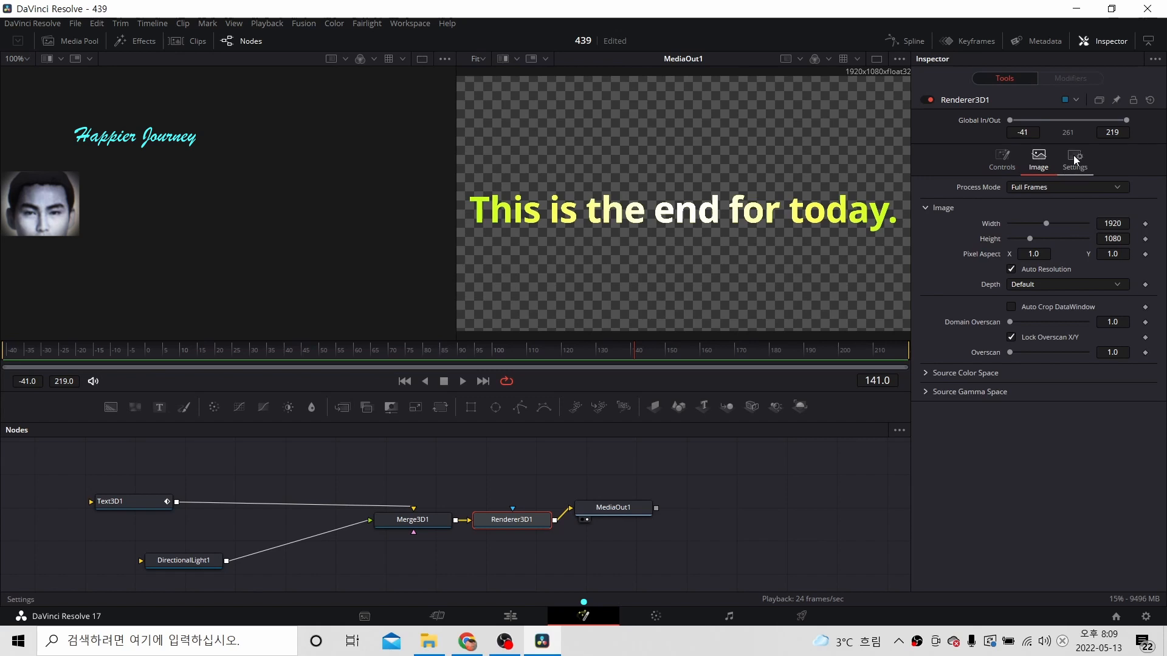
click(1074, 159)
click(1041, 158)
click(1004, 160)
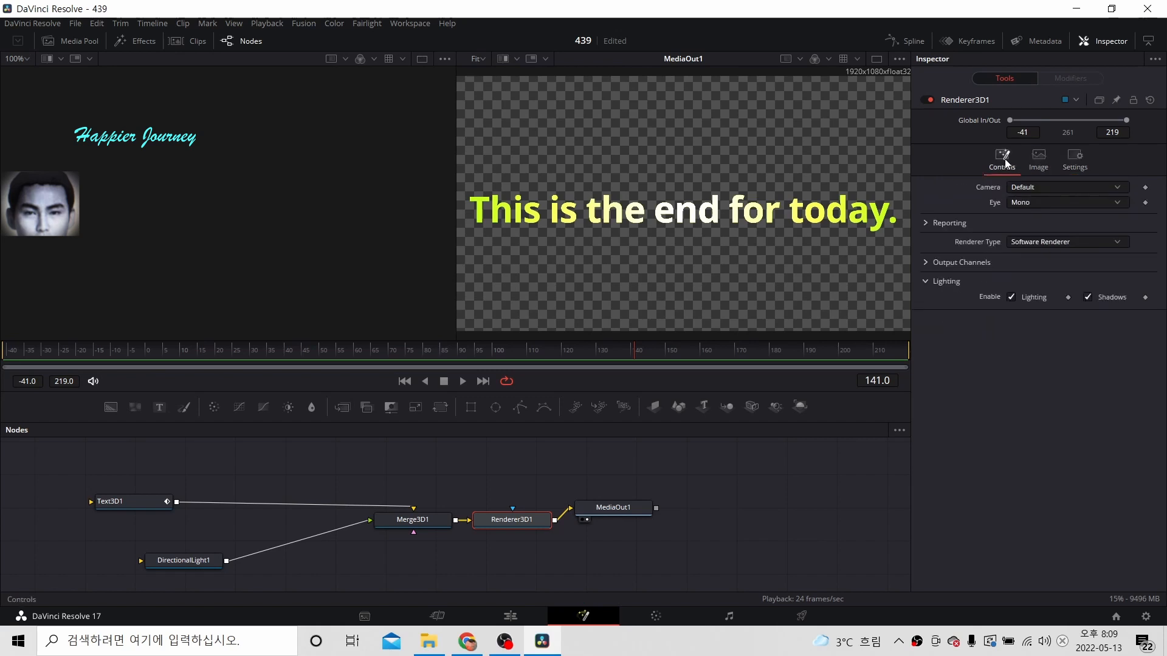
click(417, 521)
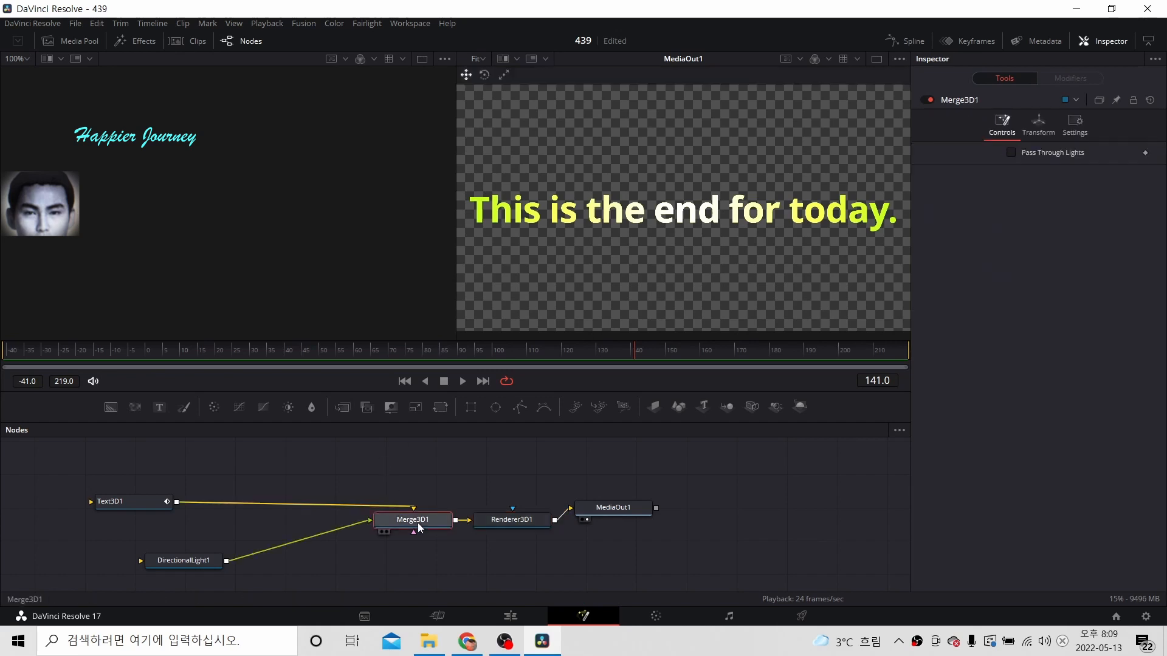
click(1038, 117)
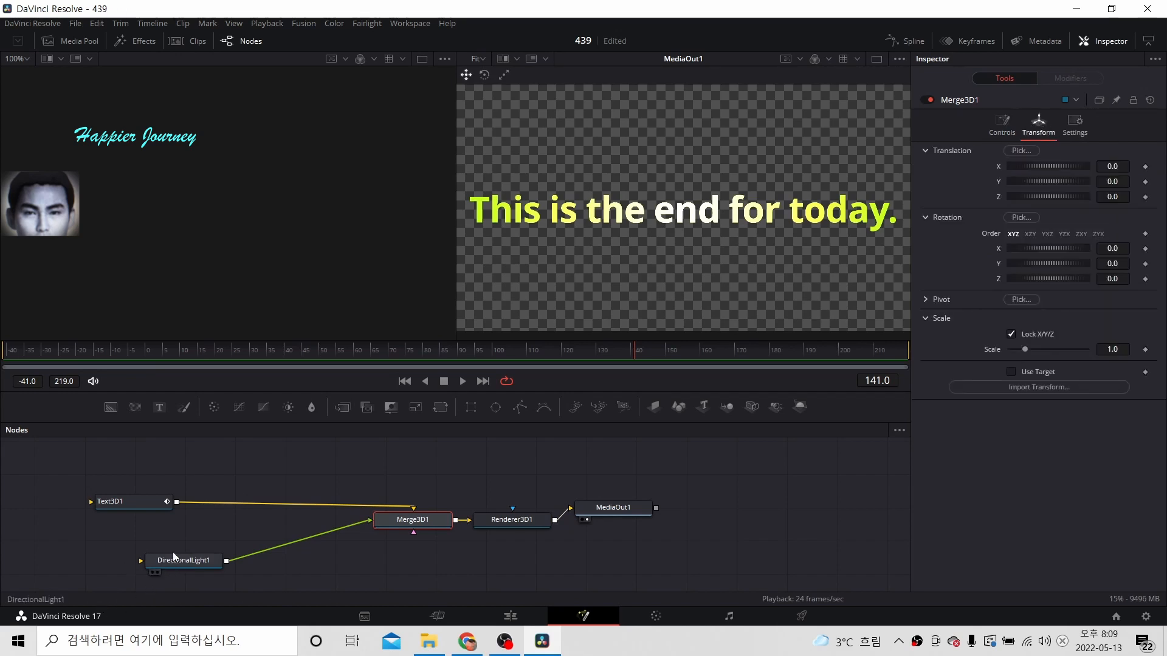
Step: Set Text3D1's extrusion depth to 0.08, bevel depth to 0.02 and bevel width to 0.02, and play the composition to check the result
click(146, 501)
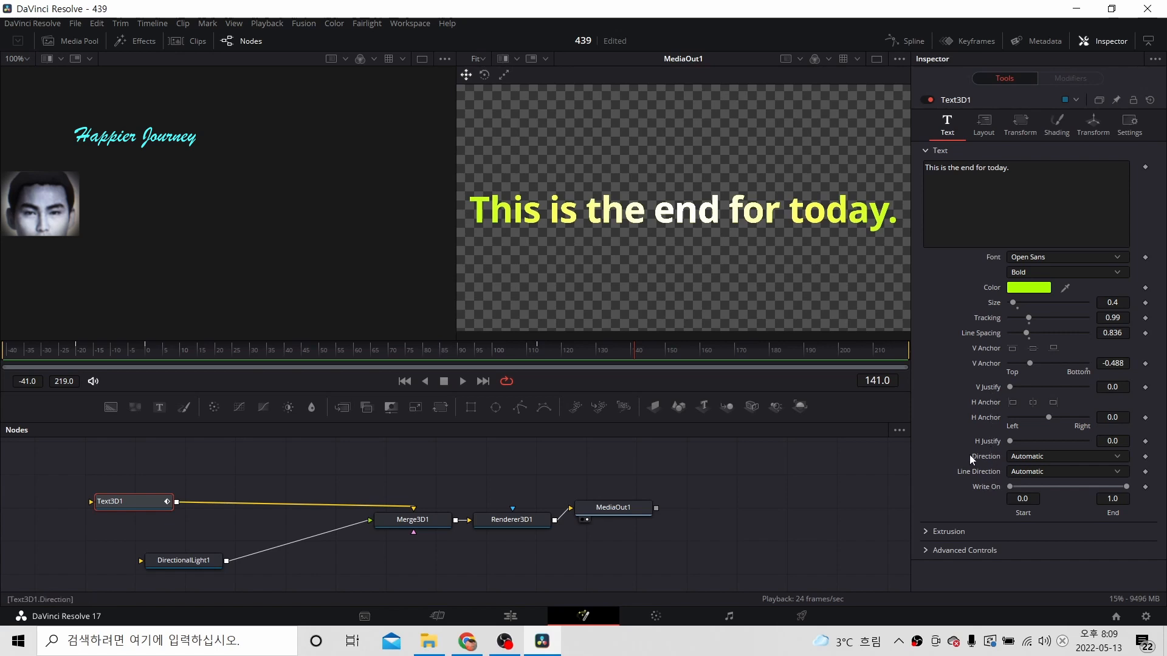
click(925, 538)
scroll(984, 514, down, 2)
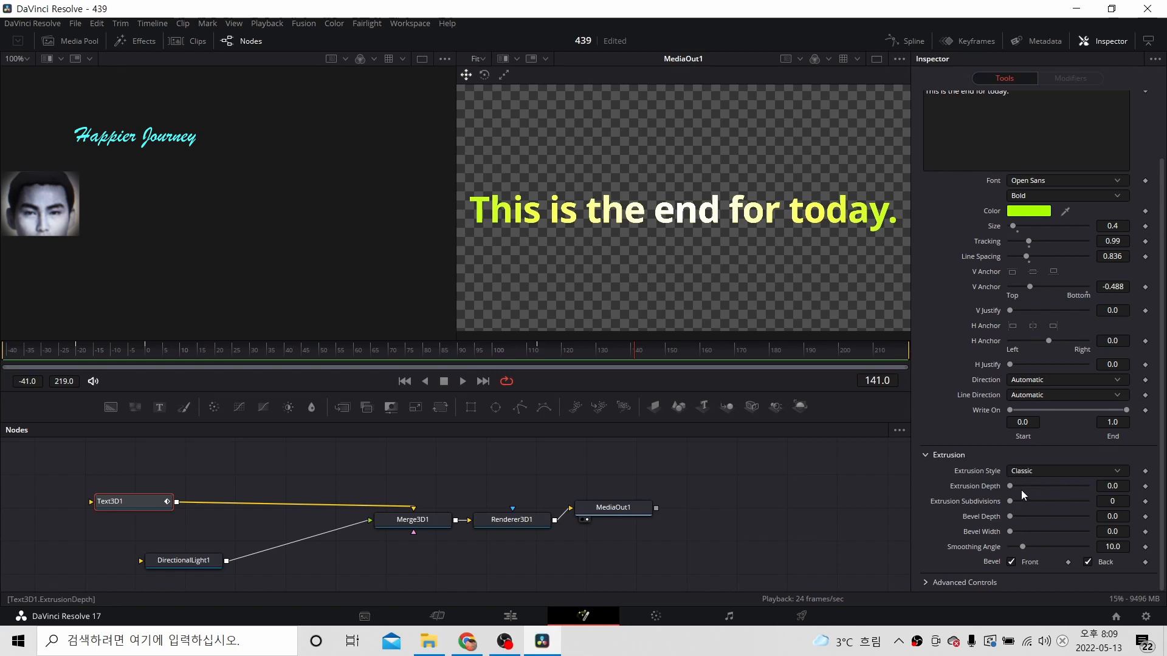
click(1118, 486)
text(8)
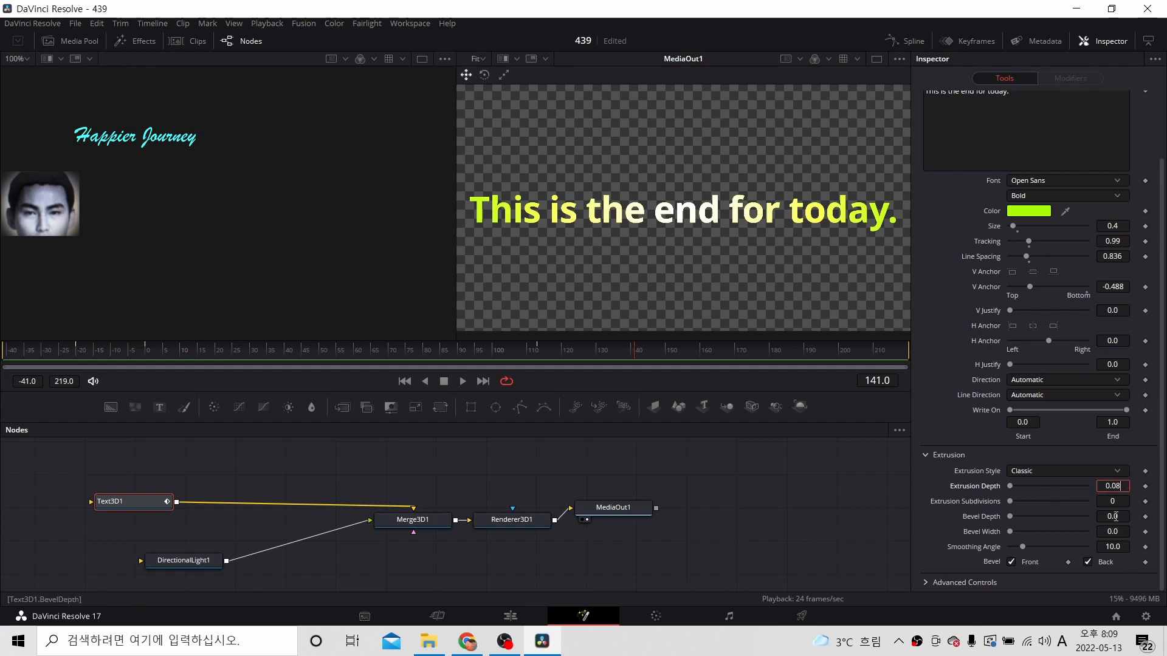
click(1123, 517)
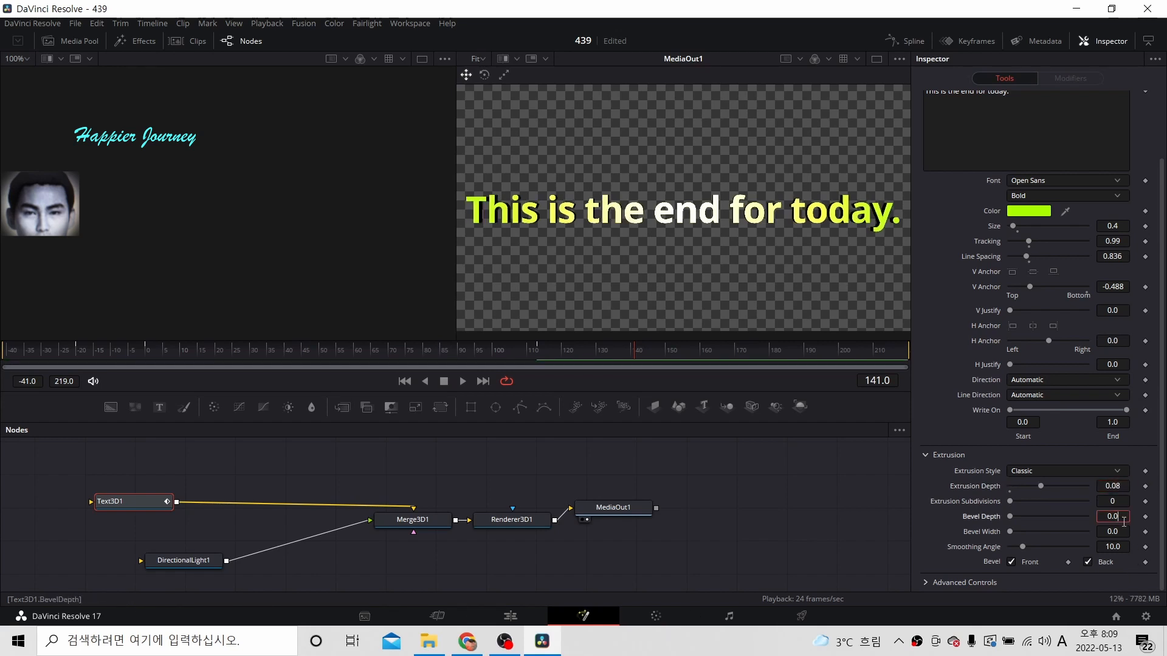
text(2)
key(Tab)
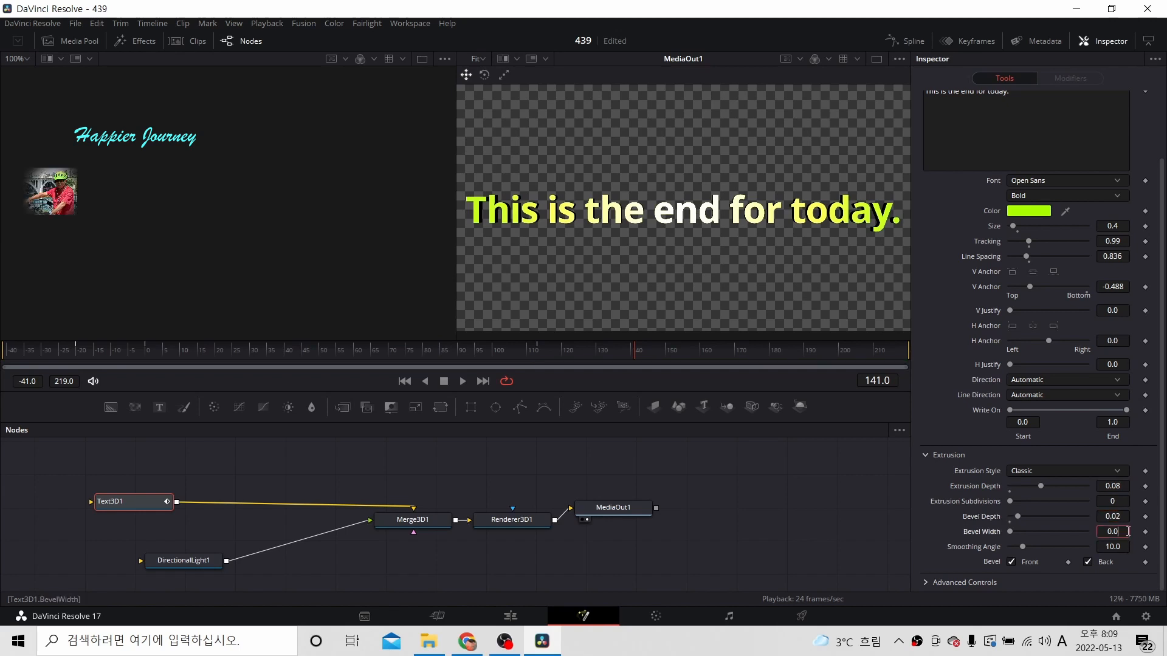
text(2)
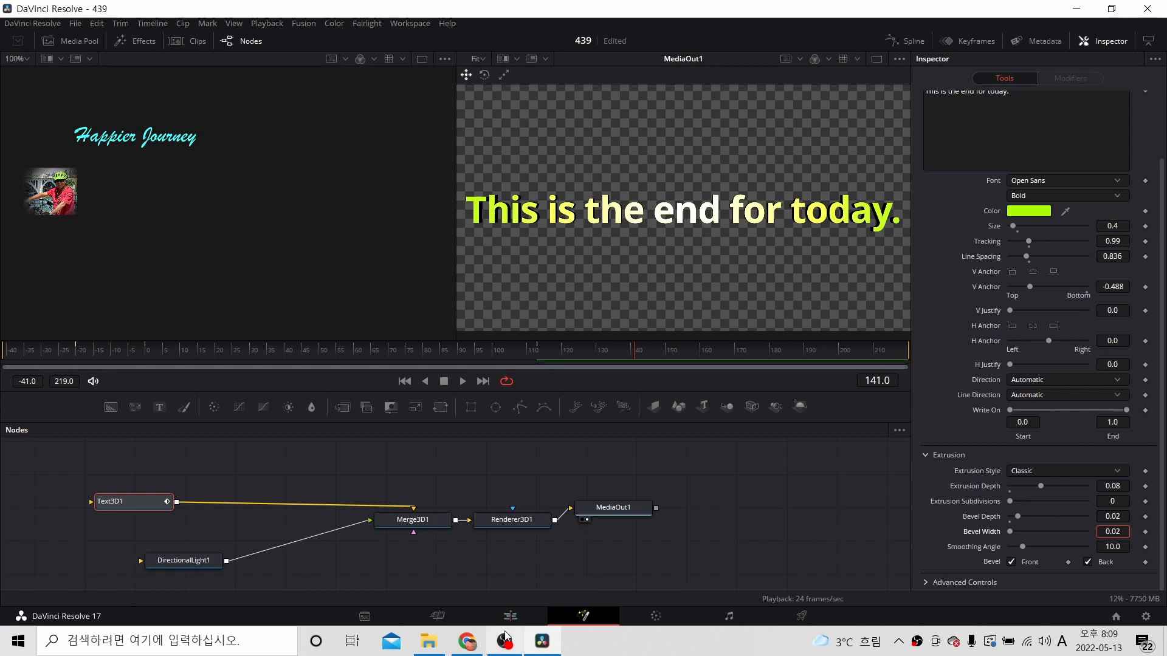
click(463, 380)
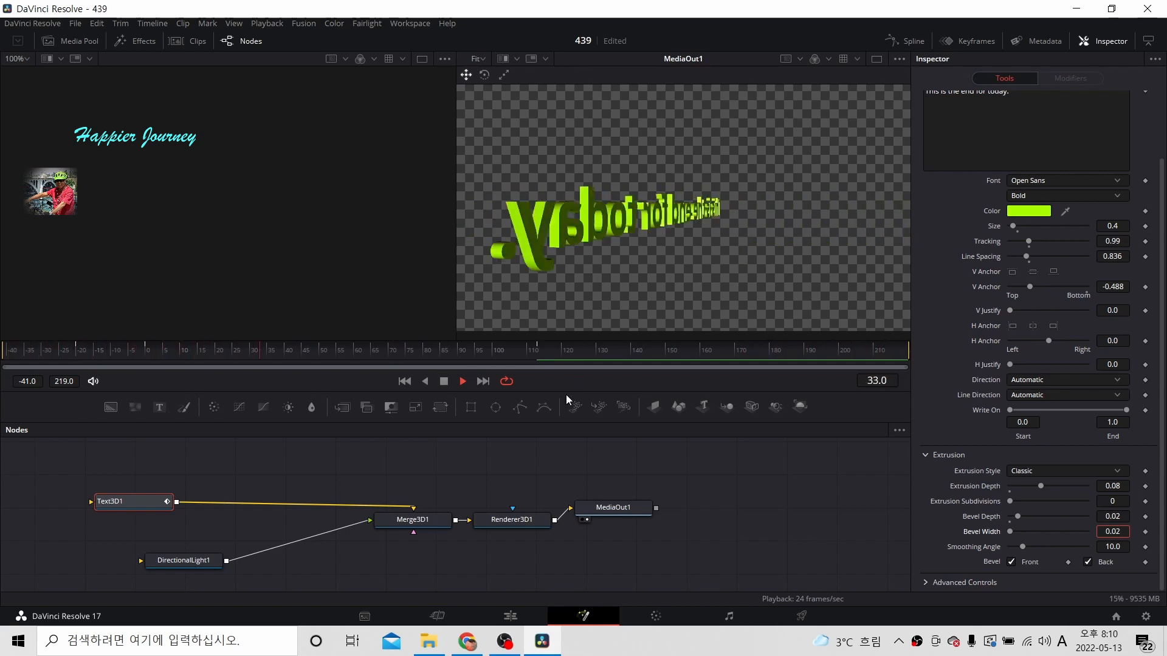
click(444, 381)
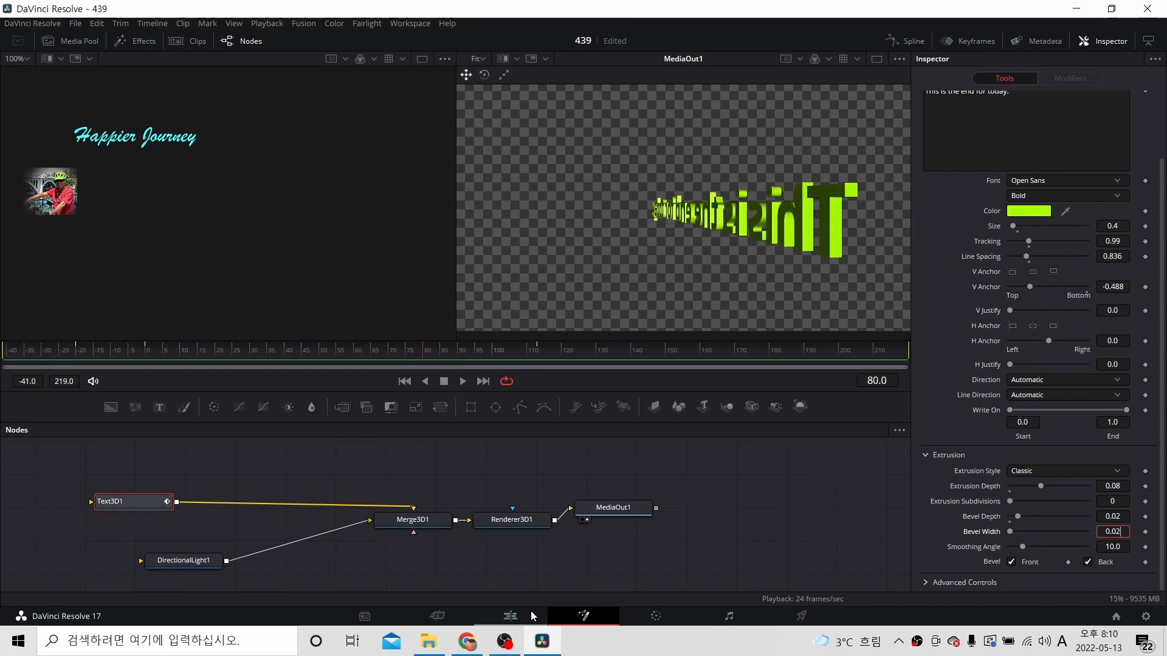
Step: On the Edit page, move the Video 2 Fusion composition to the timeline start, directly above the Video 1 composition
click(504, 615)
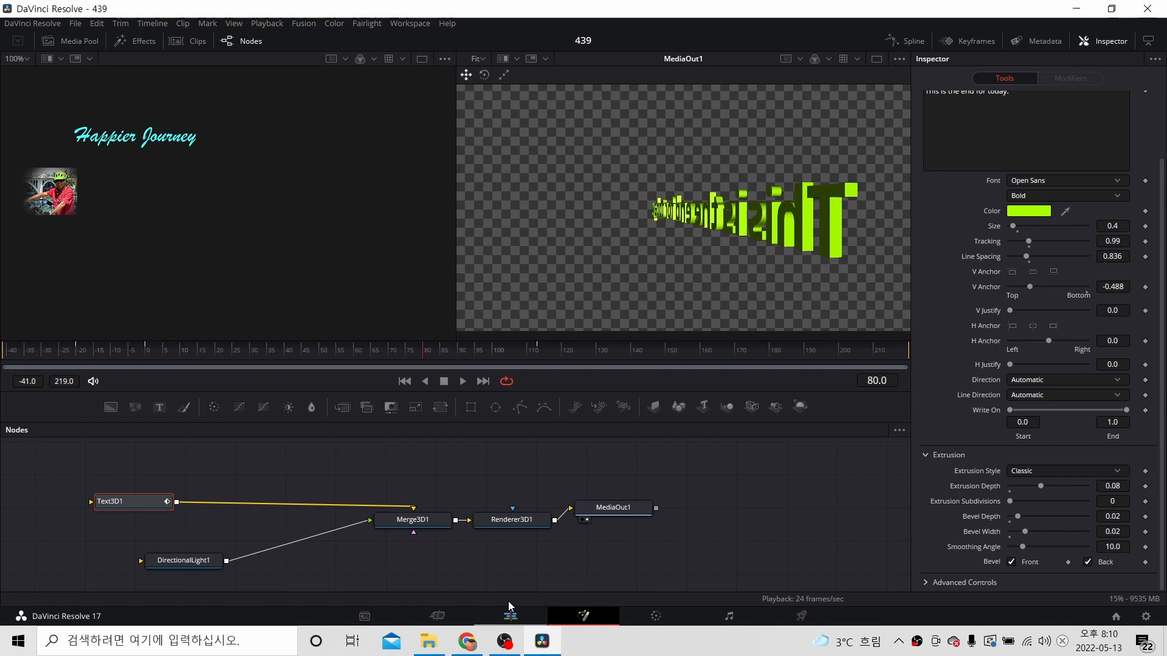
click(508, 603)
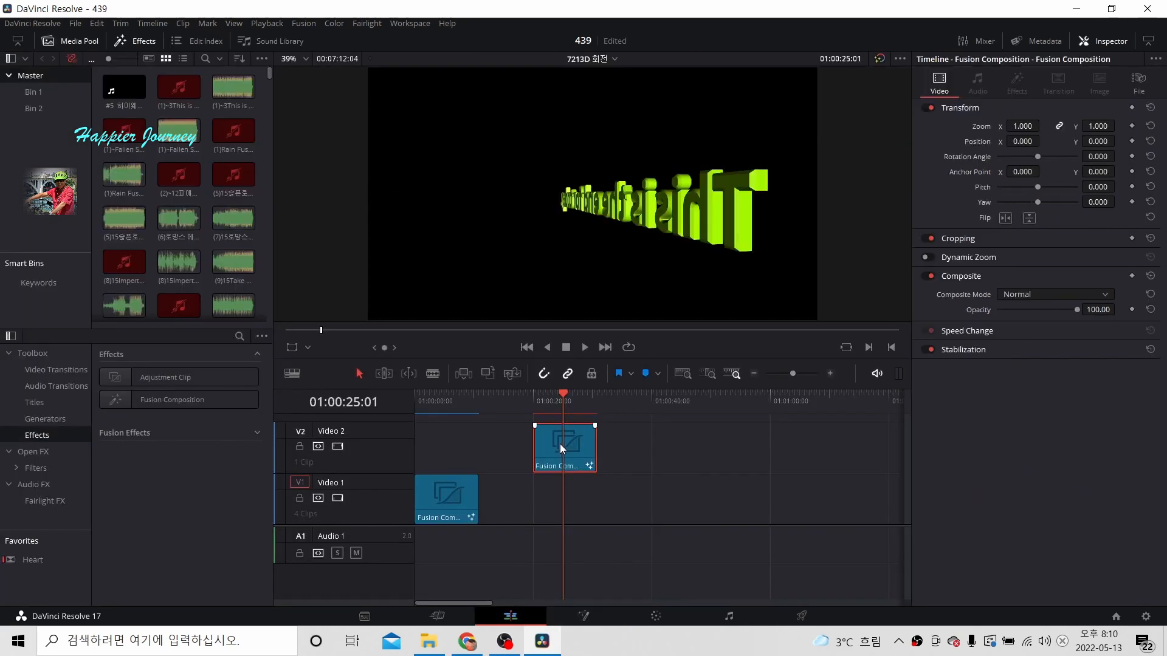
drag(560, 444, 437, 436)
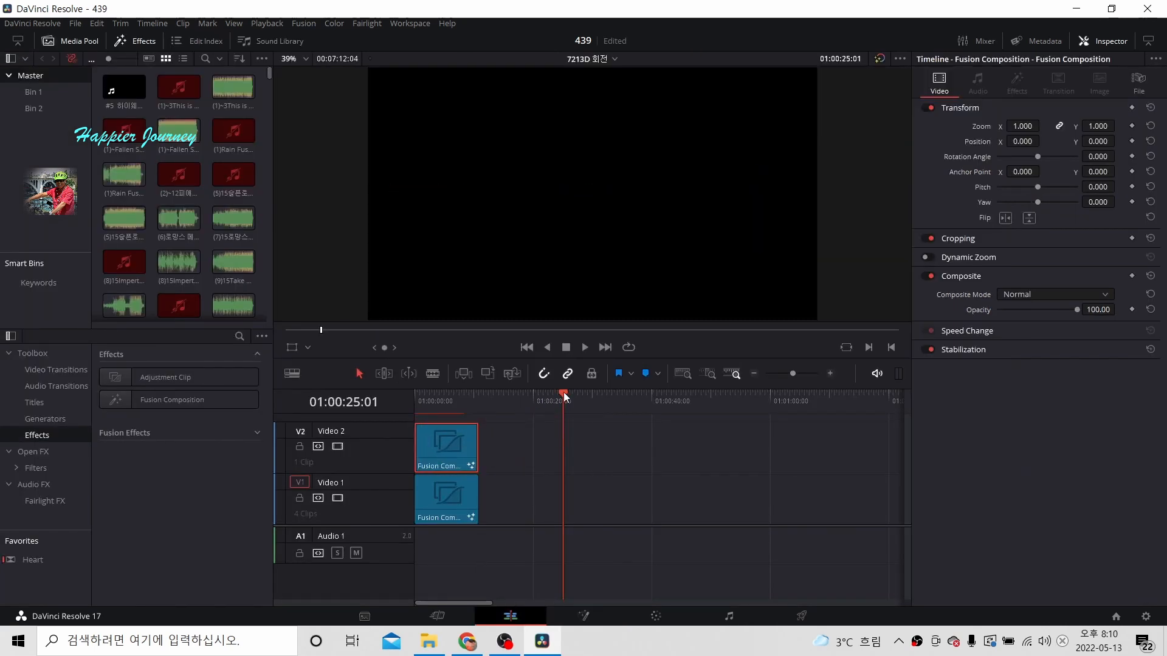
Step: Play the timeline from its start to review both overlaid titles, then return the playhead to 01:00:00:00
drag(535, 396, 405, 399)
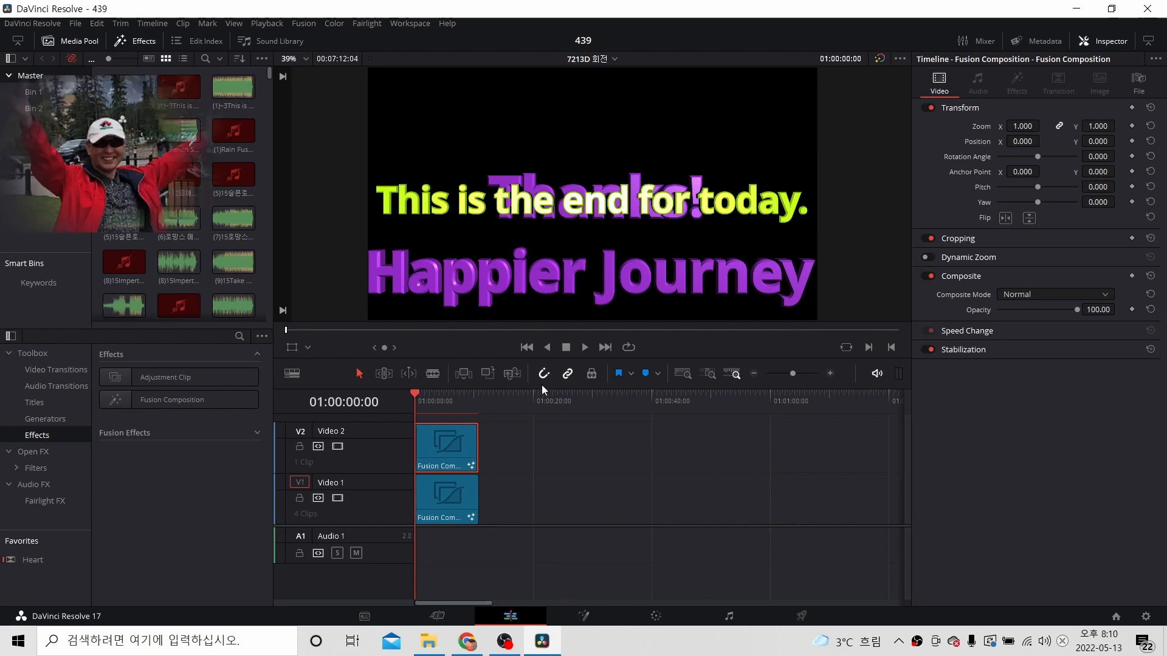
click(584, 347)
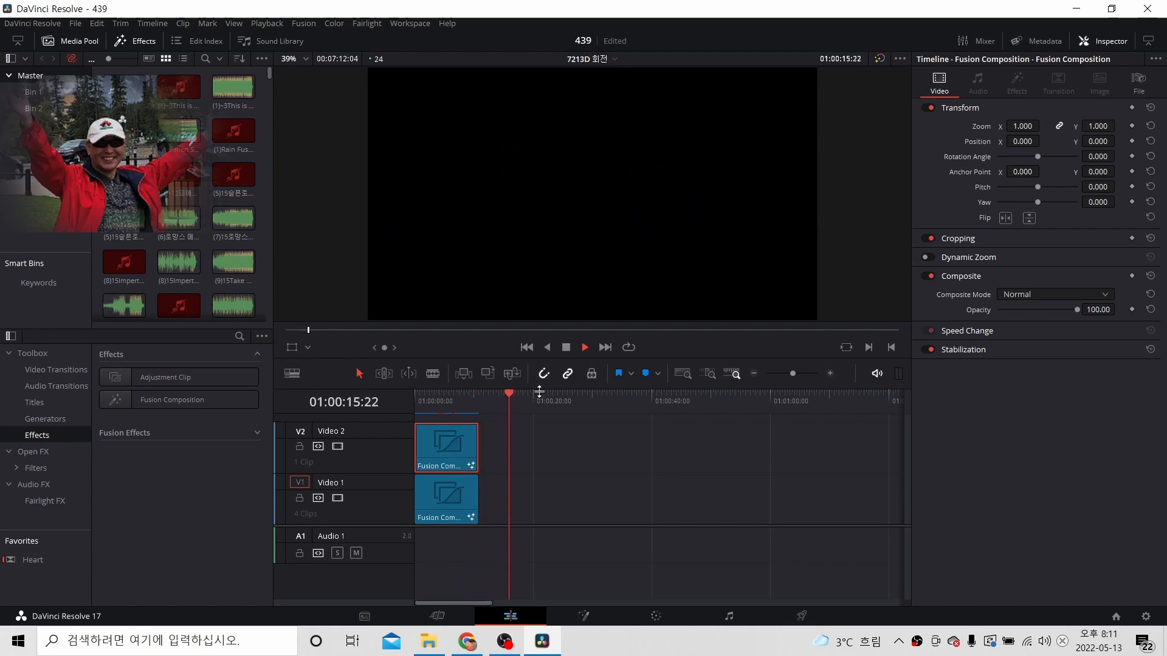
click(565, 347)
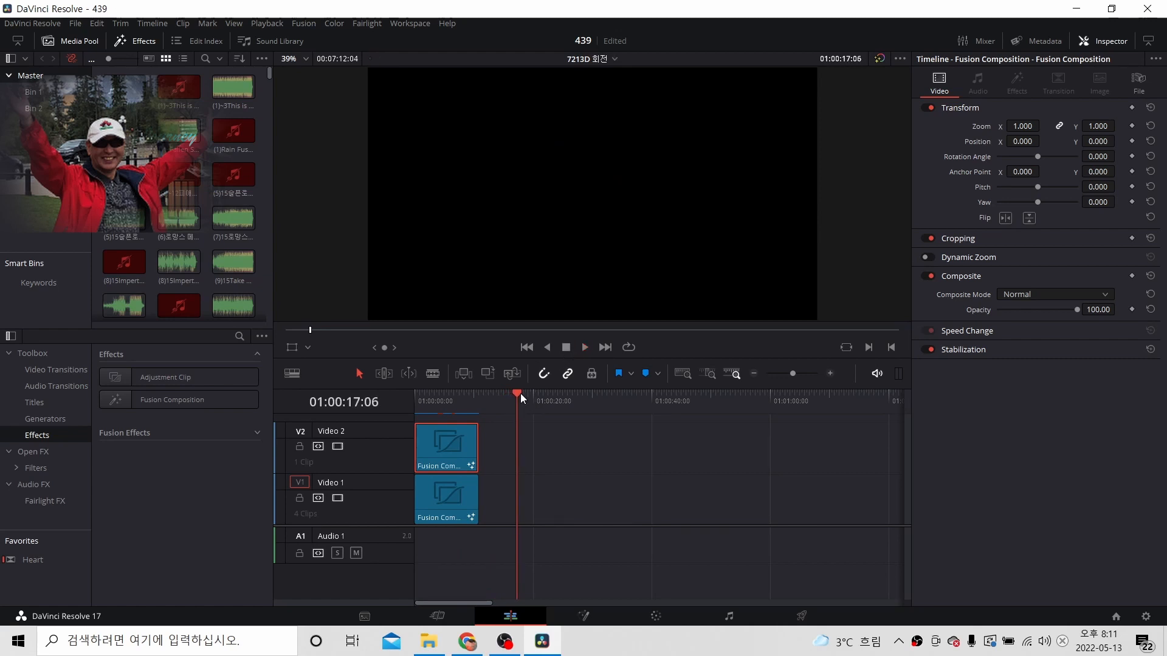
drag(520, 392, 400, 396)
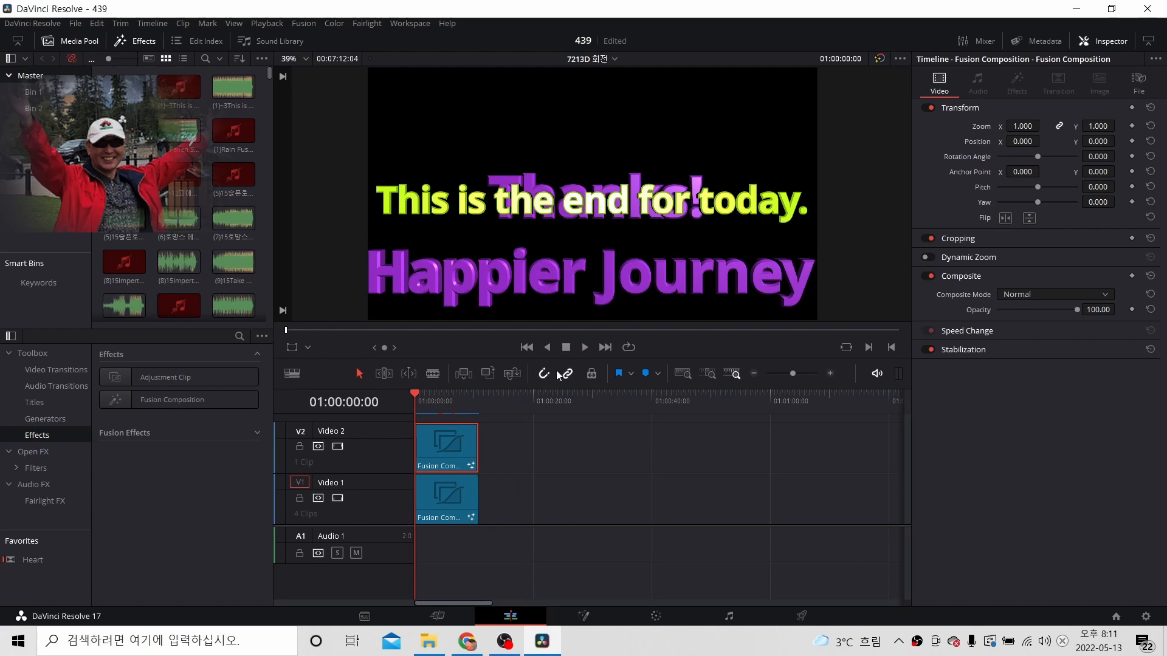
Step: In the Video 2 composition's Text3D1, set tracking to 0.992, line spacing to 0.0 and the vertical anchor to 1.0
mouse_move(446, 442)
click(583, 616)
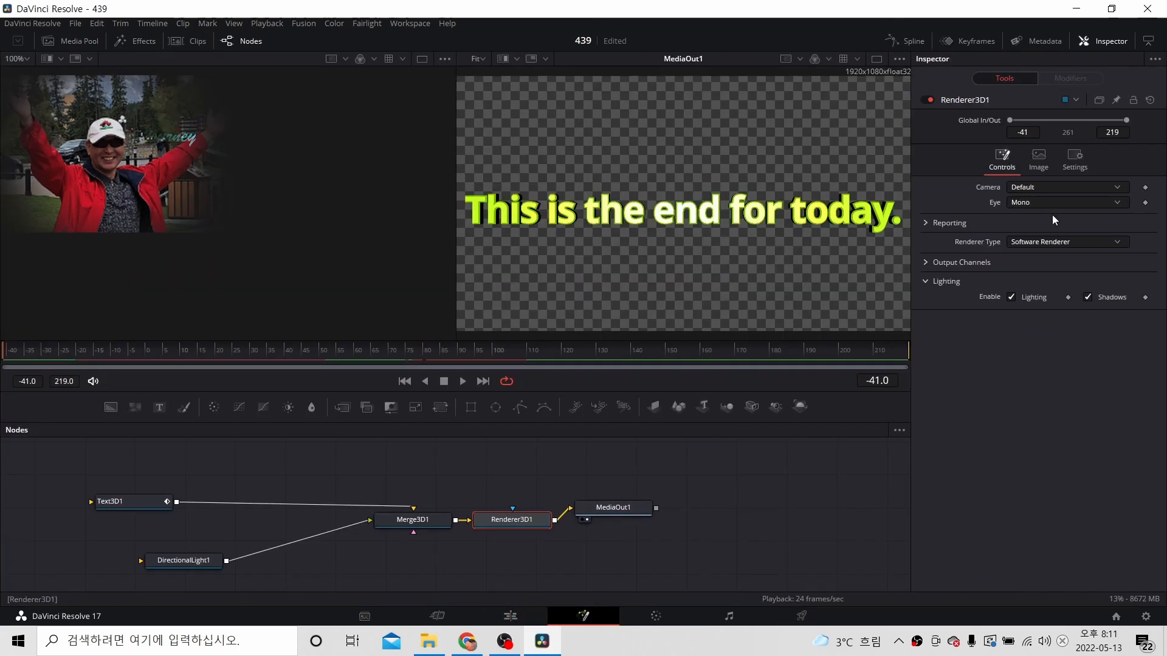
click(131, 497)
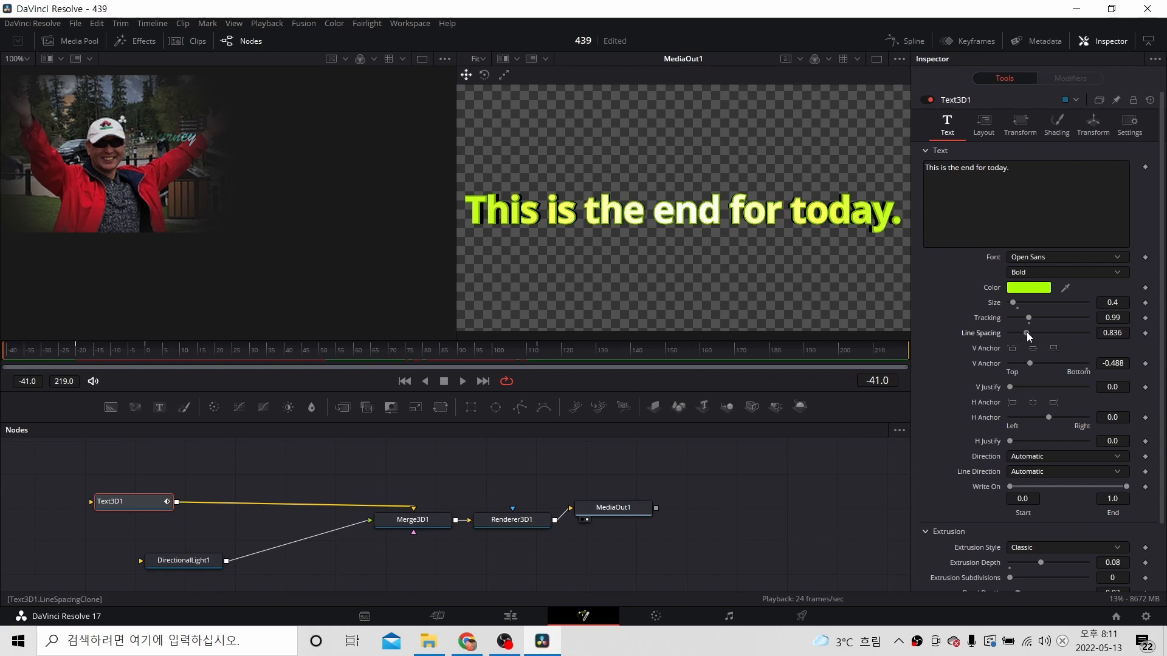
drag(1026, 332, 1056, 332)
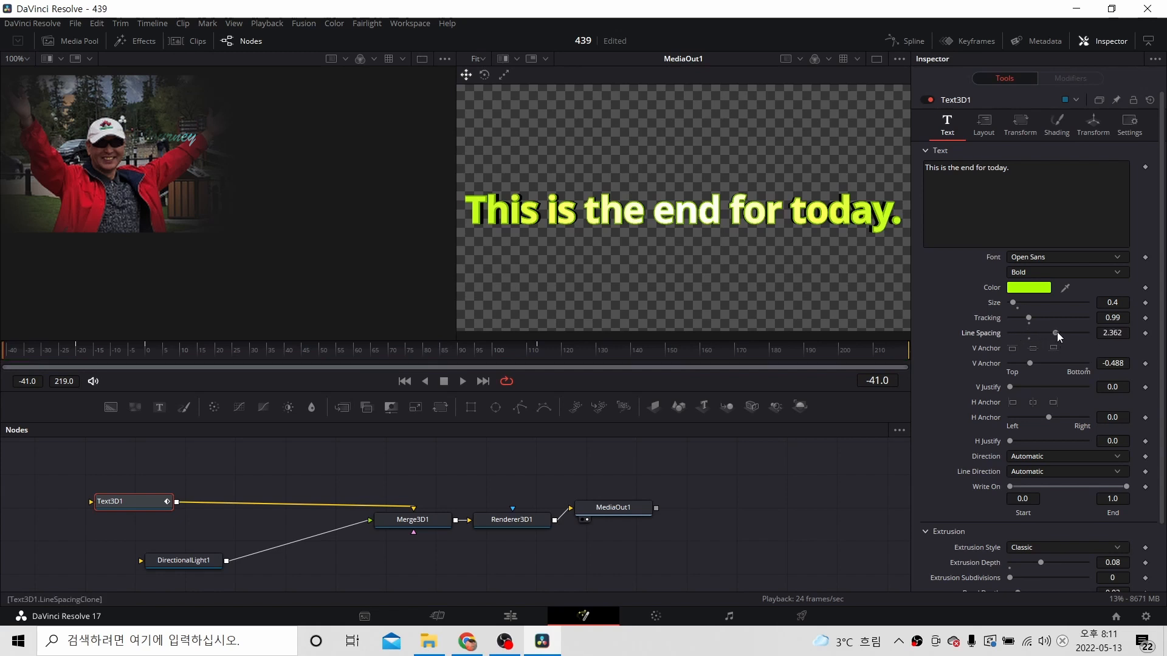
click(1110, 331)
drag(1109, 331, 1114, 314)
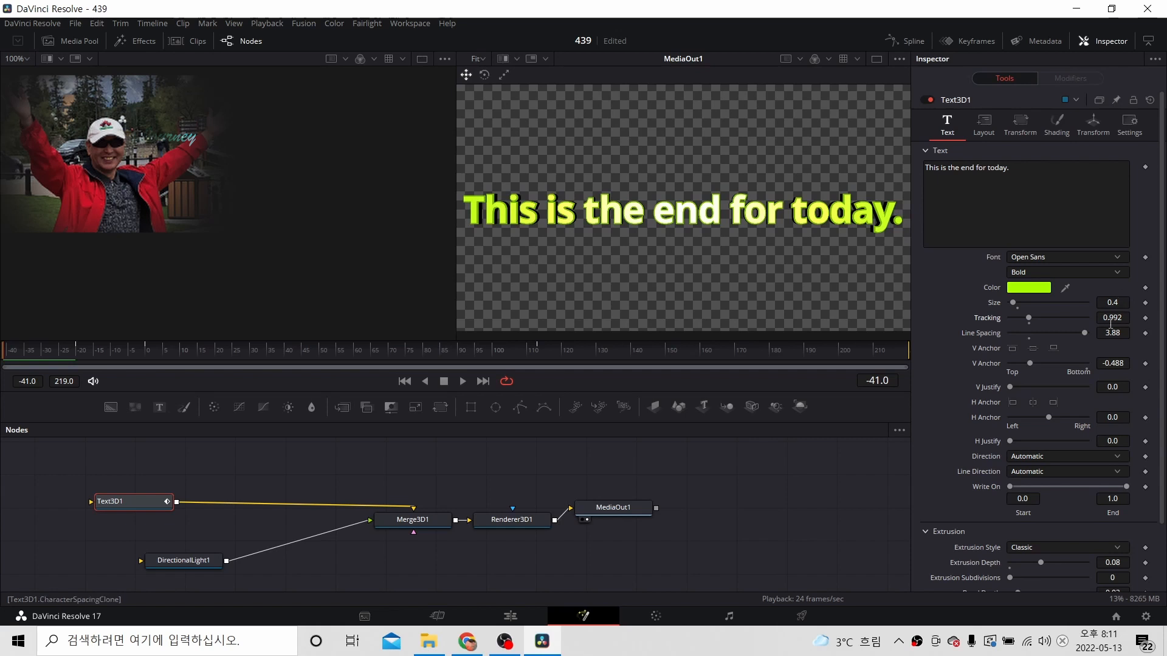
drag(1112, 333, 1093, 374)
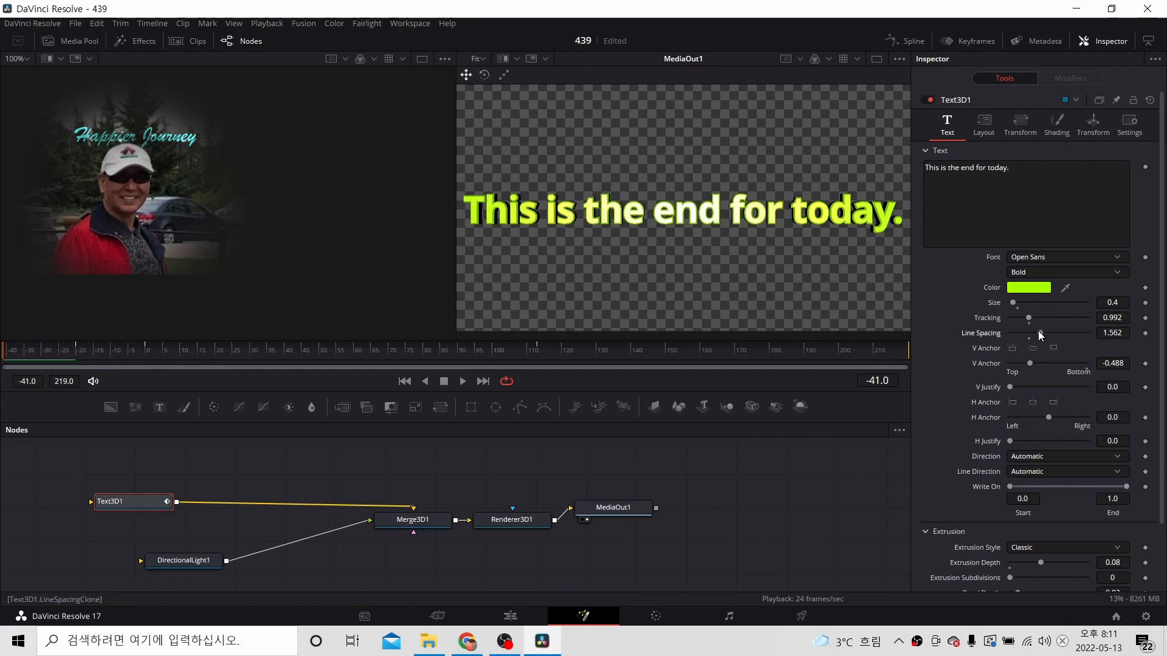
drag(1038, 331, 1019, 328)
drag(1032, 362, 1119, 363)
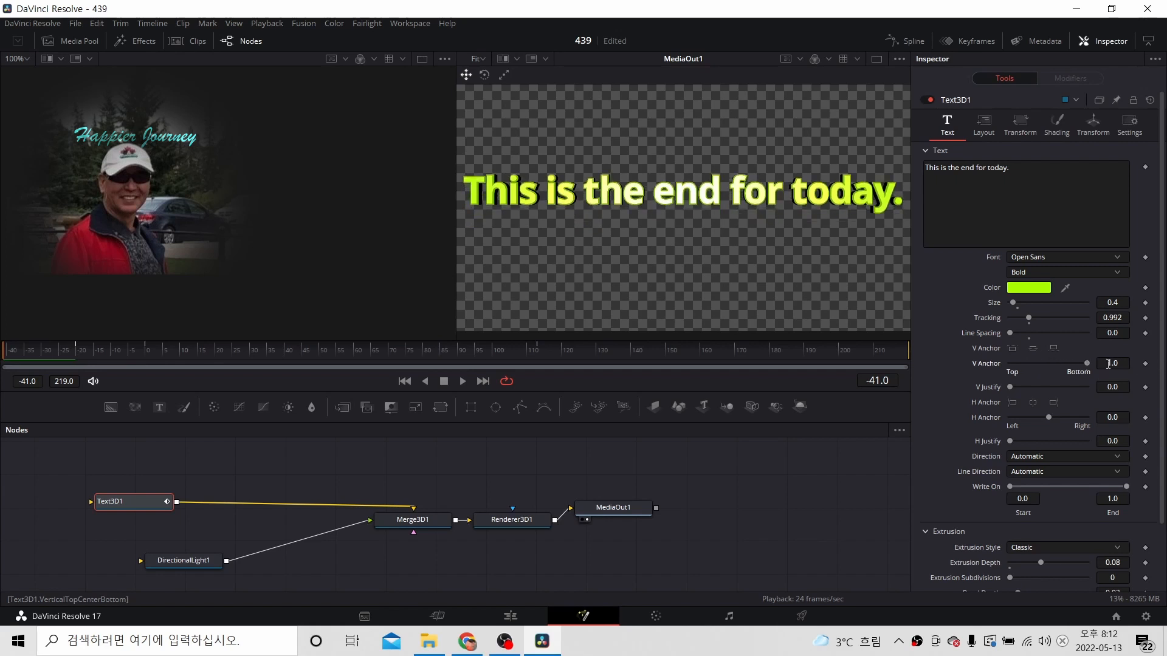
click(1107, 363)
Step: Play the edited timeline to check the title's raised placement, then return the playhead to the start
click(511, 617)
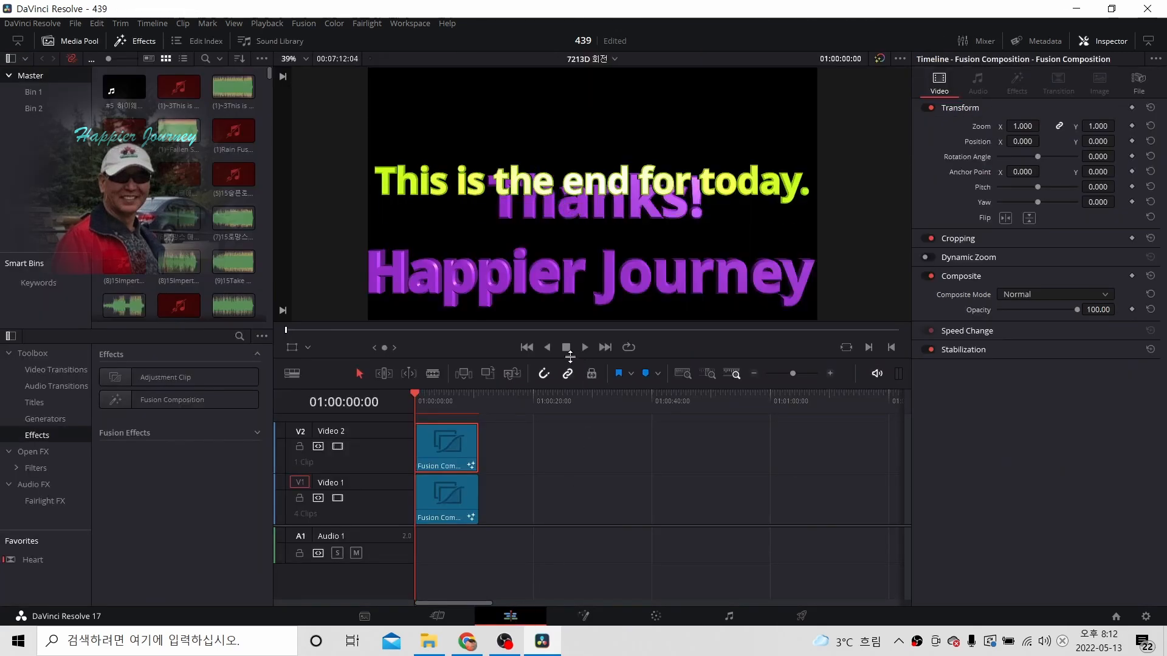
click(585, 347)
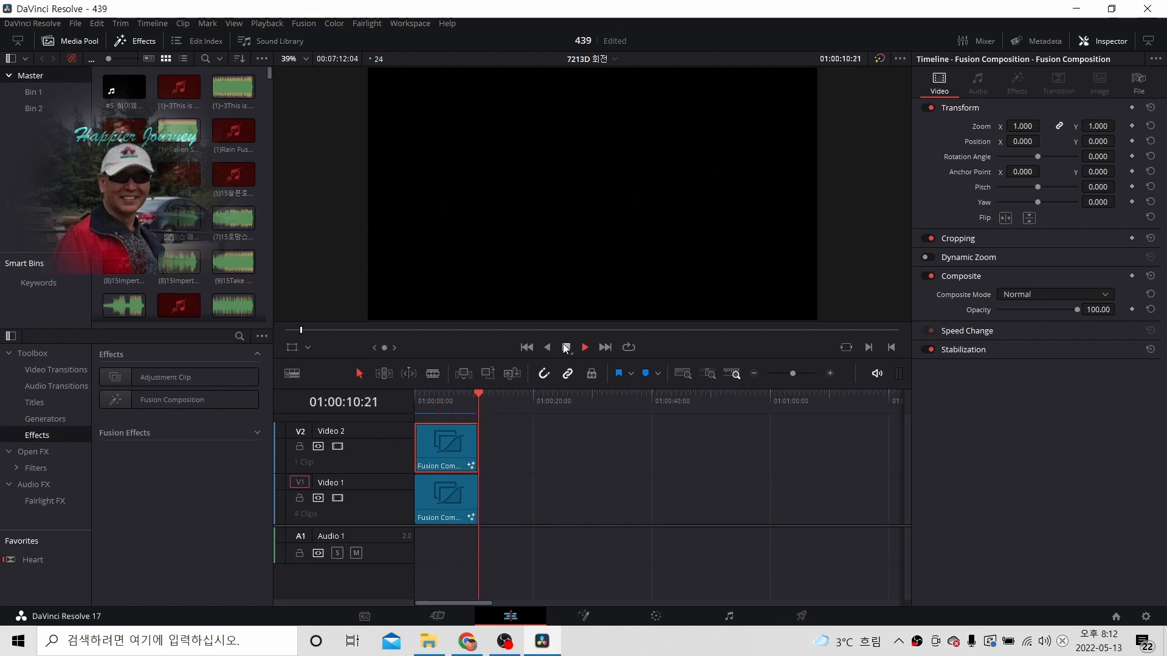
click(563, 349)
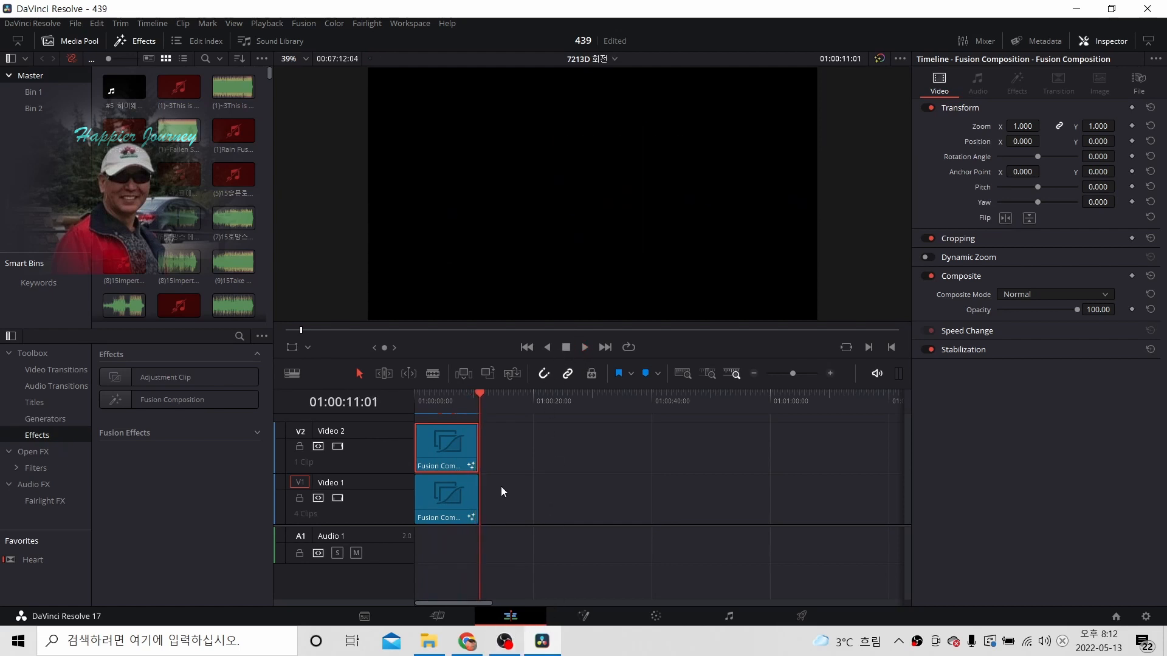
drag(481, 386, 398, 392)
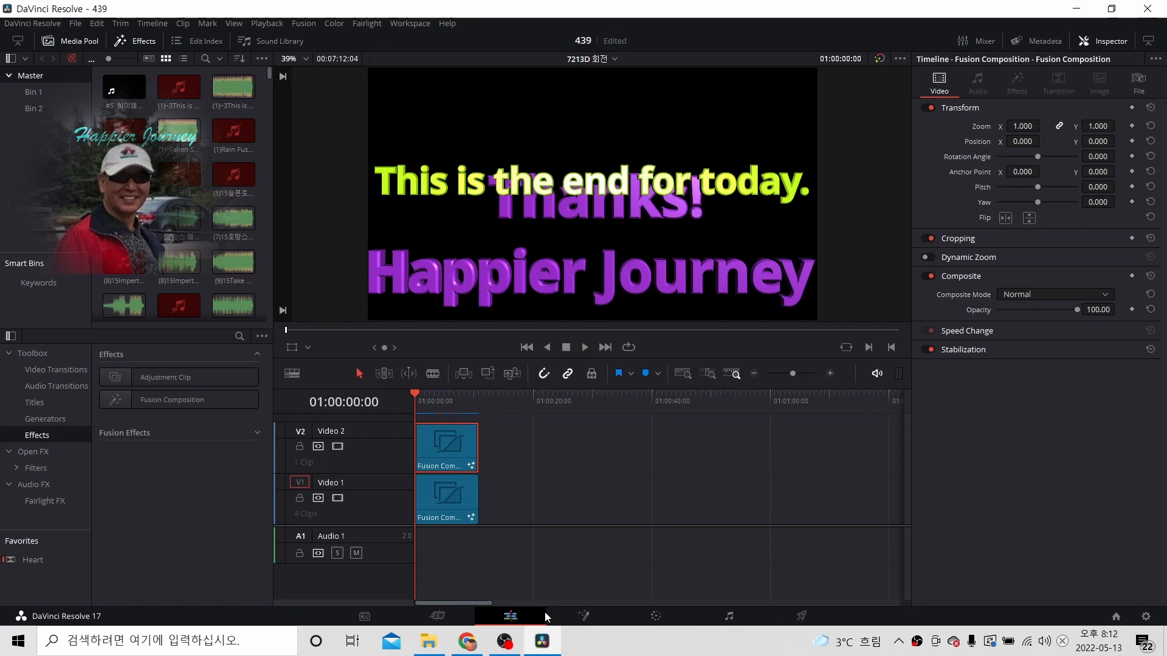
Step: Try to open the Video 1 clip's composition in Fusion while the Video 2 clip still sits above it
click(584, 616)
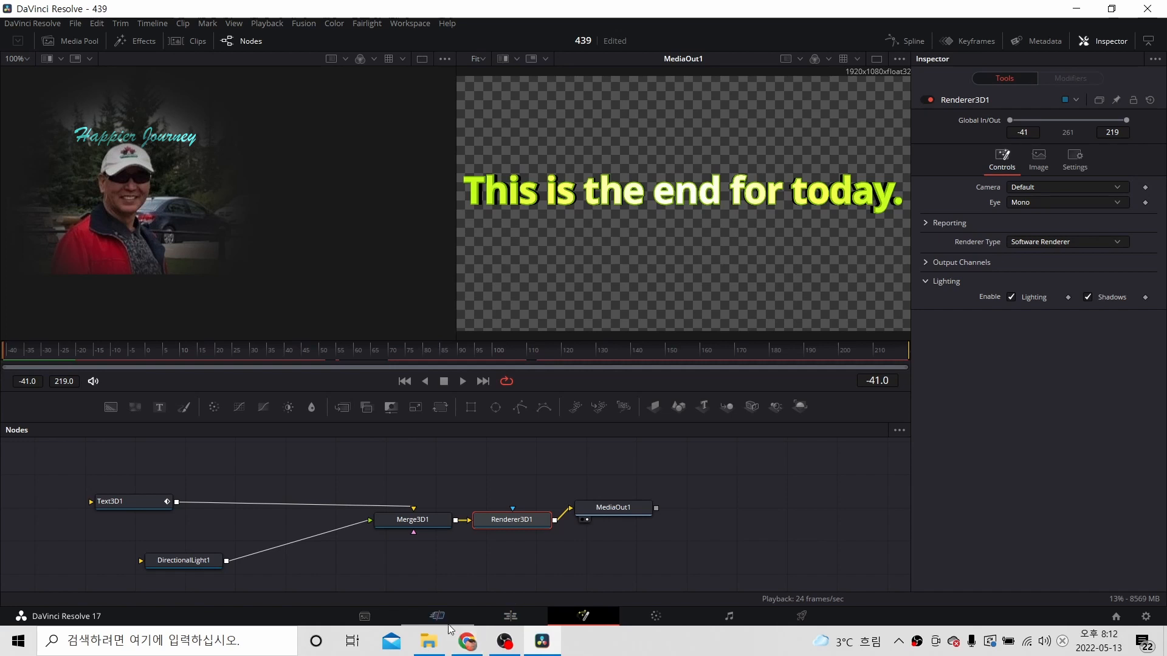
click(509, 616)
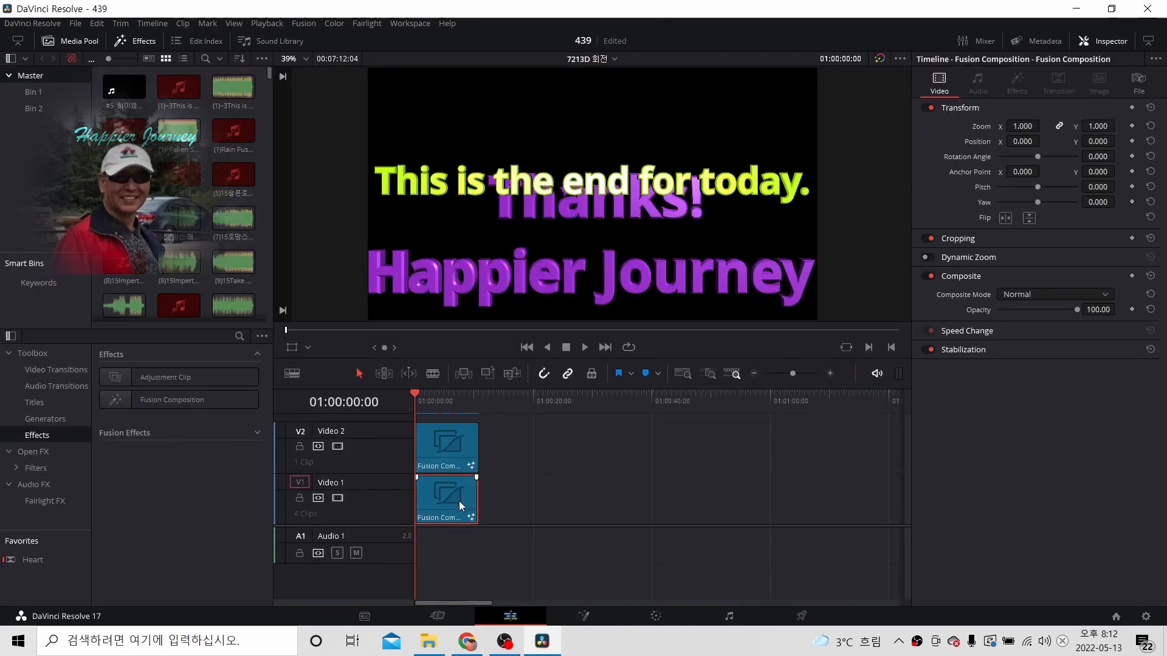
click(585, 614)
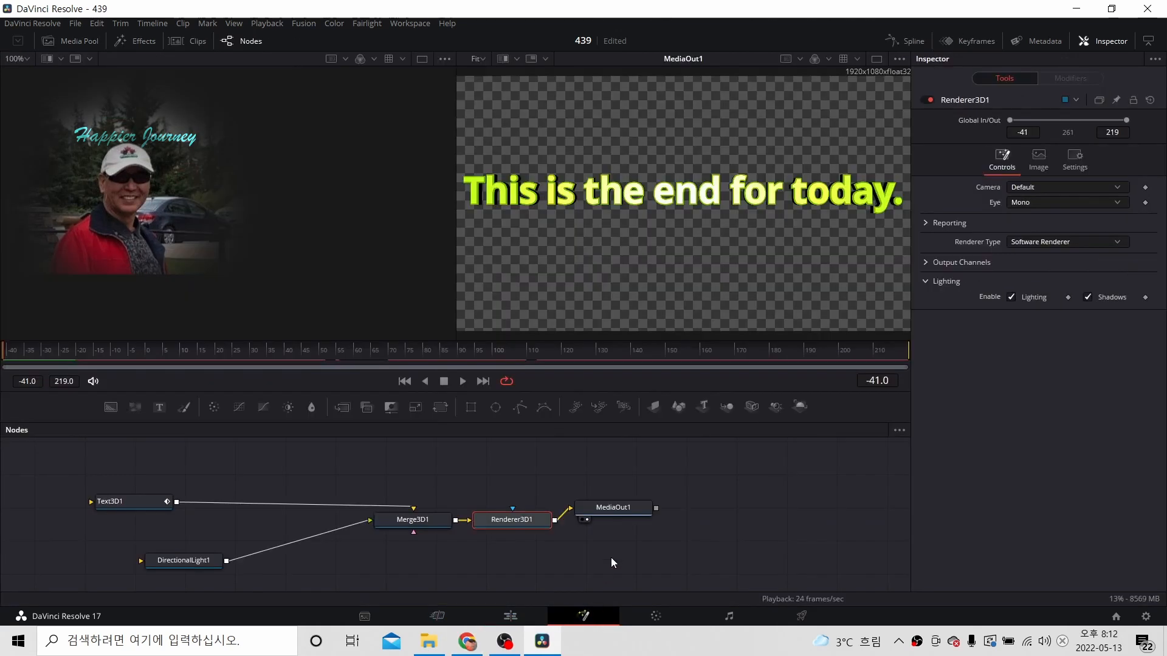
click(127, 502)
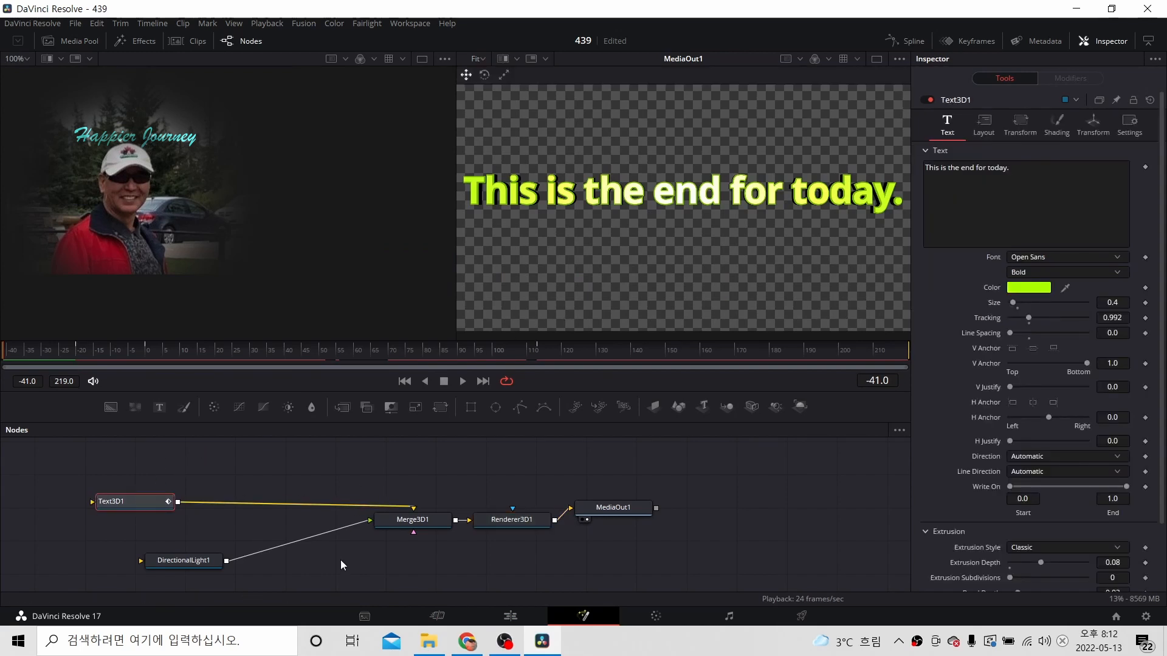
click(510, 616)
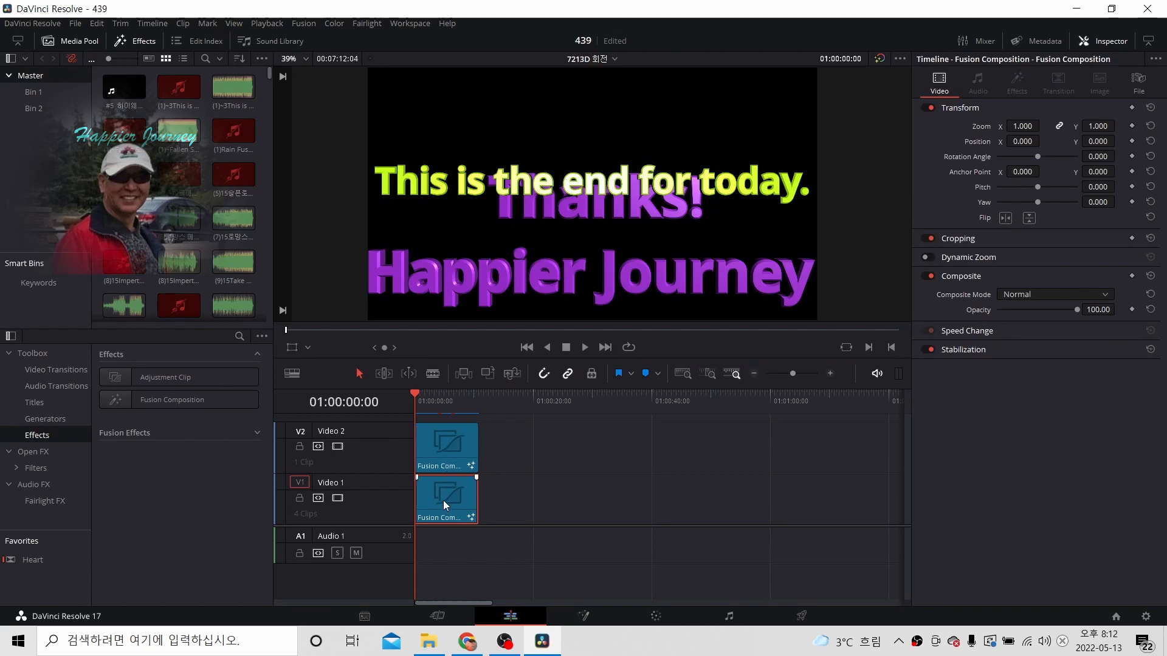
click(584, 616)
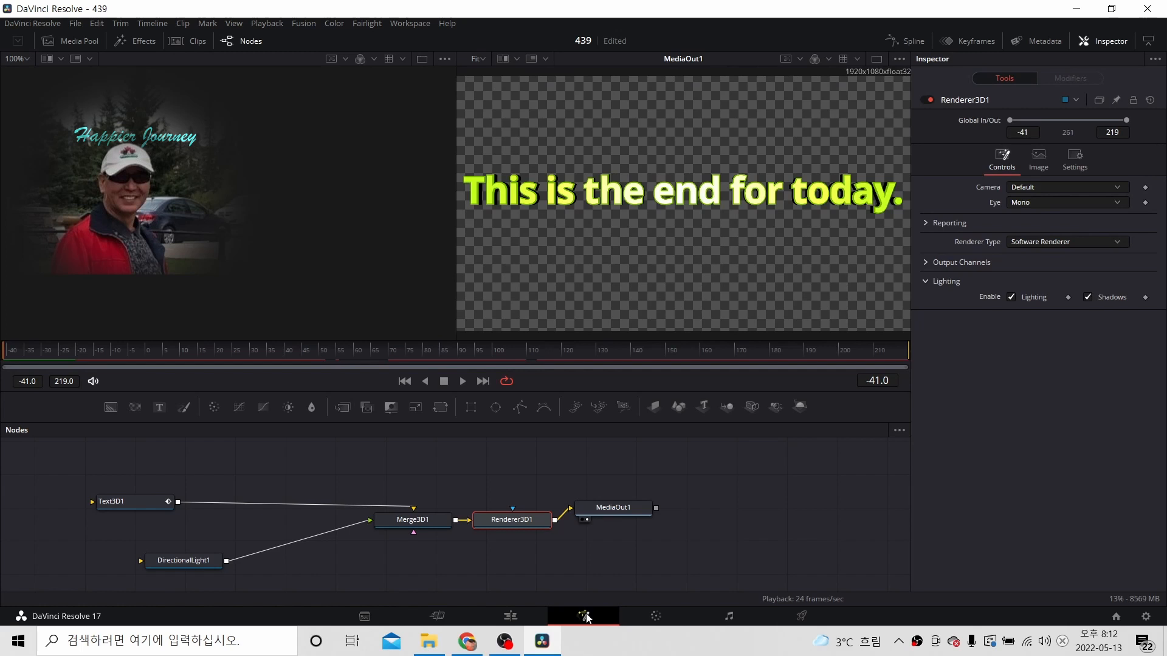
click(125, 498)
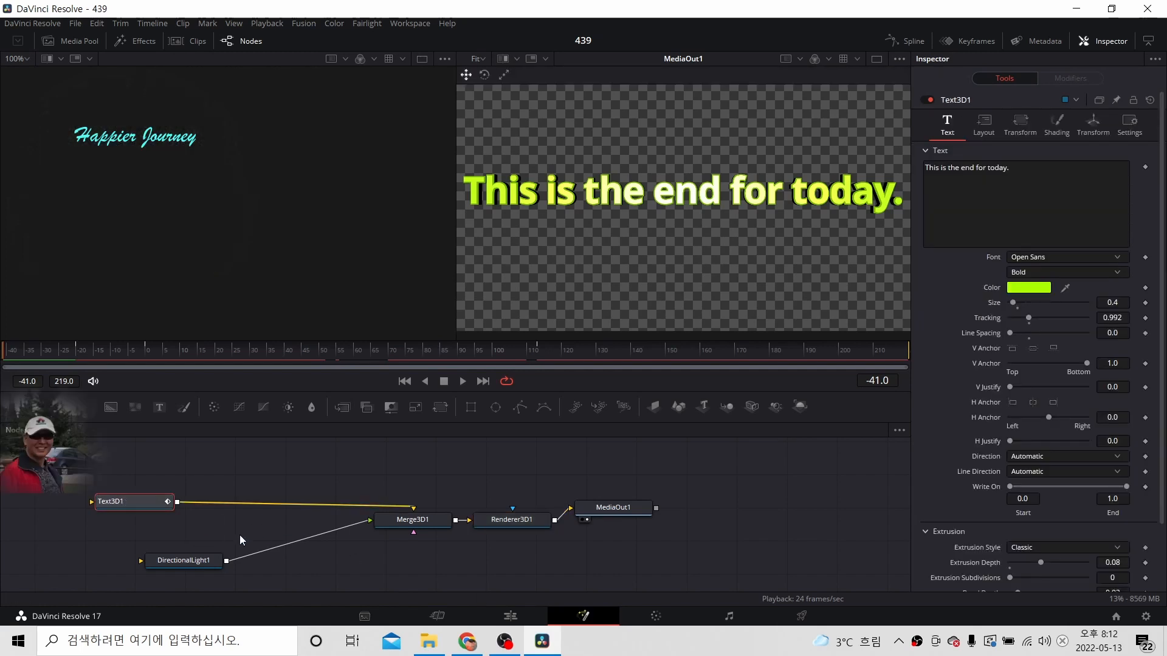
click(512, 617)
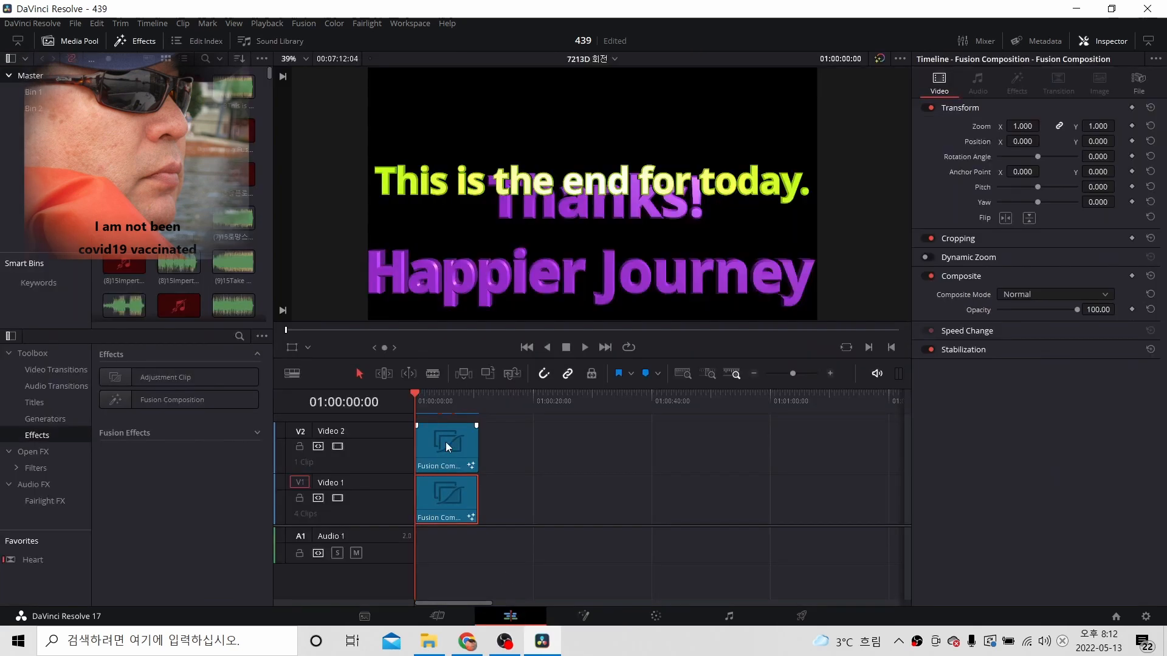
Step: Move the Video 2 clip to about 29 seconds on the timeline and open the Video 1 composition in Fusion
drag(446, 442, 612, 440)
click(436, 512)
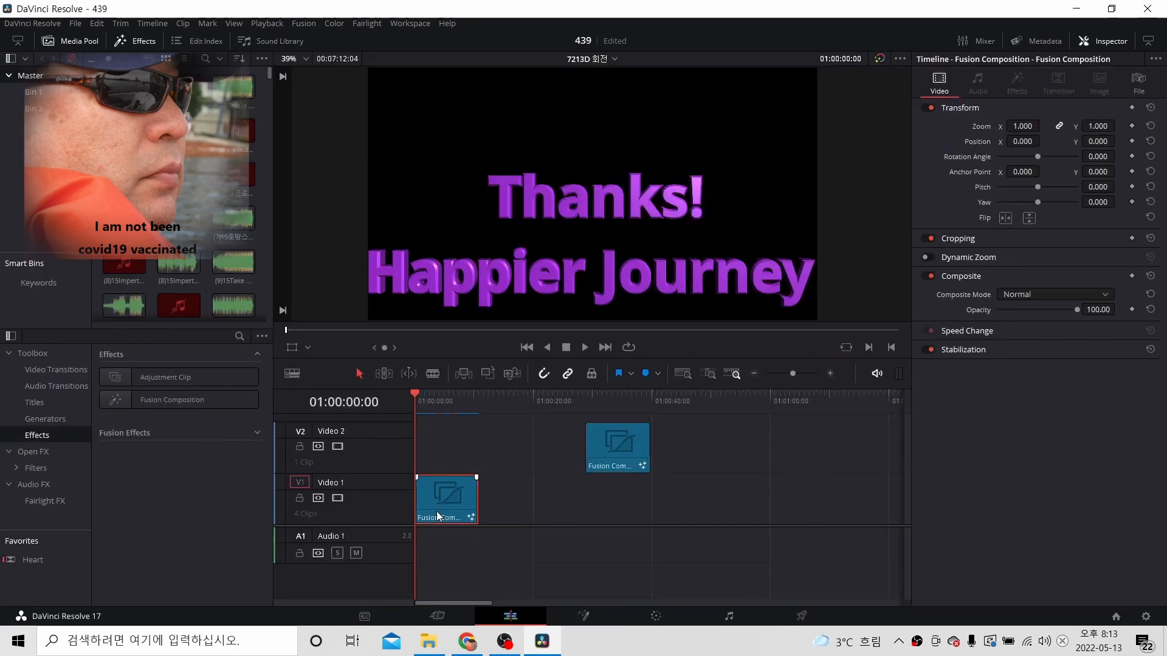
click(582, 623)
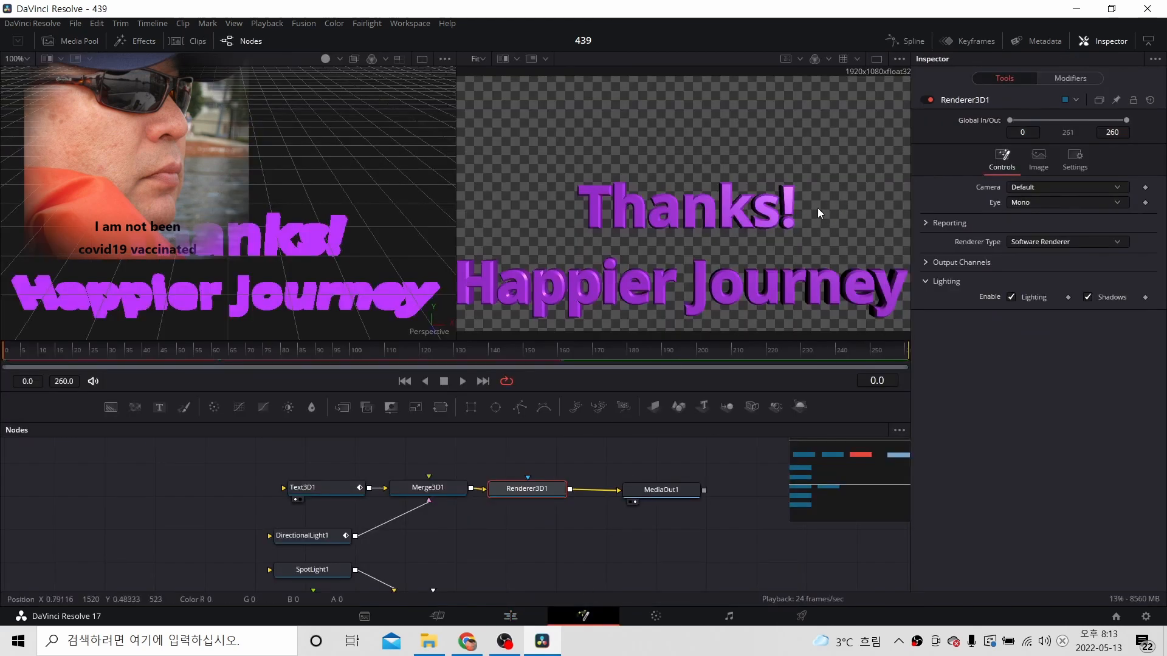
Step: Insert a blank line between "Thanks!" and "Happier Journey" in Video 1's Text3D1, and move the Video 2 clip back to the timeline start
click(329, 489)
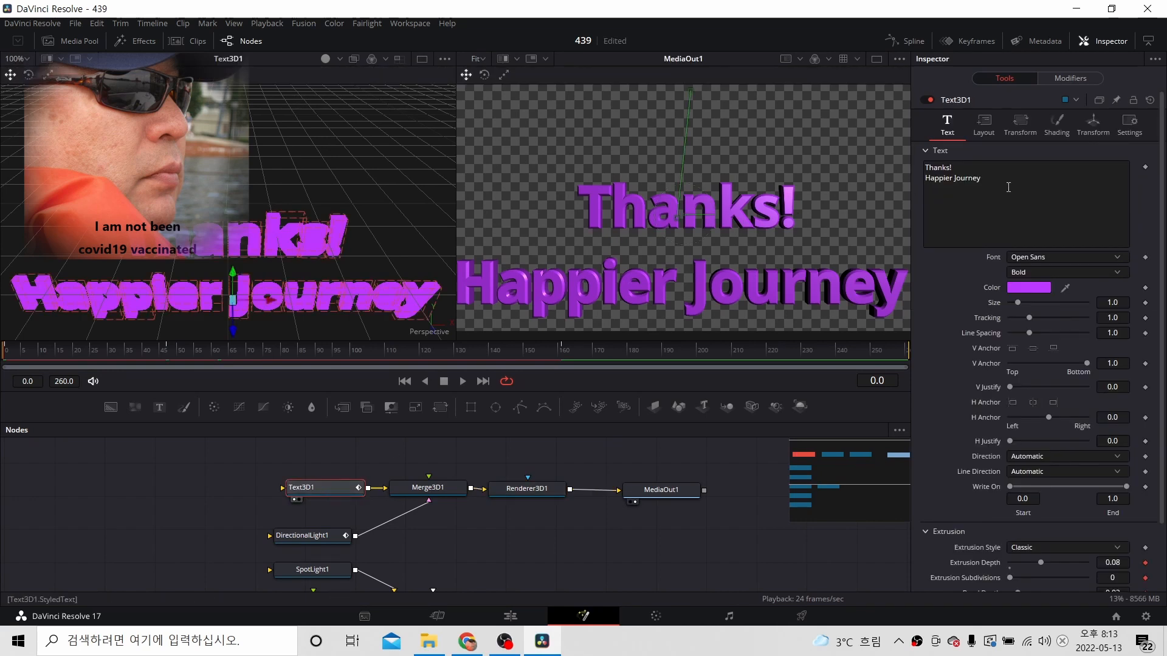
click(964, 168)
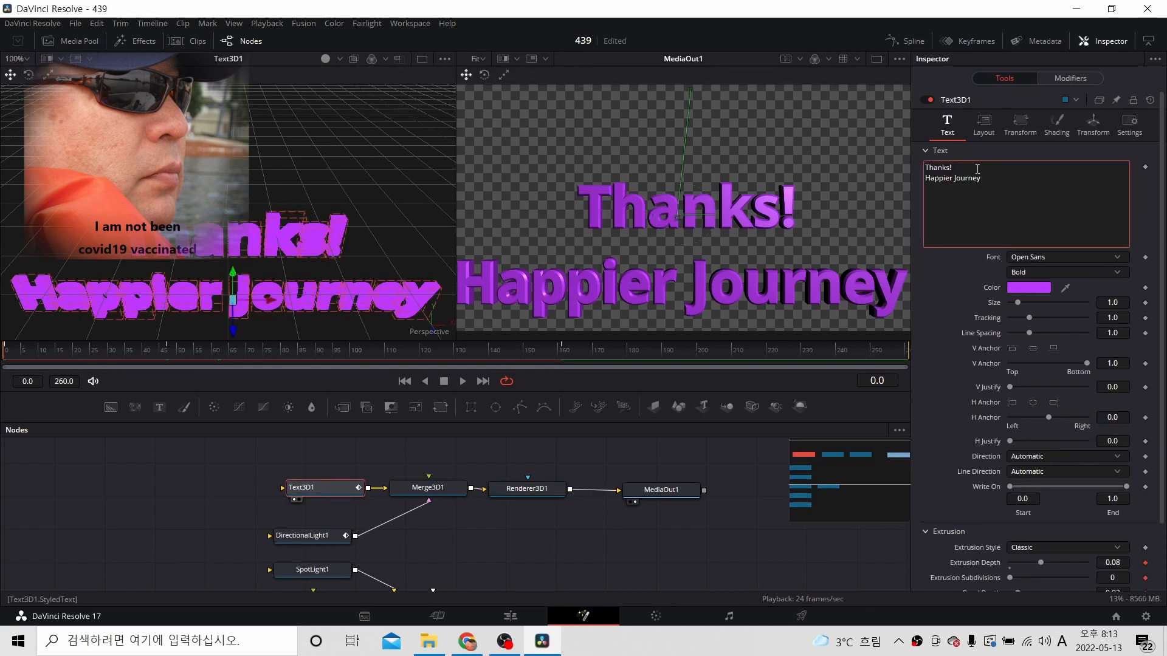
key(Return)
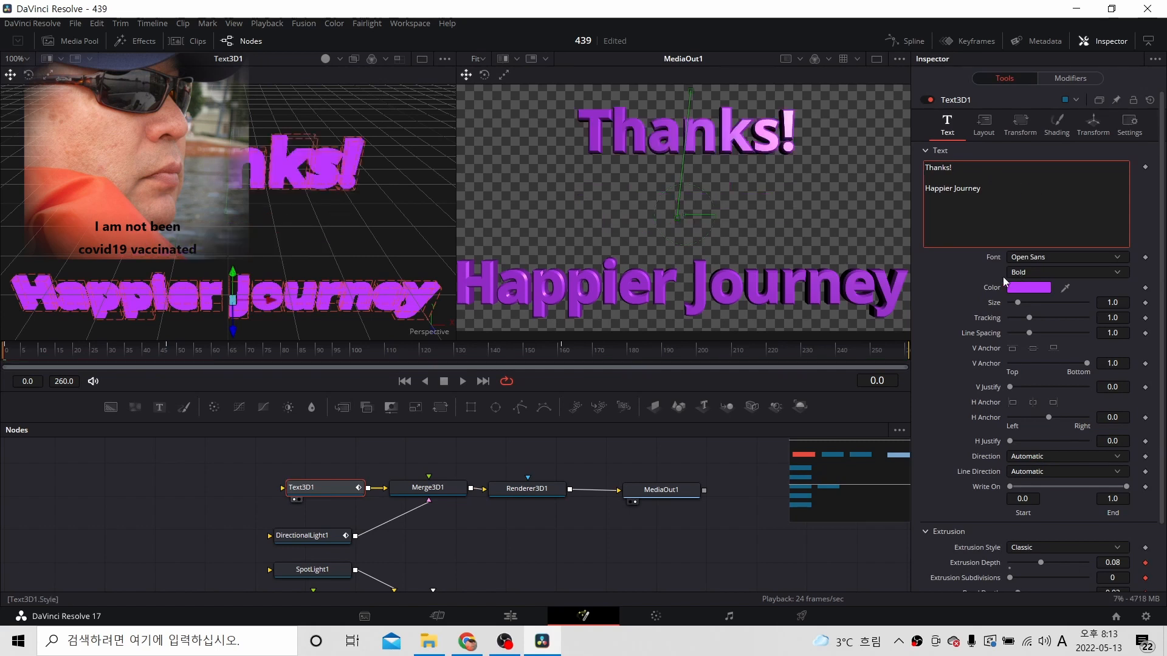
click(509, 616)
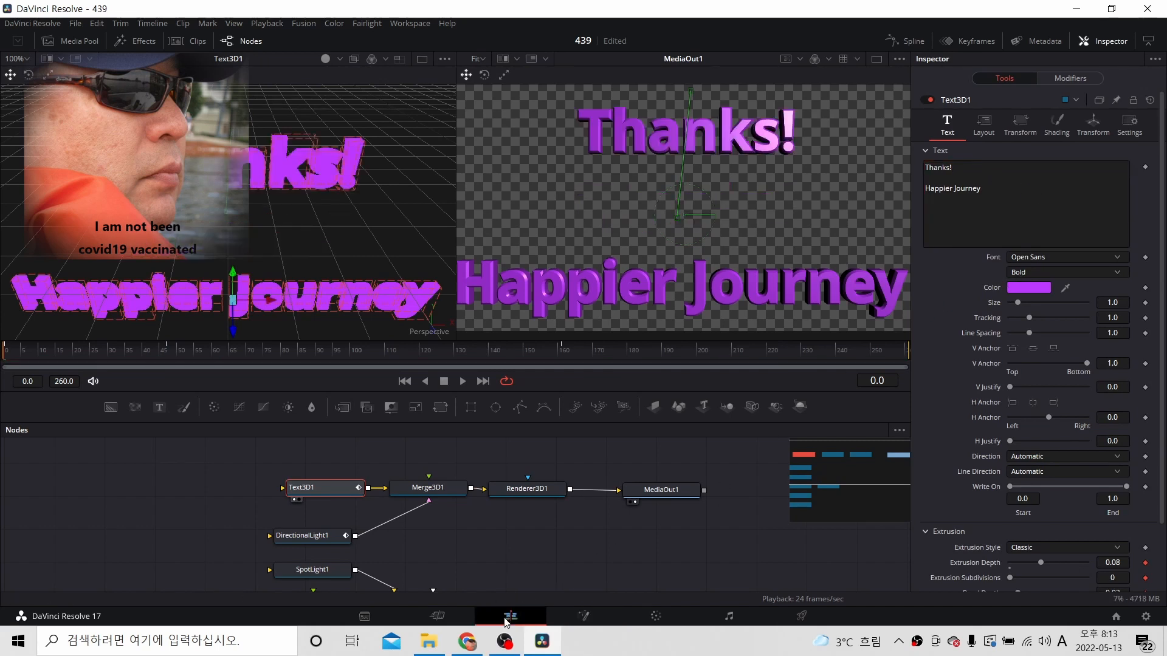
drag(630, 441, 450, 446)
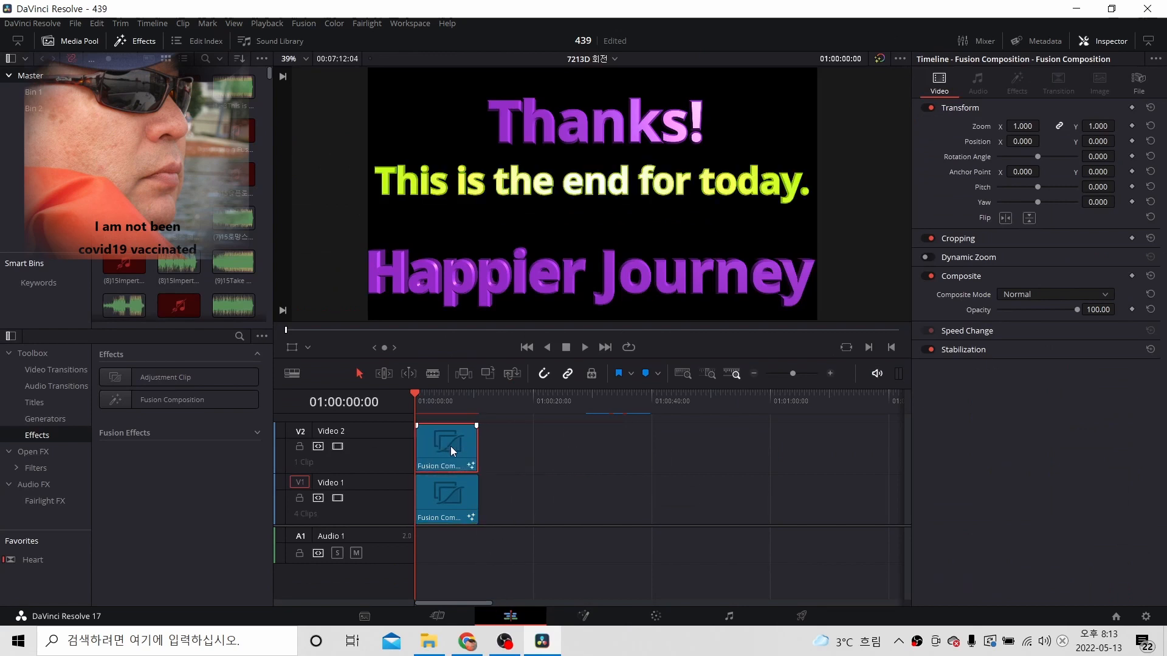
Step: Play the stacked titles together to check their vertical spacing, then return the playhead to the start
click(584, 347)
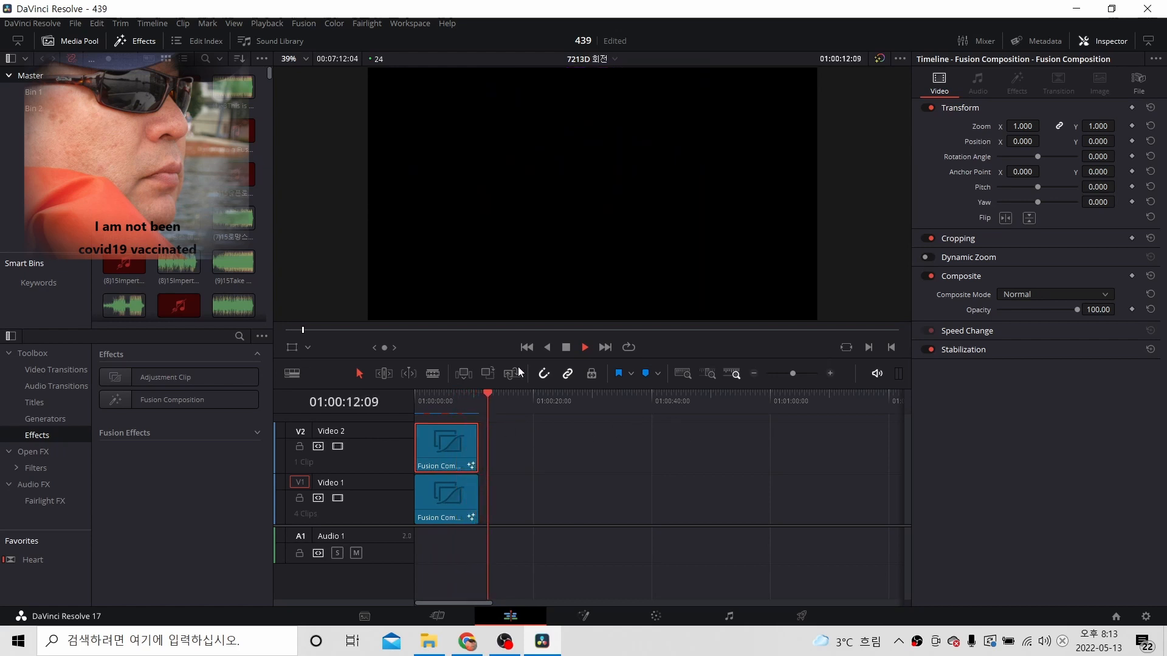
click(566, 348)
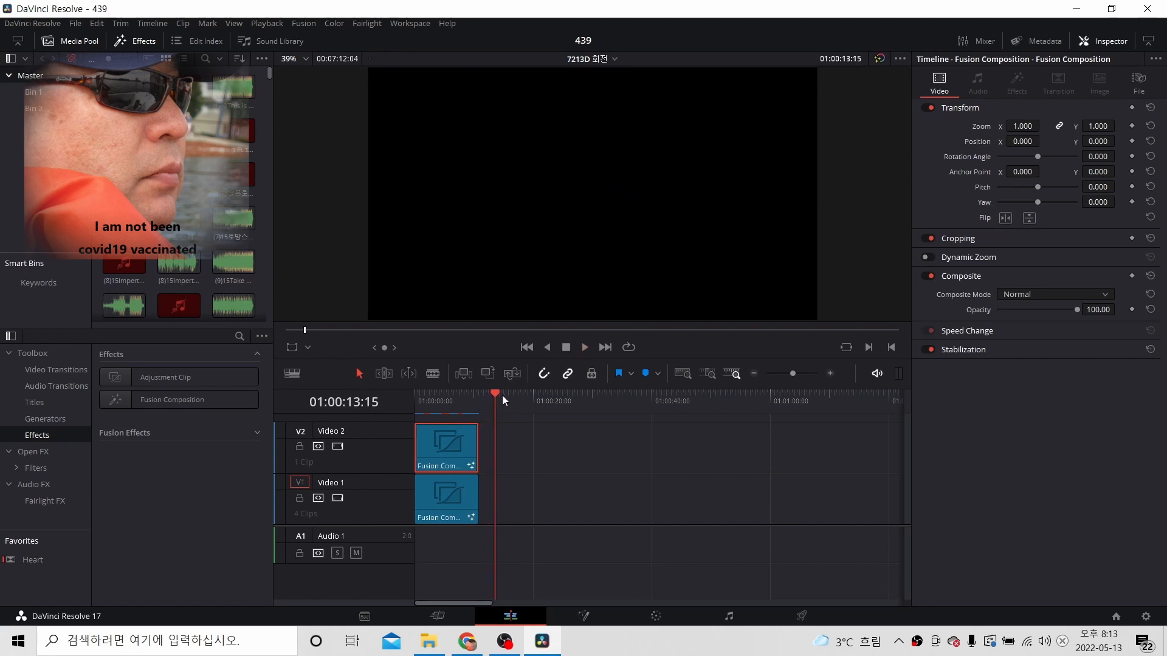
click(437, 394)
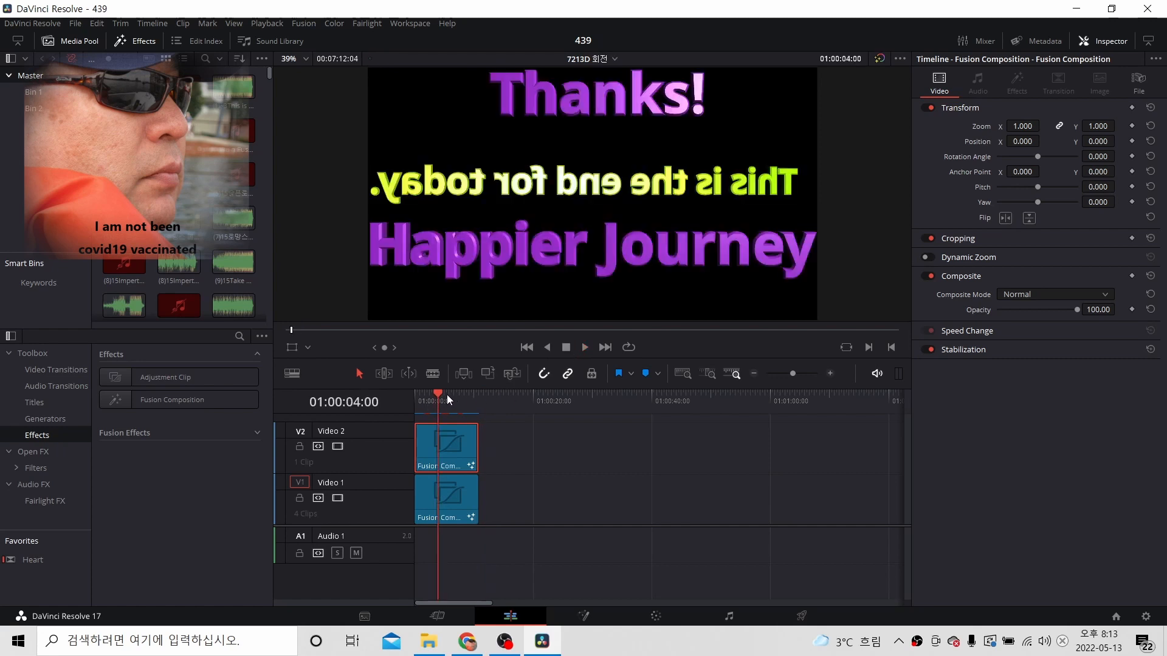
drag(436, 392, 404, 392)
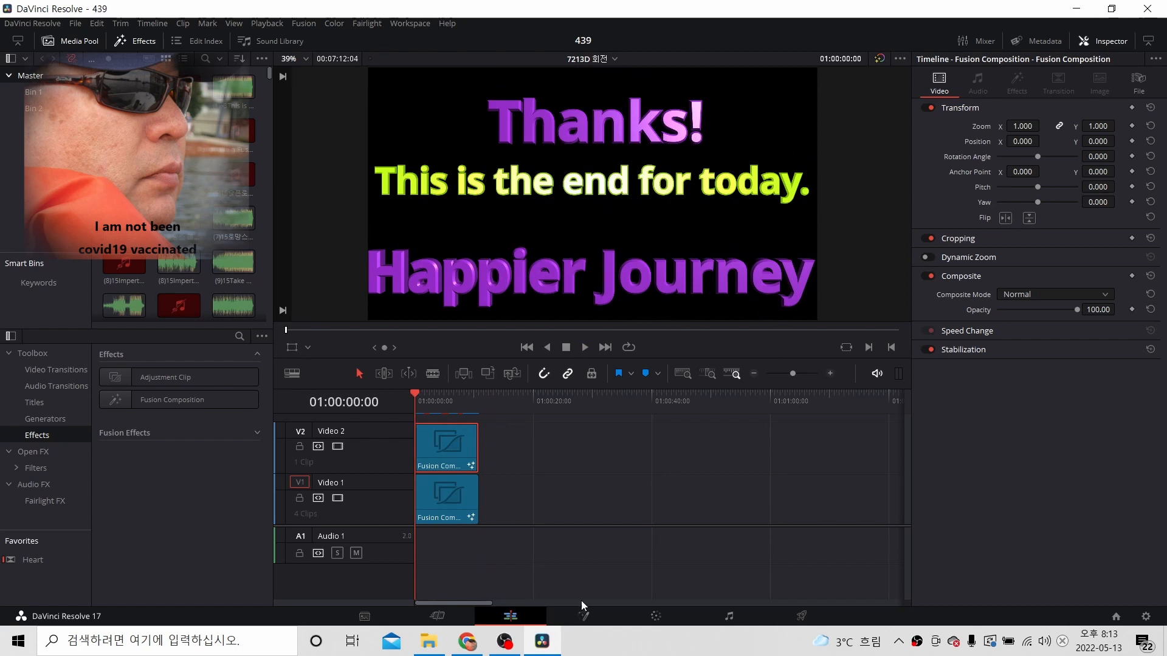
Step: Try to open the Video 1 composition's Text3D1 in Fusion with the Video 2 clip stacked above it
click(582, 616)
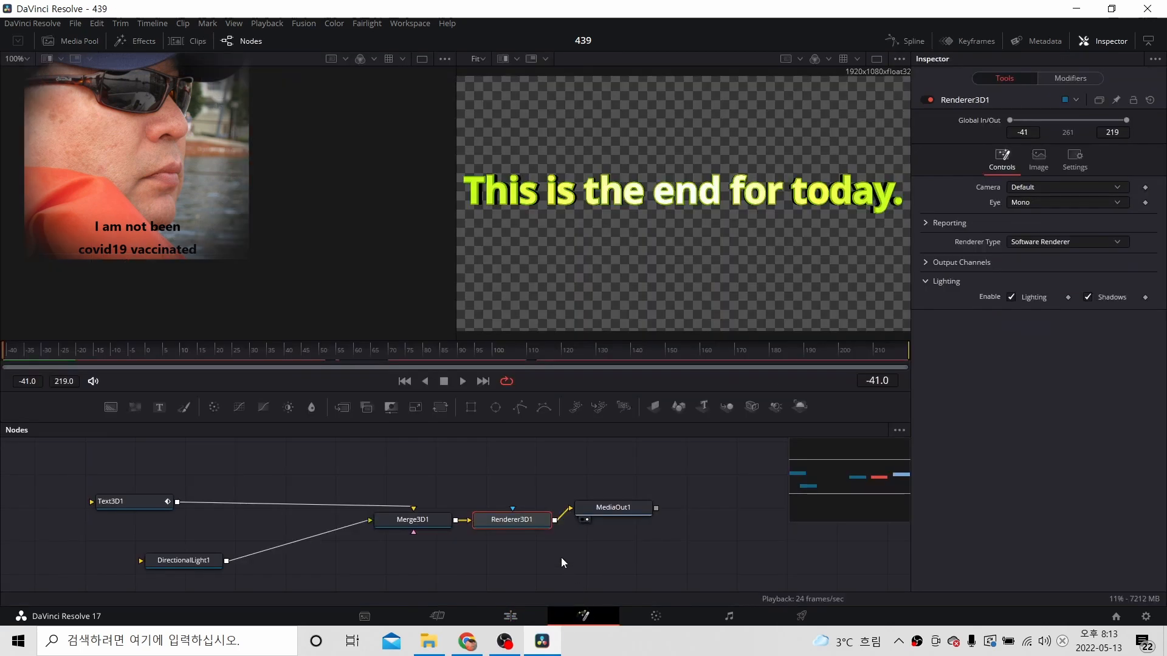
click(136, 500)
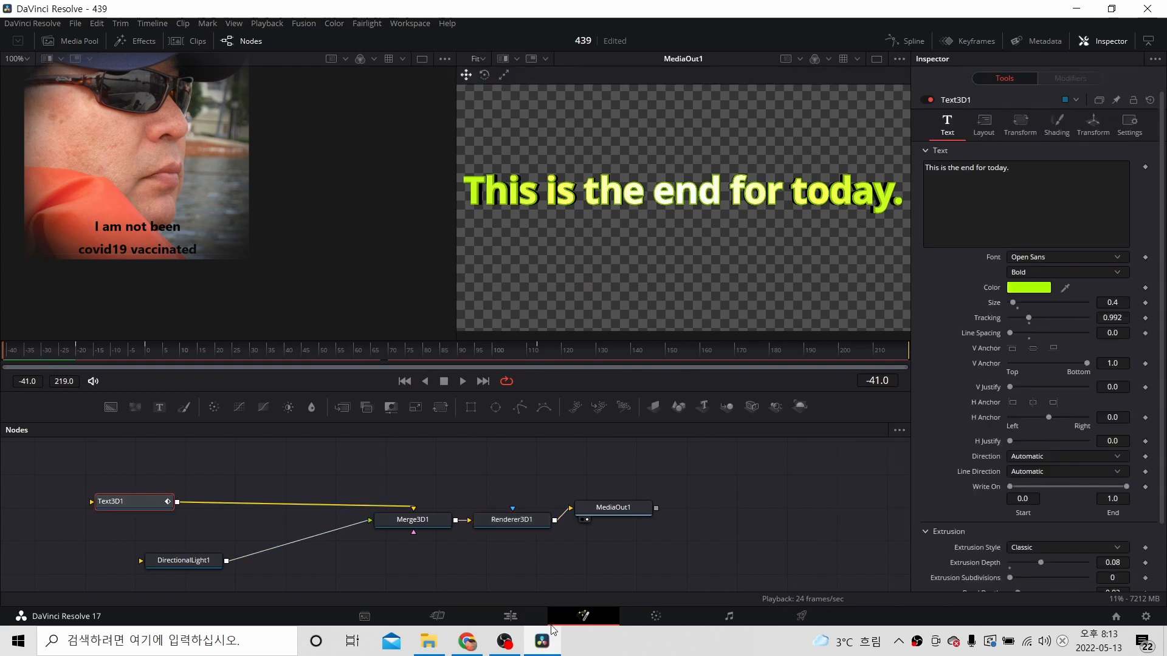
click(511, 616)
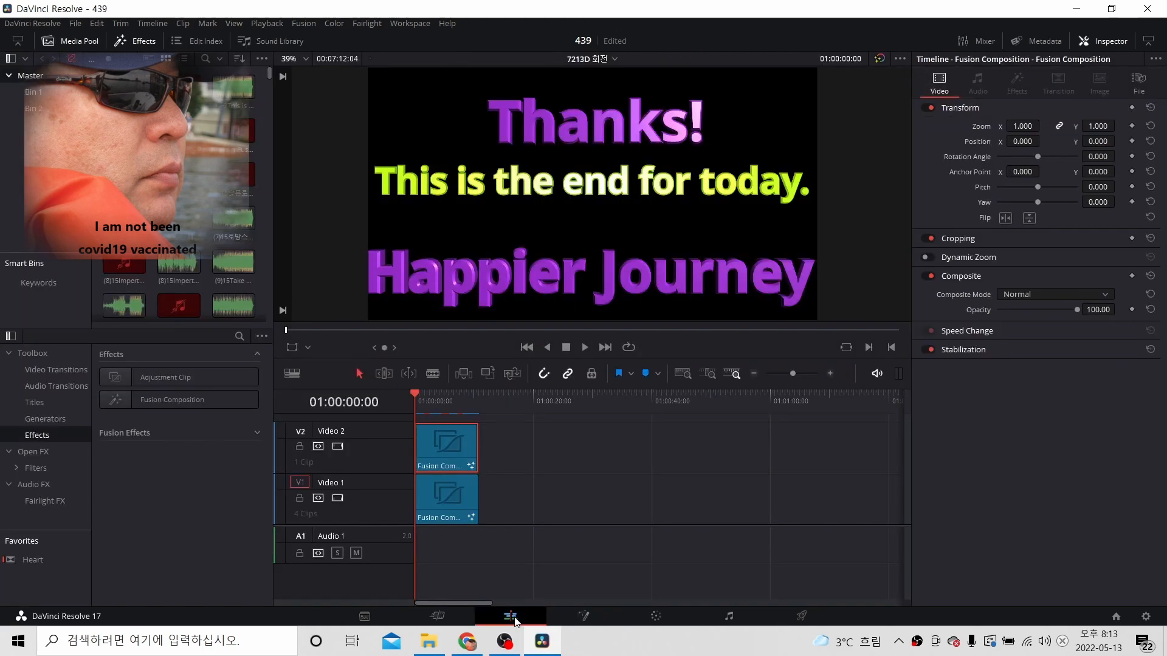
click(439, 495)
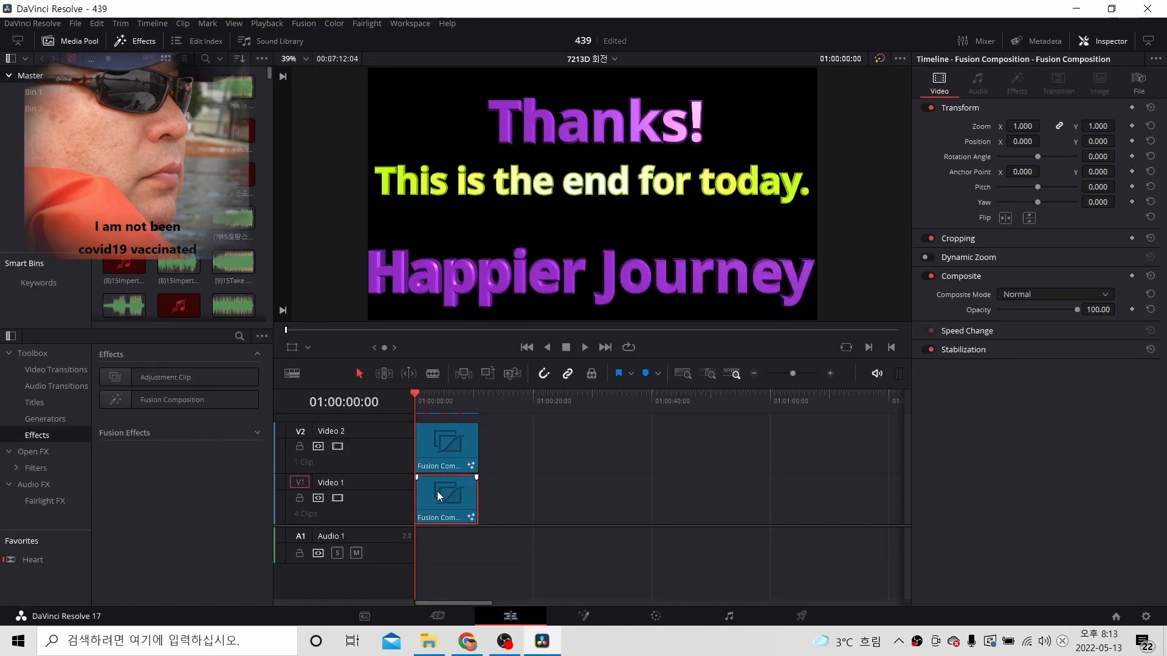
click(582, 615)
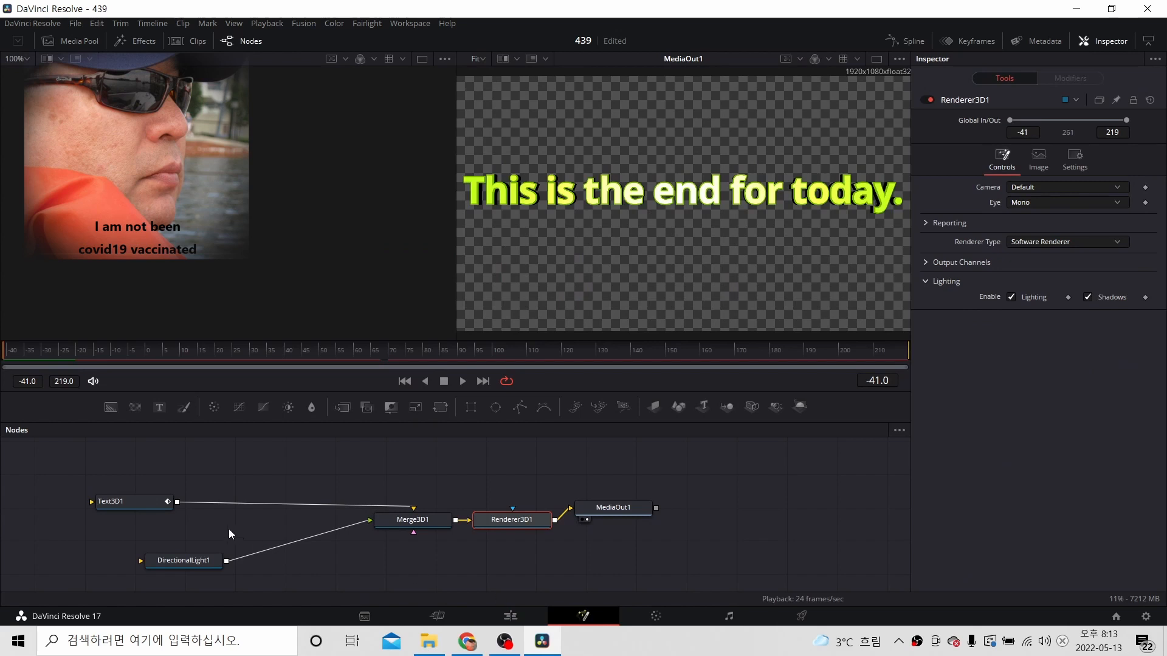
click(143, 502)
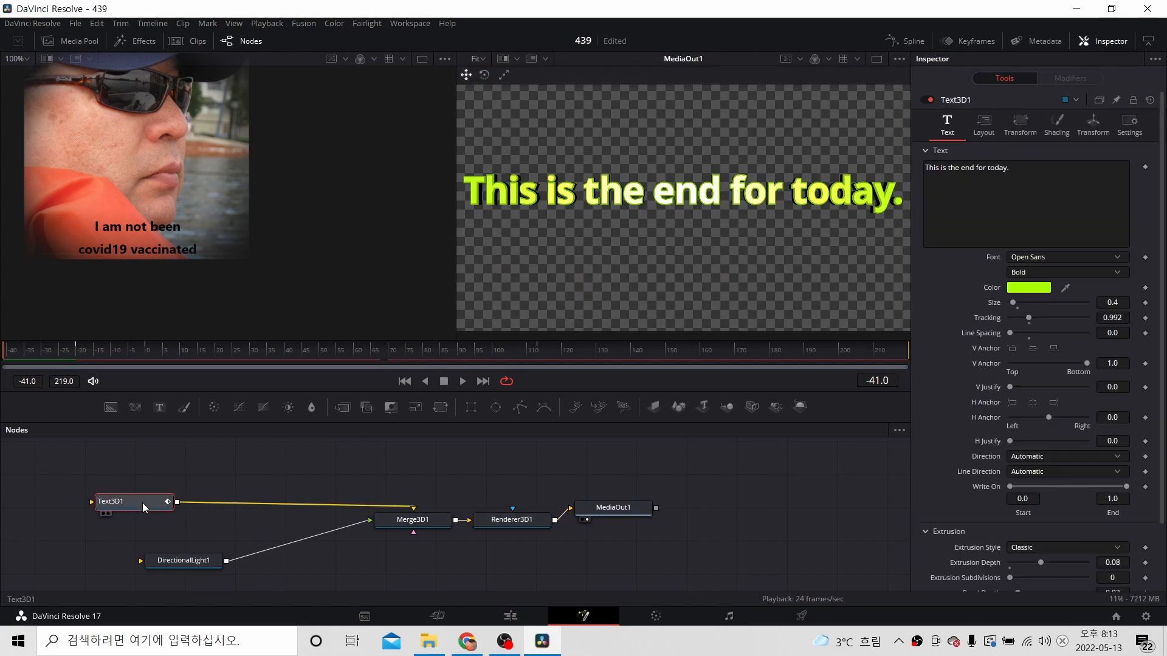
Step: Move the Video 2 clip to about 23 seconds on the timeline and open Text3D1 in the Video 1 composition
click(505, 616)
drag(450, 434, 585, 436)
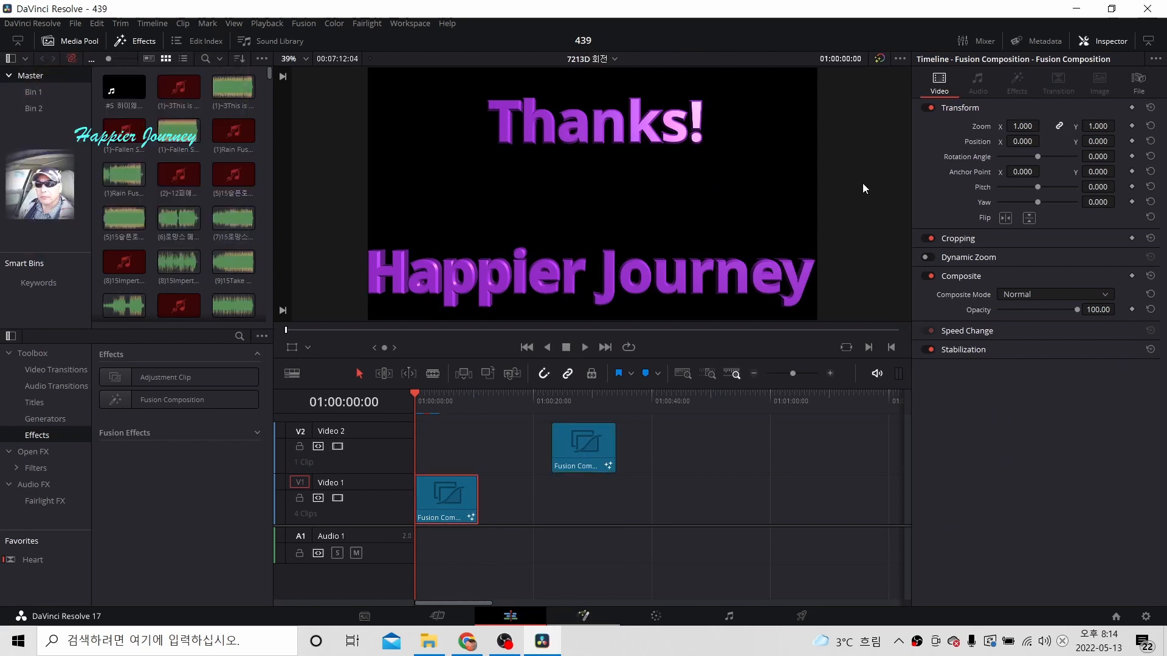
key(shift+5)
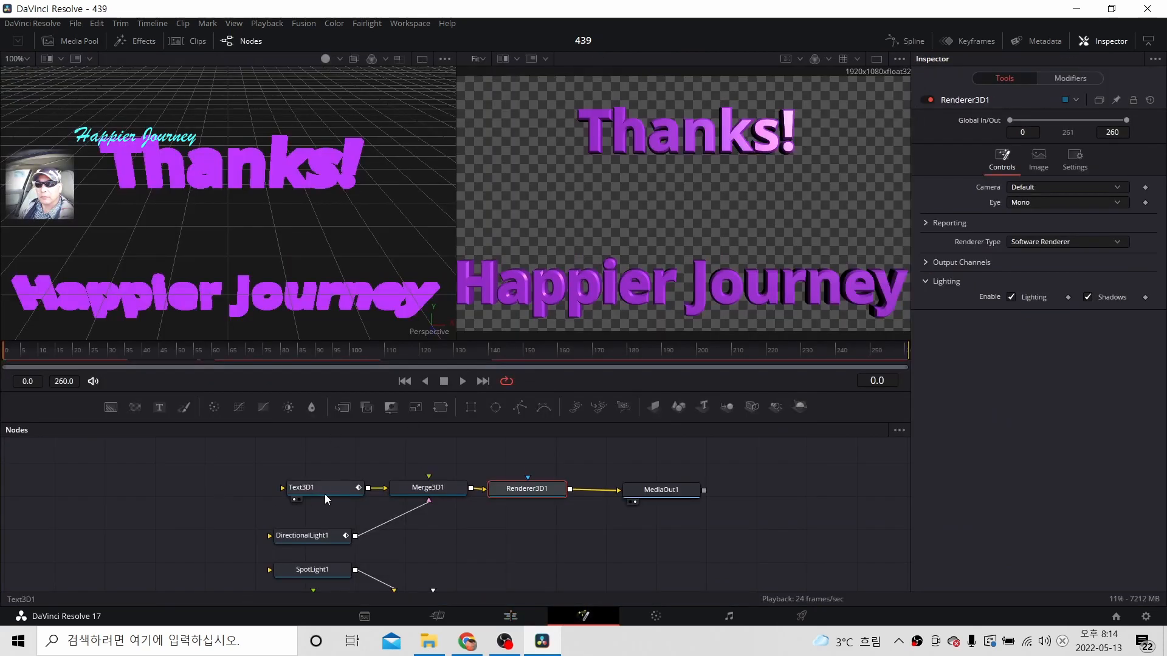
click(325, 488)
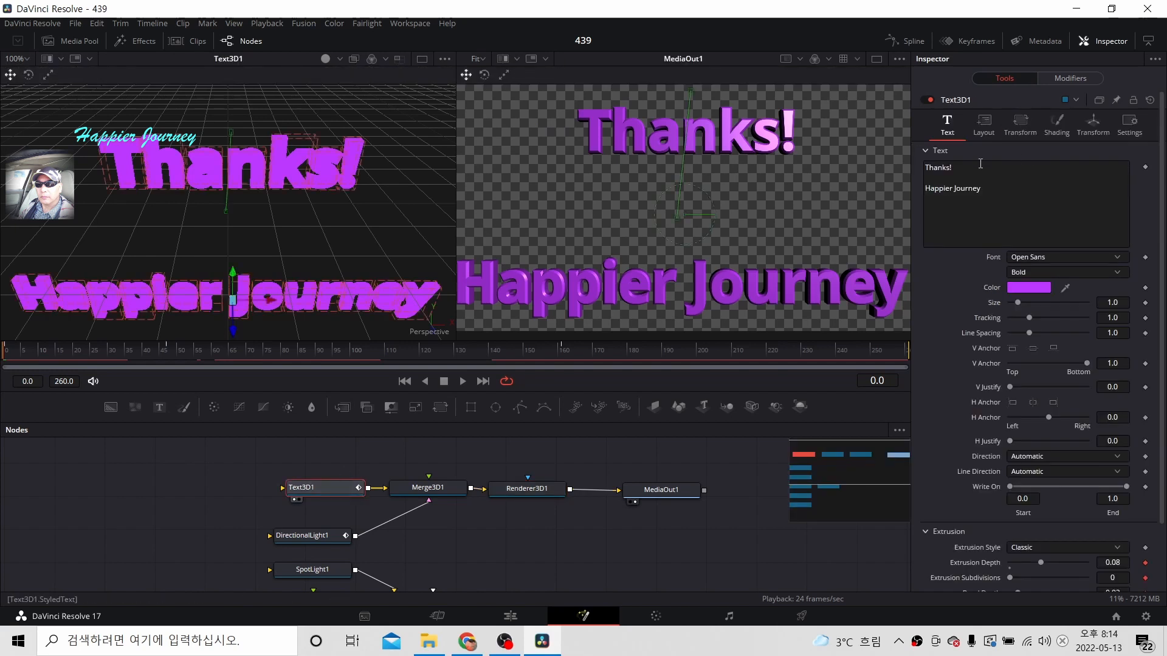
Step: Shift the "Thanks! Happier Journey" text slightly lower in the MediaOut1 view, and return the Video 2 clip to the timeline start
click(677, 215)
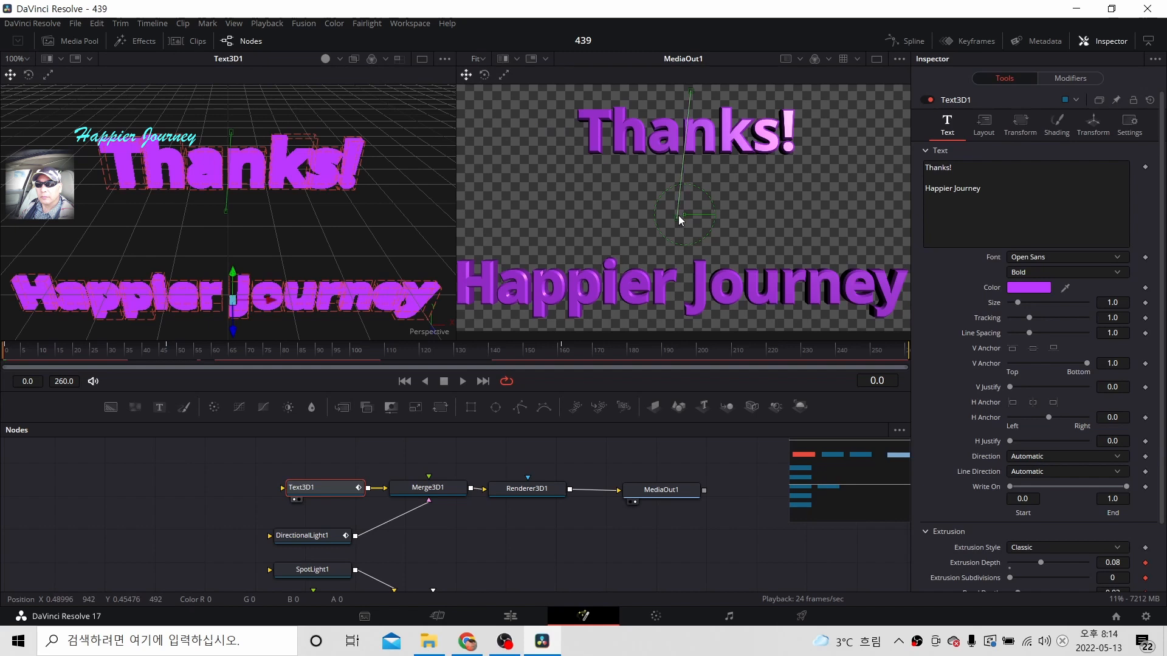
drag(675, 216, 692, 249)
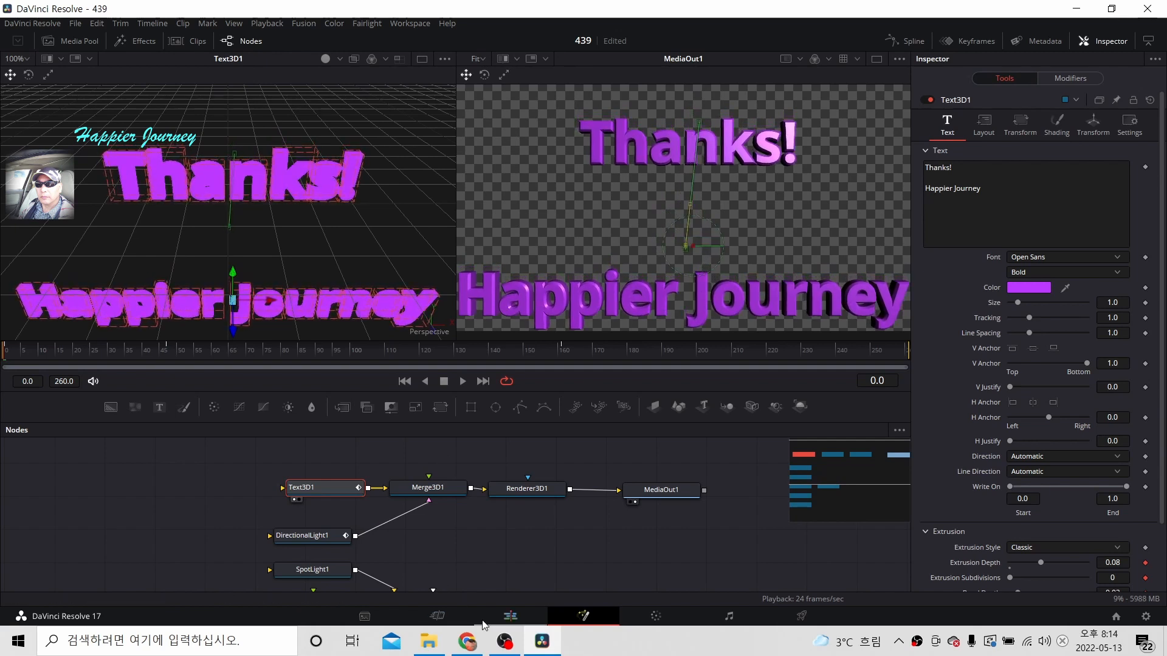
click(510, 616)
drag(560, 461, 433, 447)
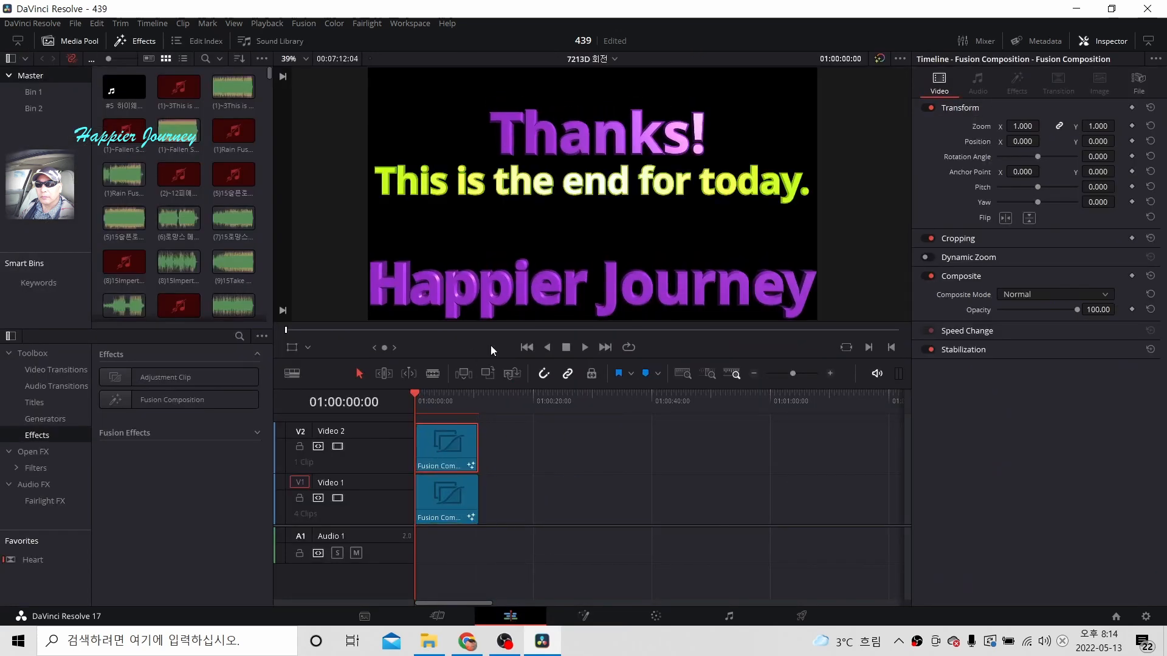
Step: Play the timeline to check the repositioned purple title around the green one, then return the playhead to the start
click(584, 346)
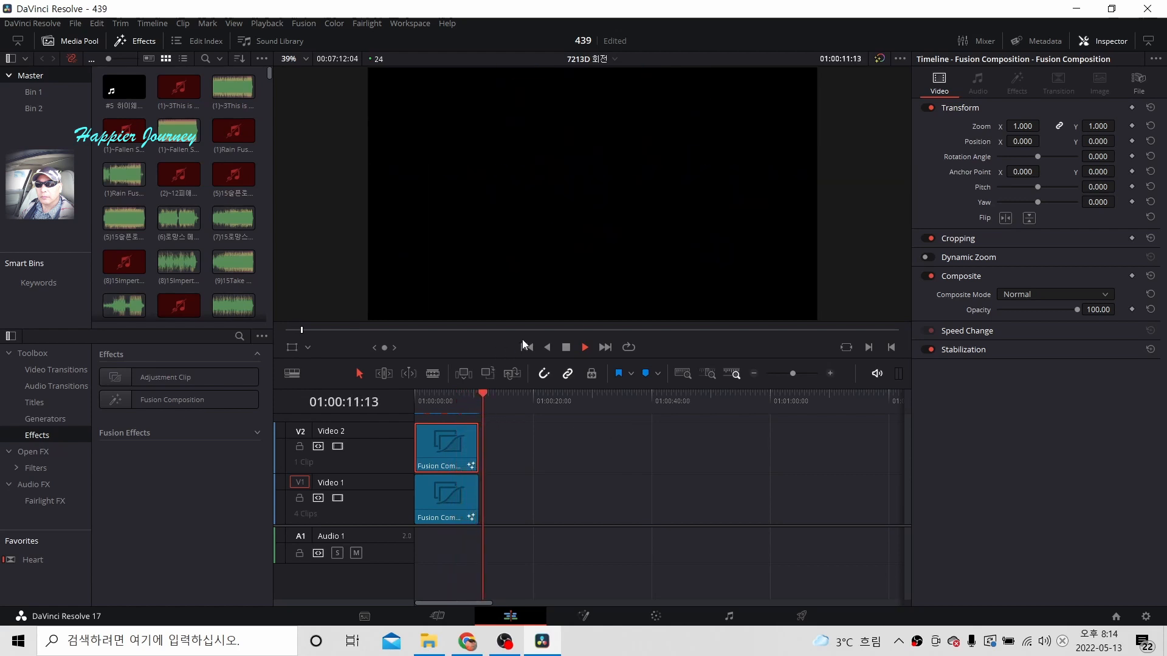
click(566, 349)
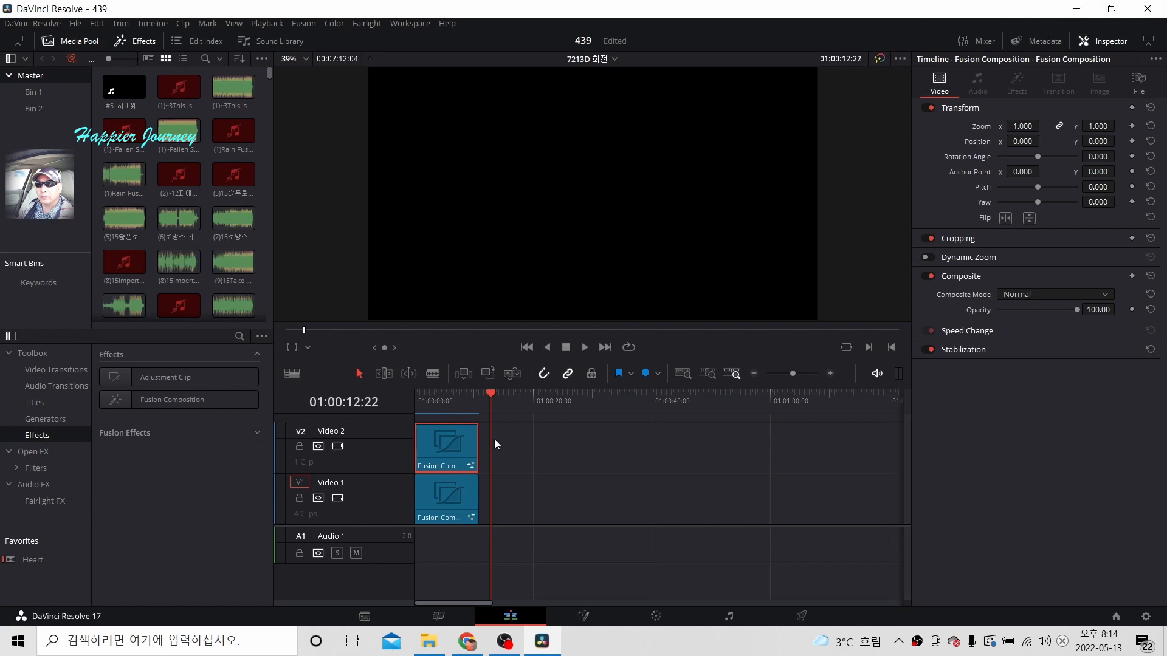
drag(493, 395, 386, 421)
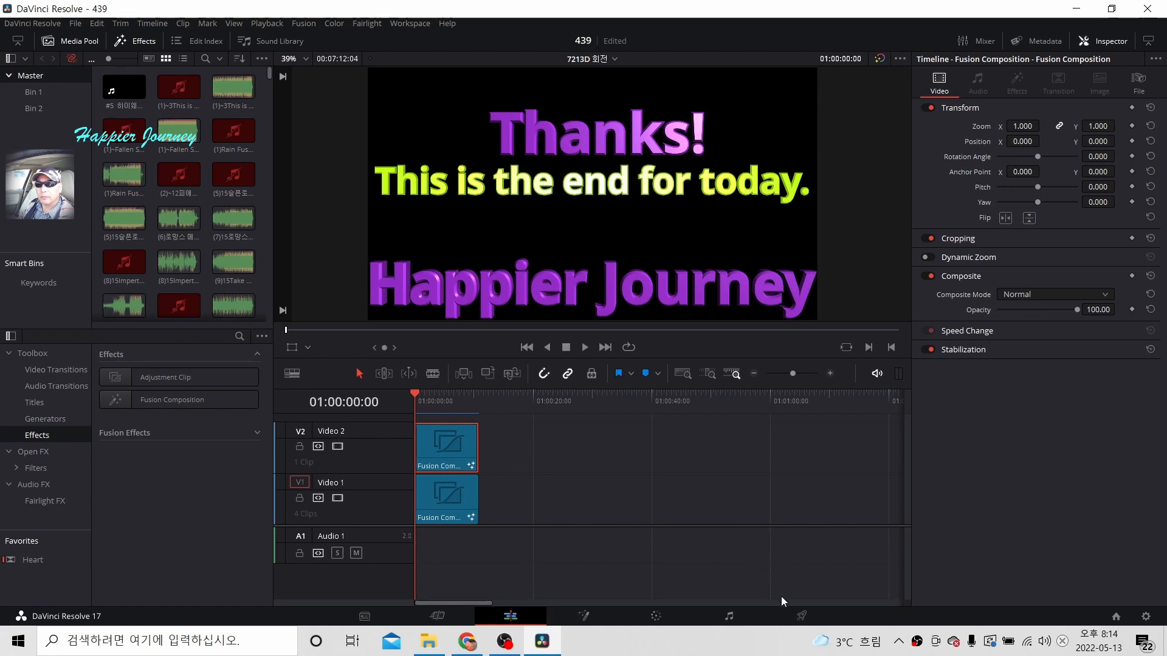
Step: Delete the nested timeline clip and the adjacent VOD video with its audio near 01:05:40, and return the playhead to the start
click(799, 617)
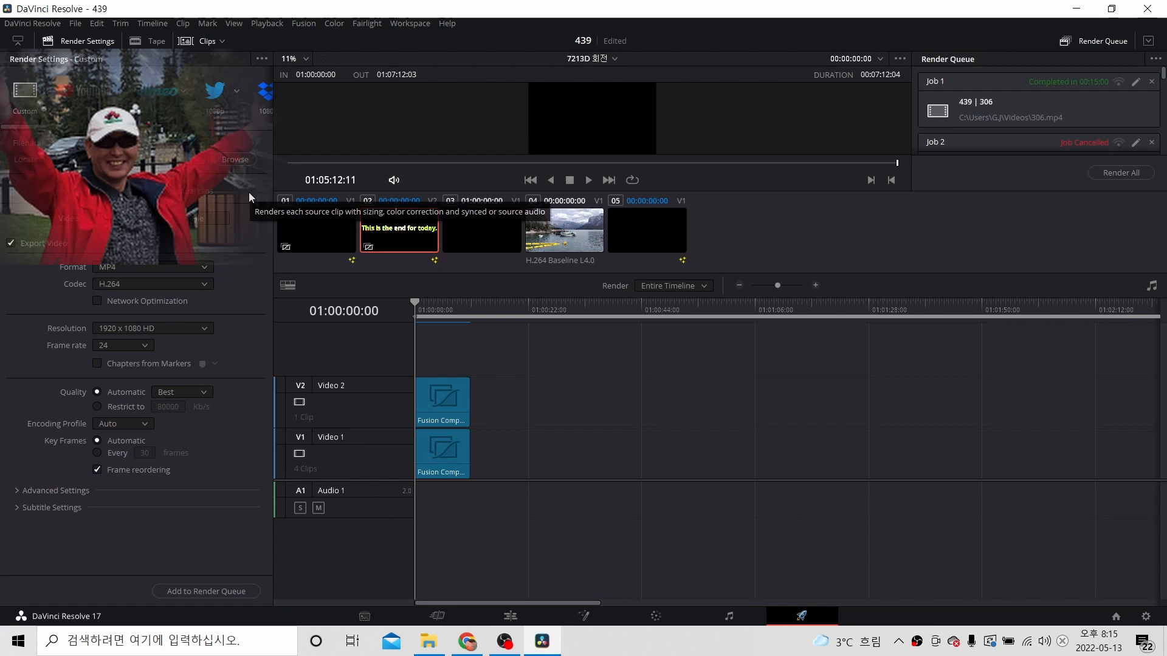
drag(573, 604, 784, 601)
click(515, 616)
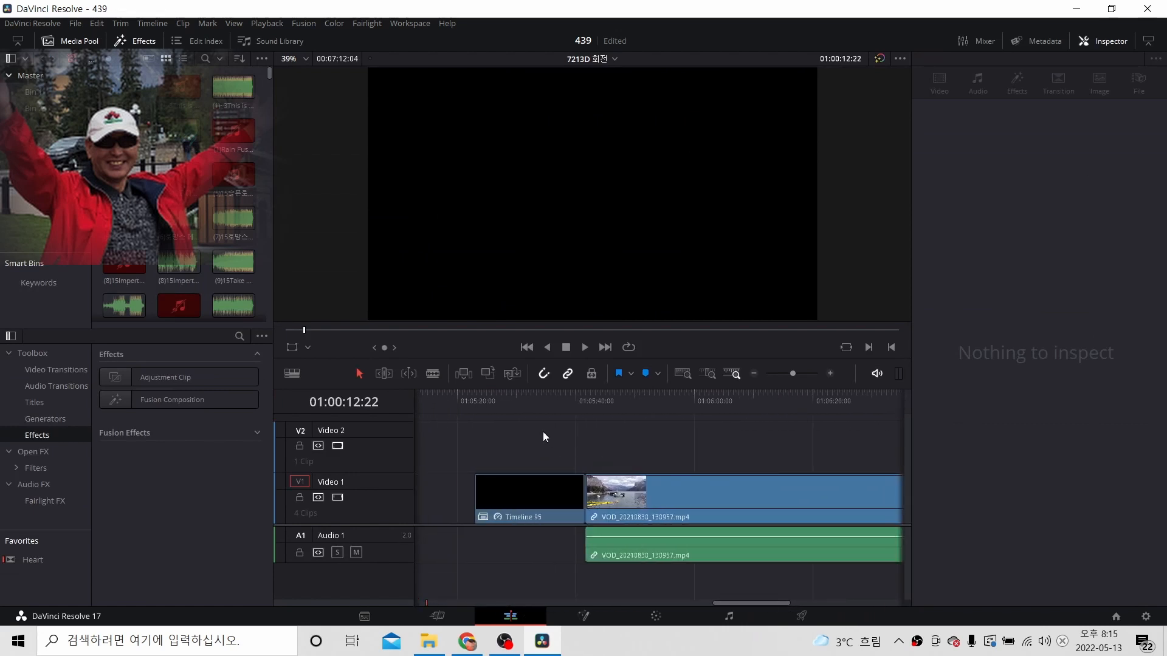
drag(542, 431, 782, 560)
key(Delete)
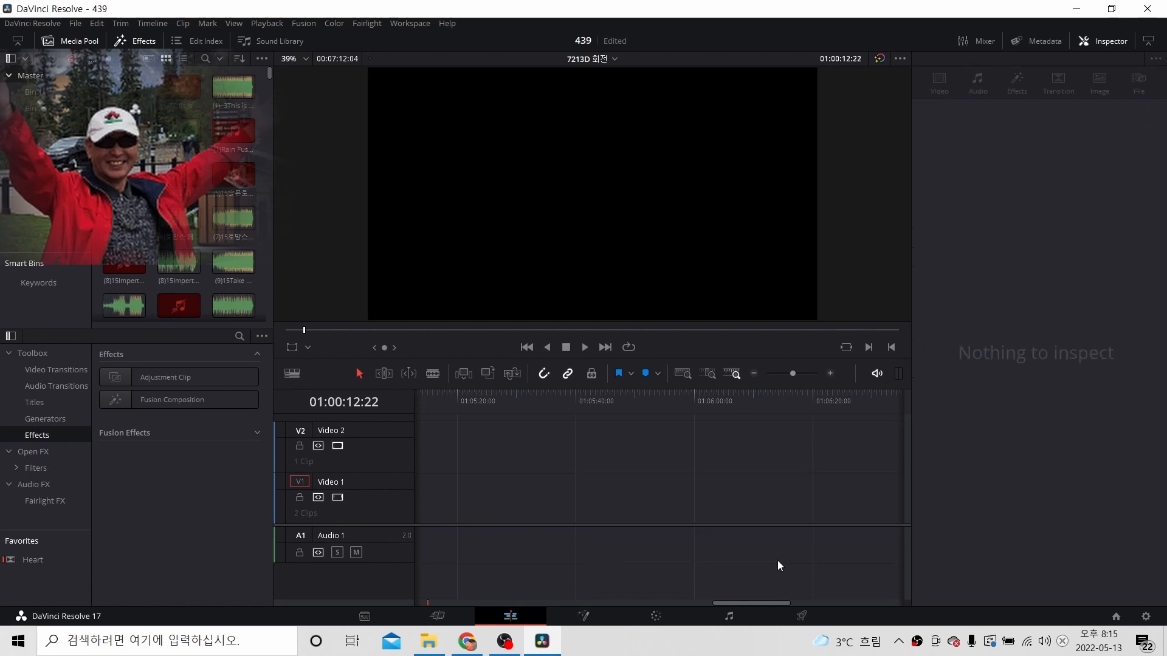
drag(765, 602, 315, 614)
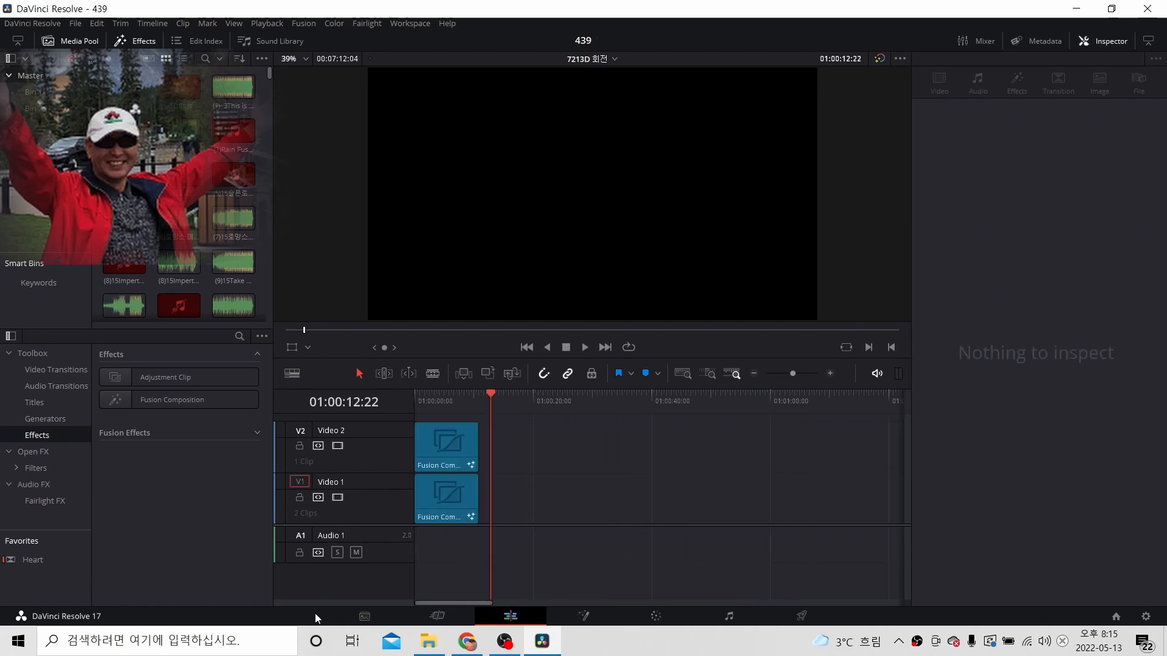
drag(489, 393, 392, 396)
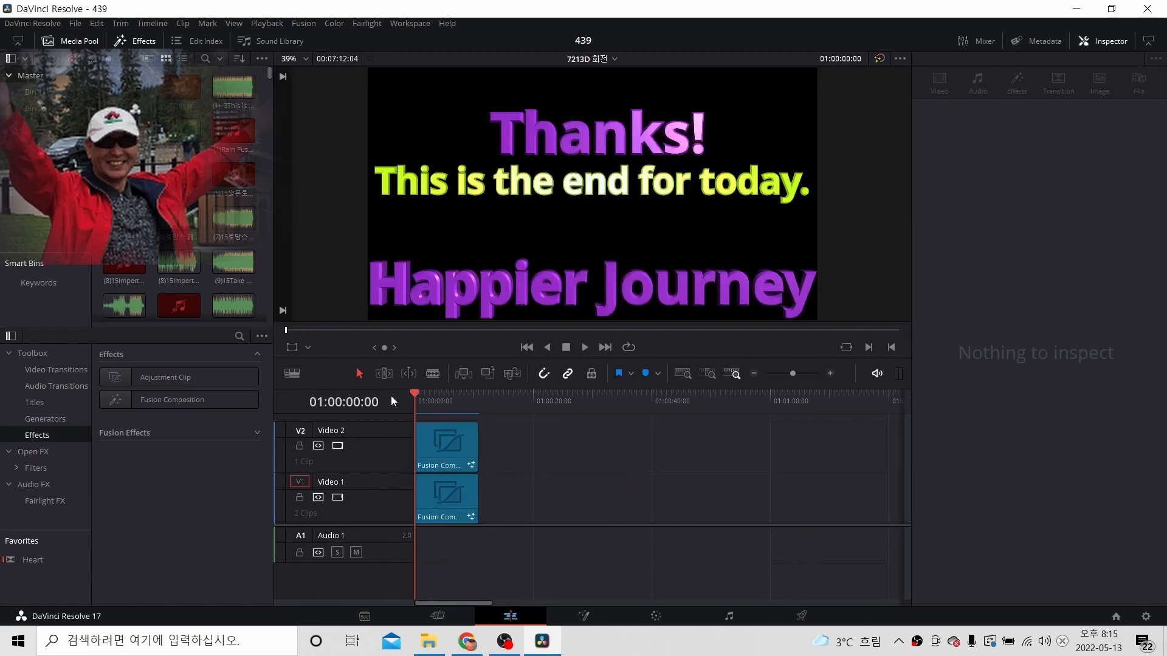
Step: Set the render destination to the file name "3D Text" in the 동영상 folder and add the timeline to the render queue
click(427, 516)
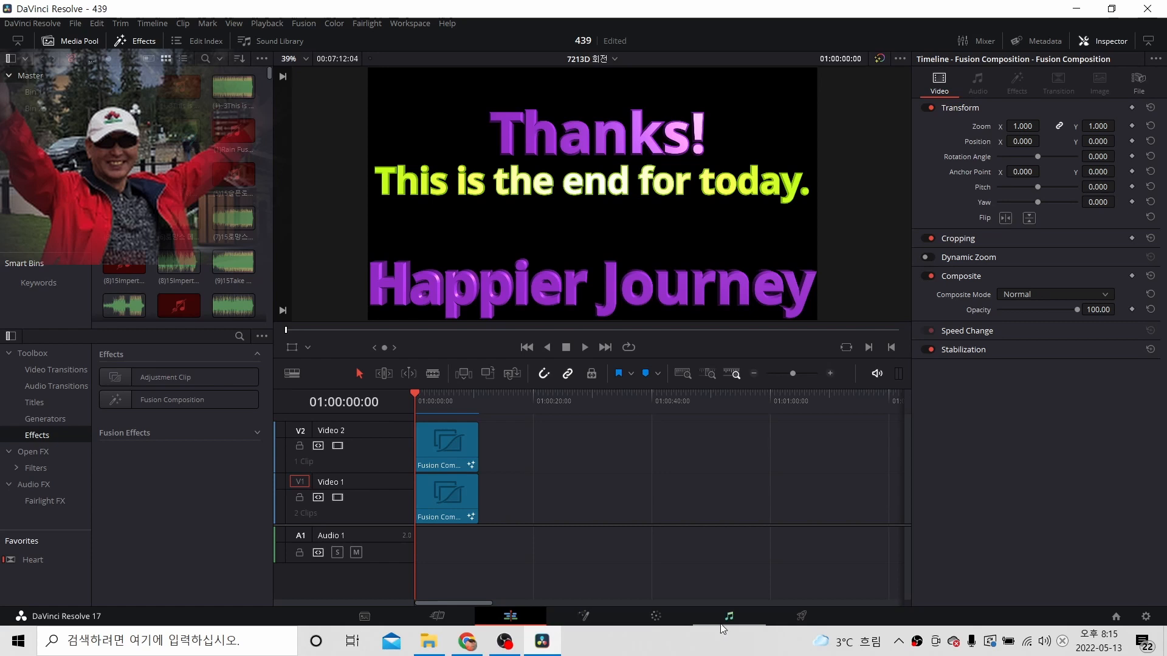
click(815, 620)
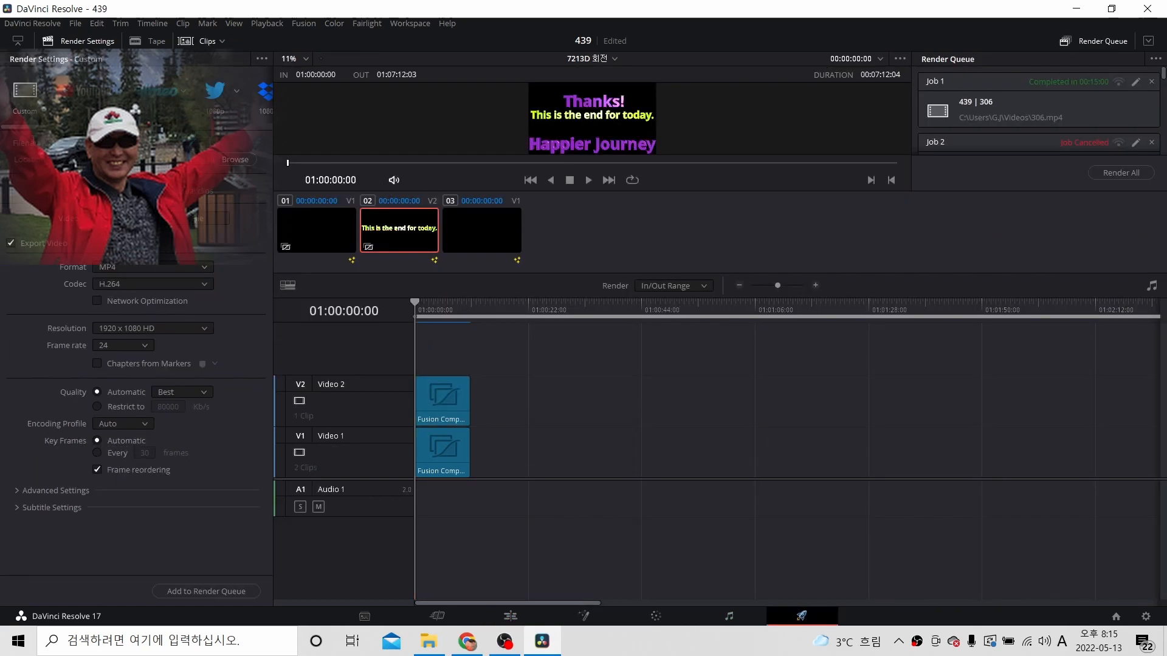
click(235, 160)
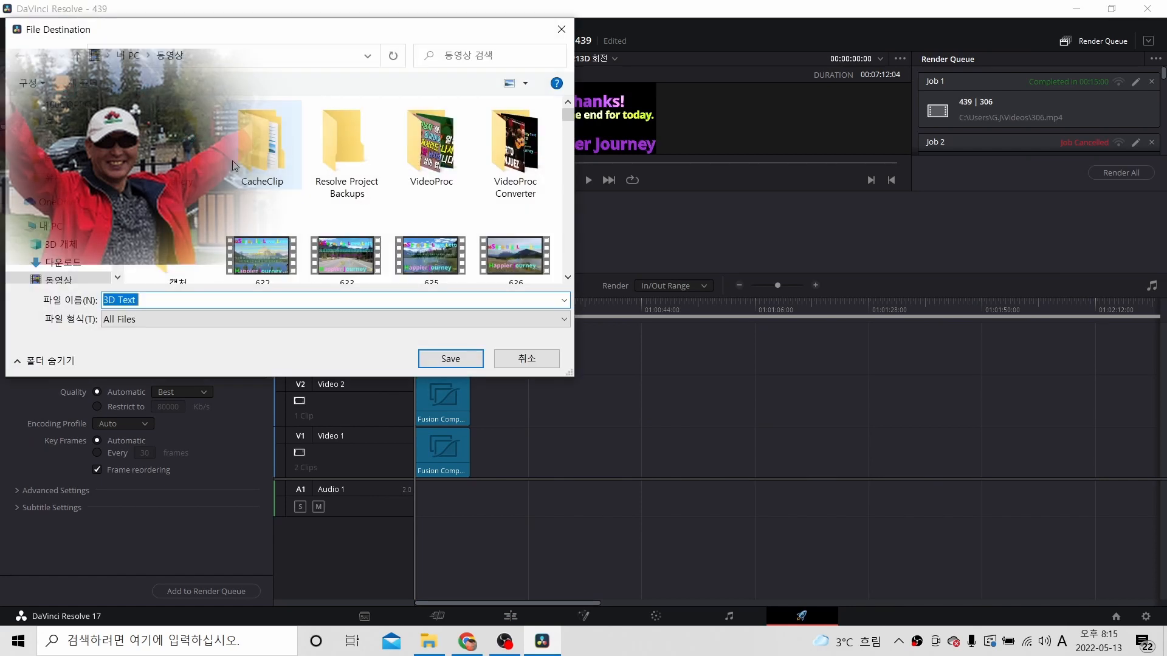
click(458, 362)
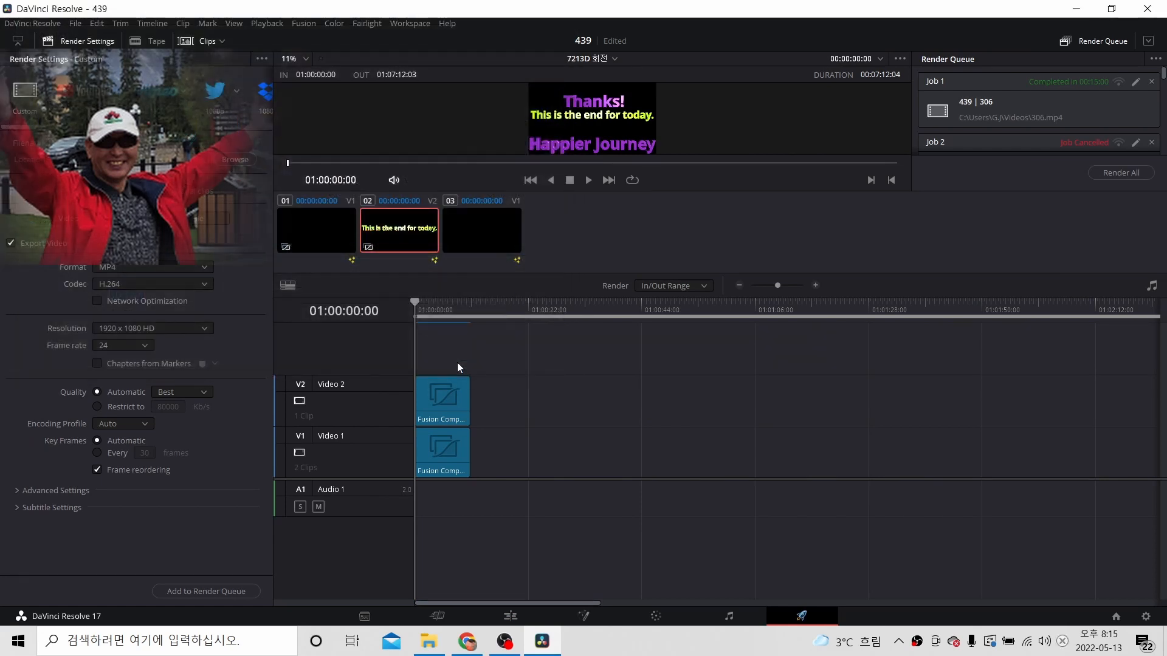
click(230, 161)
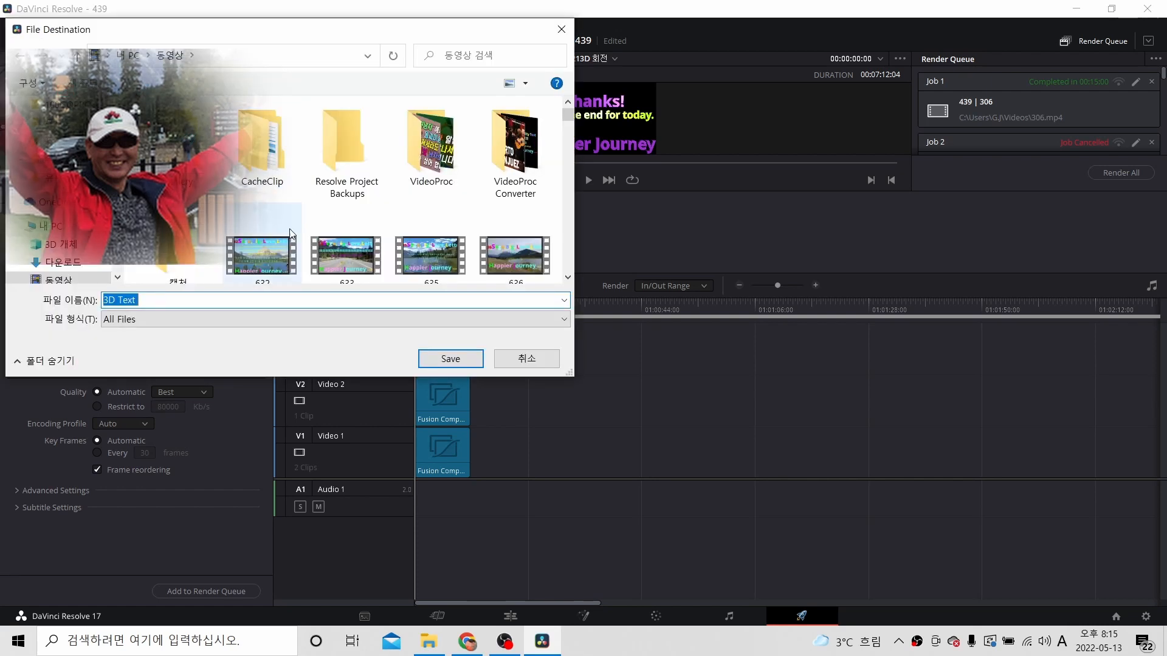
click(522, 362)
click(240, 592)
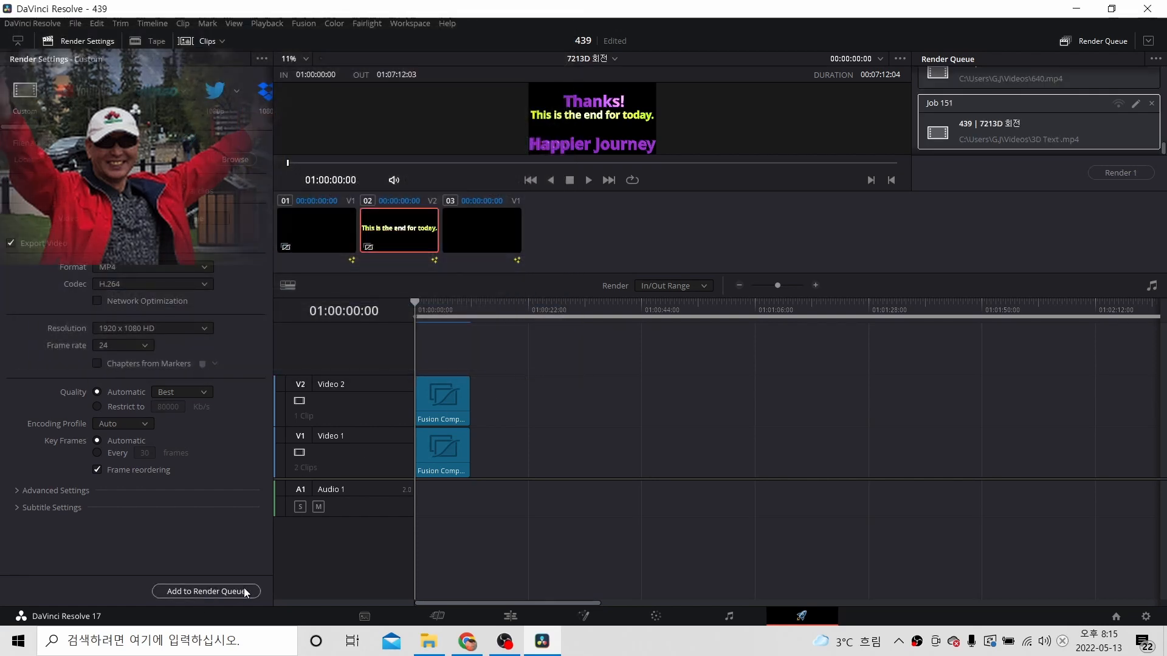
Step: Render the queued "3D Text" job
click(1125, 174)
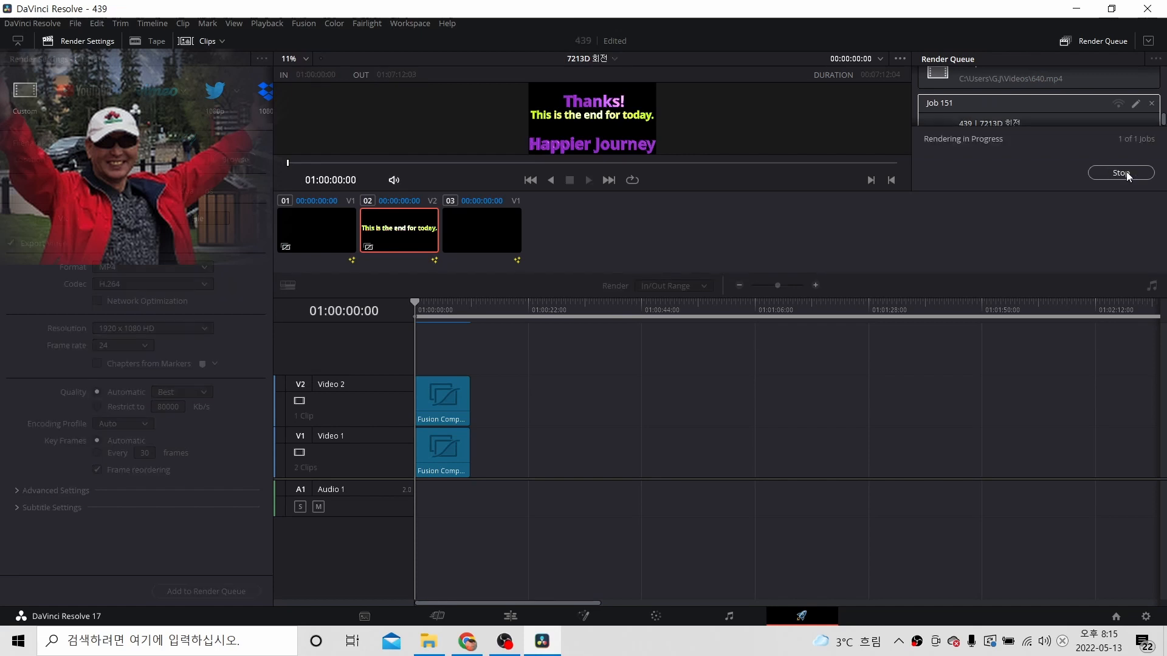
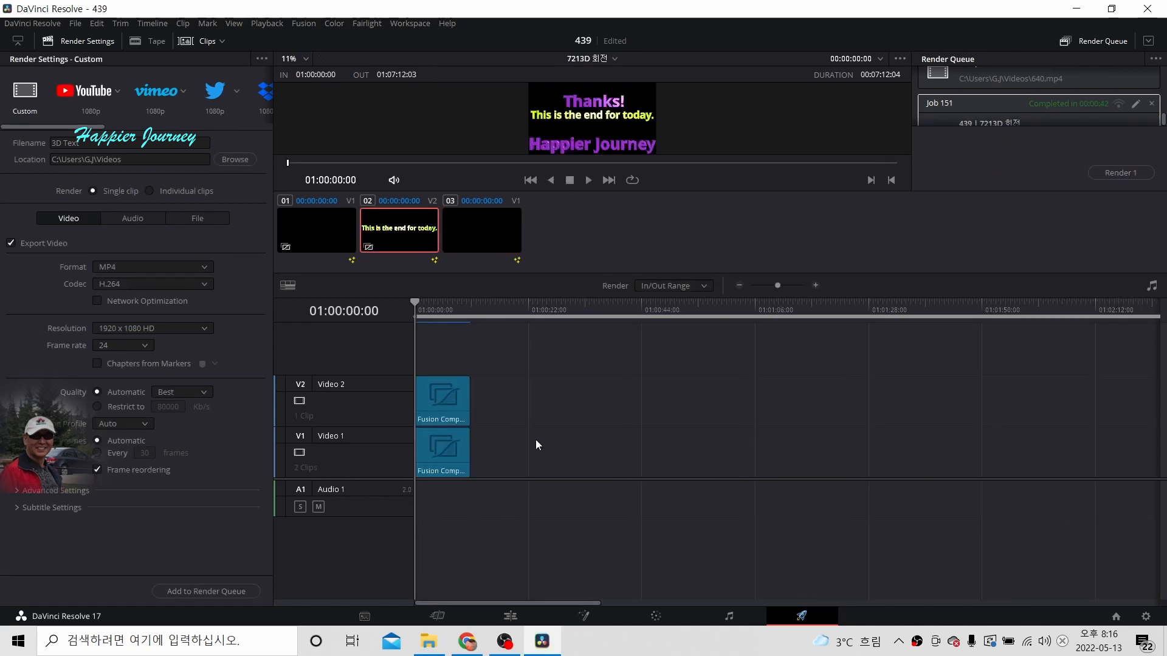
Step: Delete the stray Text+ clip near 01:06:40 on the Video 1 track of the edit timeline, and return the playhead to the start
click(519, 617)
drag(483, 603, 794, 531)
click(684, 494)
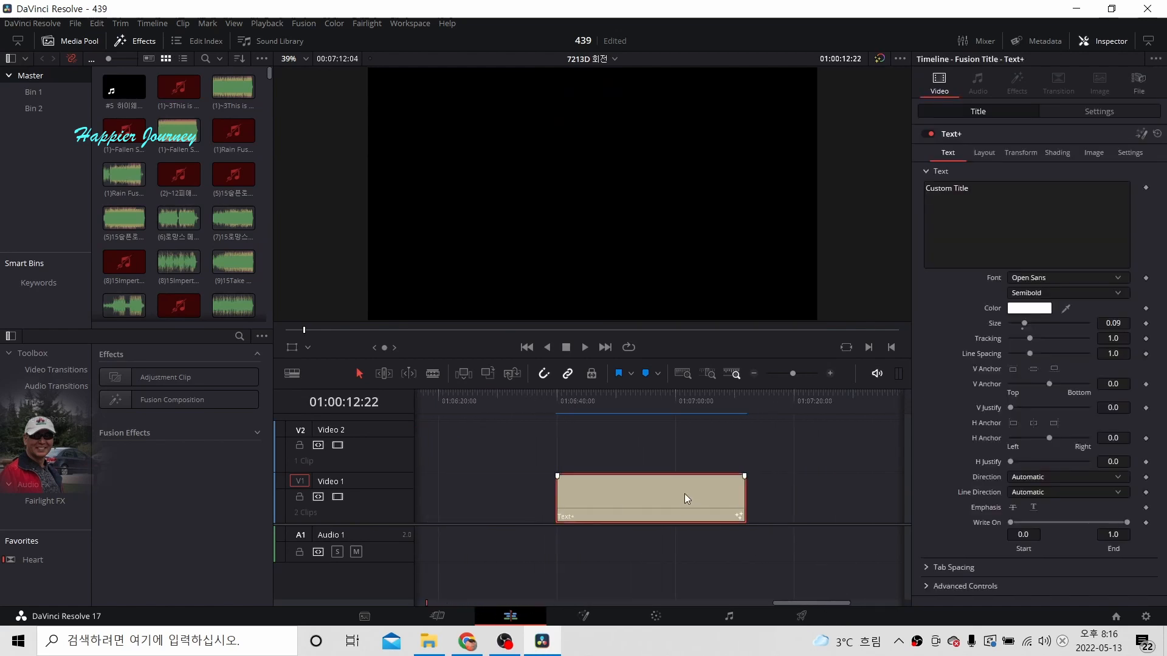
key(Delete)
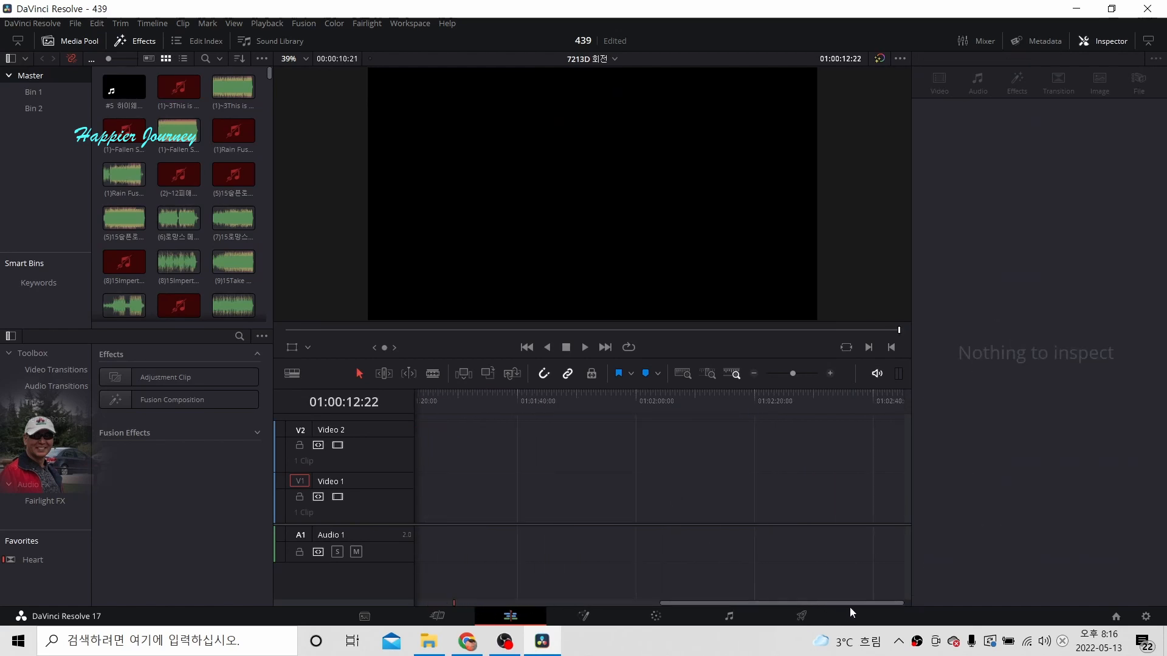
drag(854, 602, 610, 603)
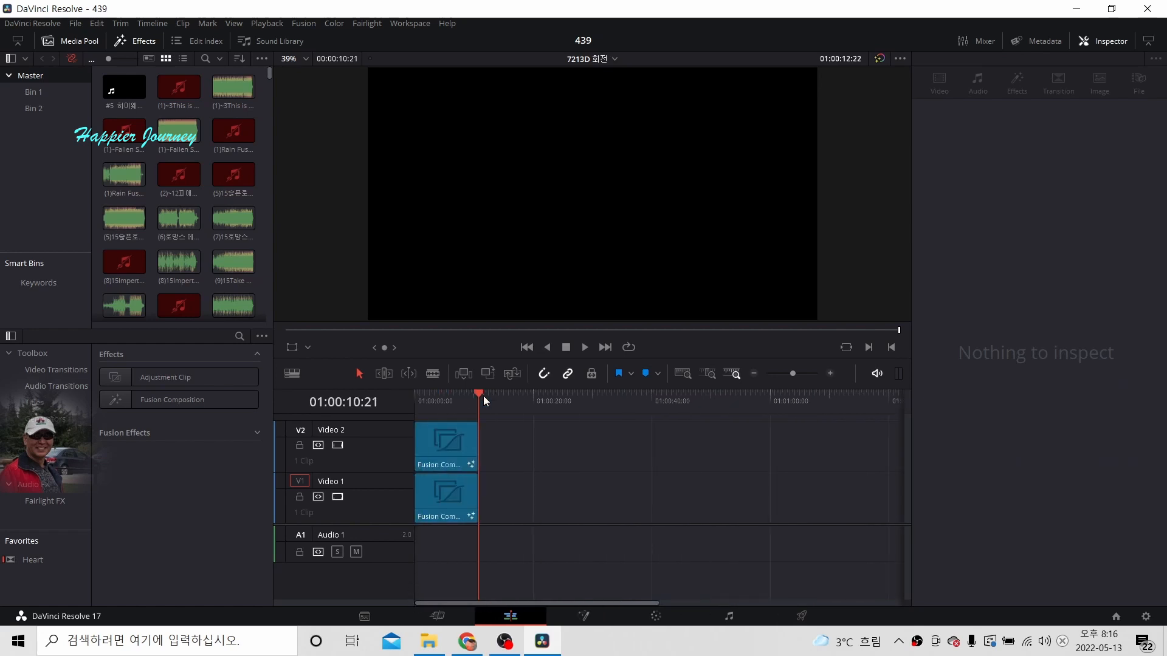
drag(479, 395, 352, 410)
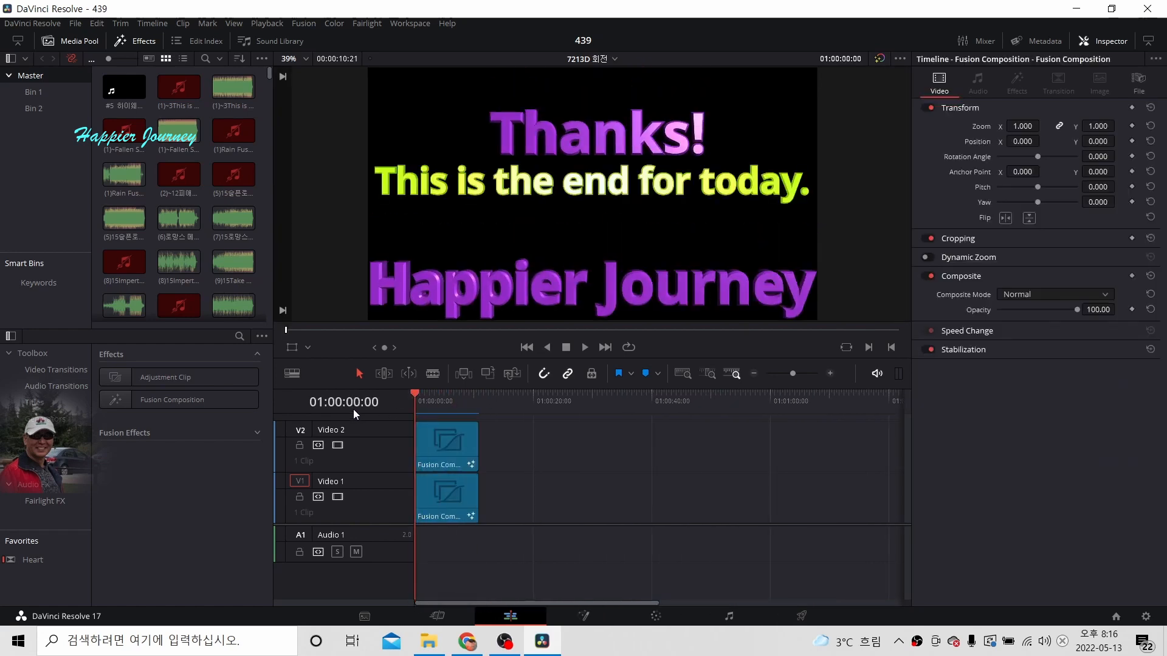
Step: Queue the shortened timeline for delivery as "3D Text" in the 동영상 folder, replacing the existing file, and render it
click(801, 617)
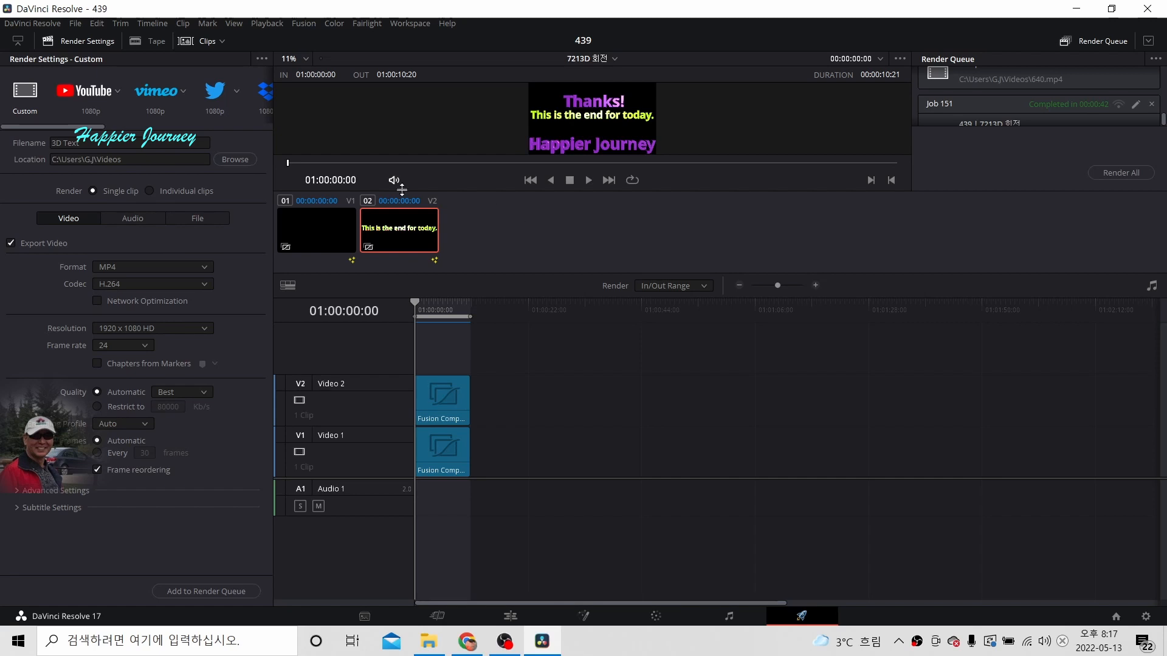
click(228, 158)
click(459, 363)
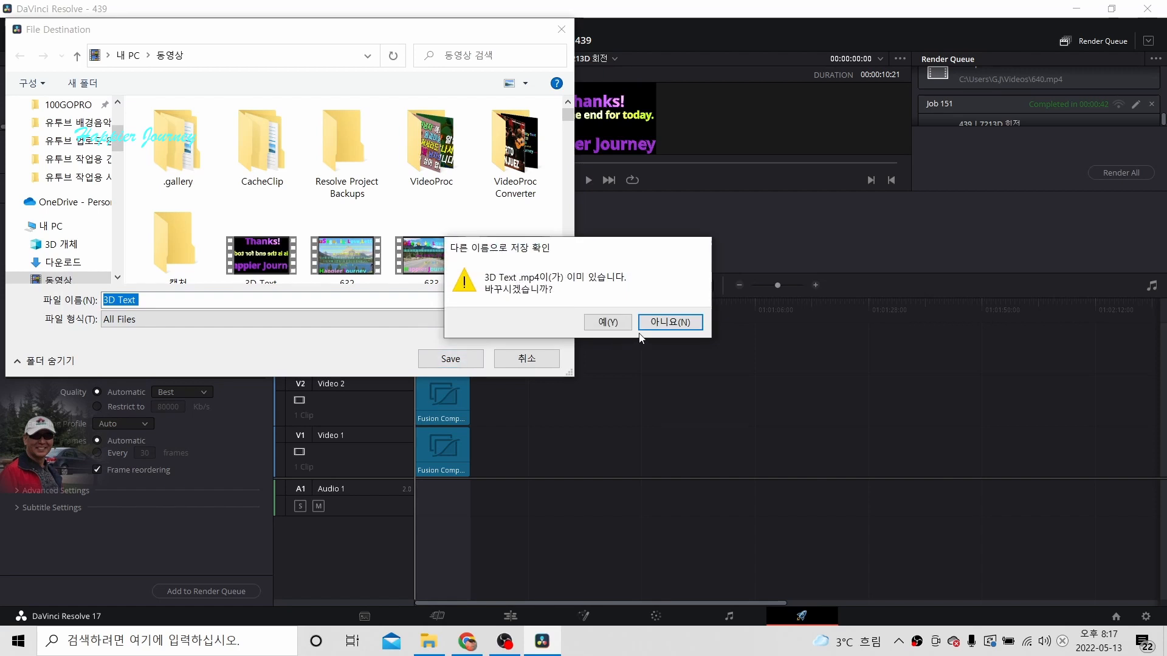
click(602, 320)
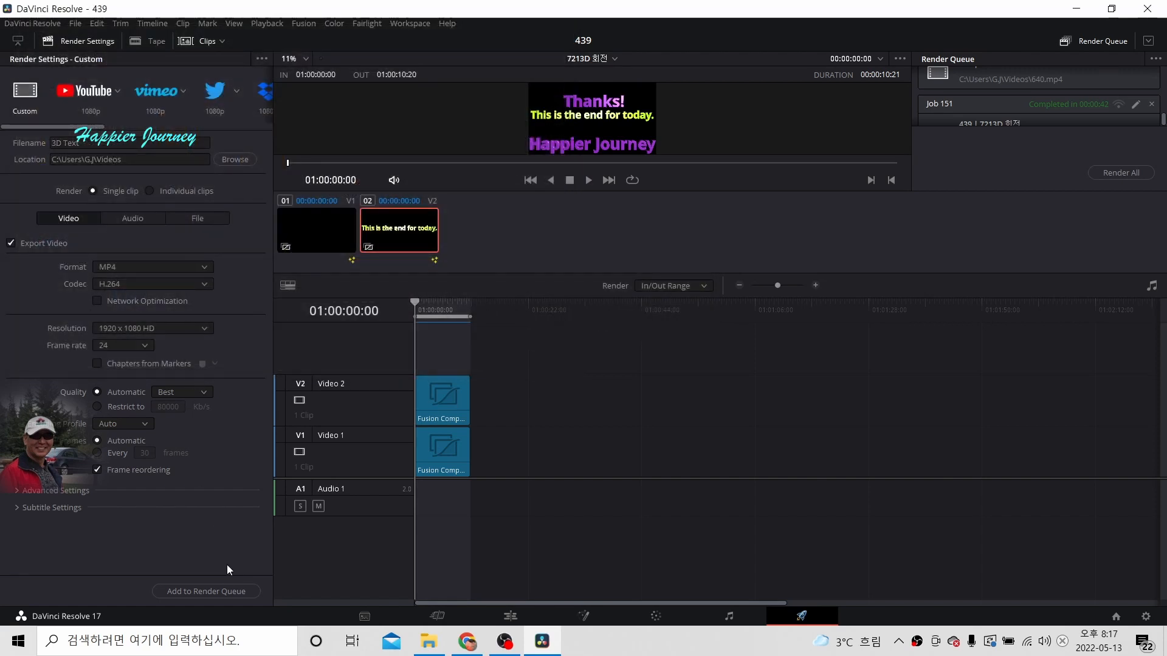
click(217, 593)
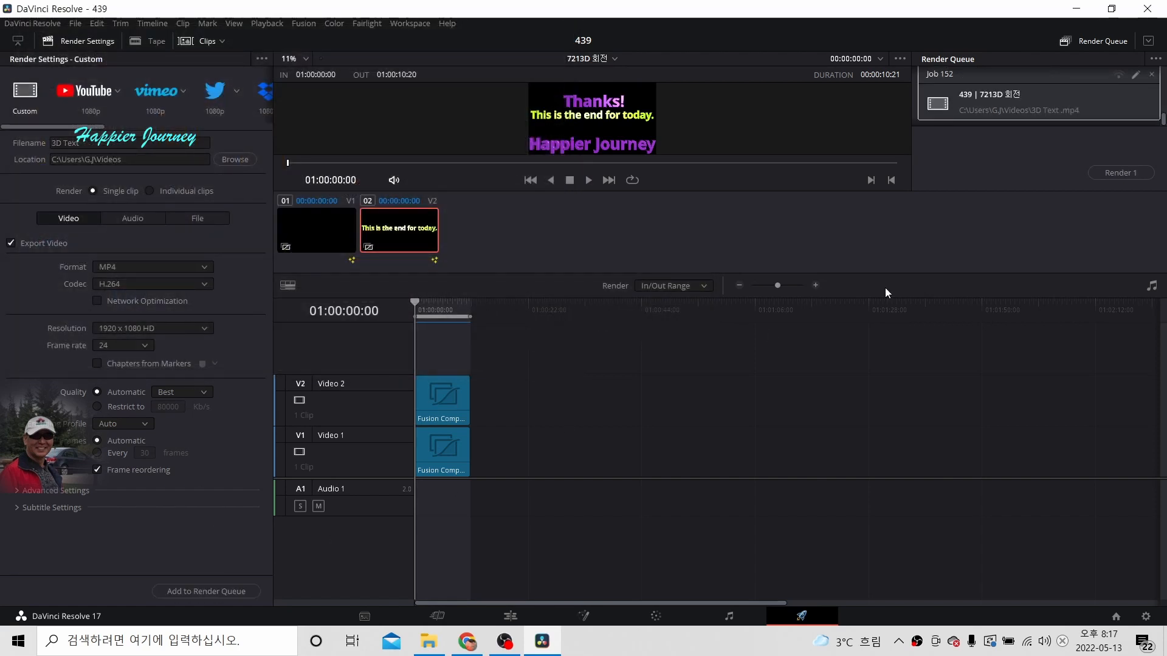
click(1121, 173)
Step: Switch to File Explorer and play the rendered "3D Text" video from the 동영상 folder
click(428, 641)
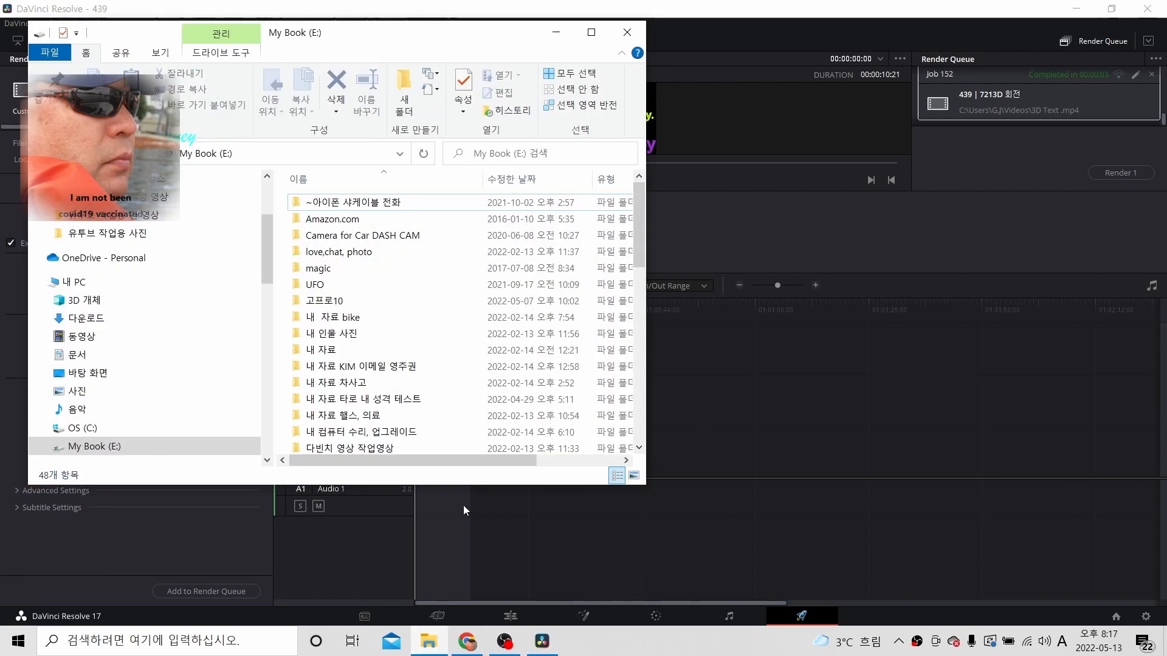
click(88, 339)
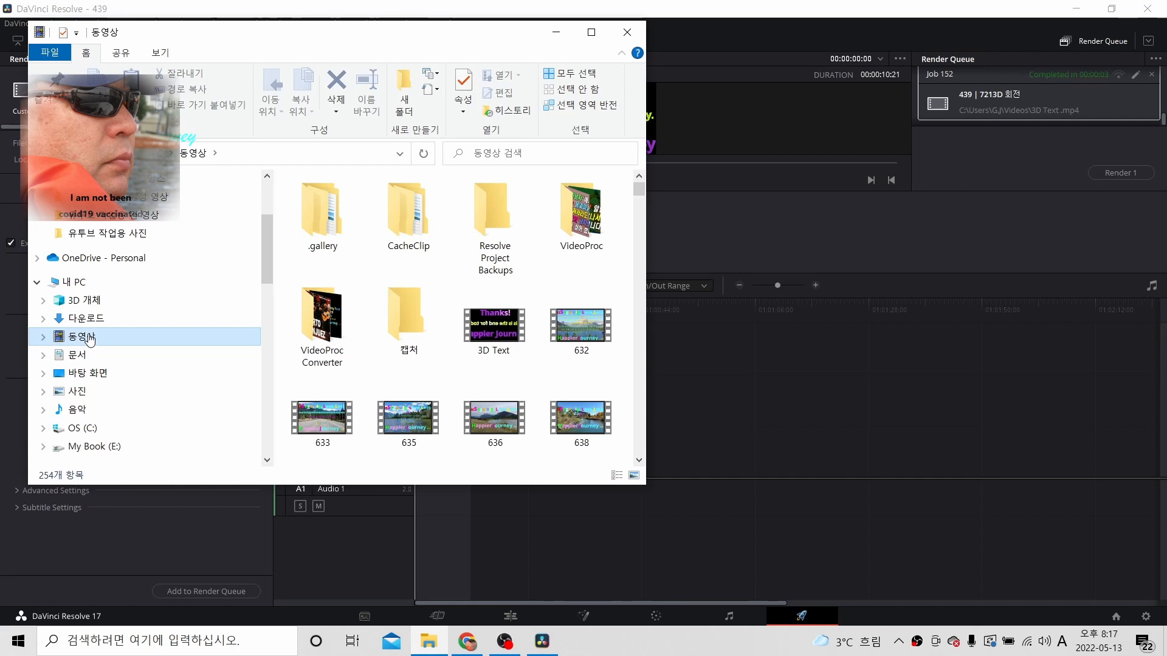
click(498, 328)
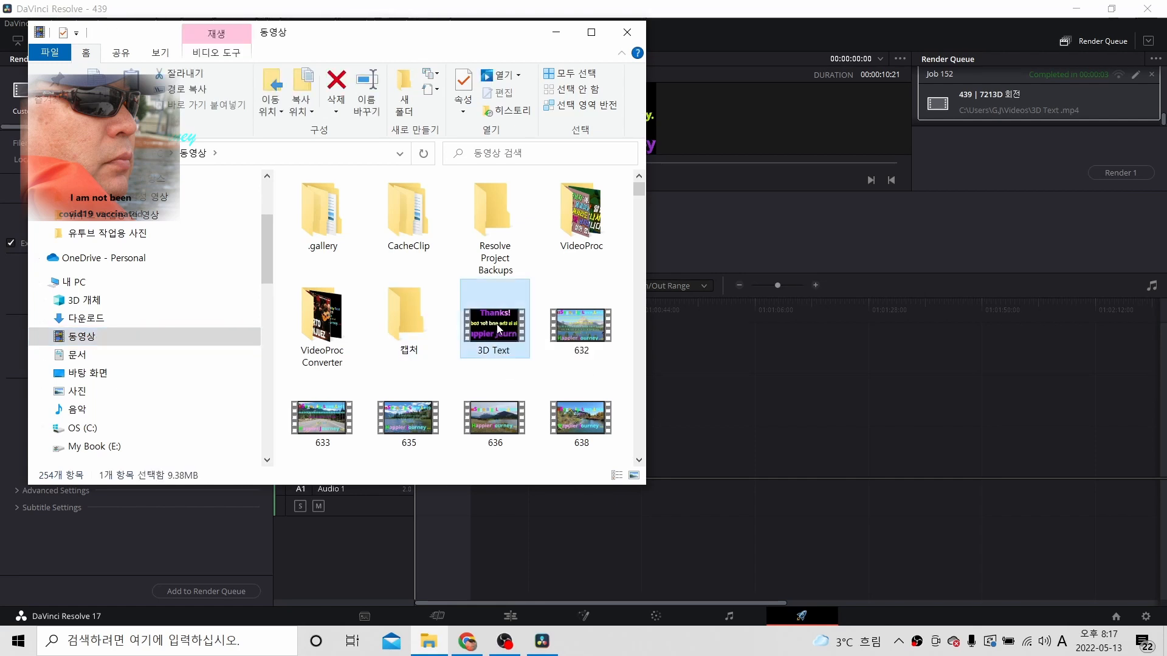
double_click(497, 328)
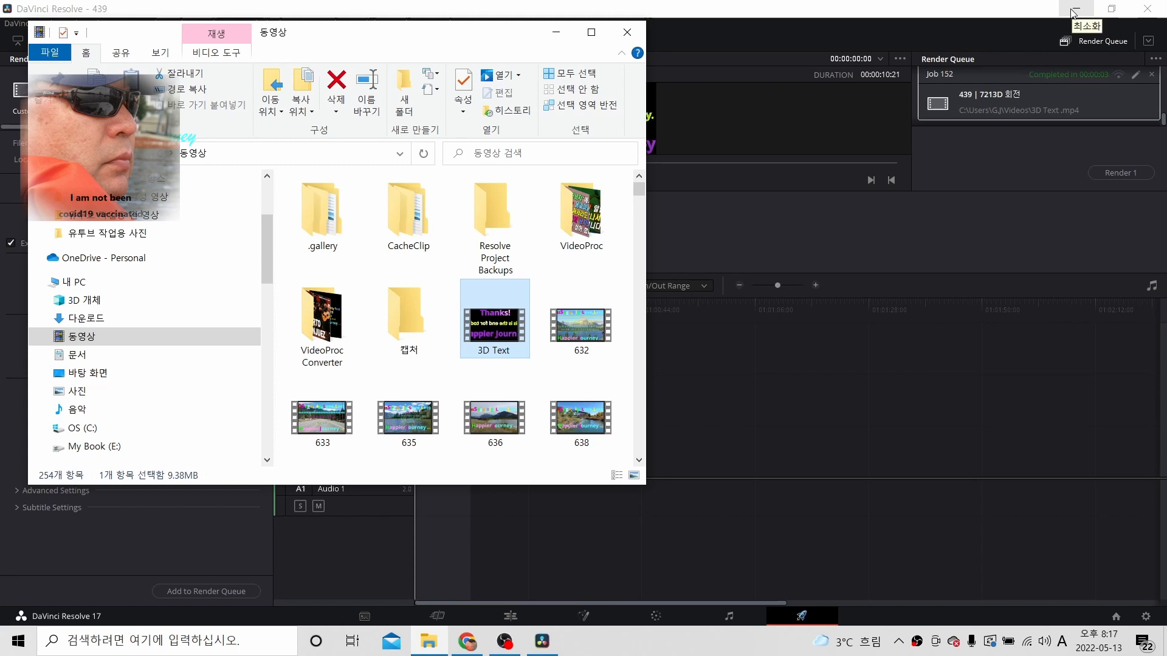
click(504, 642)
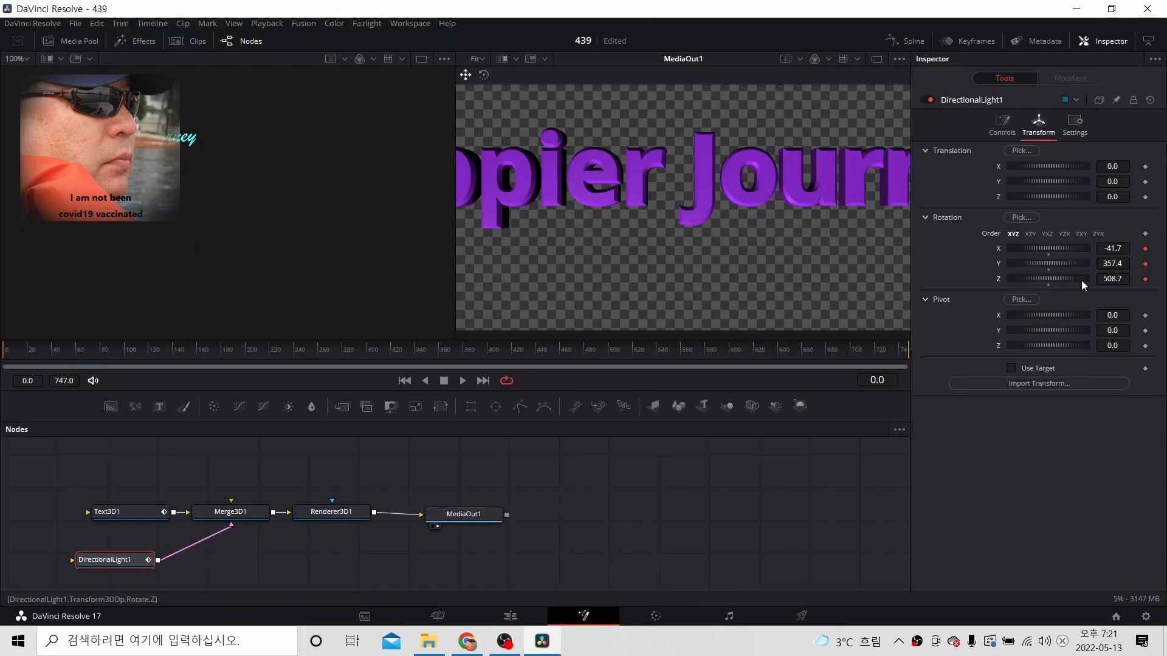
Step: Set the DirectionalLight1 rotation to X 15.7, Y 396.5 and Z 417.4, and reduce its Shadow Map Size to 402
drag(1081, 280, 1060, 276)
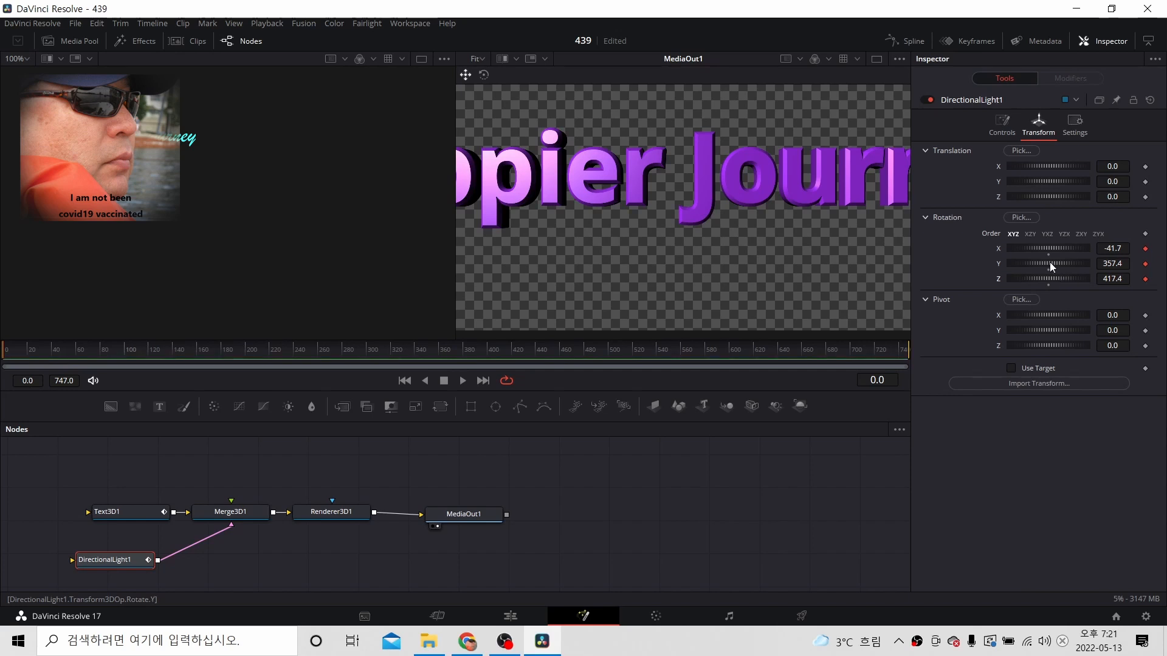
mouse_move(1048, 264)
mouse_down()
mouse_move(1081, 264)
mouse_move(1053, 264)
mouse_move(1049, 248)
mouse_move(1105, 251)
mouse_move(1062, 250)
mouse_up()
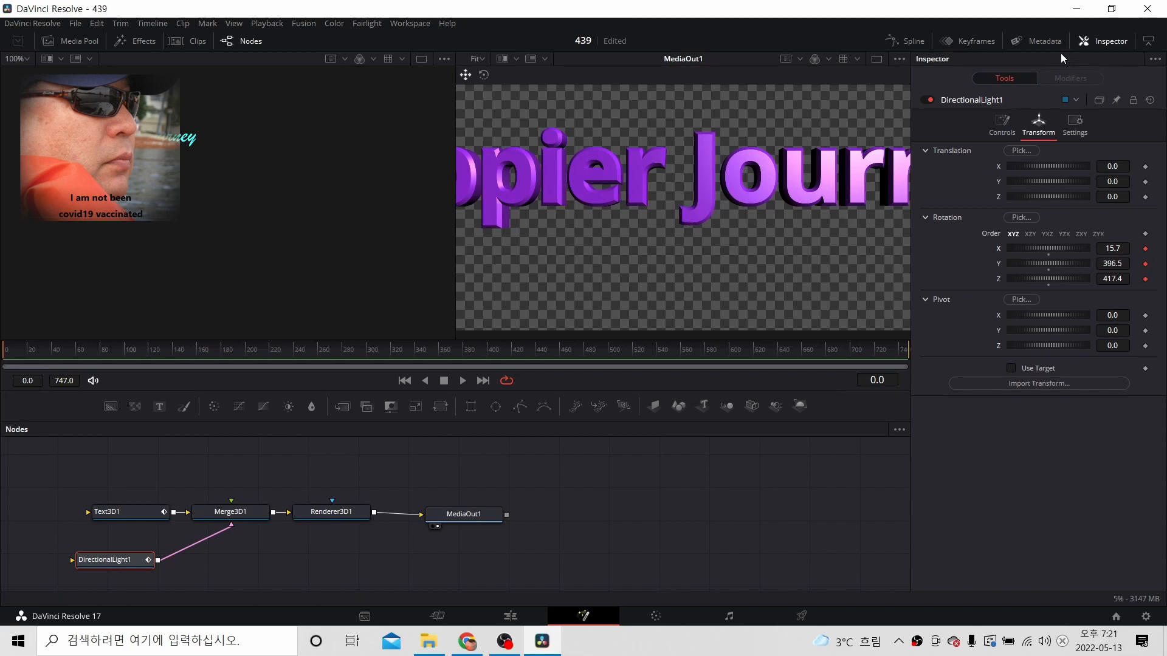
click(1100, 39)
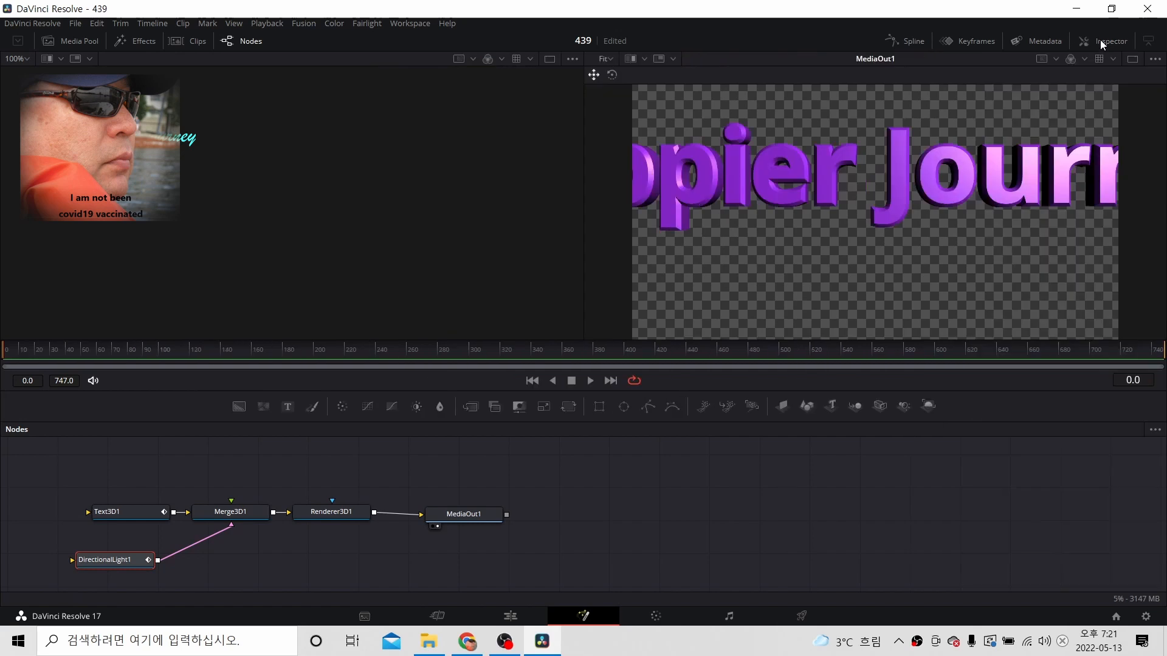
click(1101, 39)
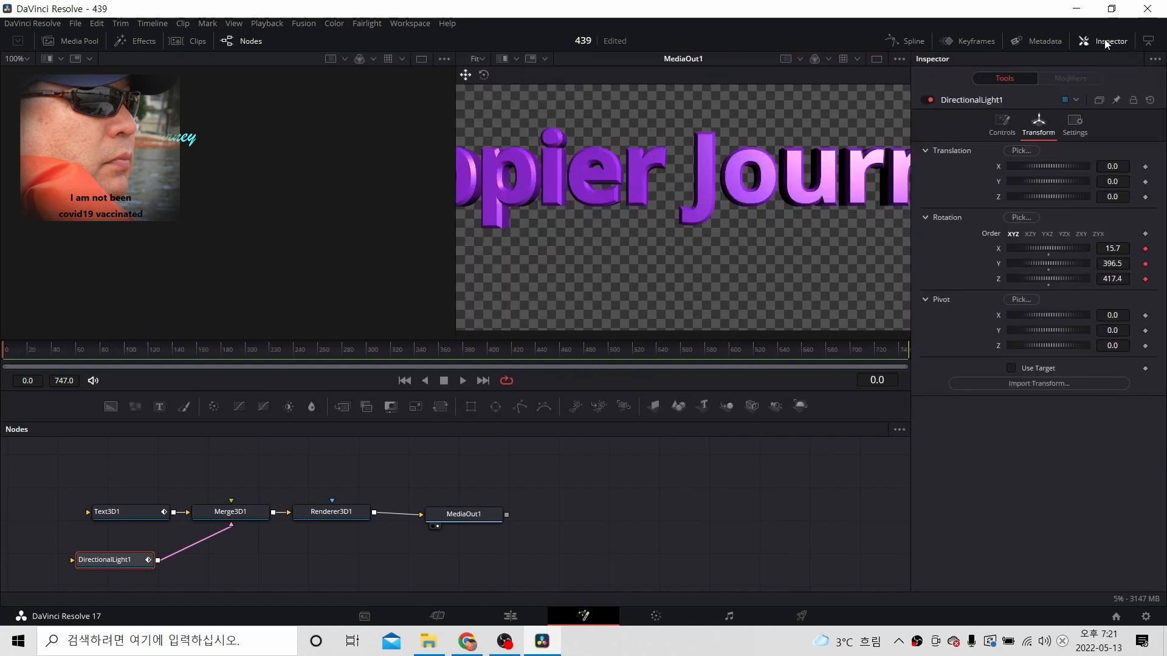
click(1003, 124)
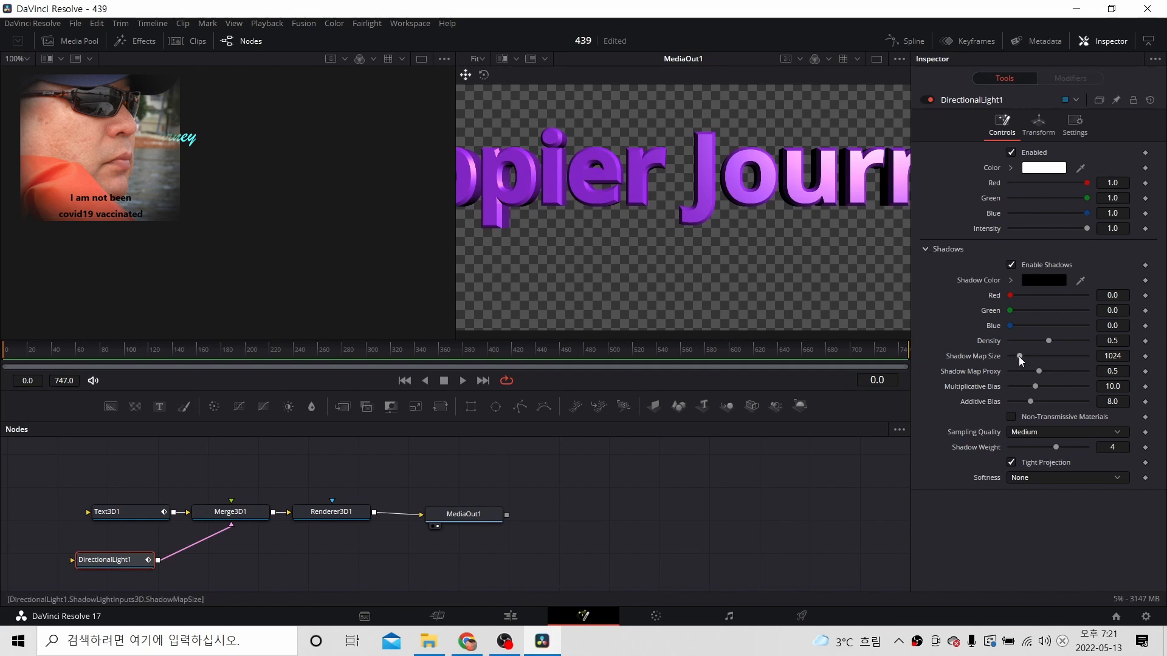
drag(1018, 356, 1015, 357)
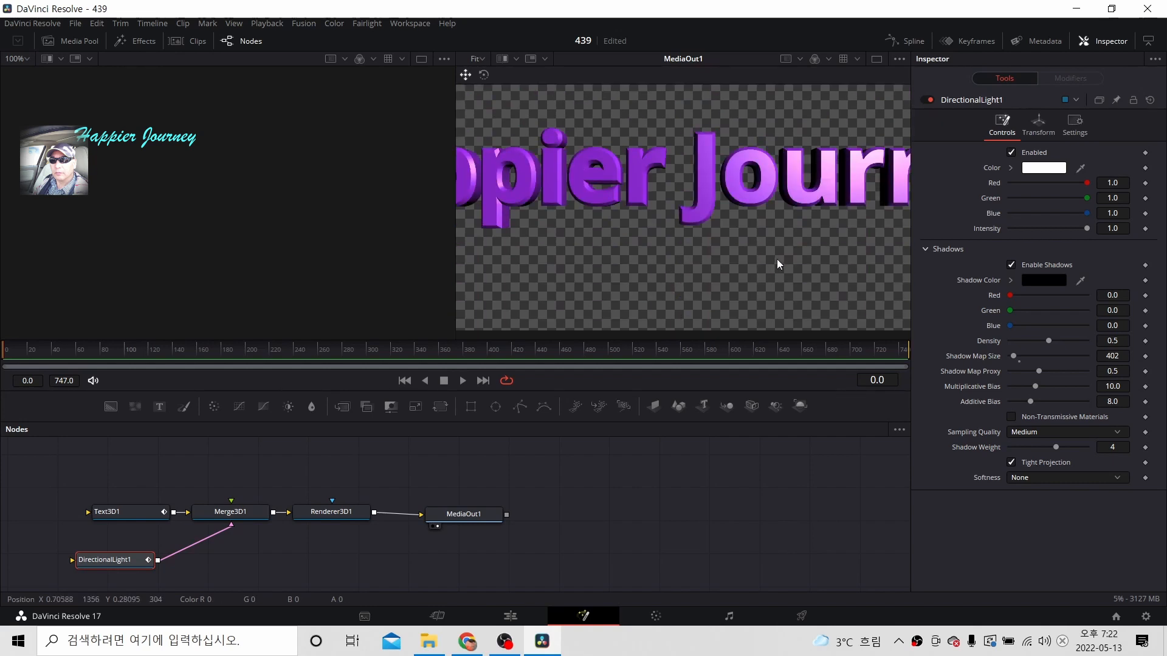
Step: Show the Text3D1 node in both viewers
click(126, 512)
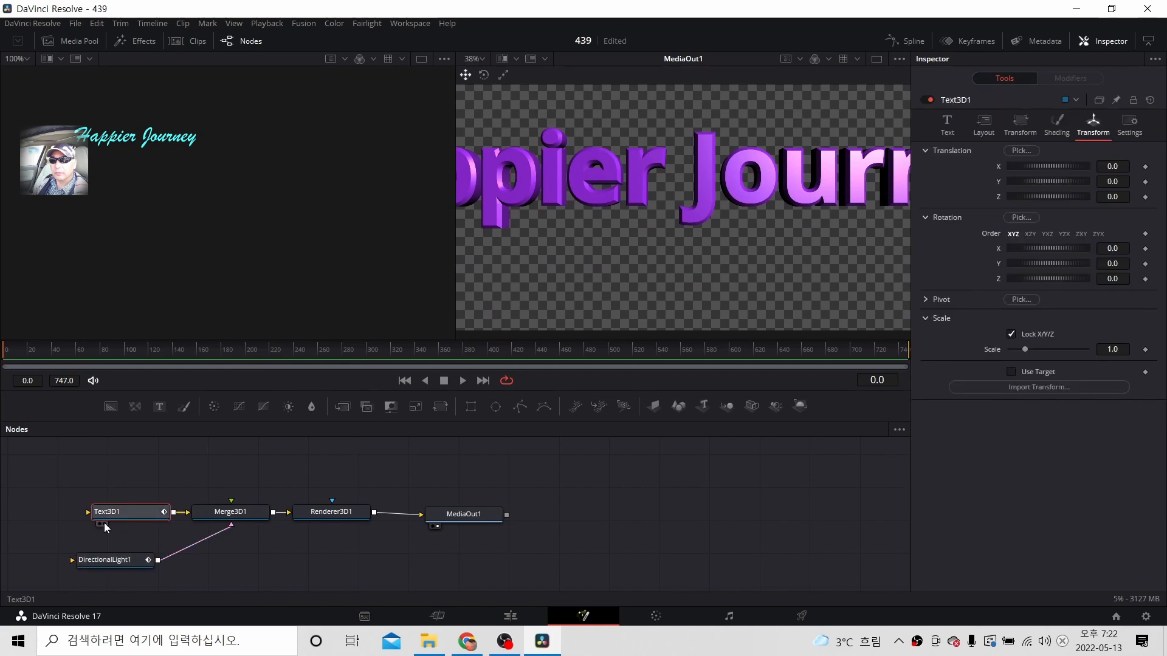
click(104, 522)
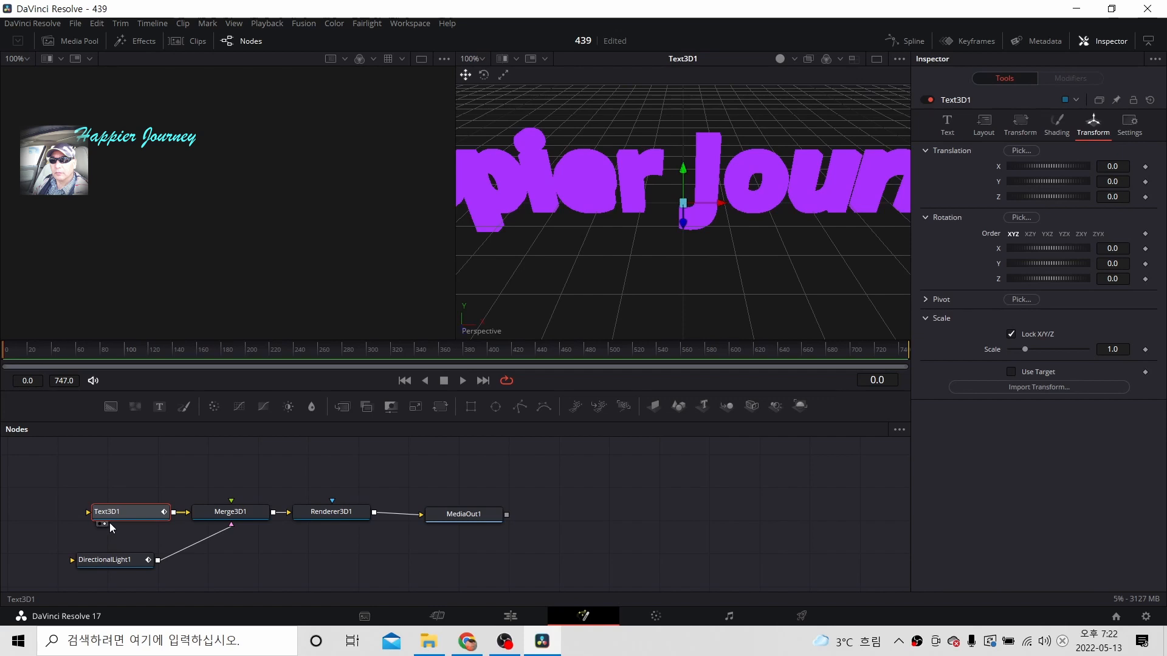
click(99, 523)
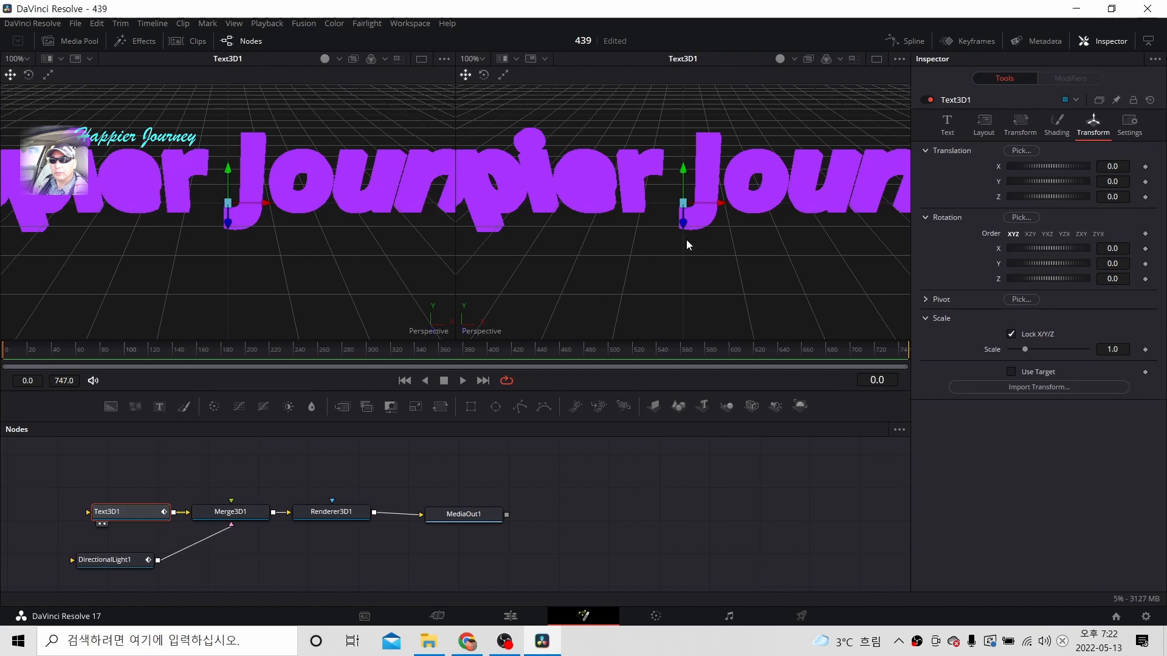
Step: Move Text3D1 down to about X 0.026, Y -0.507, Z 0.293, and scale it to 0.513 with a keyframe on the scale
mouse_move(684, 202)
mouse_down()
mouse_move(611, 260)
mouse_move(666, 214)
mouse_up()
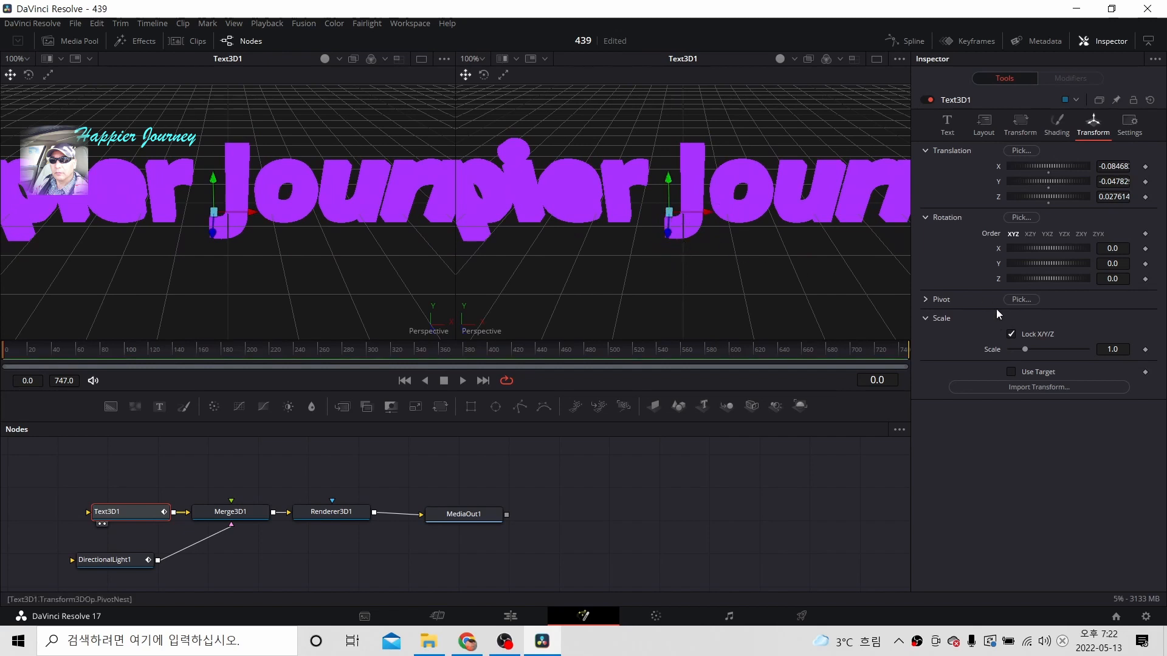
drag(1023, 350, 1019, 350)
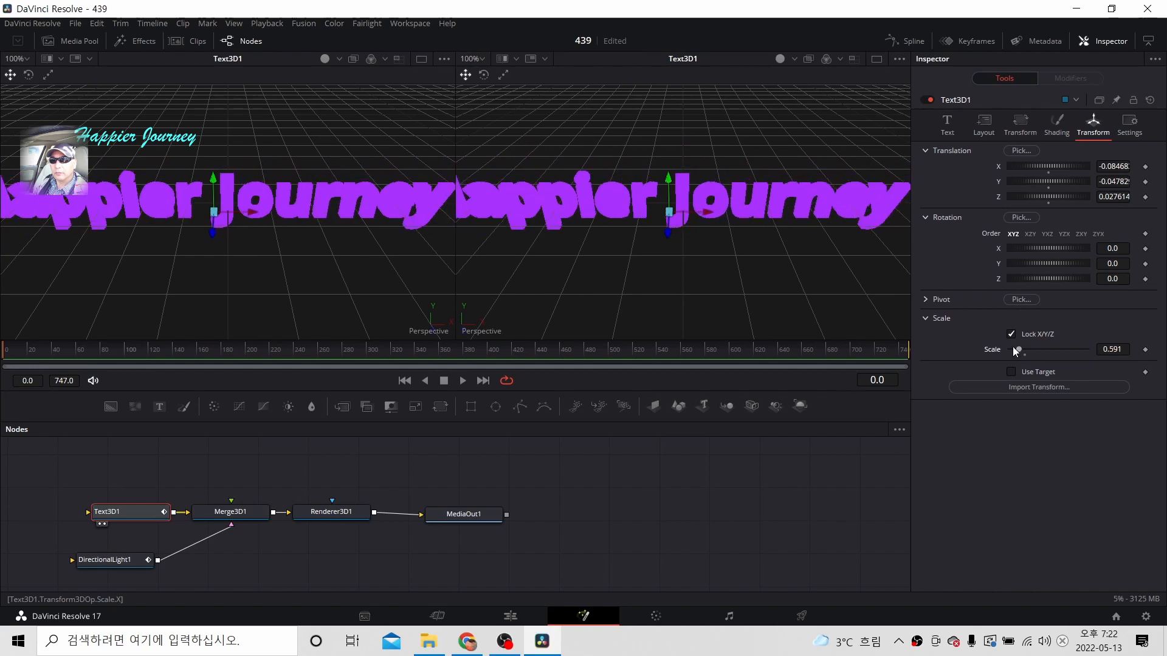
drag(676, 220, 690, 302)
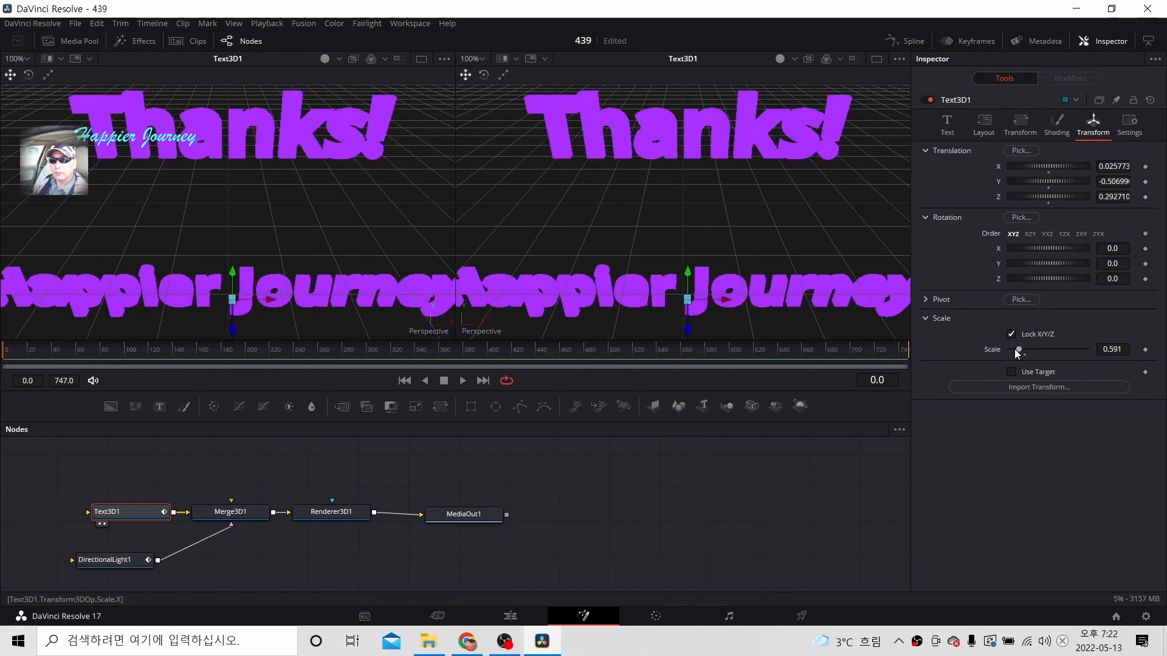
drag(1018, 350, 1016, 349)
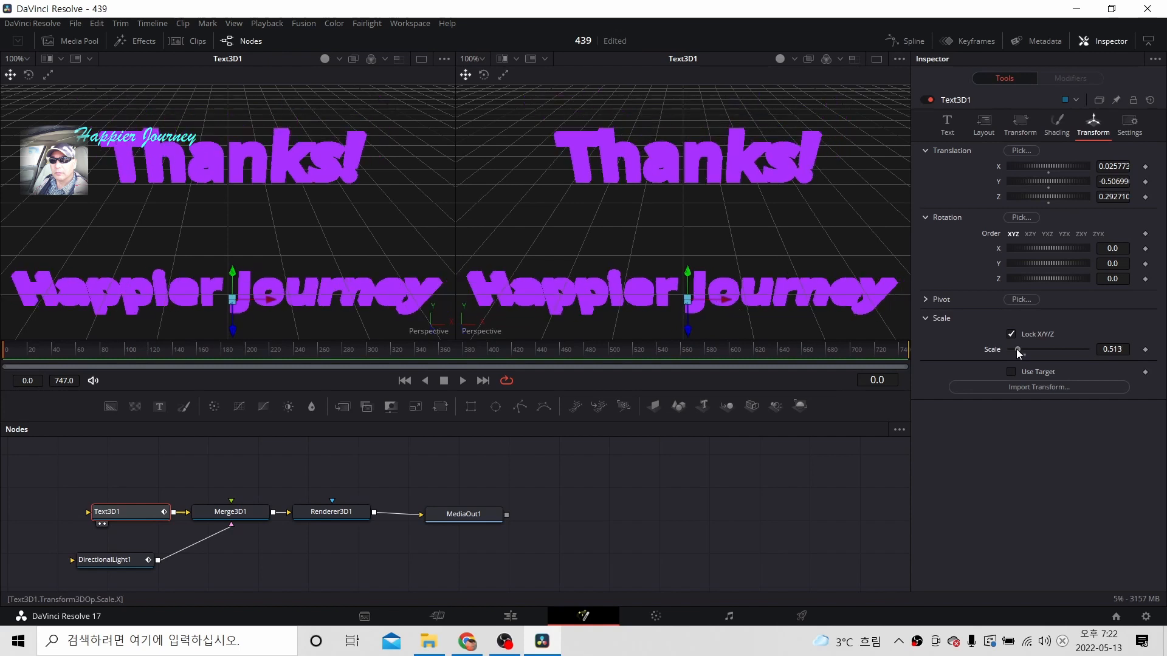
click(1145, 350)
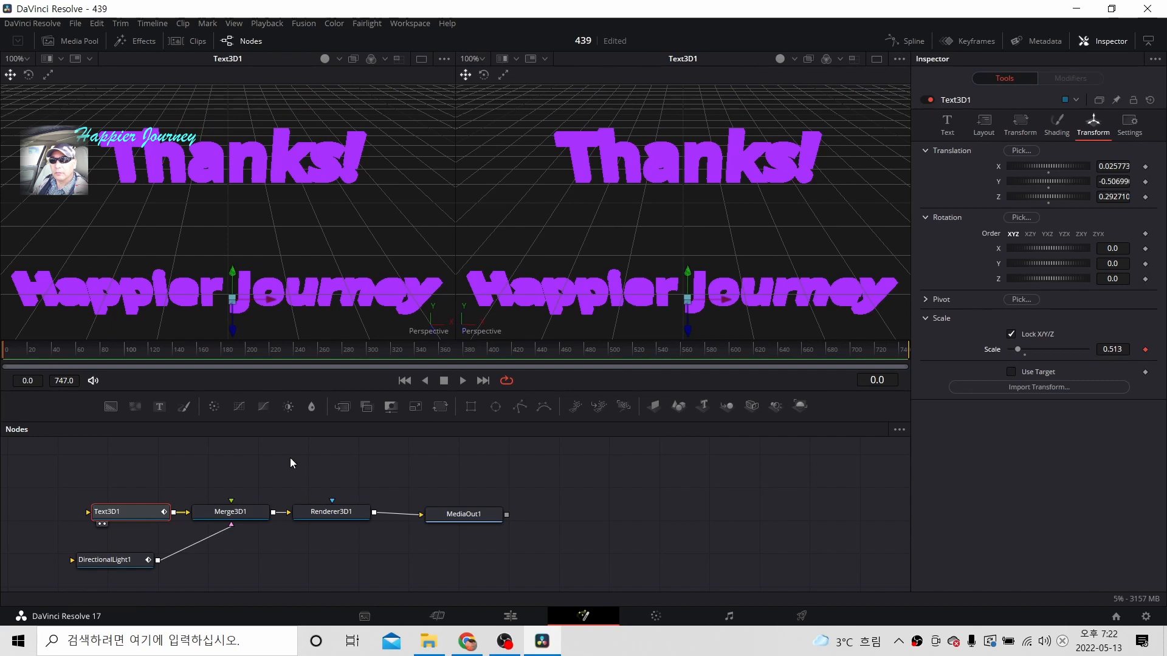
Step: Show Renderer3D1 in the second viewer and add the line "오늘은 여기까지 입니다" between "Thanks!" and "Happier Journey" in Text3D1
click(340, 514)
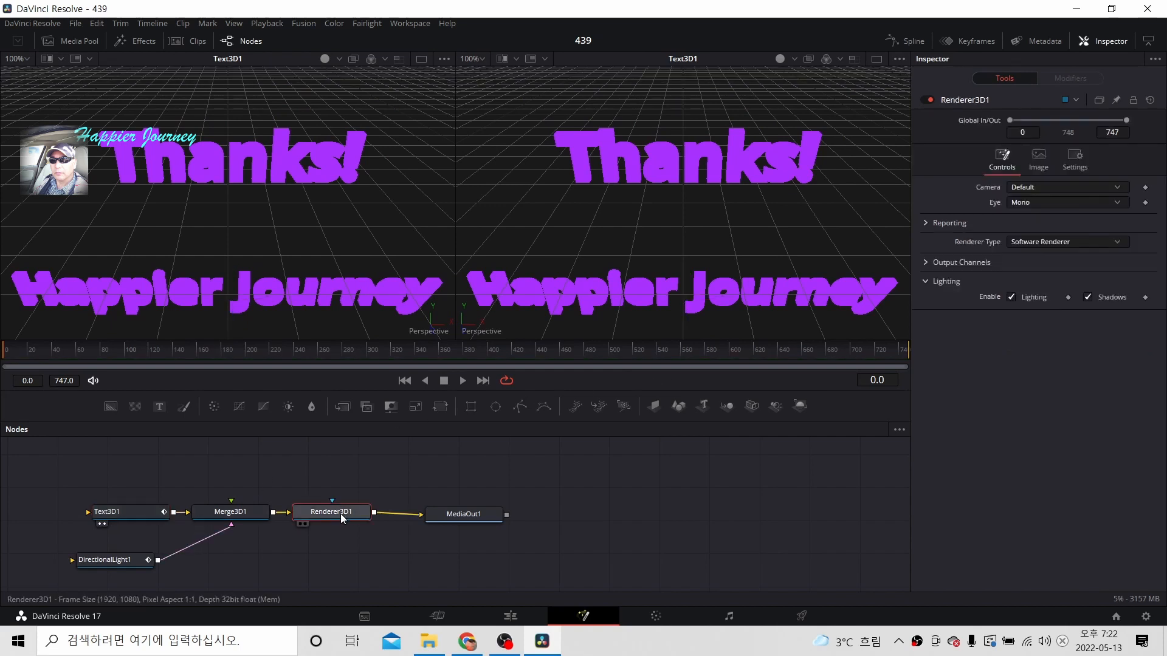
click(304, 523)
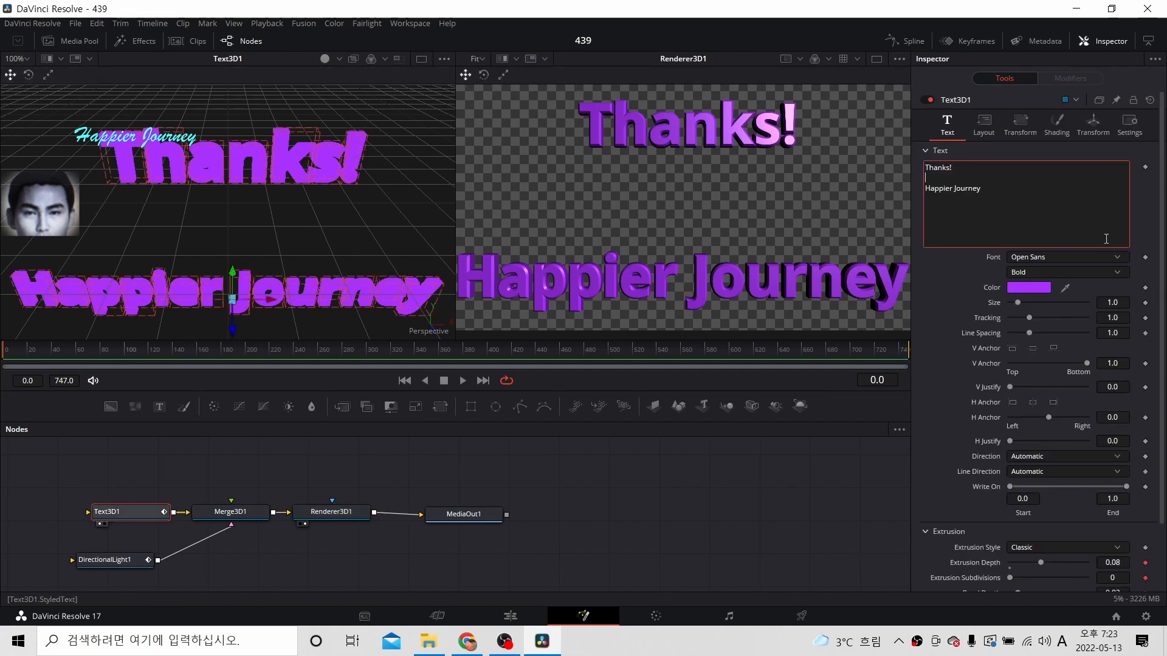
key(Hangul)
text(오늘)
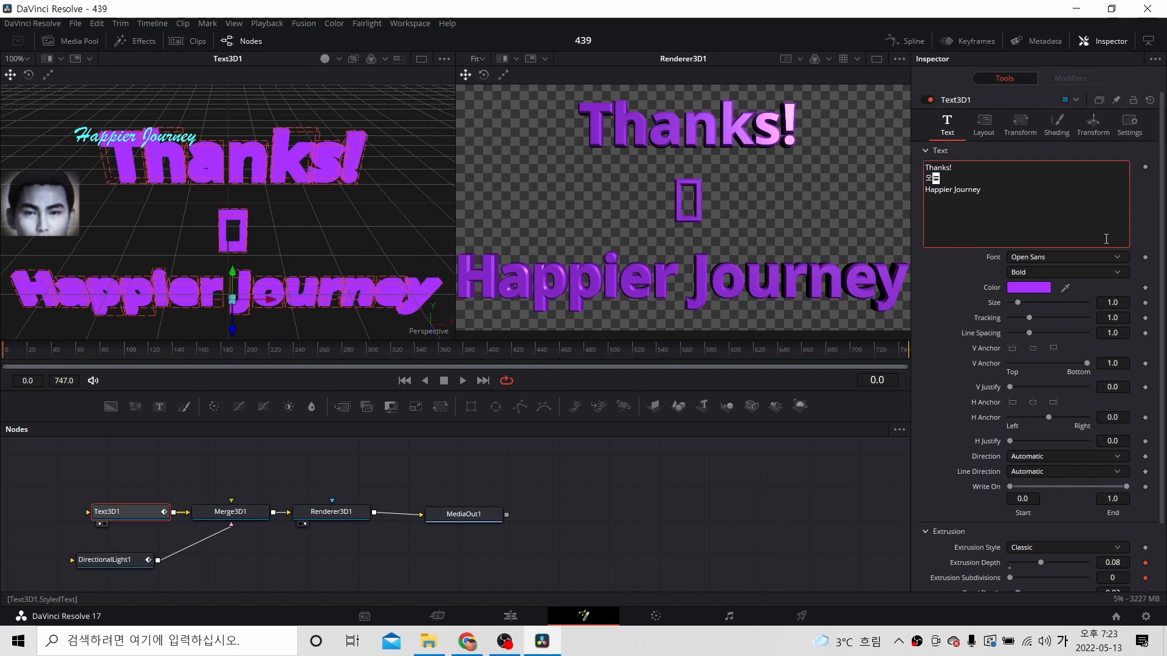
text(은)
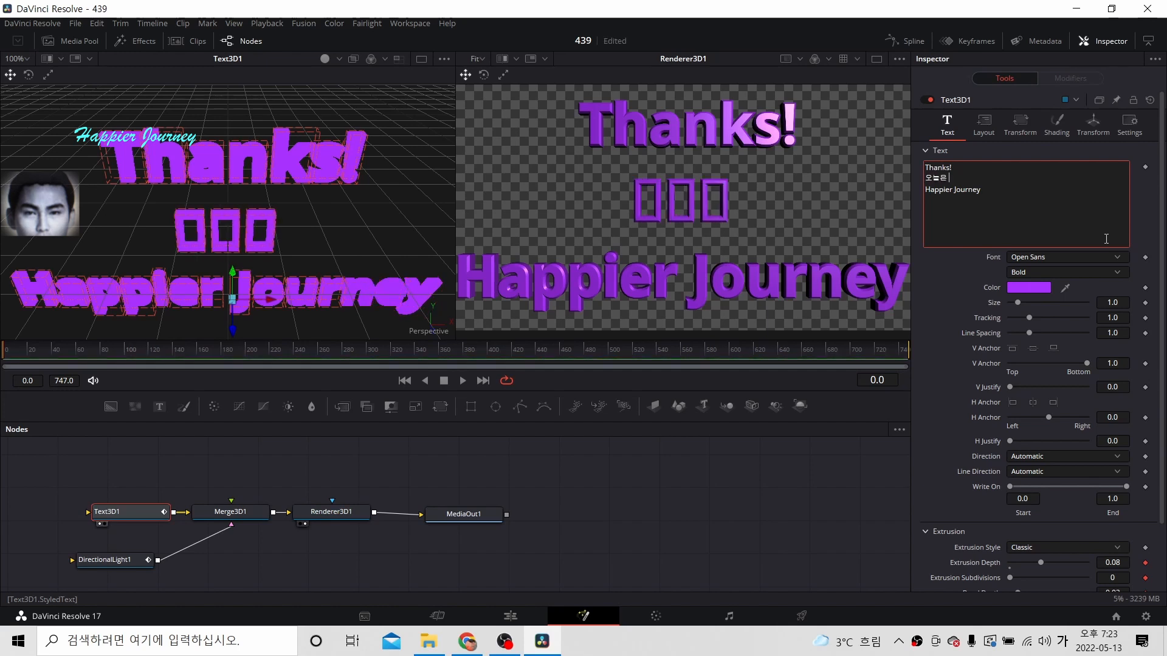
text( 여기)
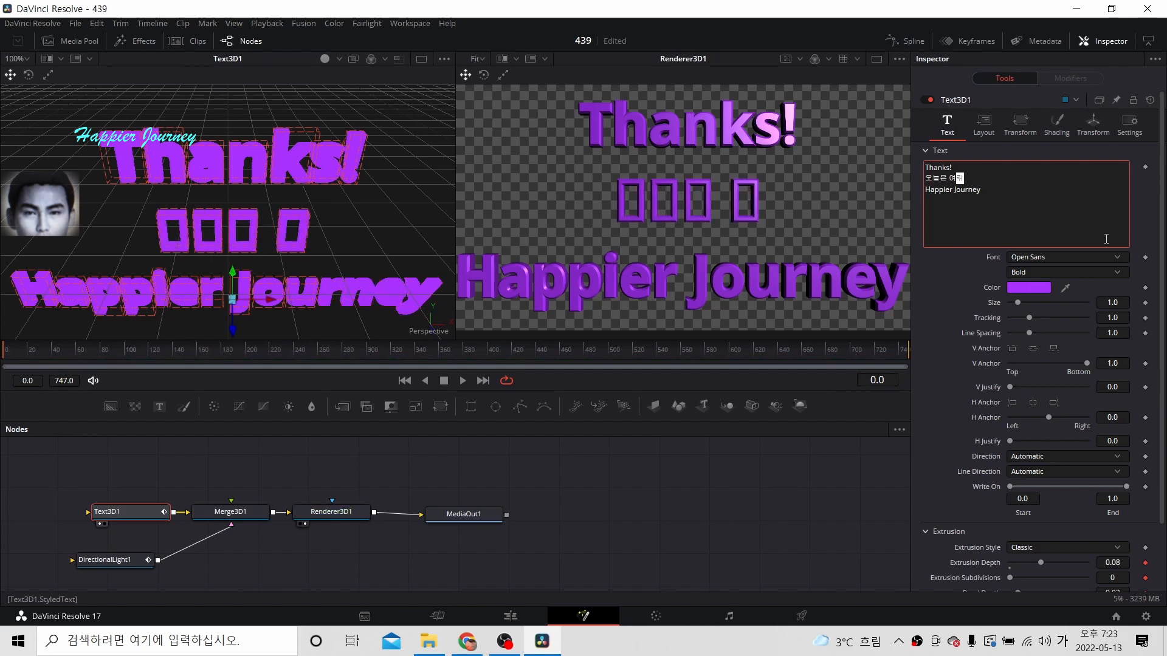
text(까지 입니다)
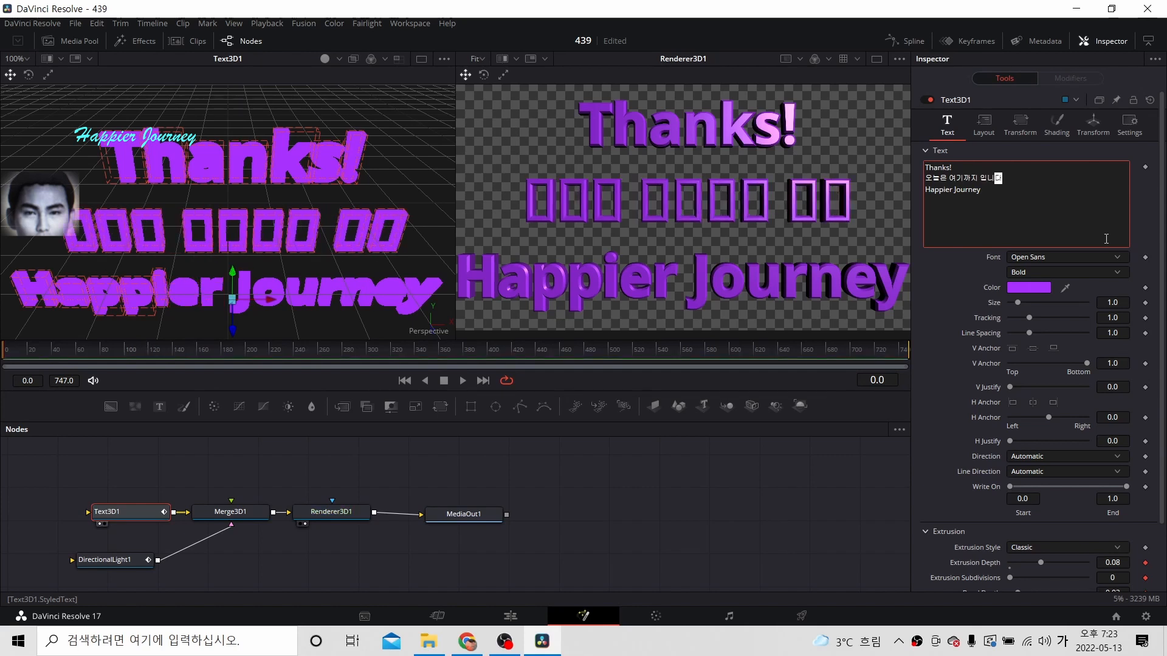
Step: Add a period to the end of the line "오늘은 여기까지 입니다" in Text3D1 and switch to the Edit page
text(.)
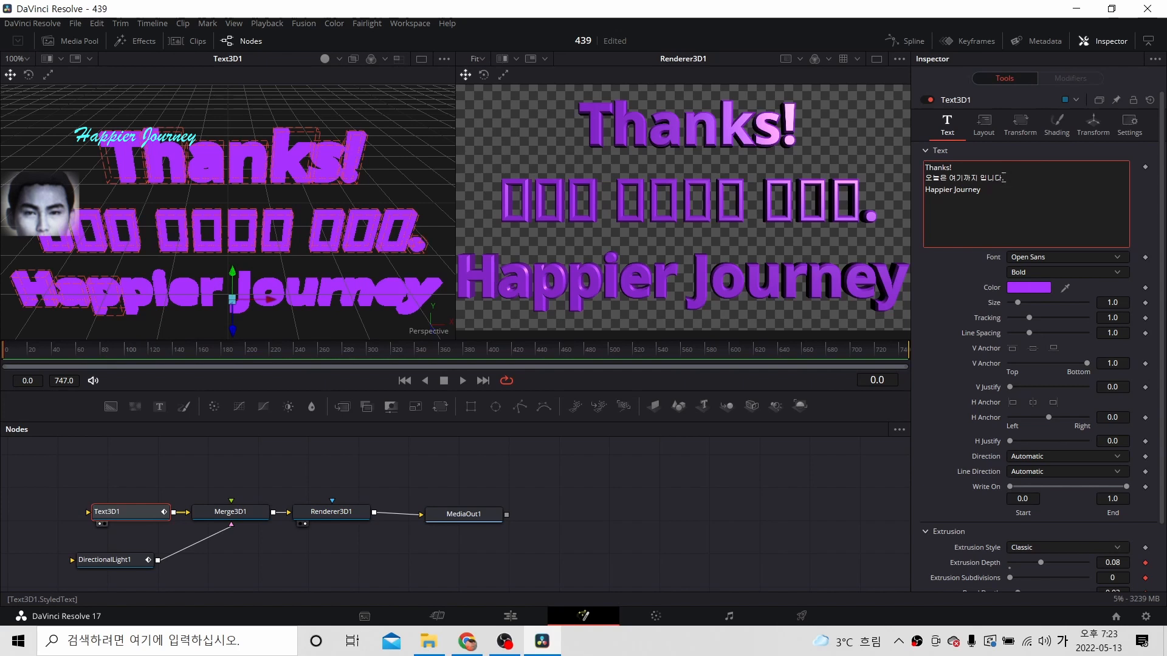
drag(1002, 177, 928, 183)
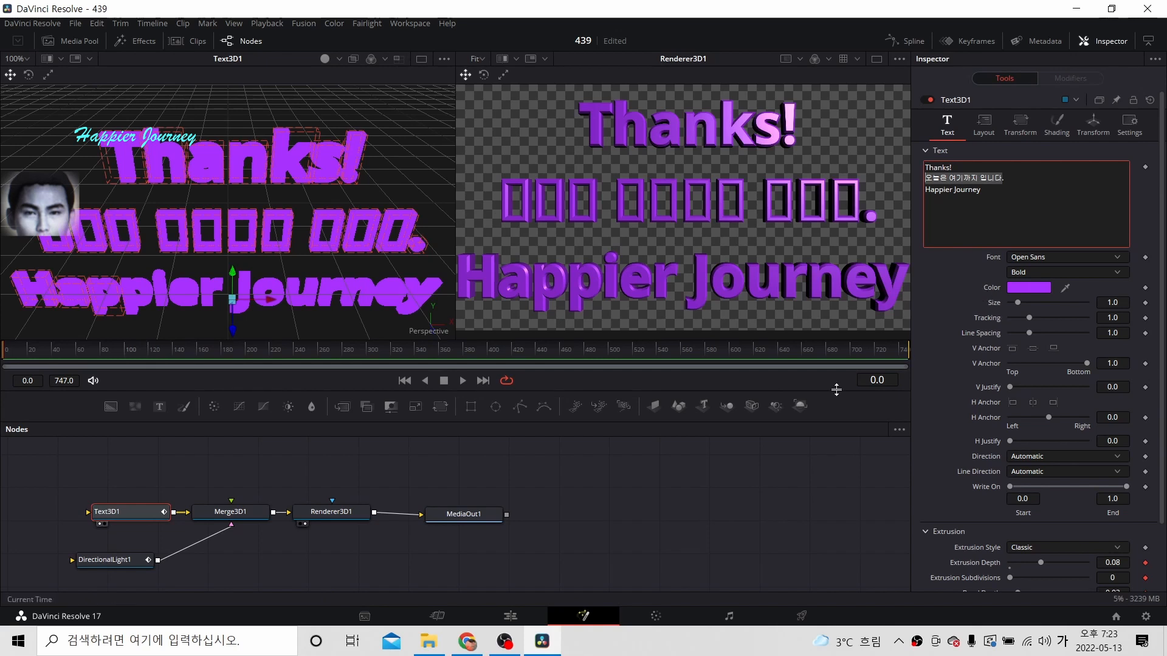
click(510, 616)
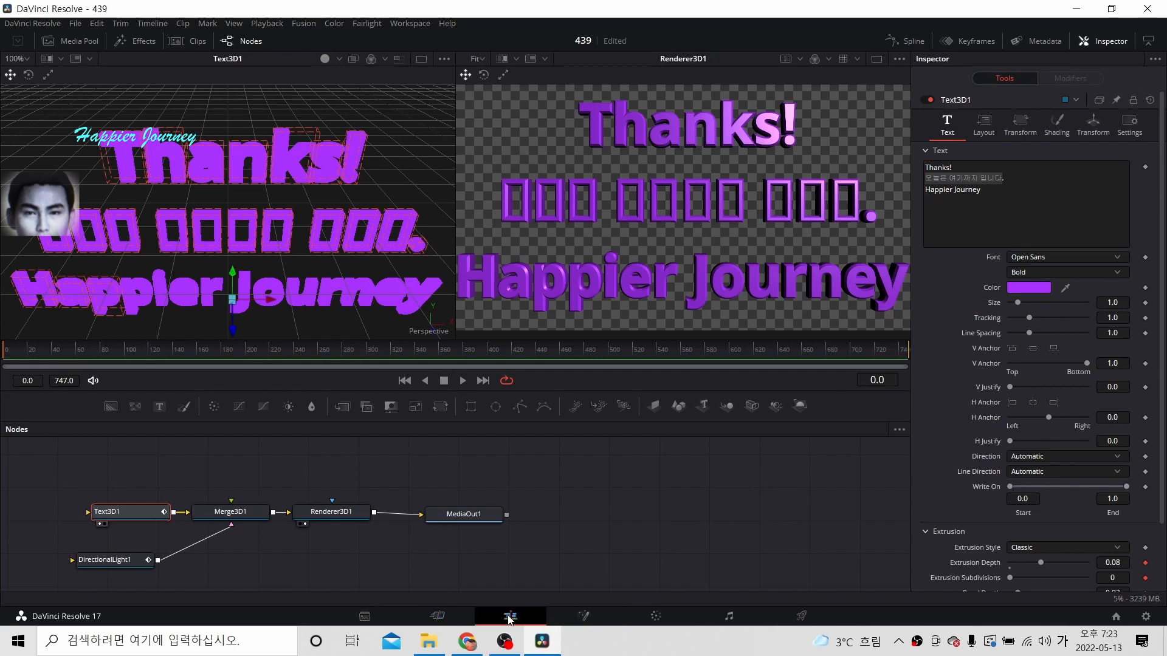
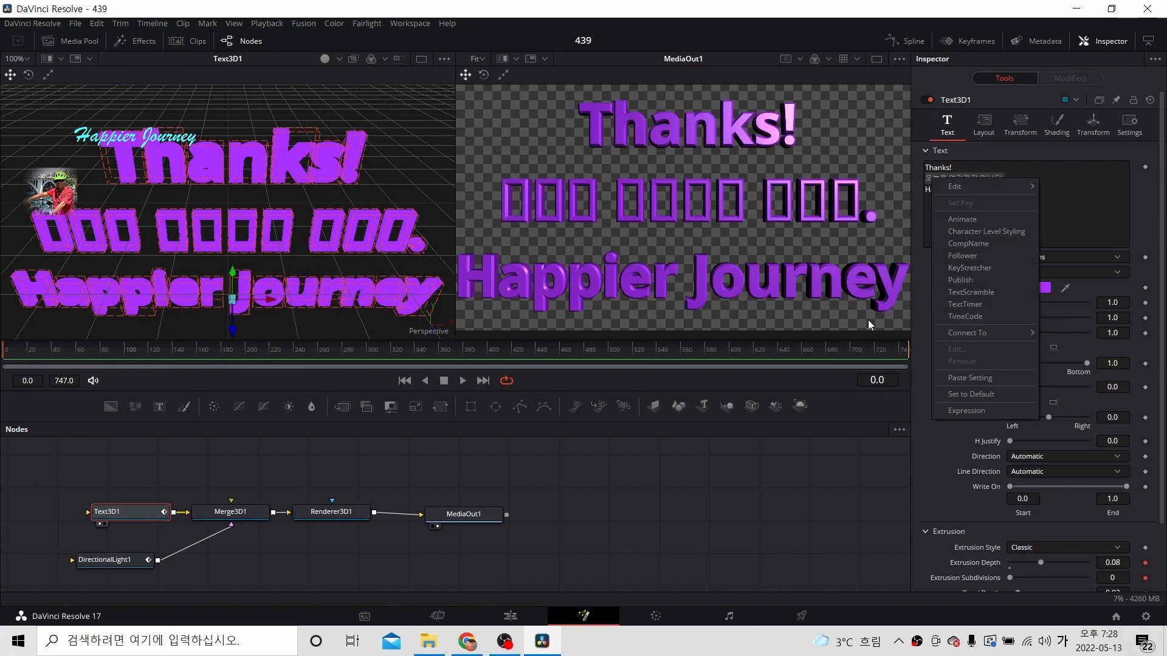
Step: Replace the Korean middle line in Text3D1 with "This is the end for today."
mouse_move(970, 196)
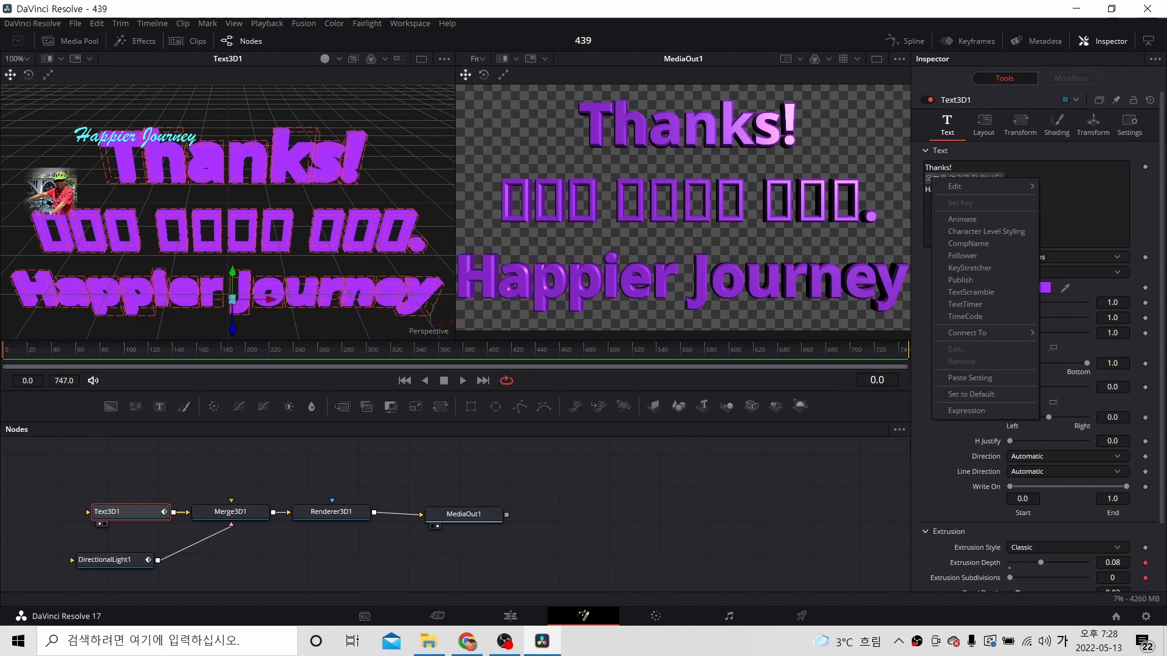
click(1055, 195)
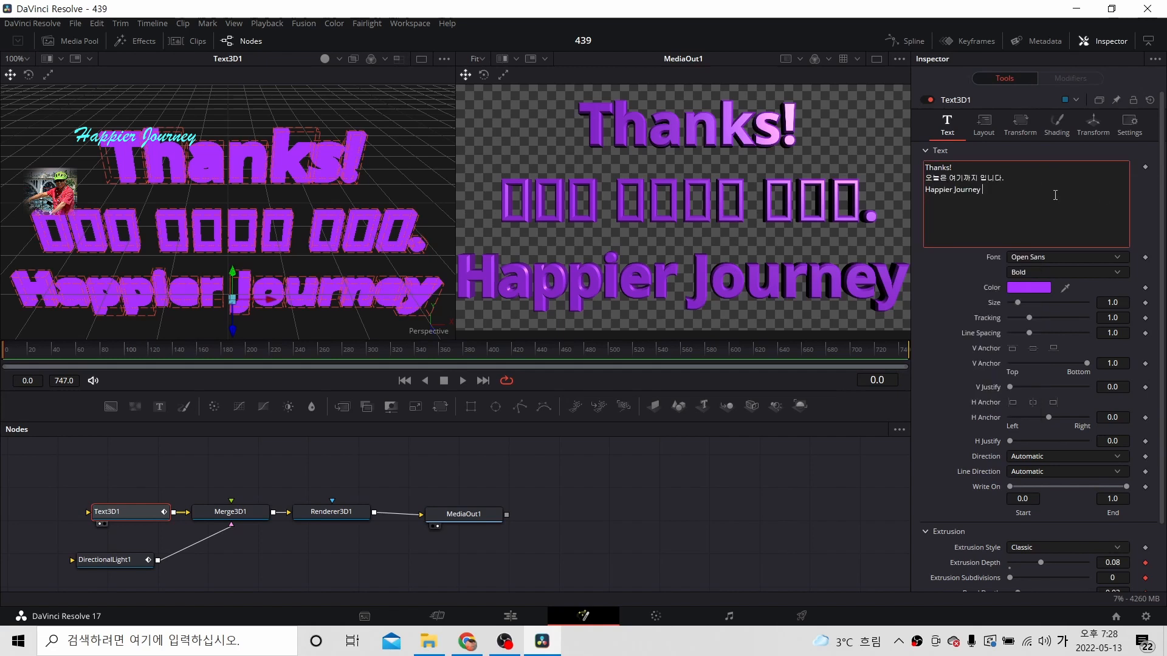
drag(1006, 178, 924, 179)
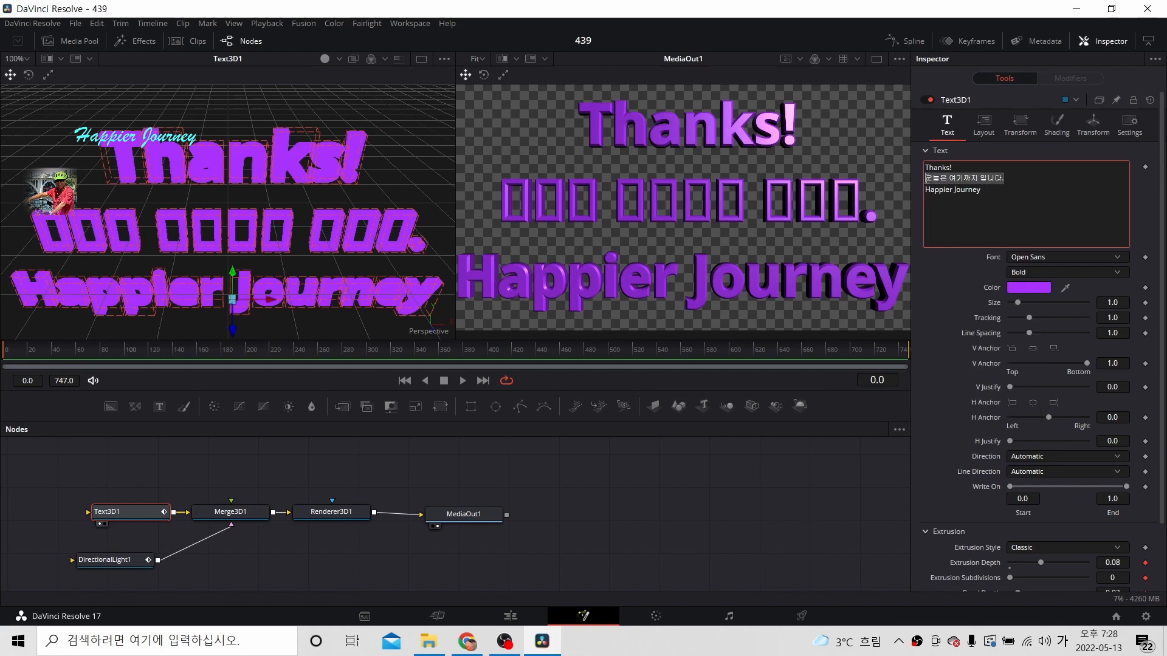
text(쓰ㅏ)
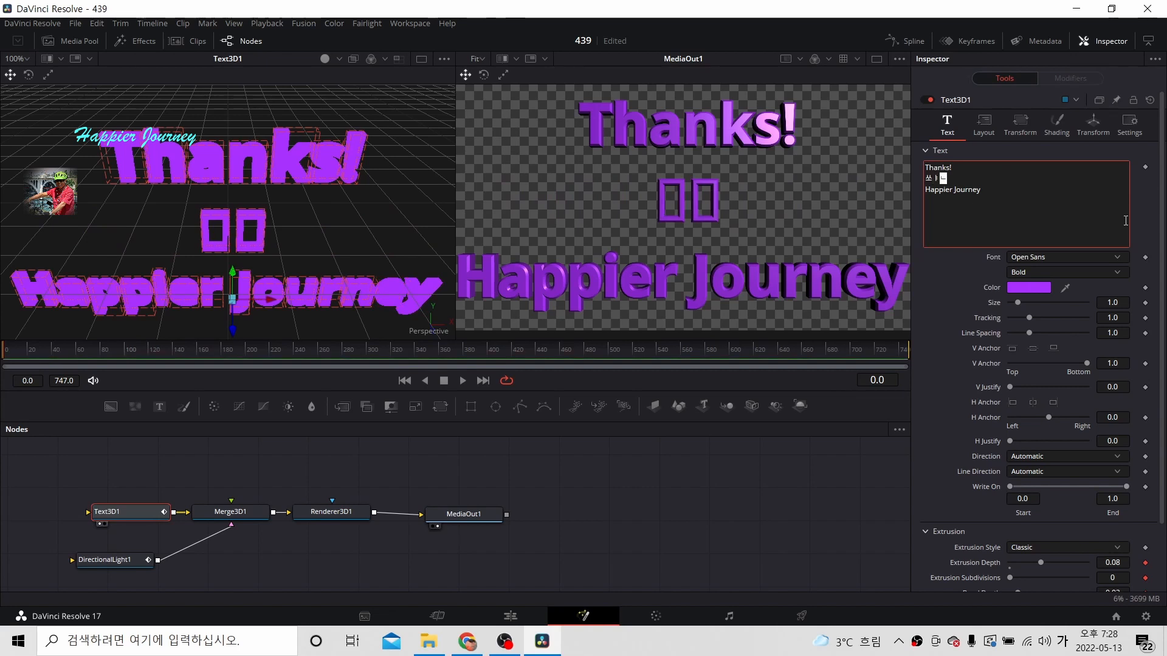
key(Hangul)
key(BackSpace)
key(BackSpace)
key(BackSpace)
text(This)
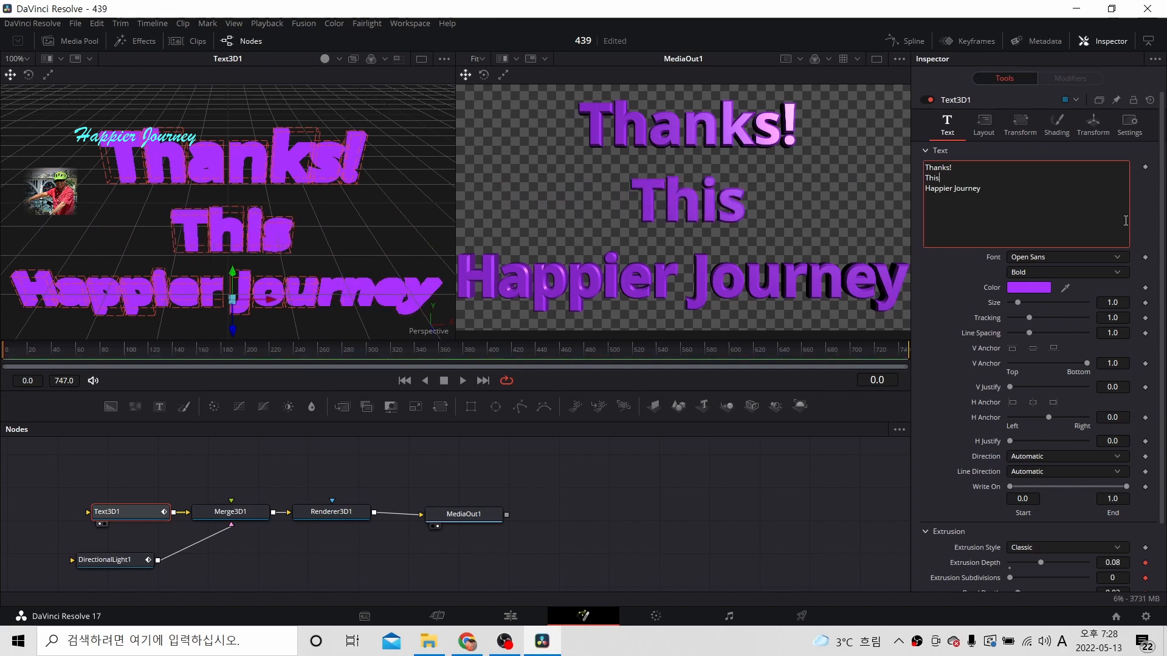
text( is)
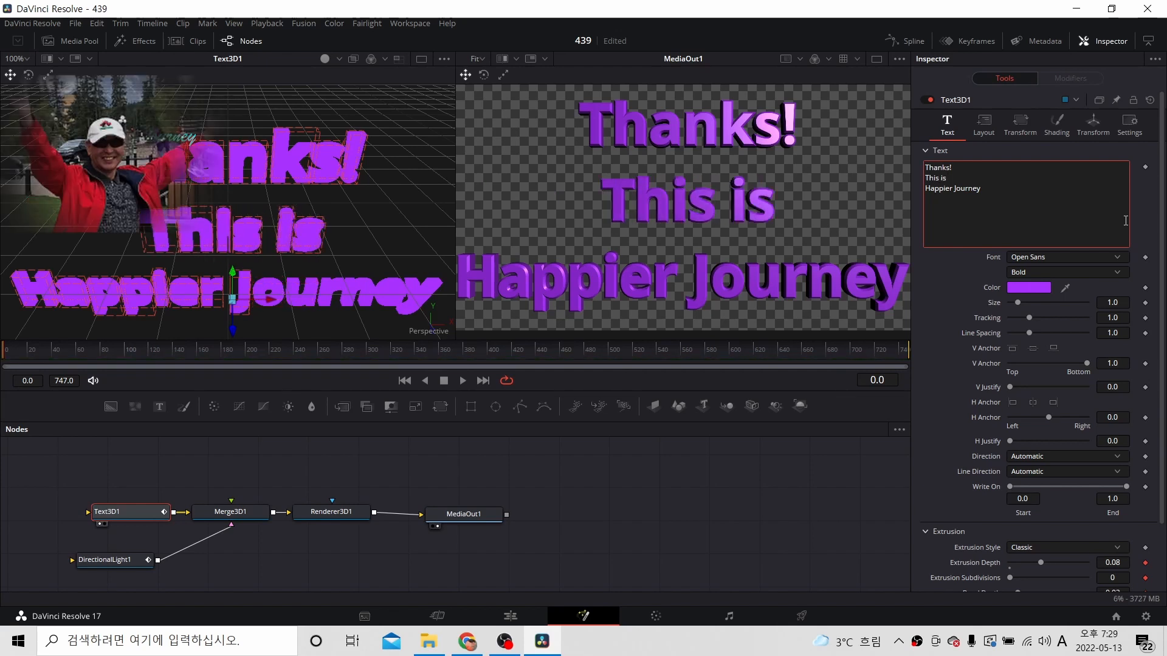
text( the)
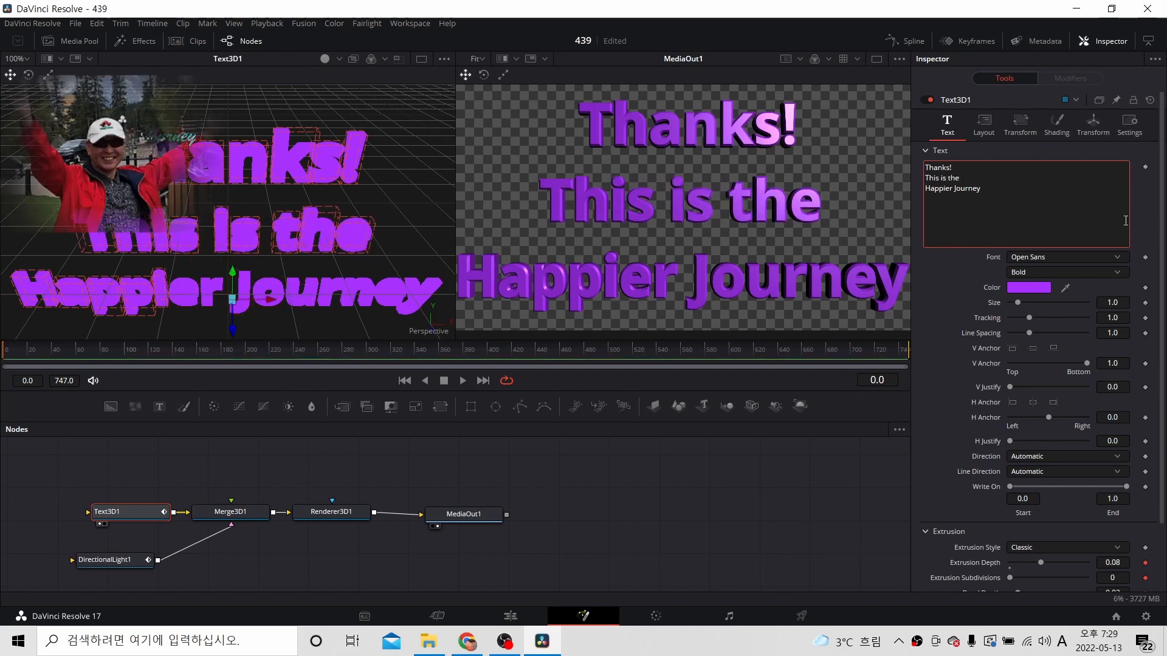
text( end)
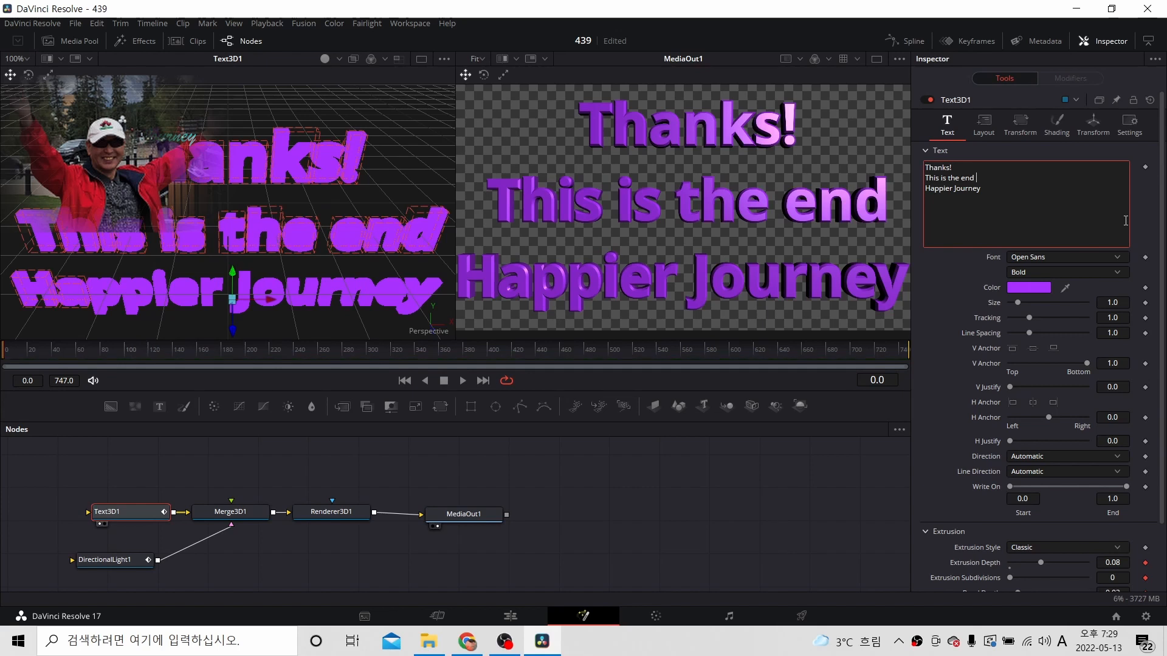
text( for)
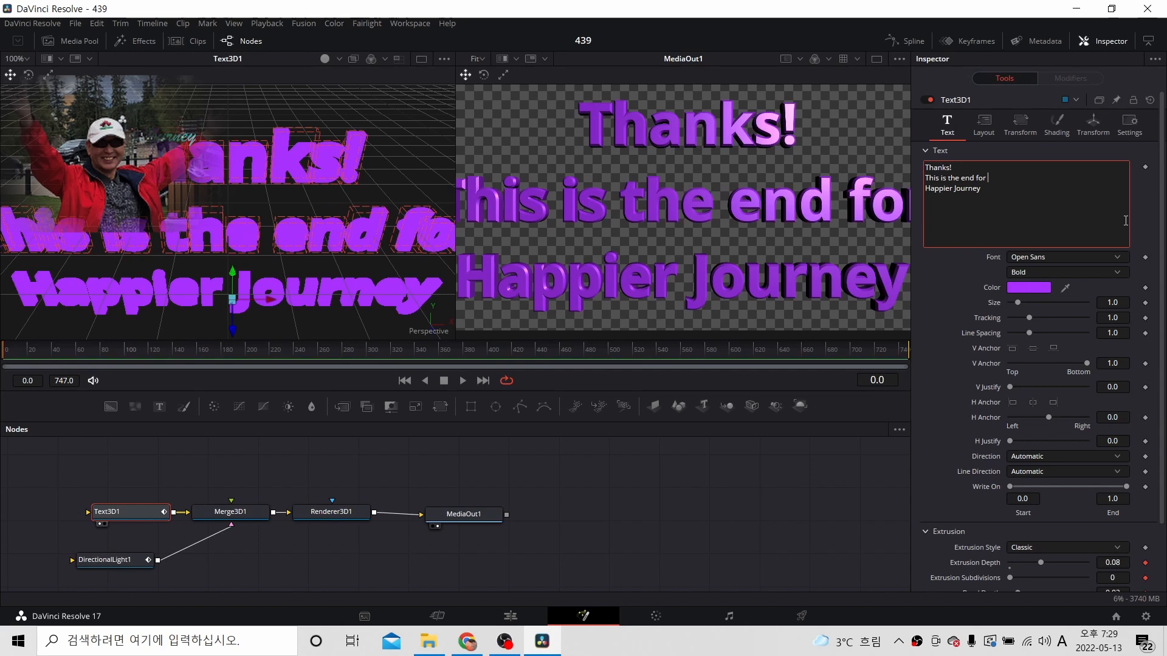
text(today)
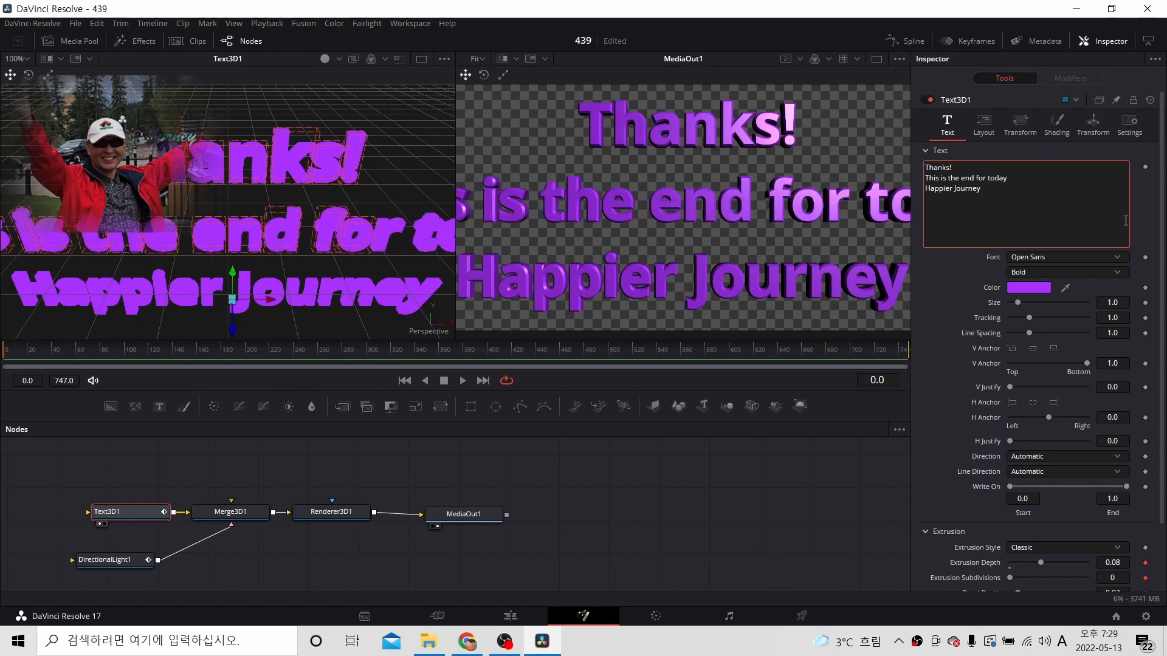
text(.)
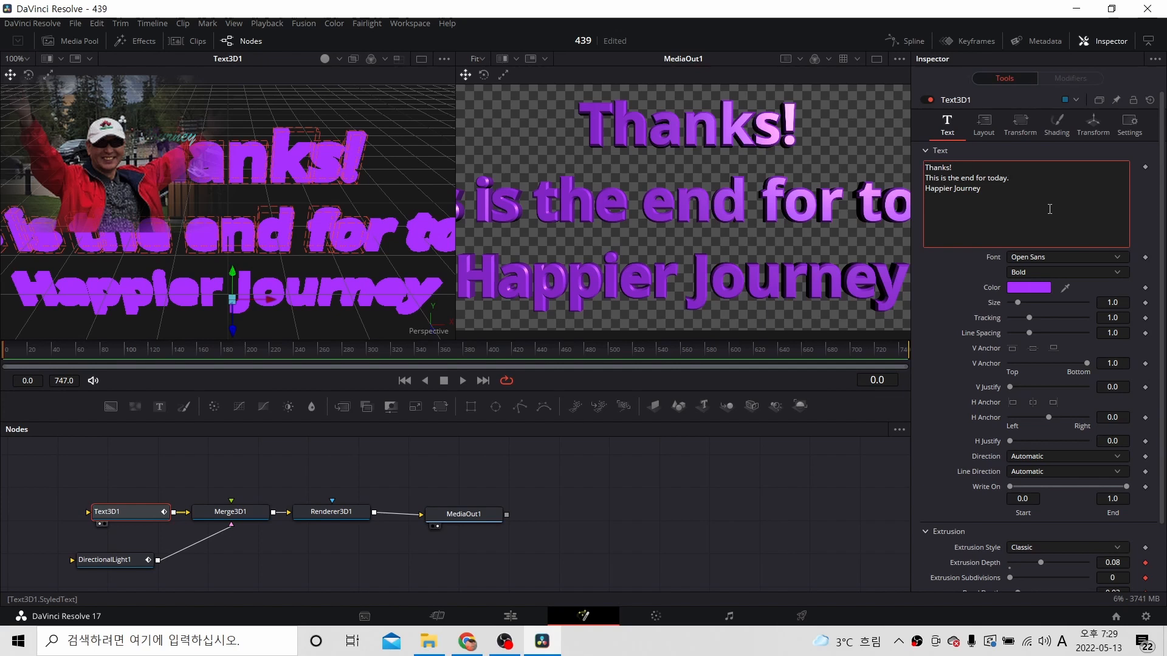
Step: Delete the middle line "This is the end for today." from Text3D1, leaving it blank, and set the text size to 0.95
drag(1013, 181, 923, 182)
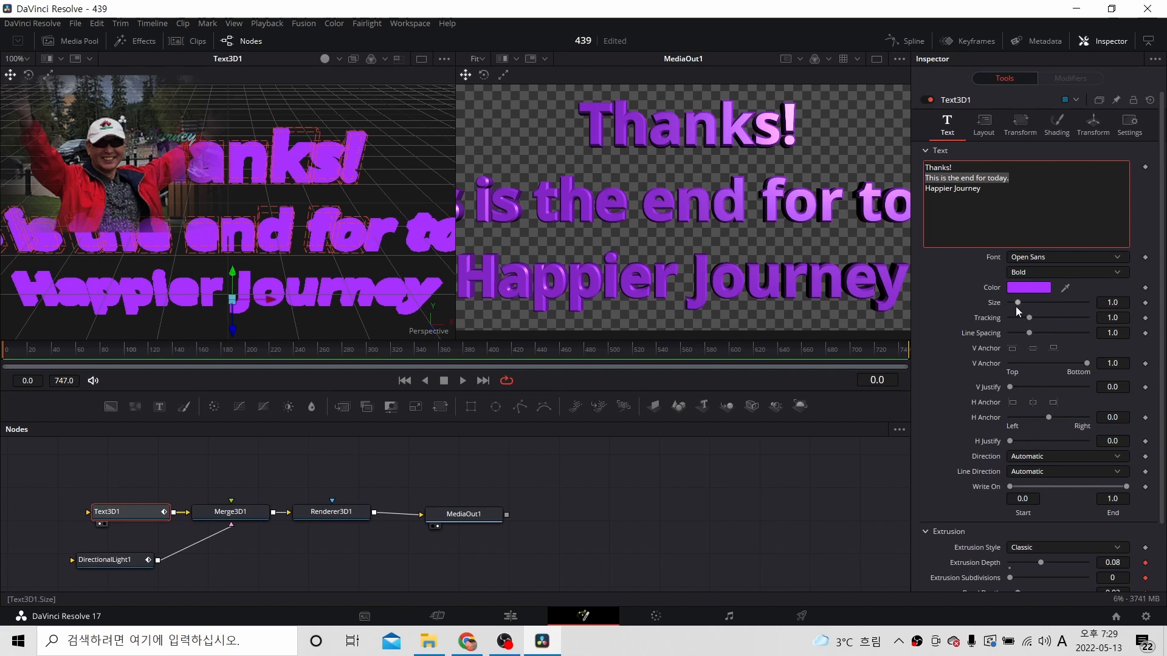
drag(1017, 304, 1016, 302)
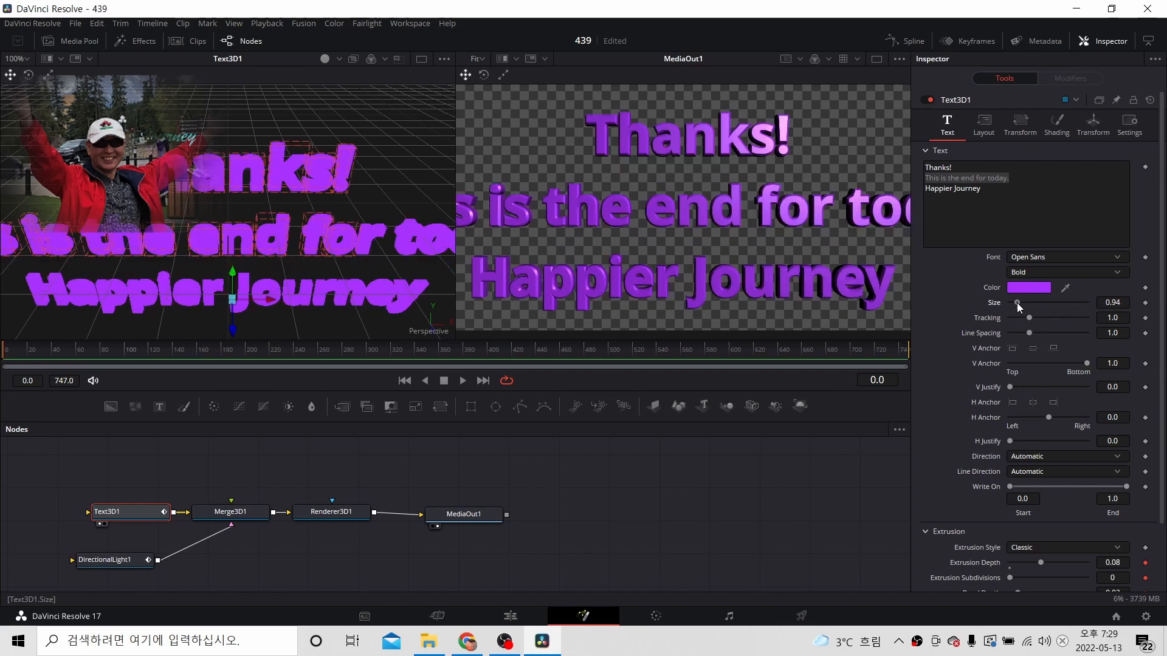
click(1013, 178)
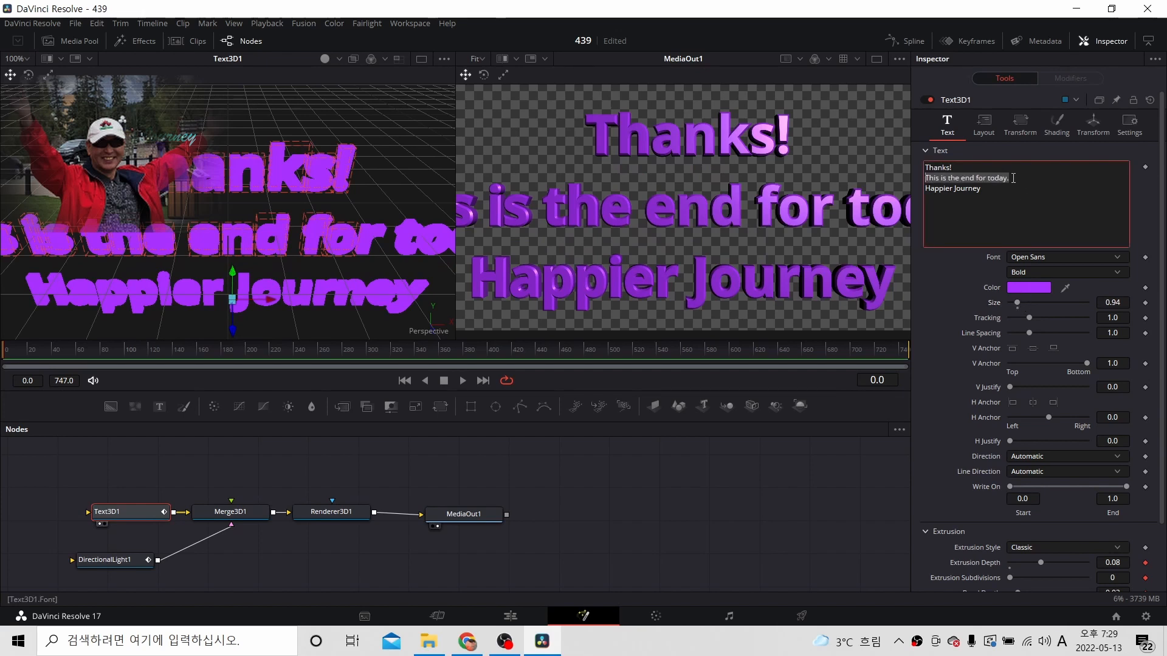
drag(1013, 178, 920, 182)
key(BackSpace)
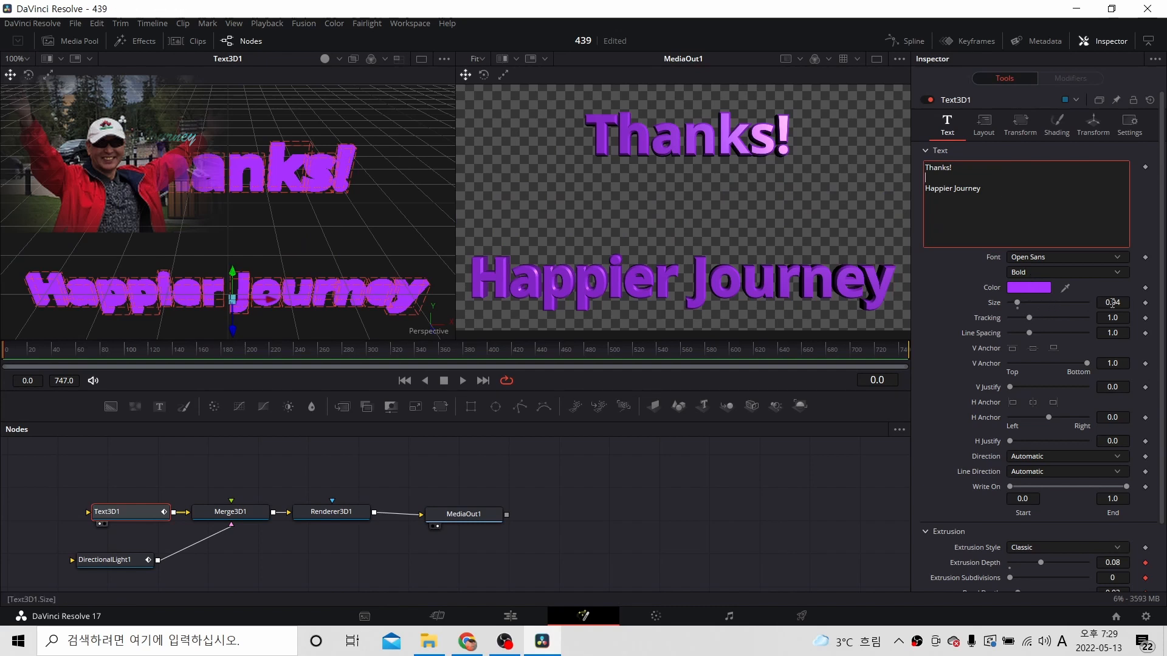
drag(1114, 303, 1117, 303)
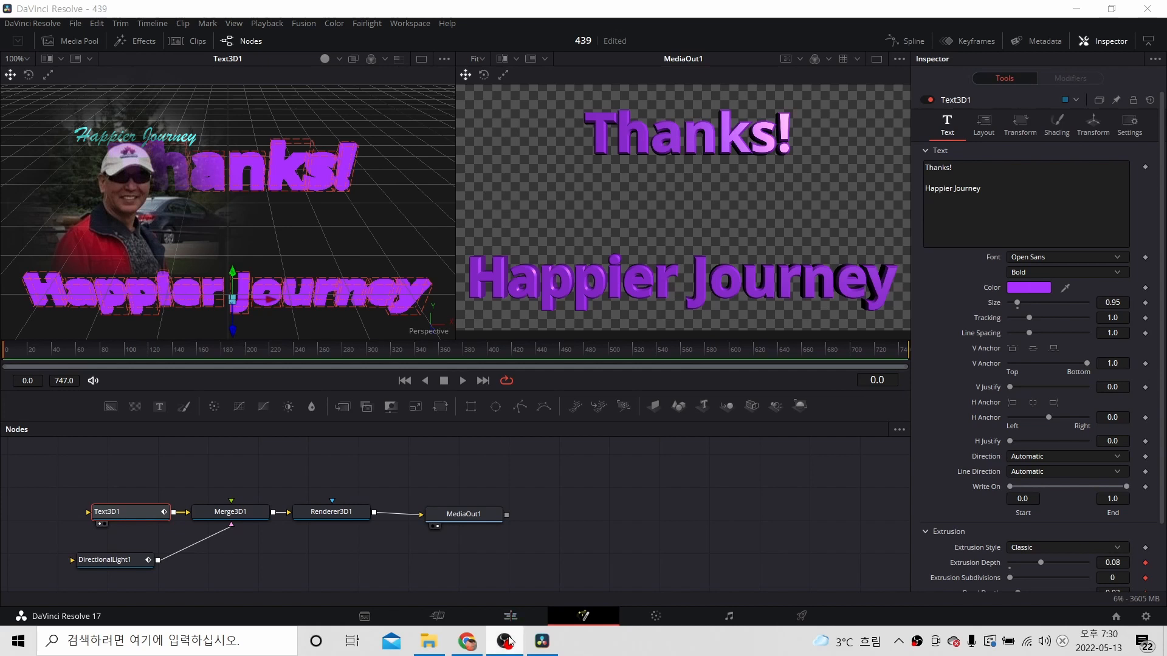
mouse_move(506, 649)
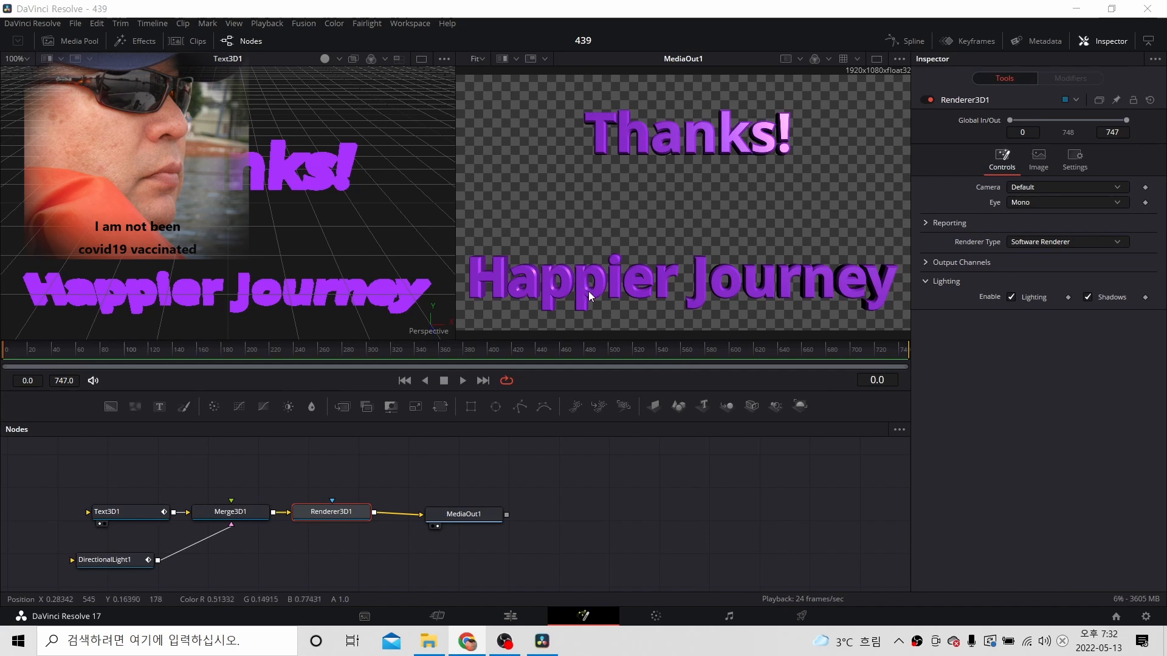
Step: Add a spot light, a 3D camera and a 3D shape joined by Merge3D2, moving the light and the merge below the left end of the titles
click(776, 406)
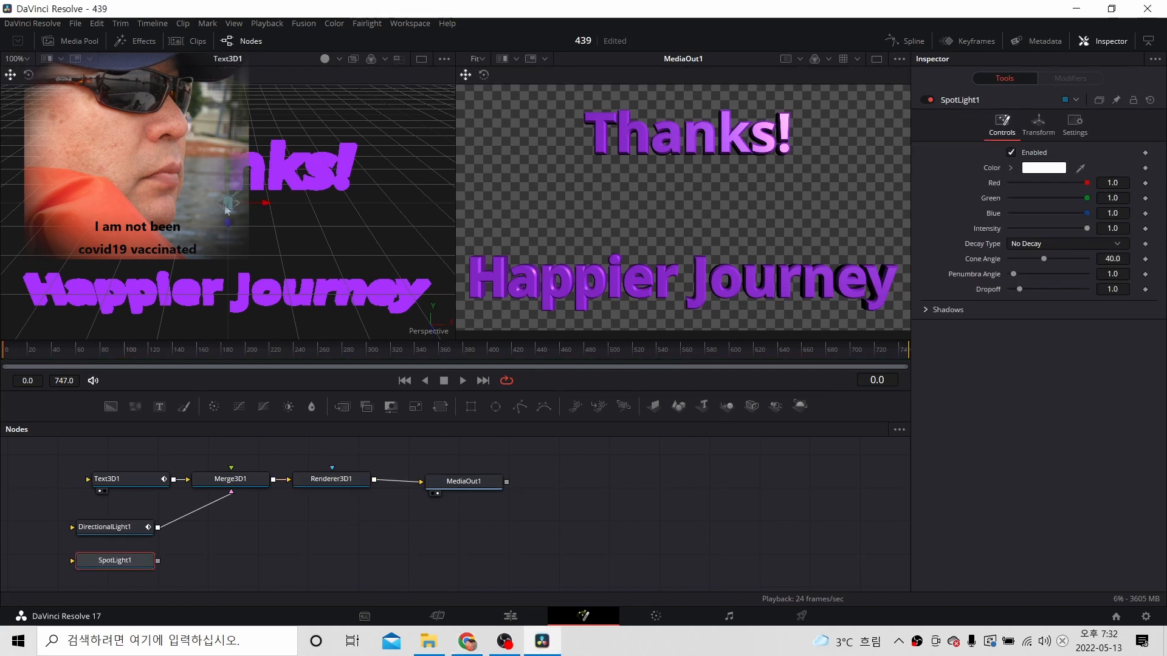
drag(226, 210, 32, 347)
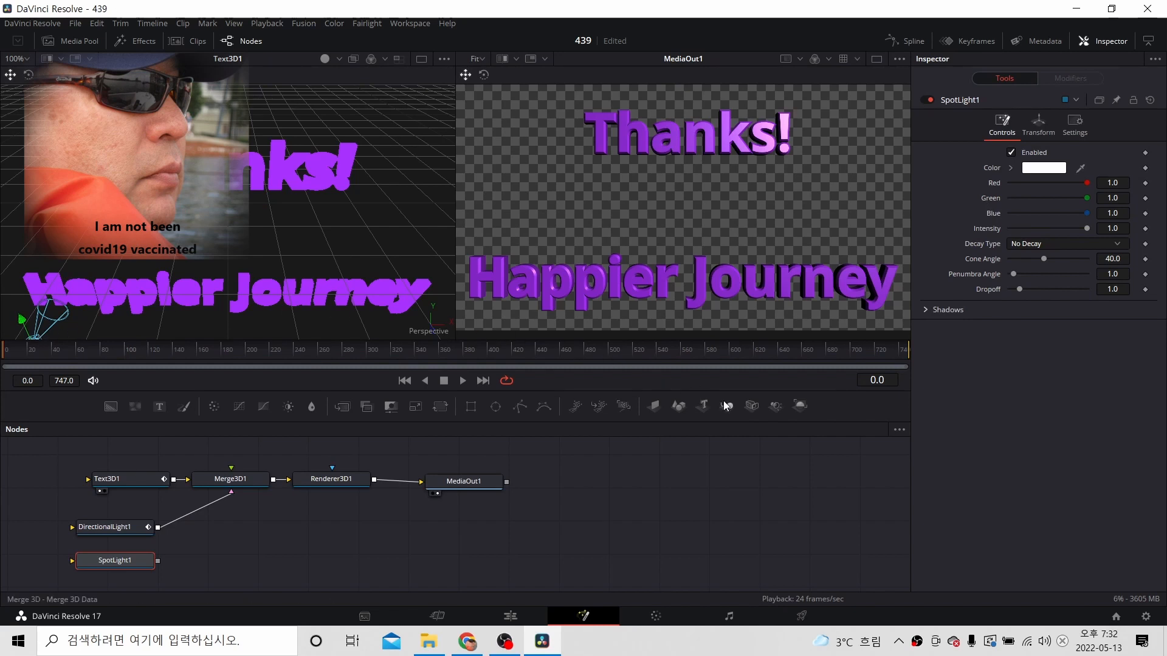
click(751, 406)
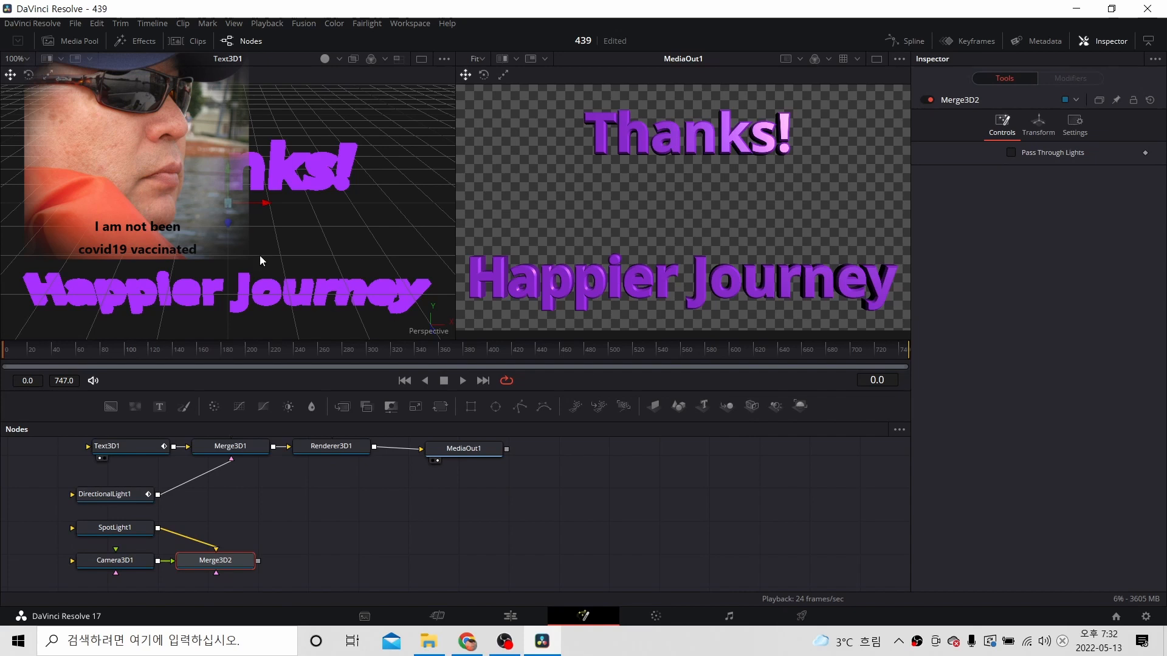
drag(91, 279, 26, 326)
click(678, 407)
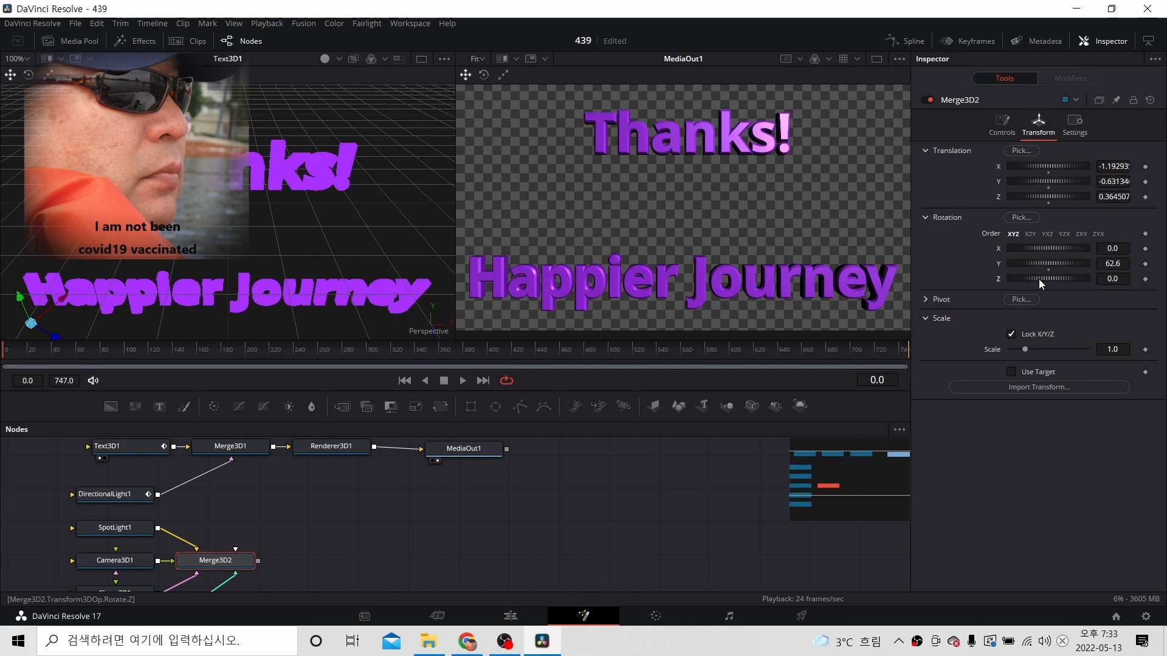
Step: Set Merge3D2's Z rotation to -18.3, its Y translation to -0.747 and Z to 0.36, and shift it slightly along X
drag(1038, 279, 1039, 240)
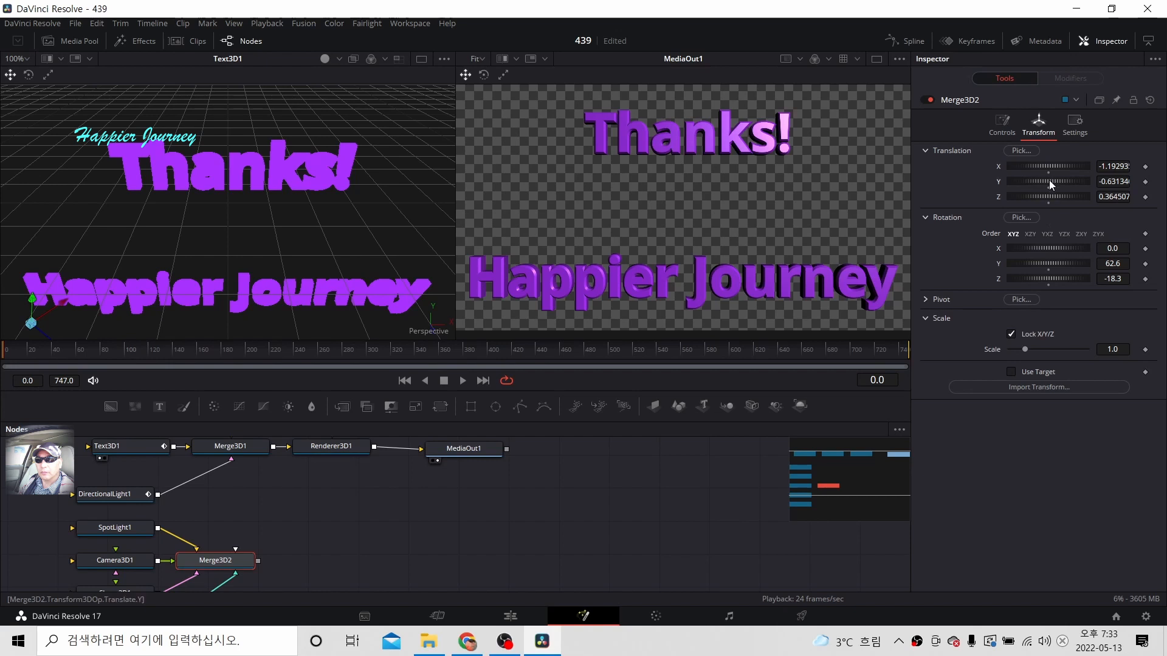
mouse_move(1049, 180)
mouse_down()
mouse_move(1063, 183)
mouse_move(1046, 180)
mouse_move(1050, 195)
mouse_up()
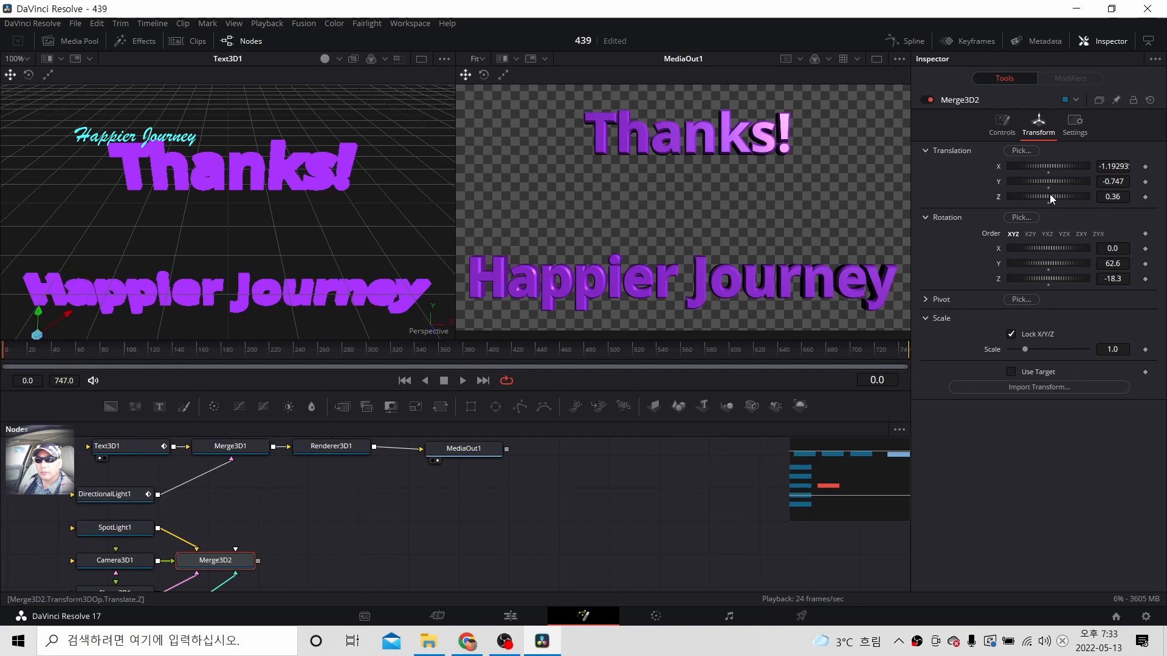
drag(1047, 165, 1048, 166)
click(1073, 124)
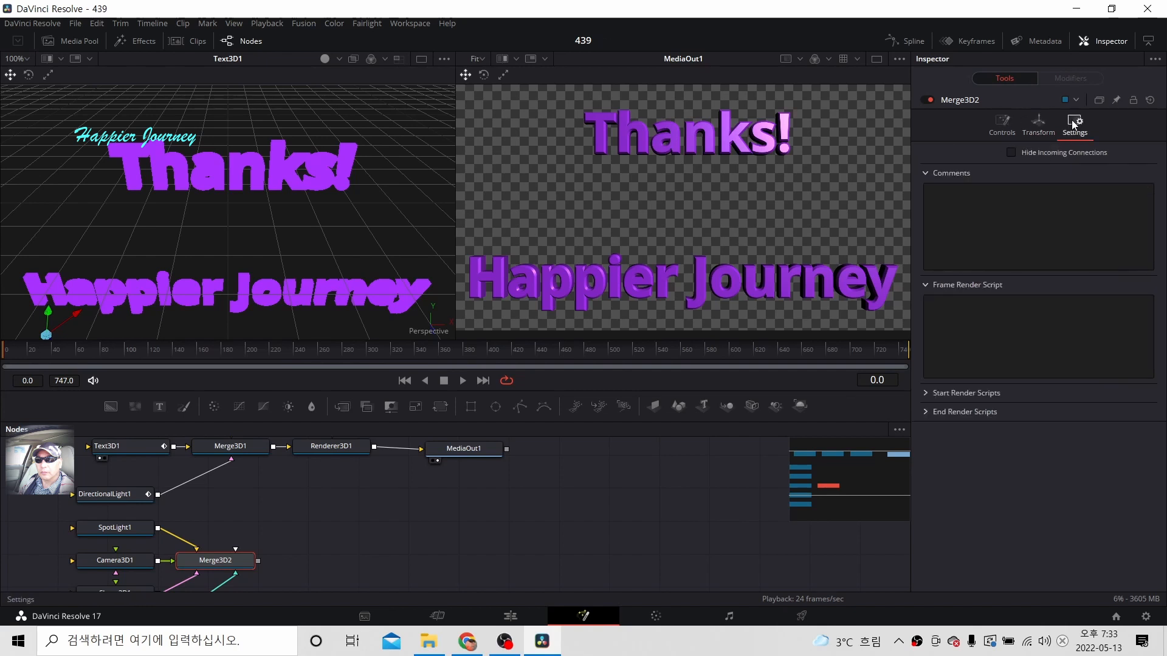
click(1008, 122)
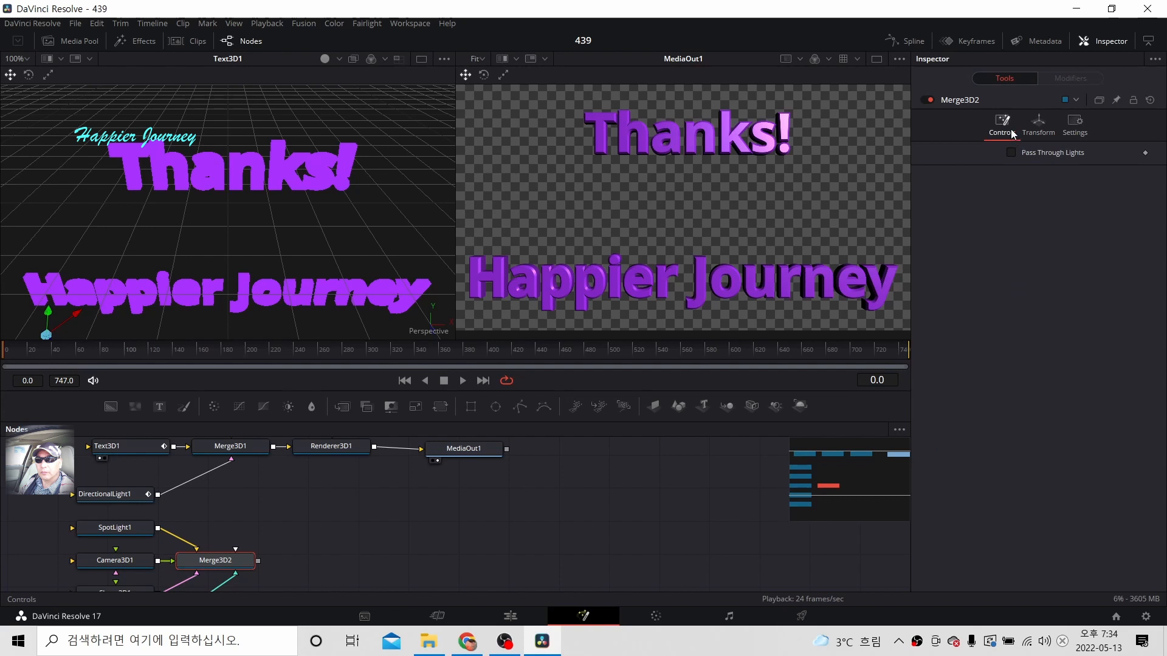
click(1045, 151)
scroll(317, 521, up, 3)
scroll(249, 505, down, 4)
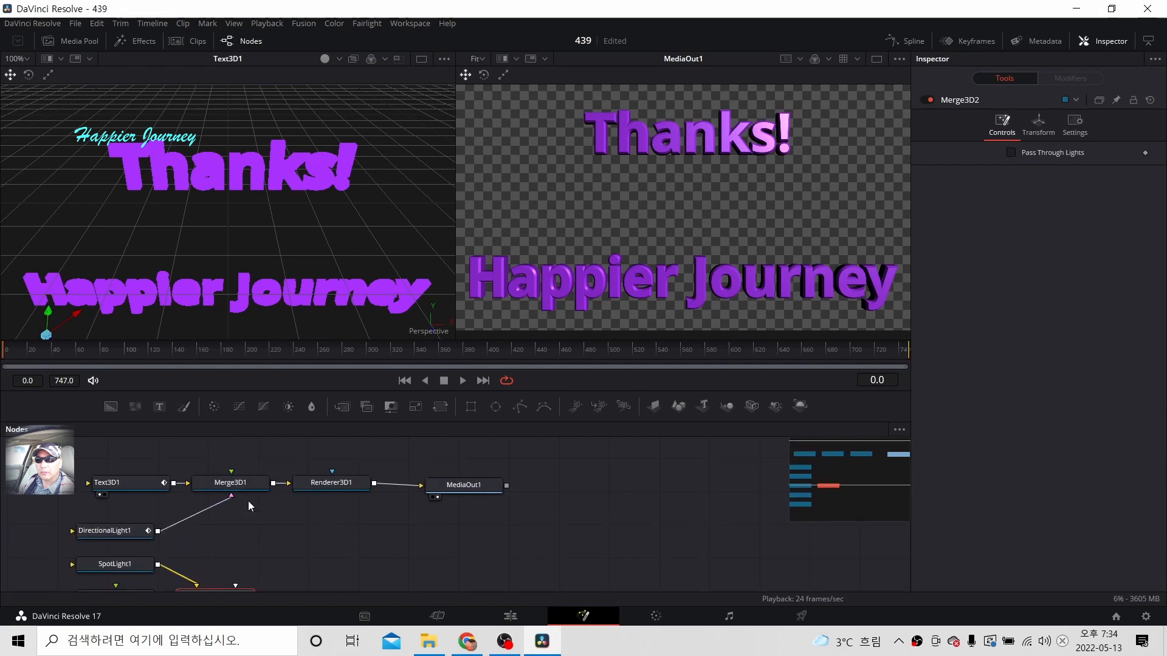
Step: Show Text3D1 in the second viewer in place of MediaOut1, and toggle it off again to leave that viewer empty
scroll(183, 474, up, 1)
click(113, 447)
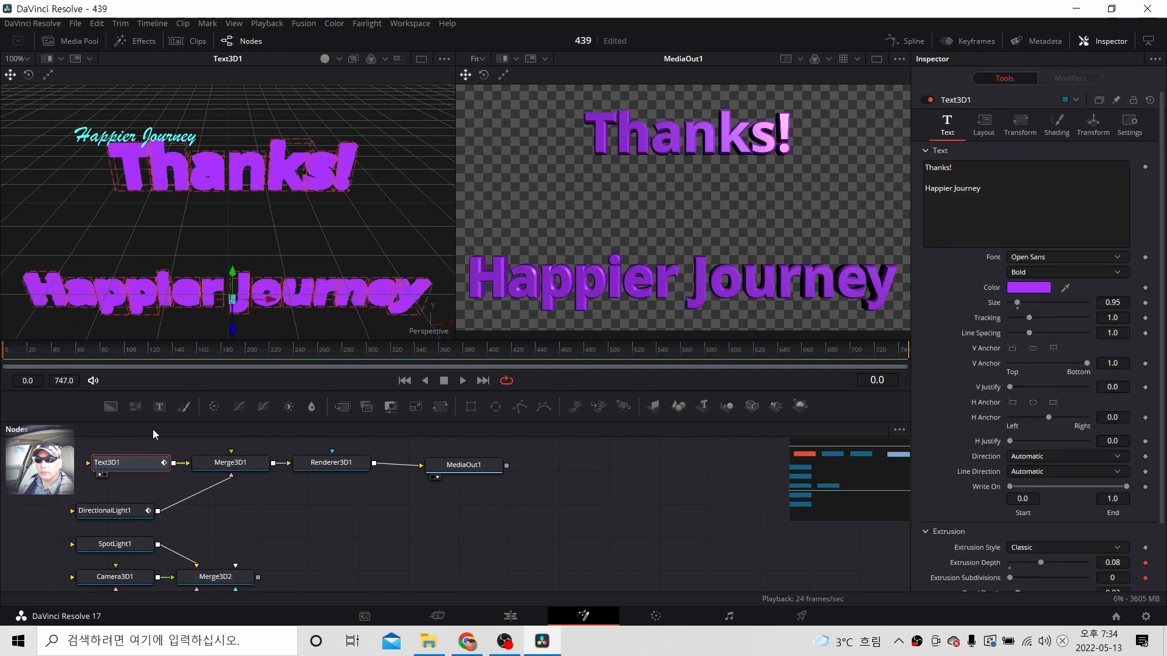
click(105, 476)
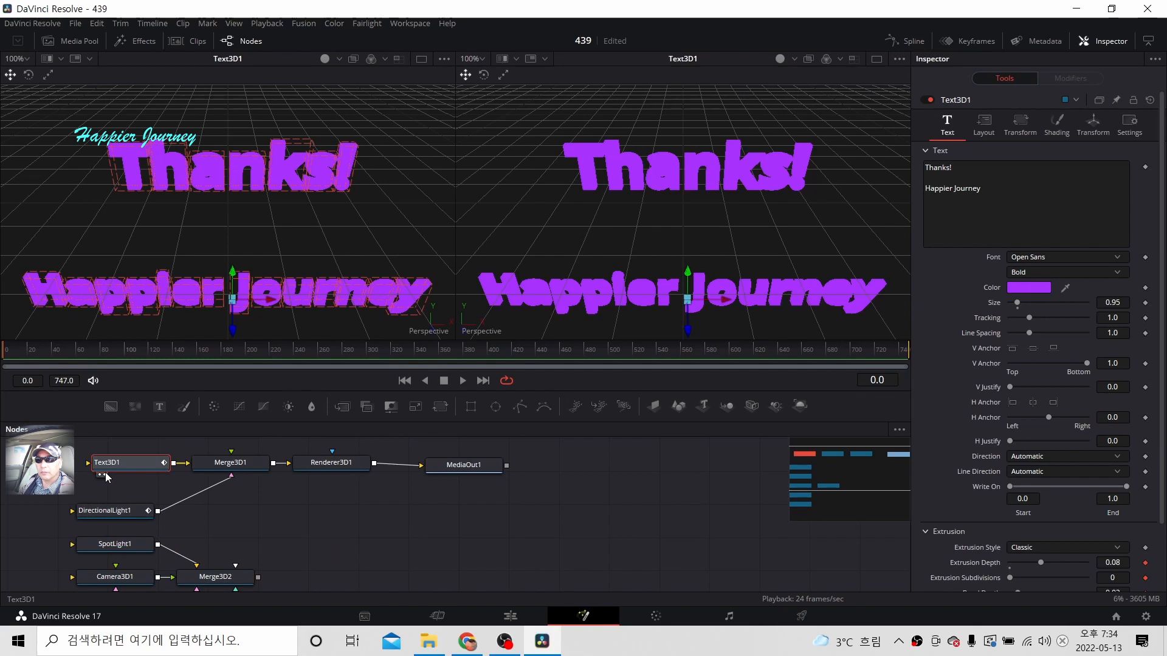
click(104, 475)
click(104, 476)
click(101, 476)
click(101, 477)
click(104, 477)
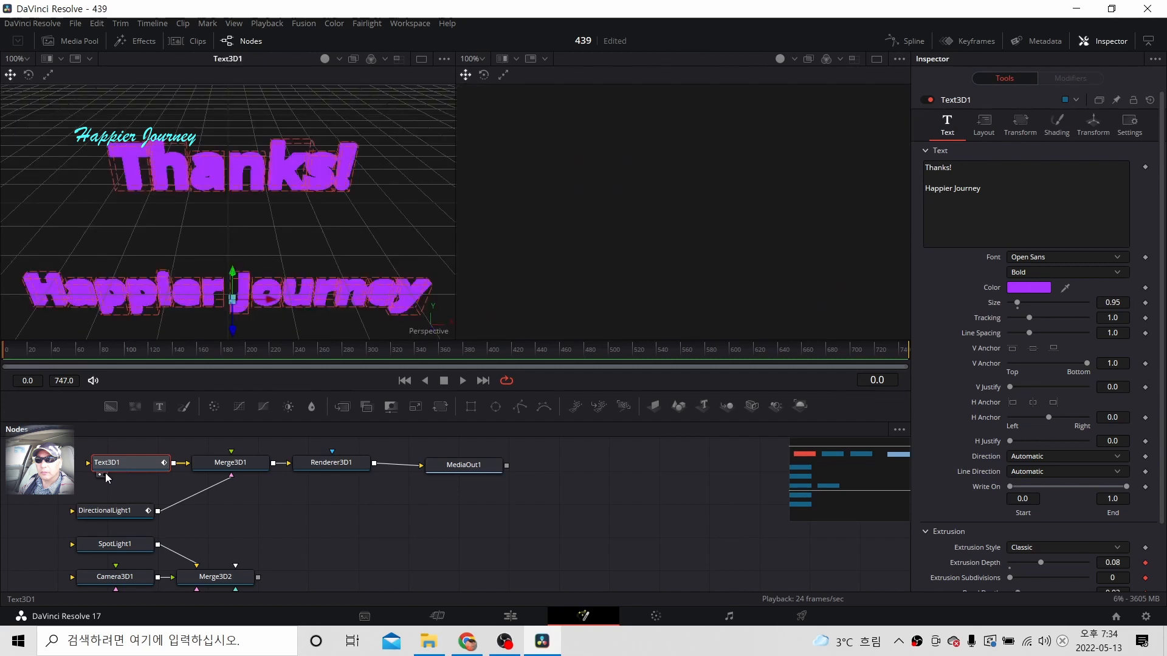
Step: Select DirectionalLight1 and move it below the right end of the "Happier Journey" title
click(239, 466)
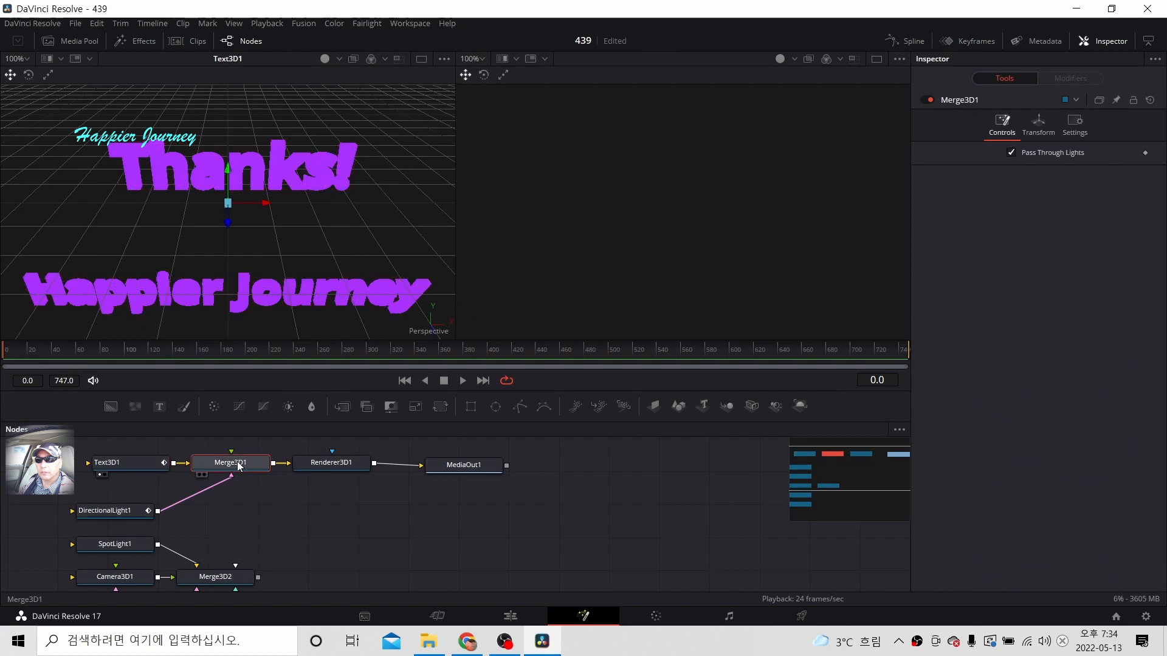
click(327, 462)
click(455, 463)
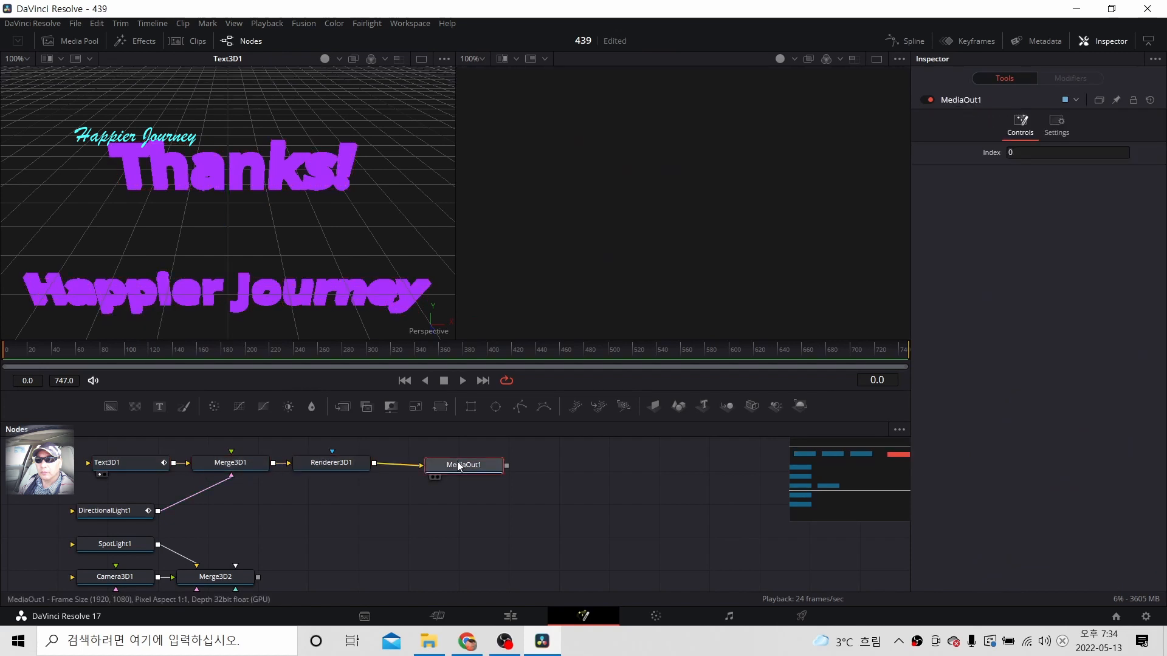
click(118, 510)
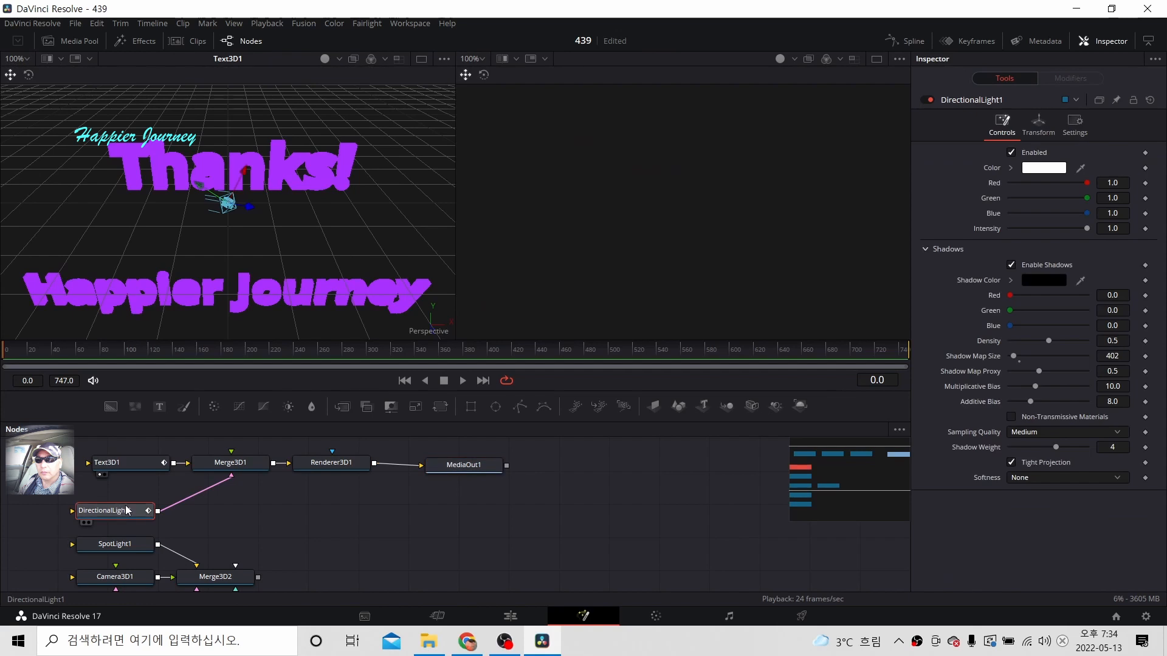
drag(229, 203, 423, 346)
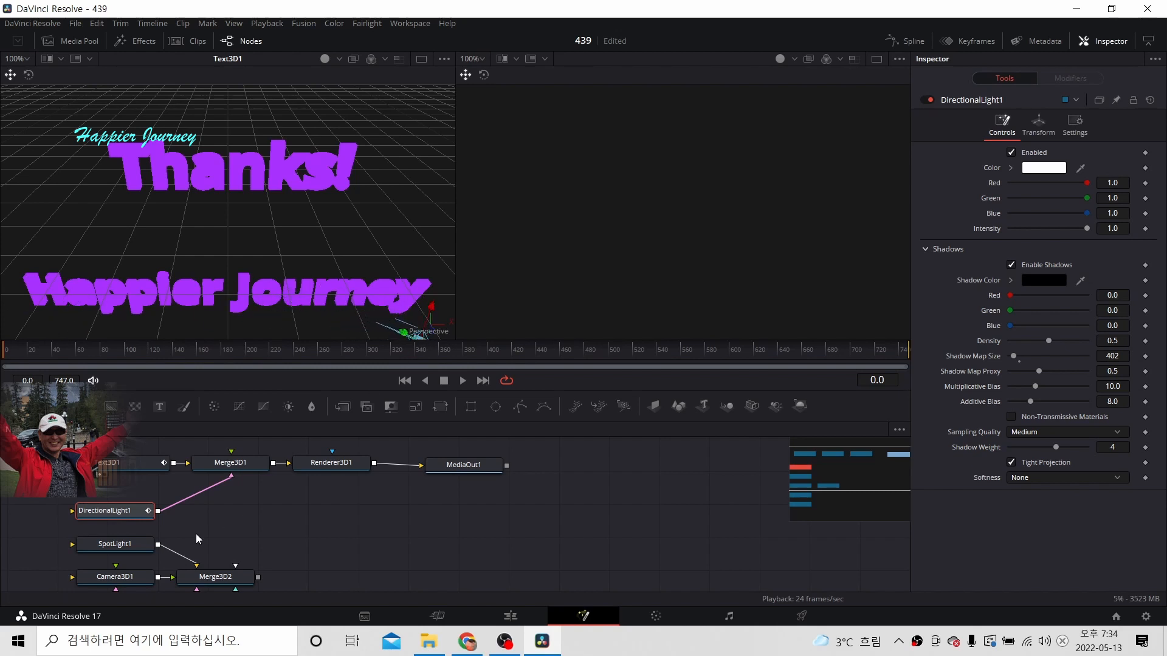
Step: Set SpotLight1's shadow color to lime green #aaff00 and raise its shadow blue value to 0.11
click(85, 555)
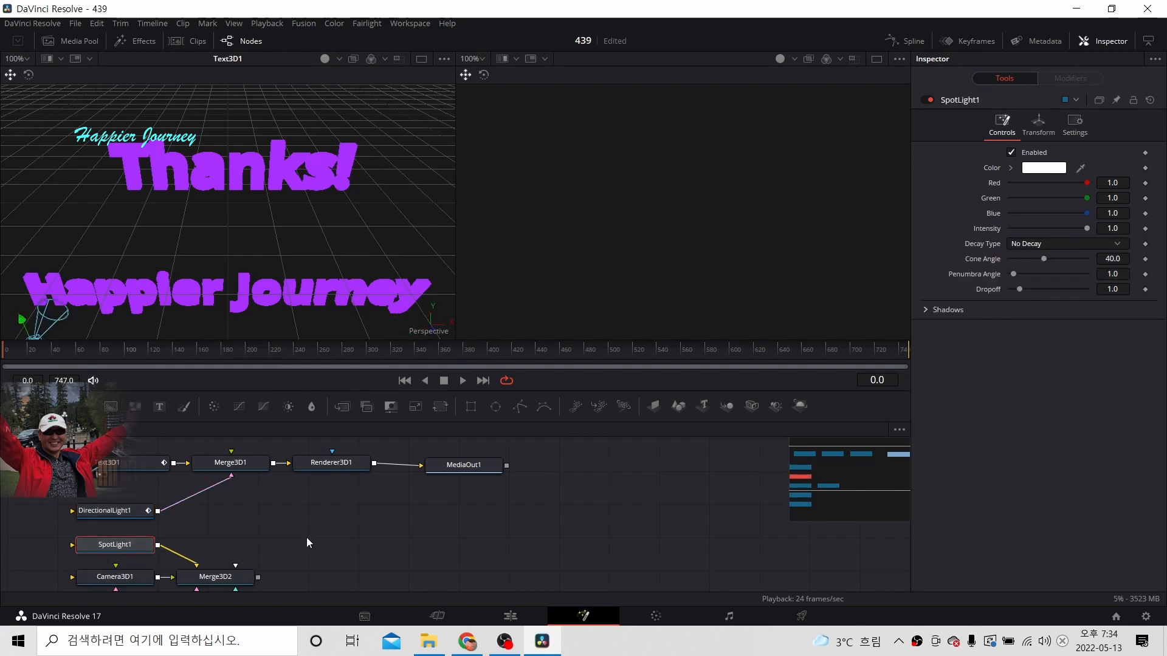
scroll(306, 537, down, 2)
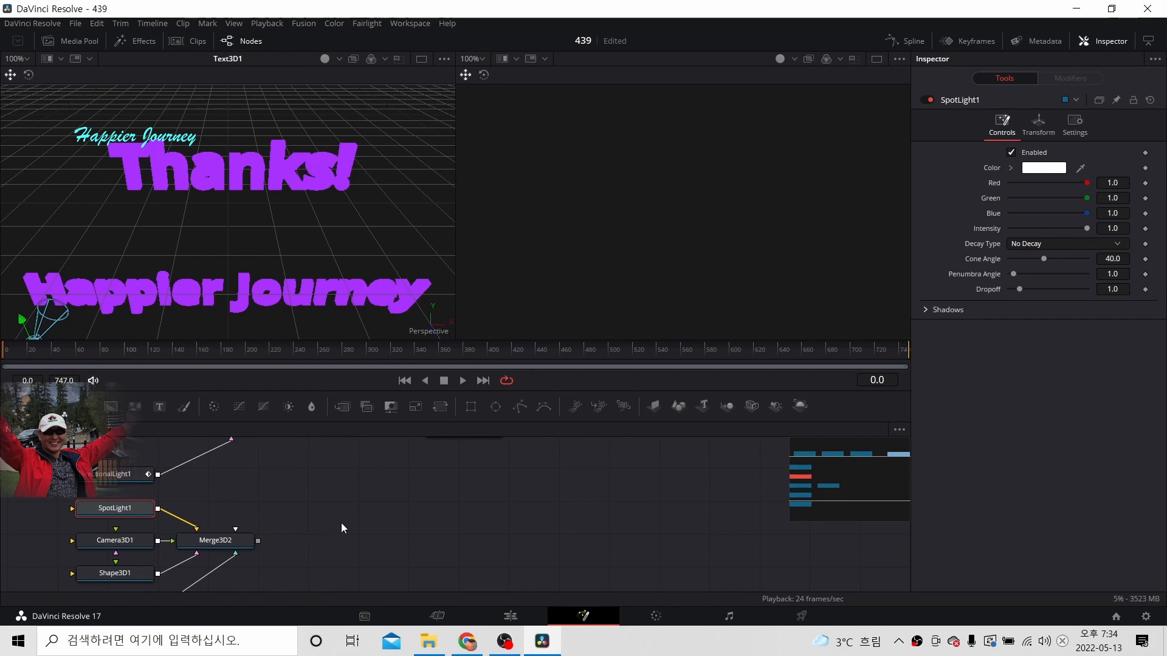
scroll(343, 527, down, 5)
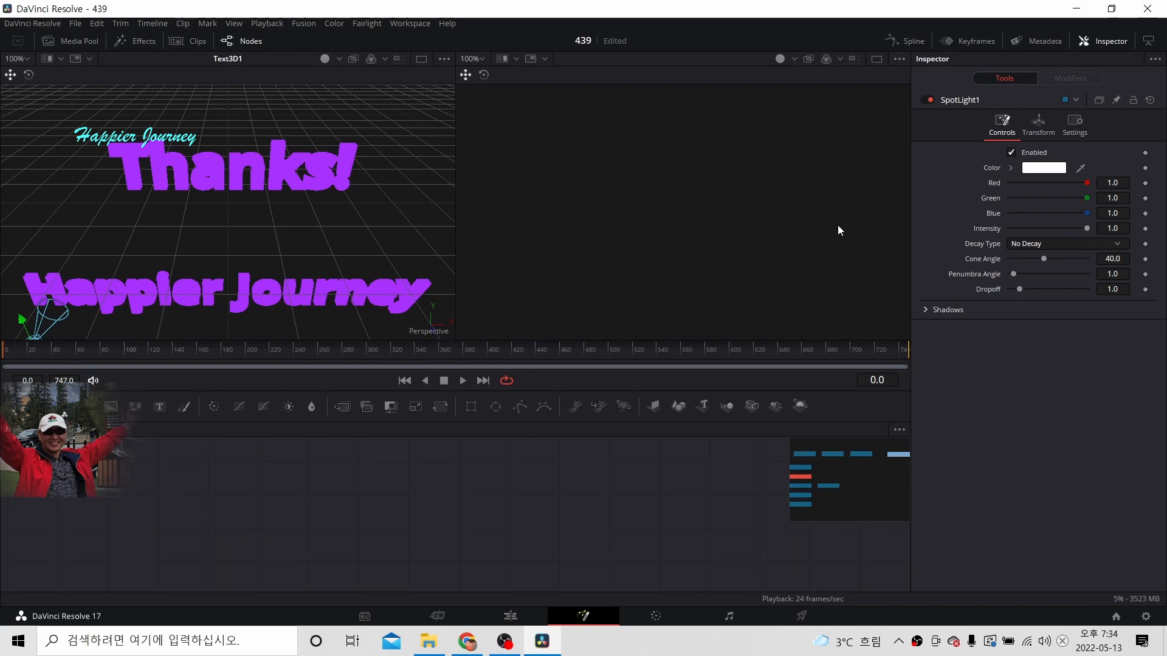
click(1035, 120)
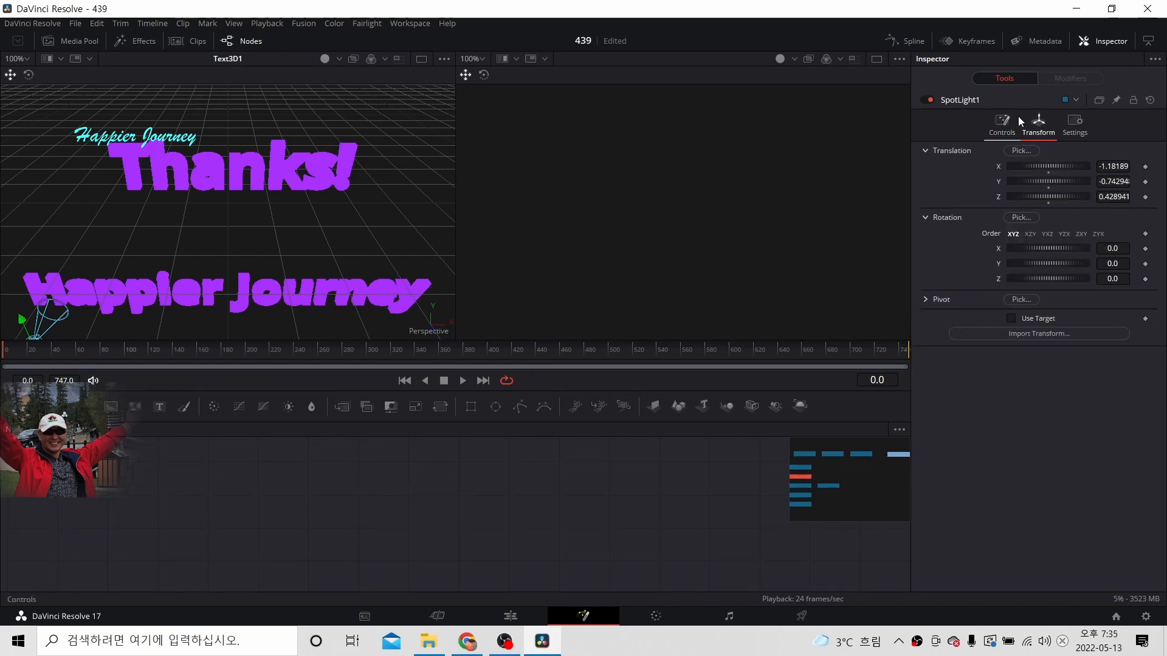
click(1003, 123)
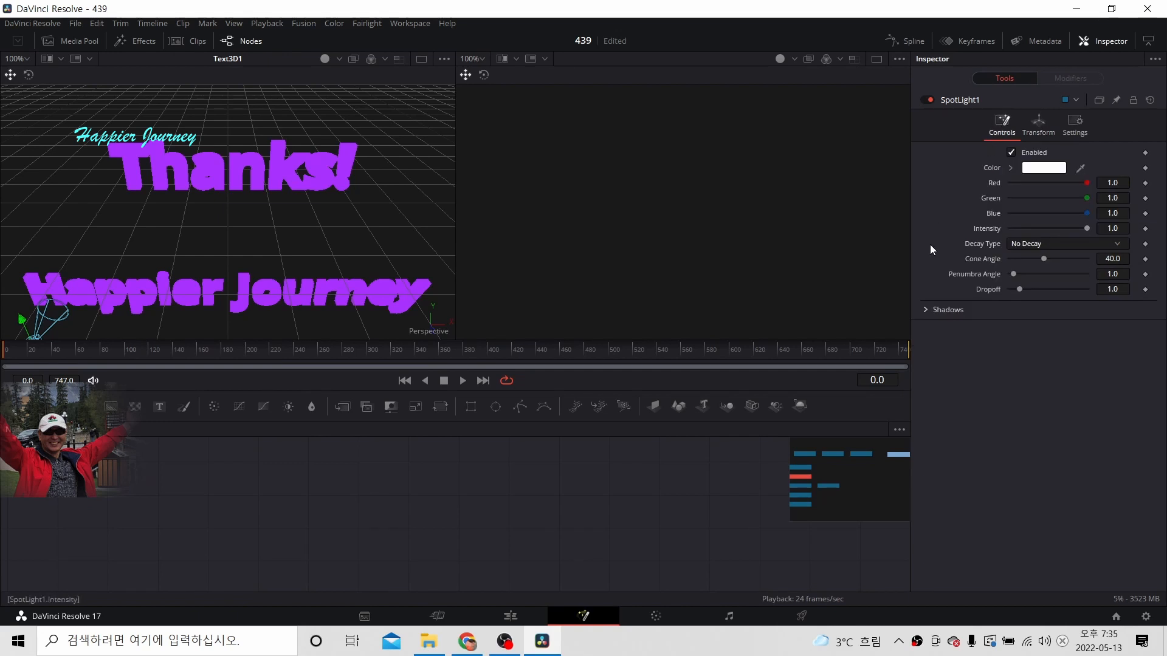
click(926, 310)
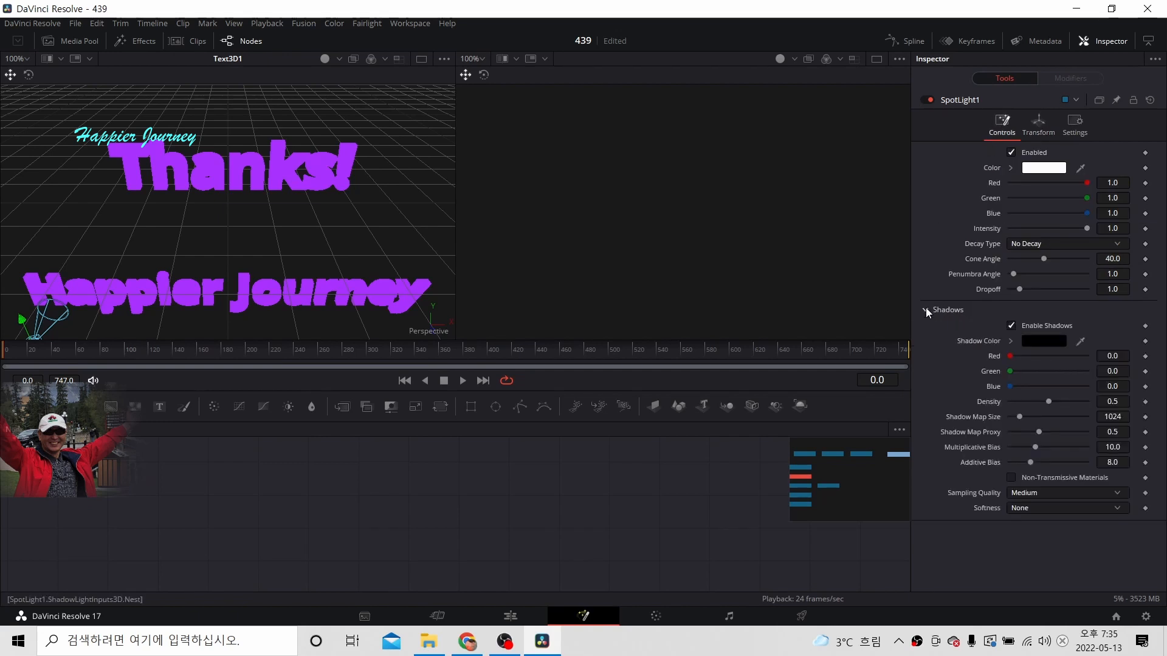
click(1056, 340)
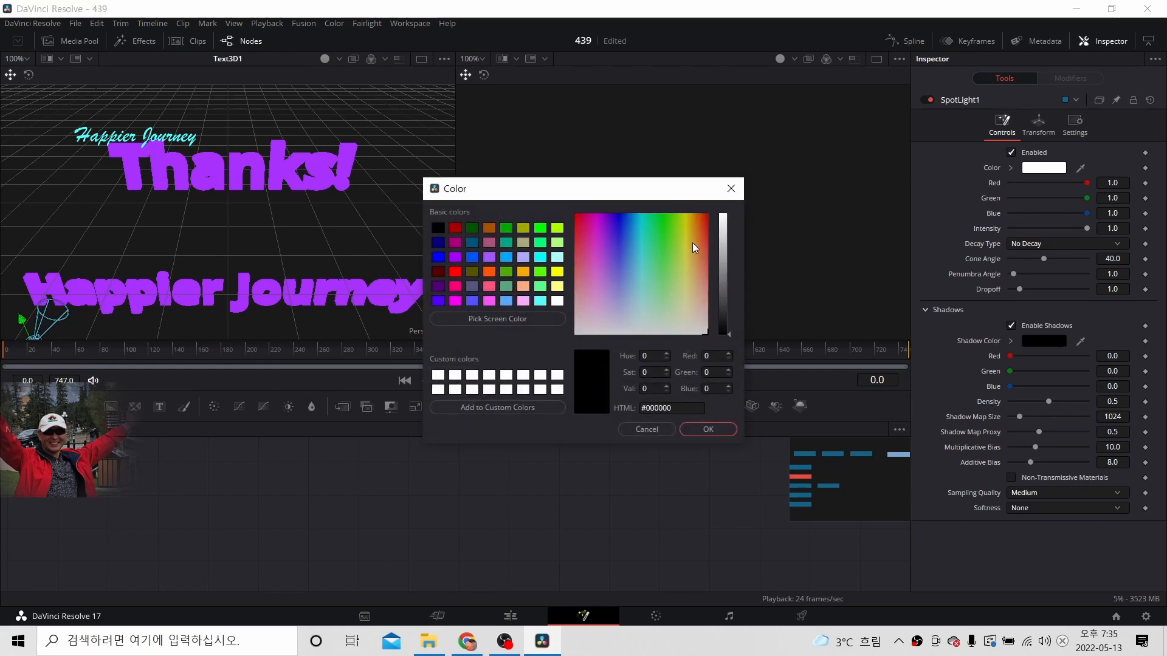
click(559, 229)
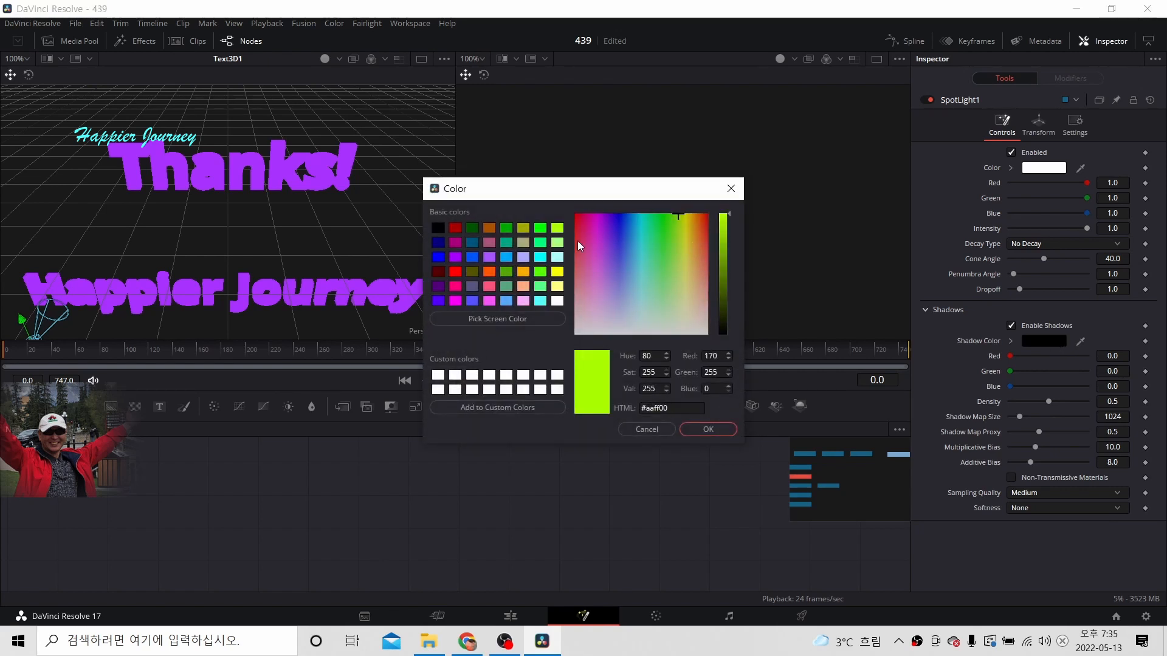
click(698, 436)
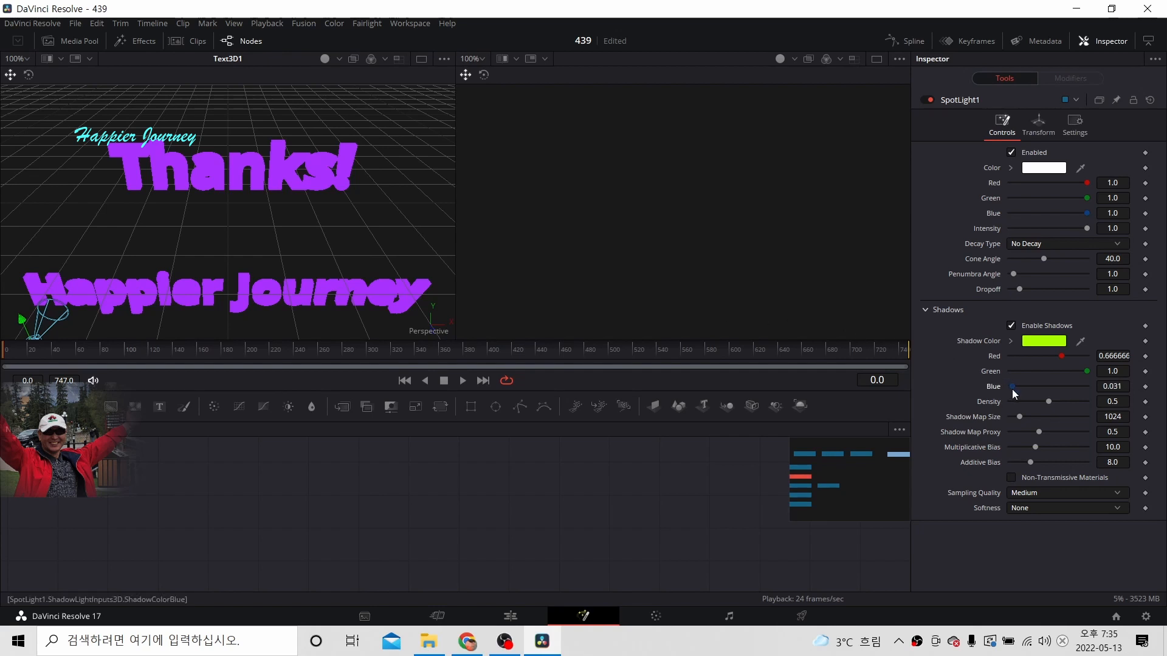
mouse_move(1011, 389)
mouse_down()
mouse_move(1082, 395)
mouse_move(1012, 395)
mouse_move(1022, 395)
mouse_up()
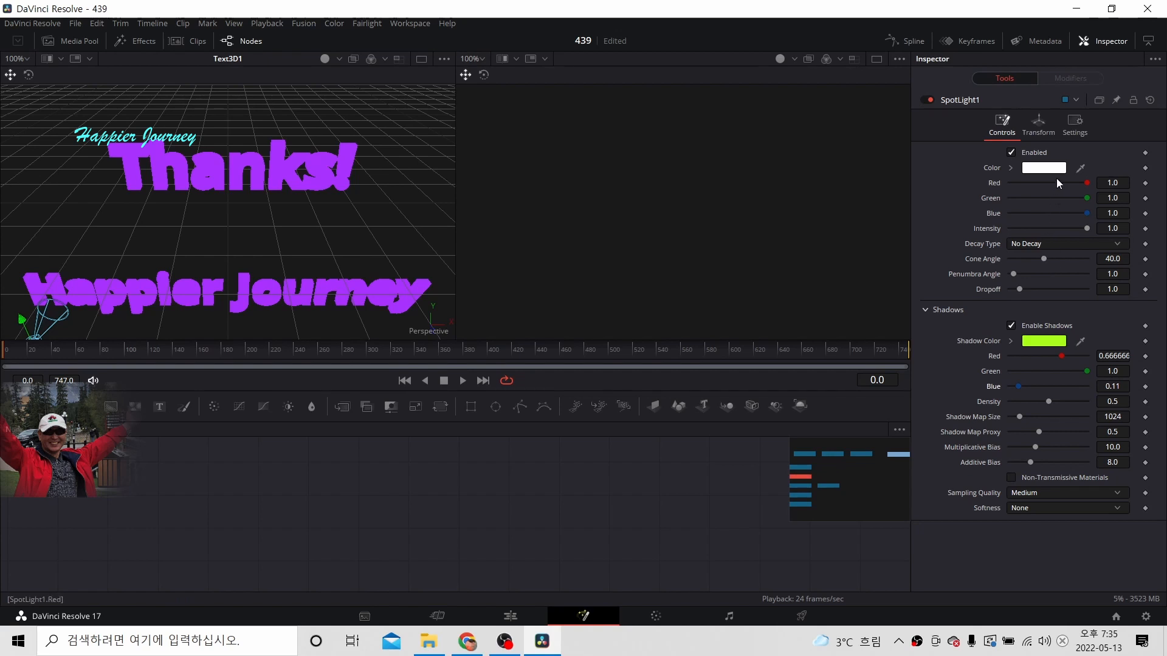
Step: Change SpotLight1's light color to purple #aa00ff
click(1041, 170)
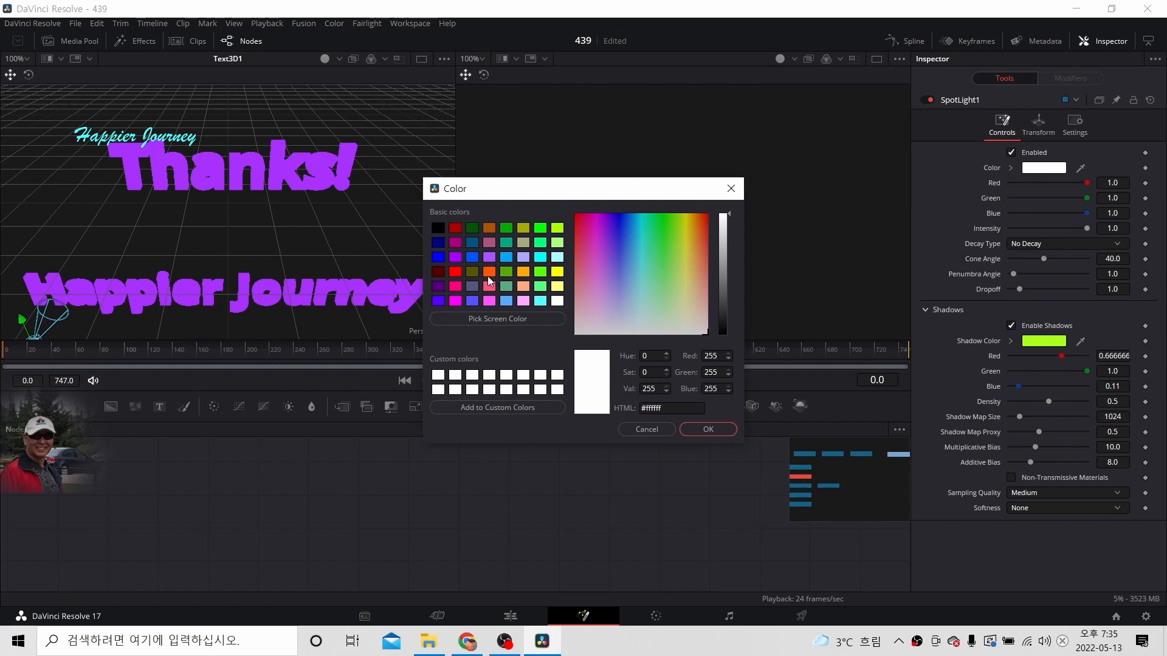
click(455, 260)
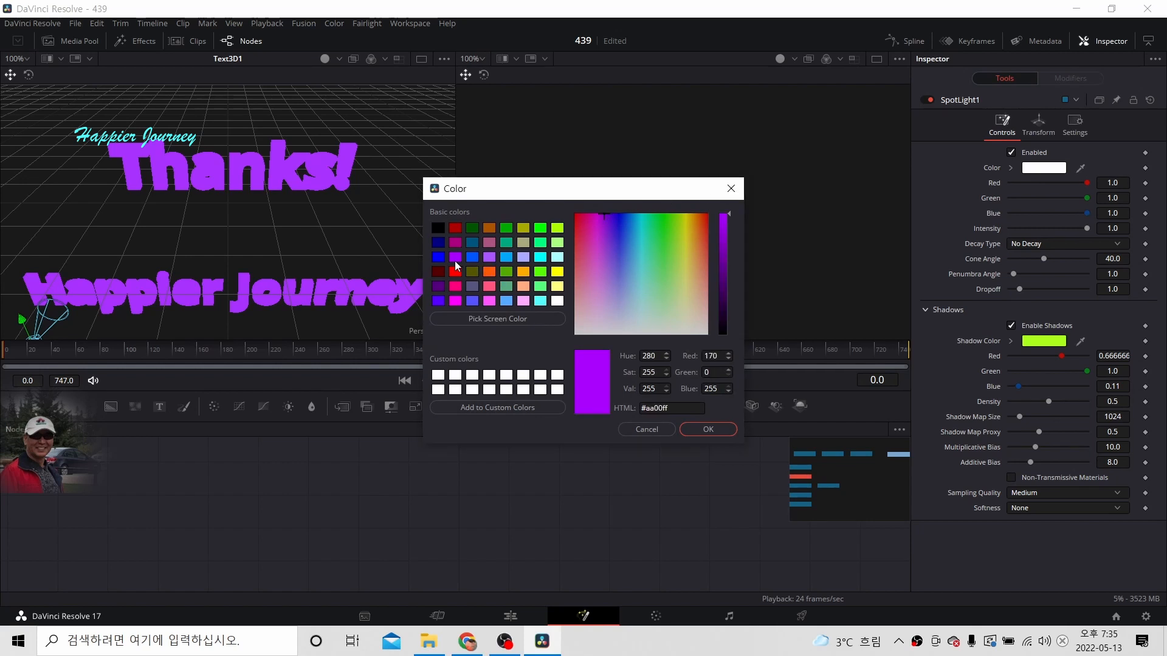
click(714, 429)
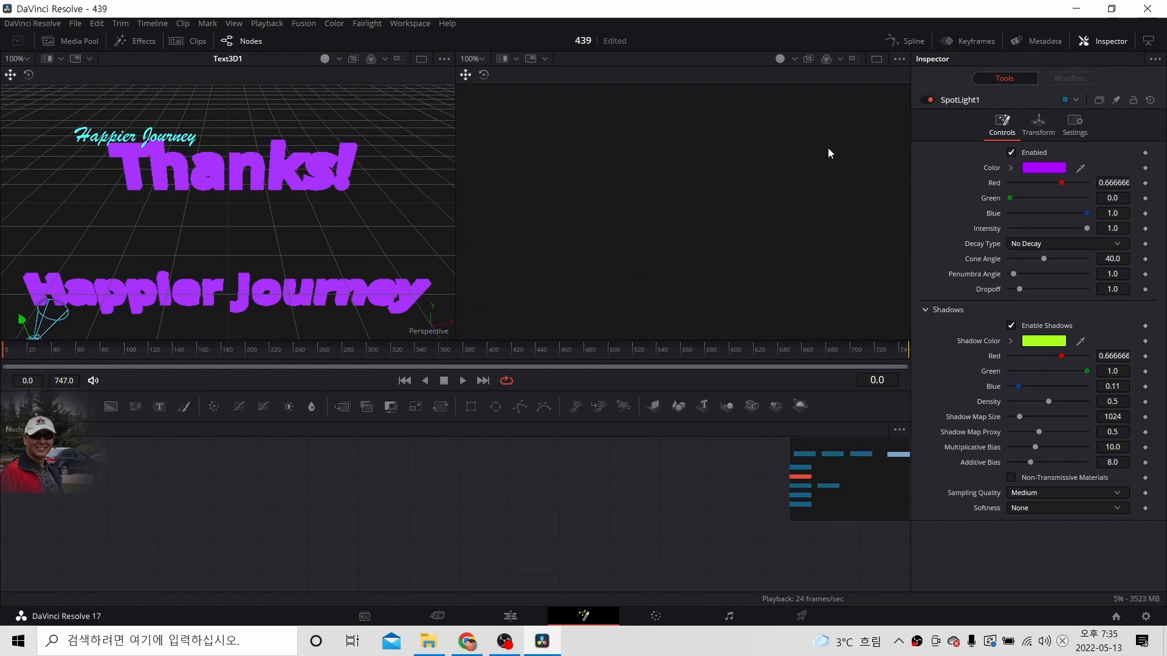
click(1039, 124)
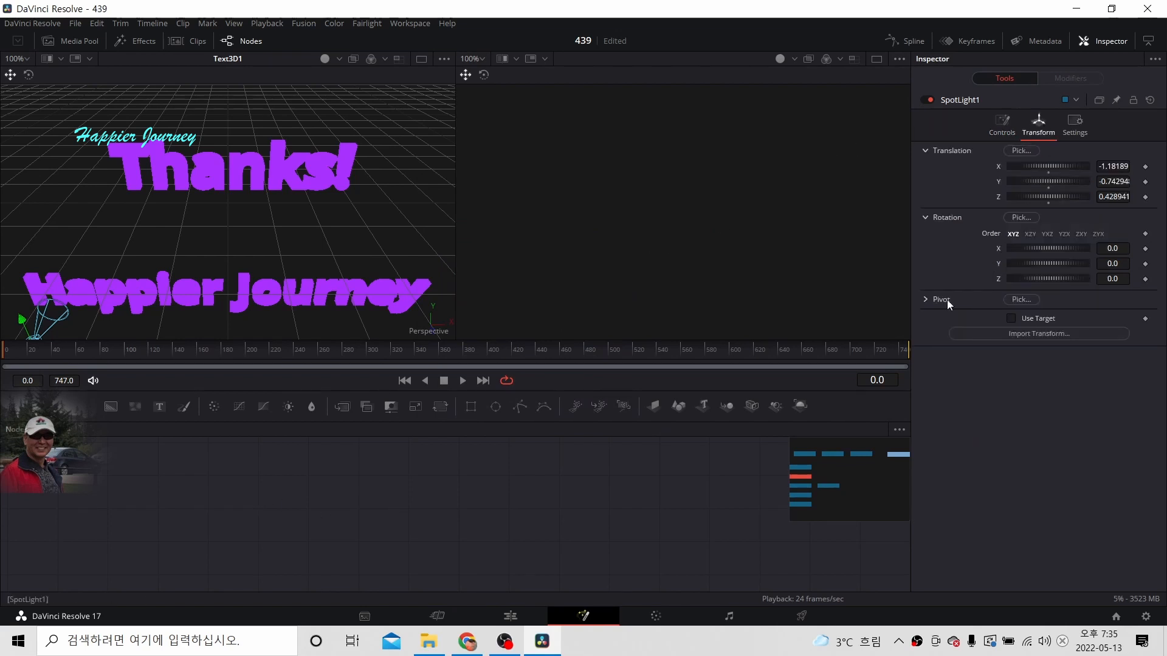
click(303, 471)
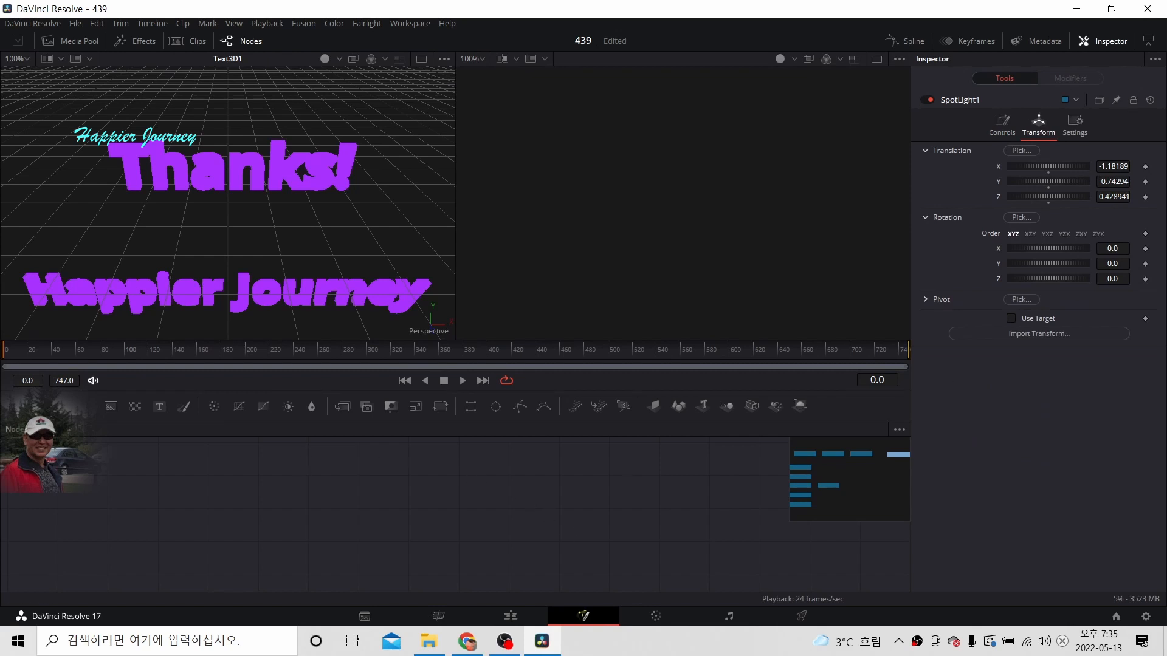
key(alt+Tab)
click(1103, 41)
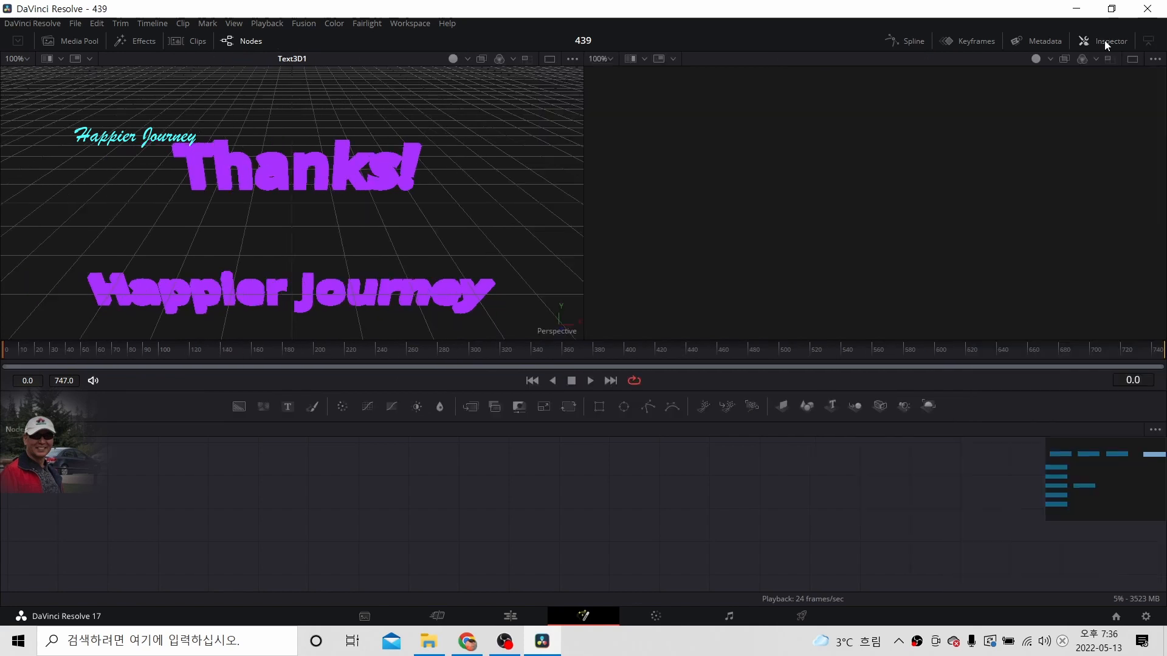
click(1098, 39)
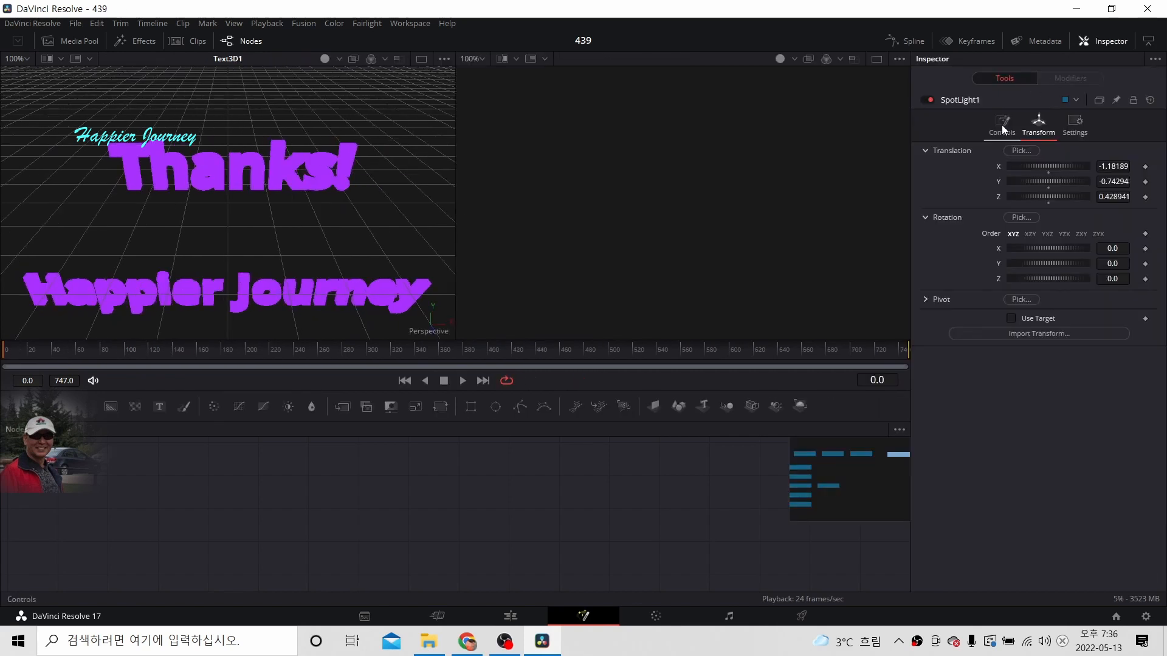
click(1002, 127)
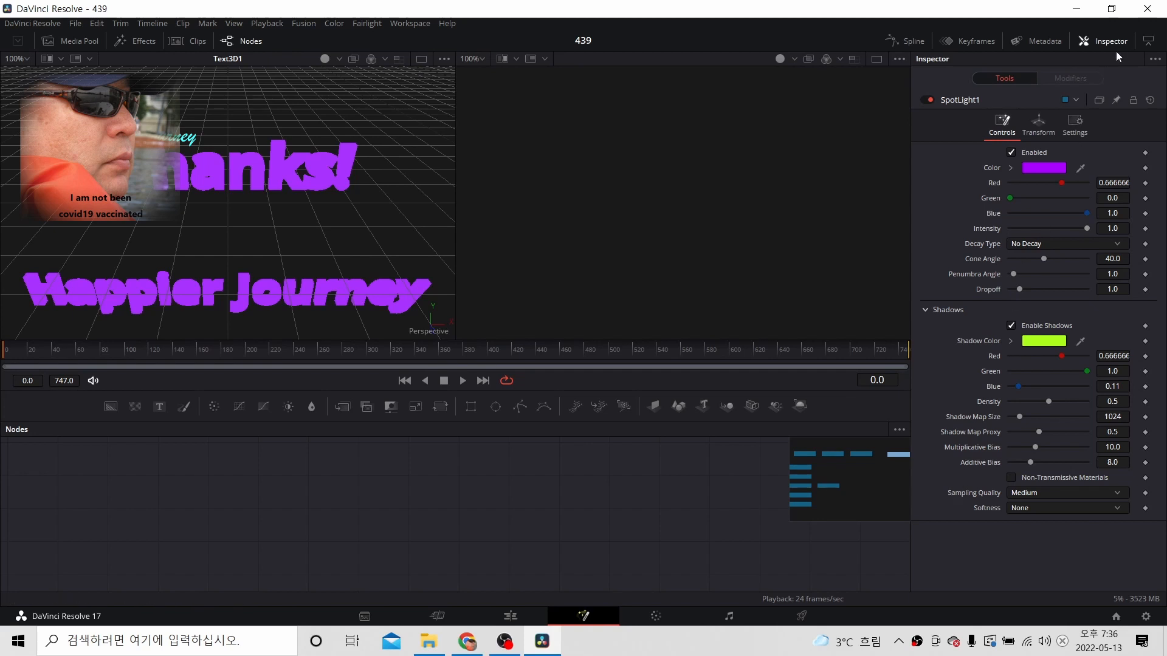
click(1148, 42)
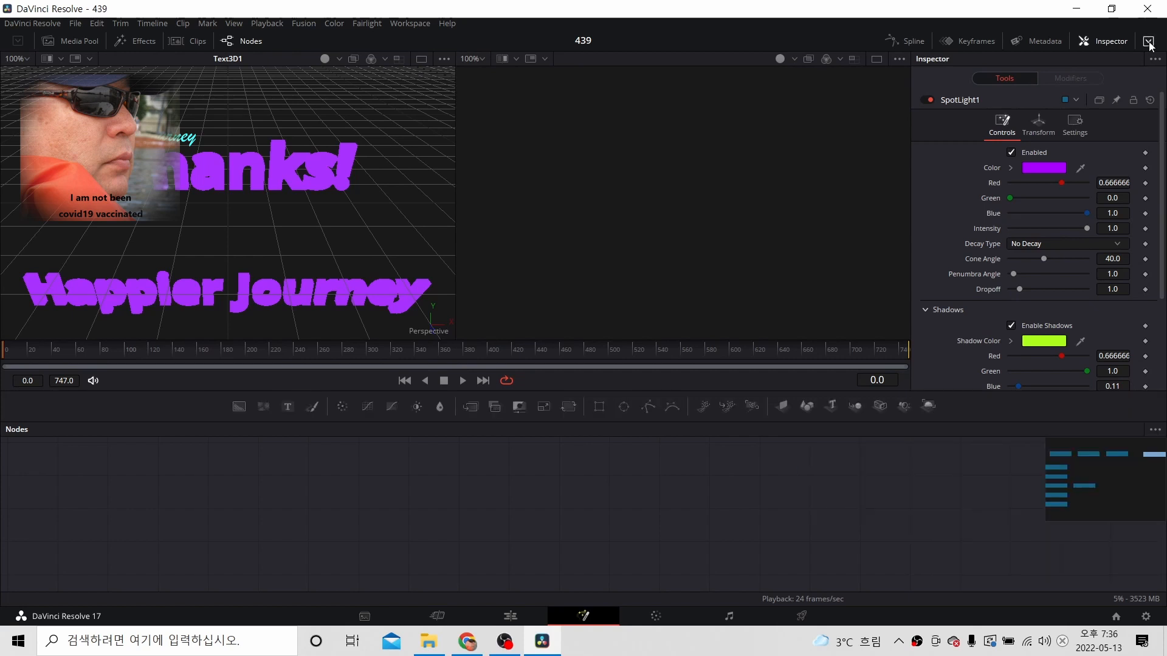
click(1148, 43)
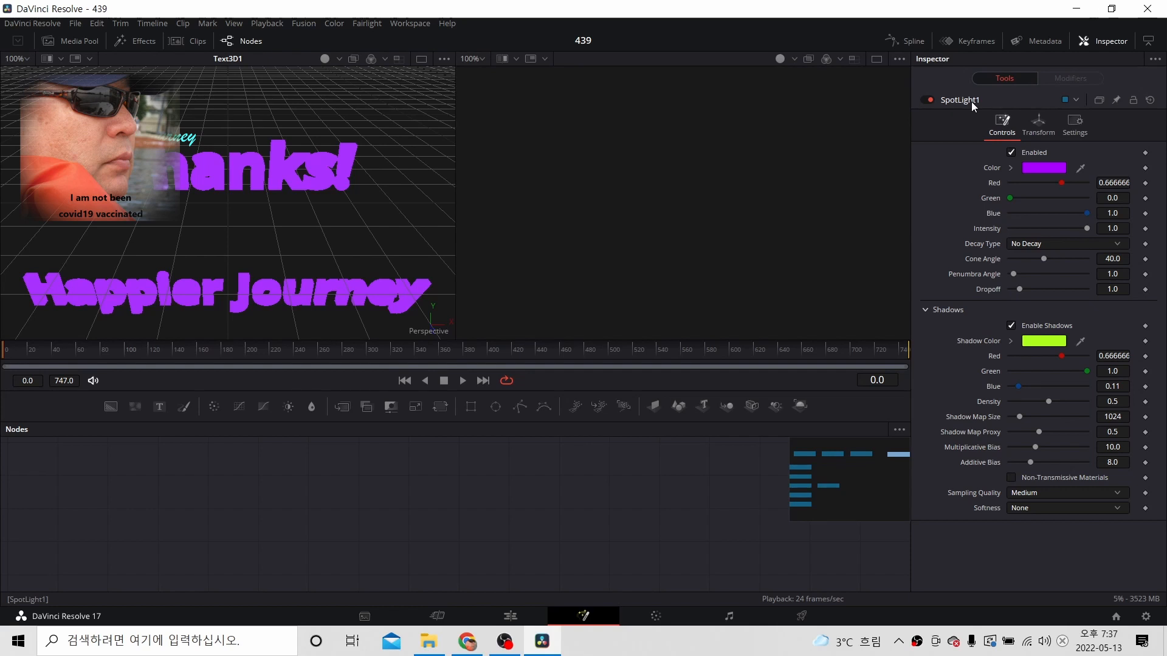
Step: Set the current time of the composition to 0.47
click(876, 382)
text(47)
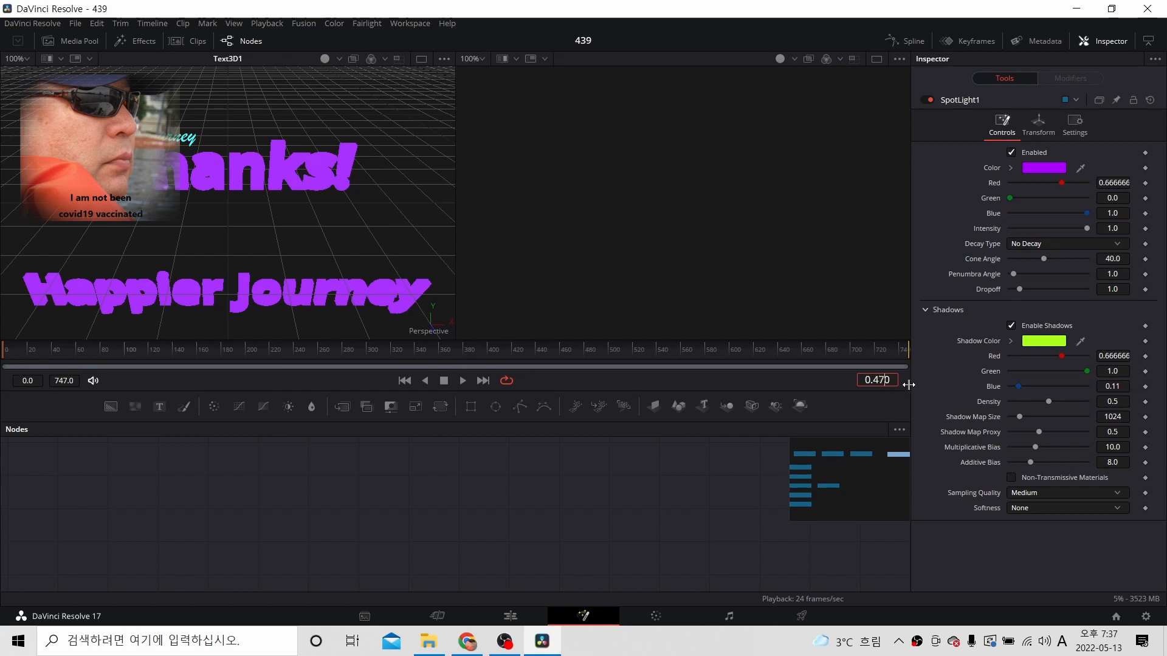
key(Delete)
key(alt+Tab)
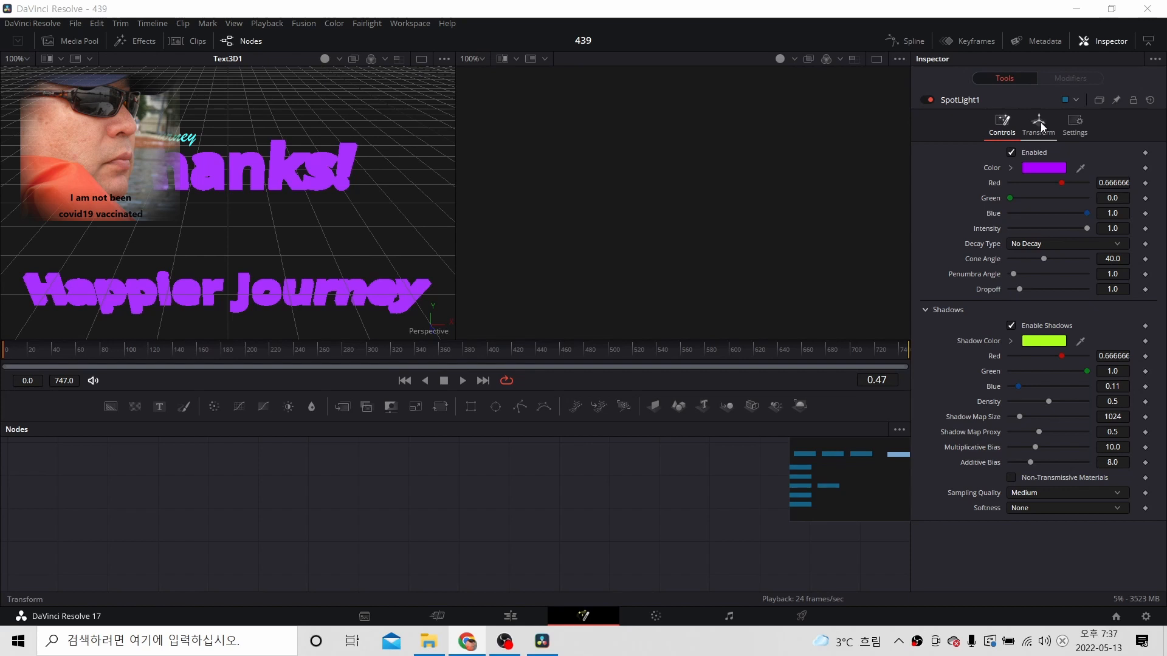
click(1074, 124)
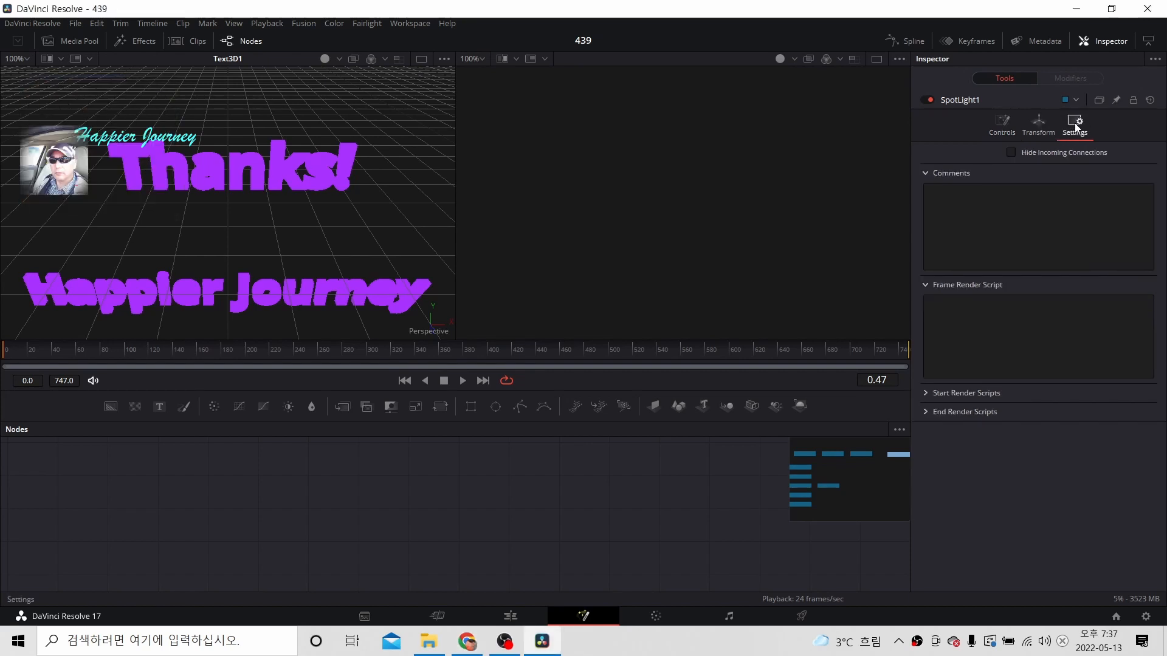
click(1037, 122)
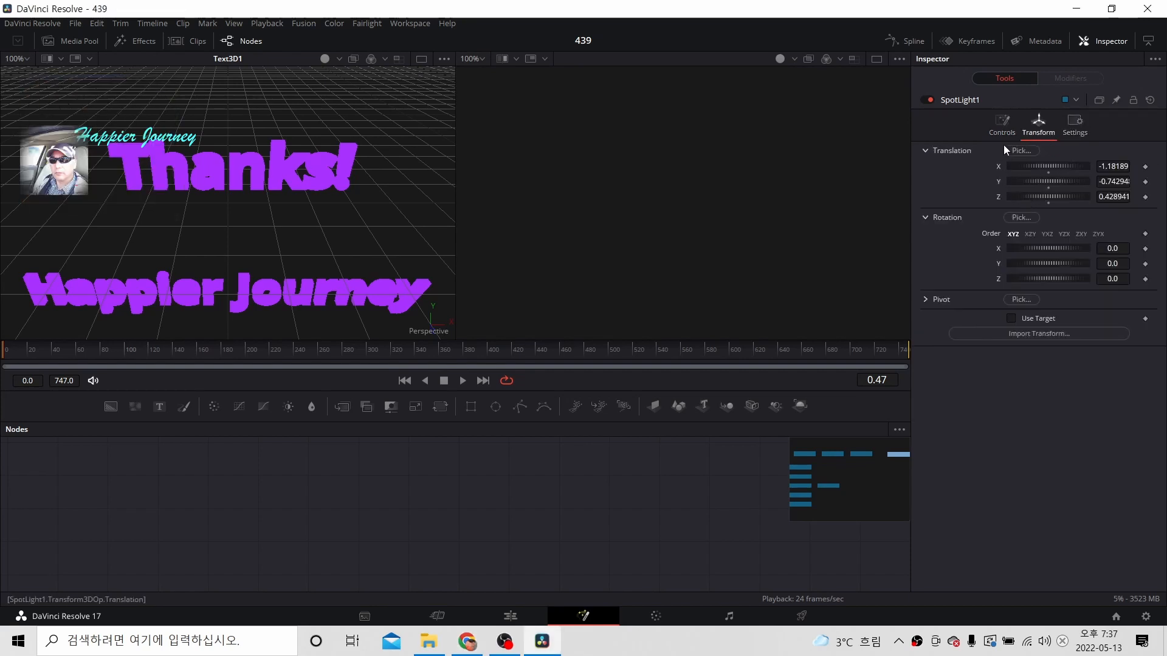
click(1004, 117)
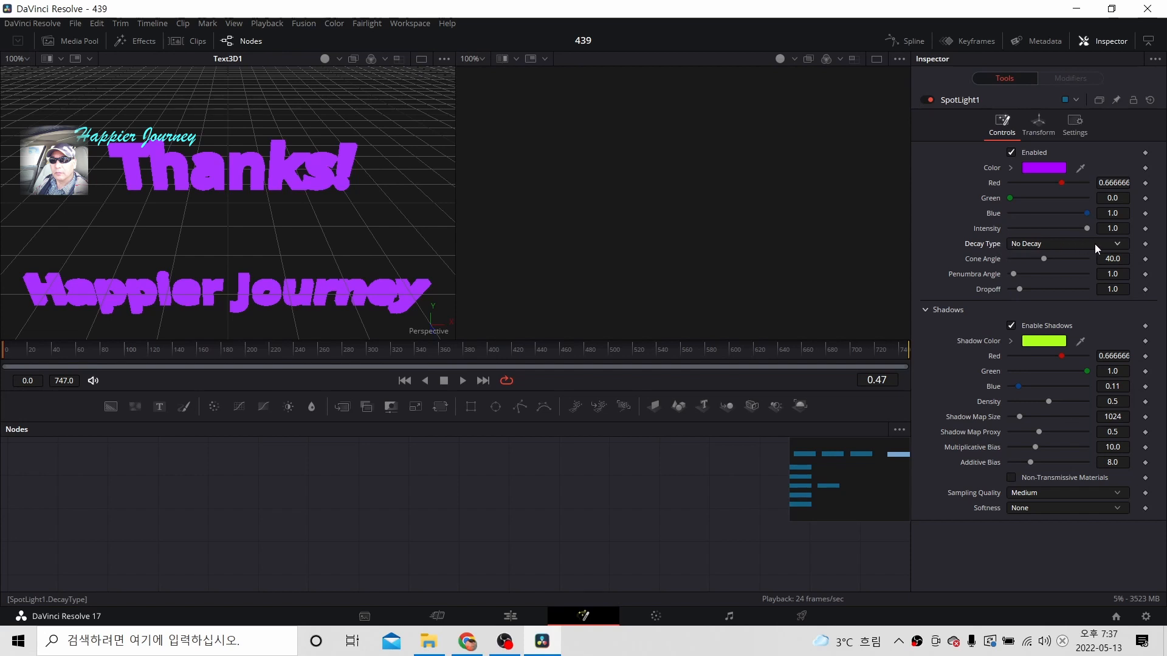
click(1117, 246)
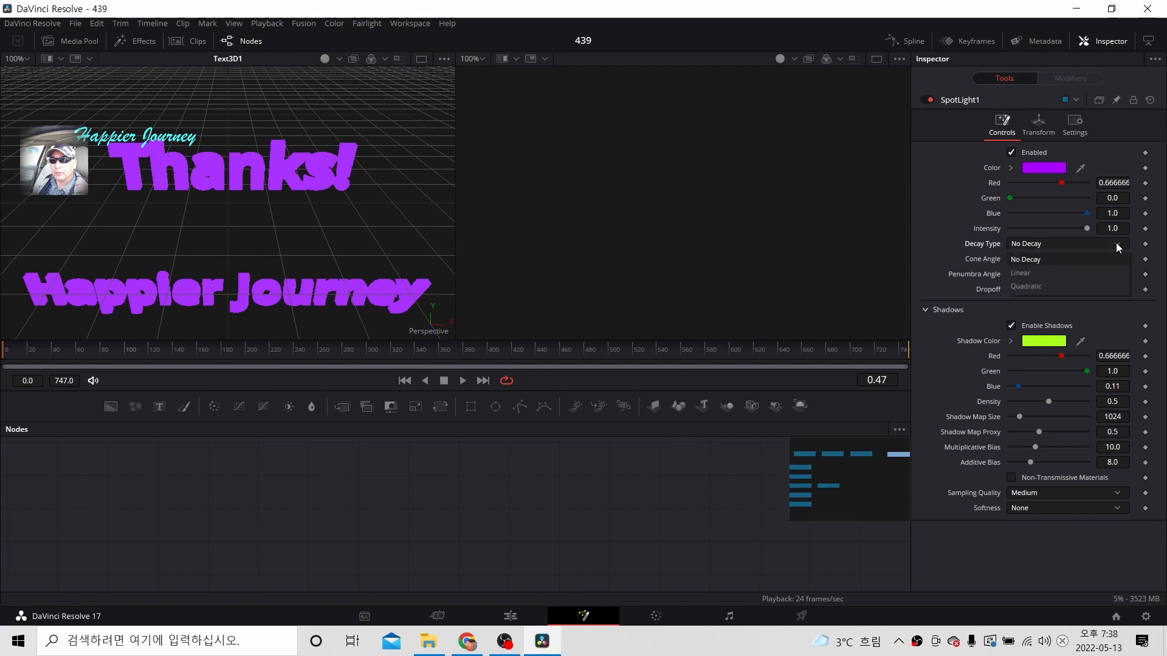
click(1118, 246)
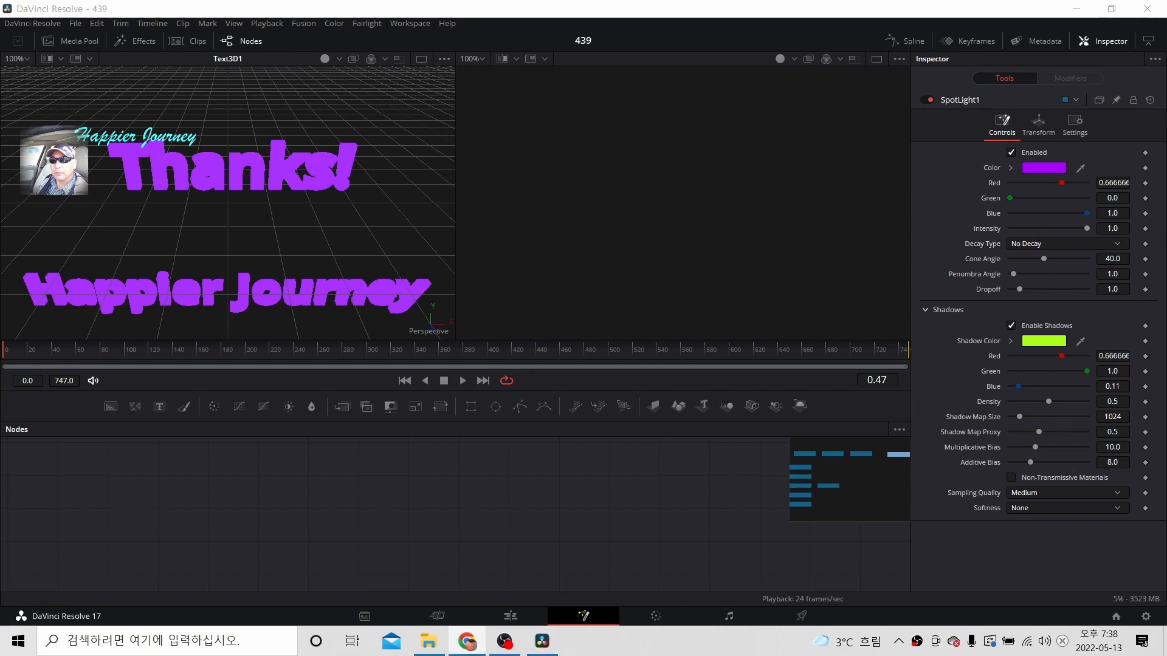
Step: Select Text3D1 in the node graph and open its layout settings
click(842, 486)
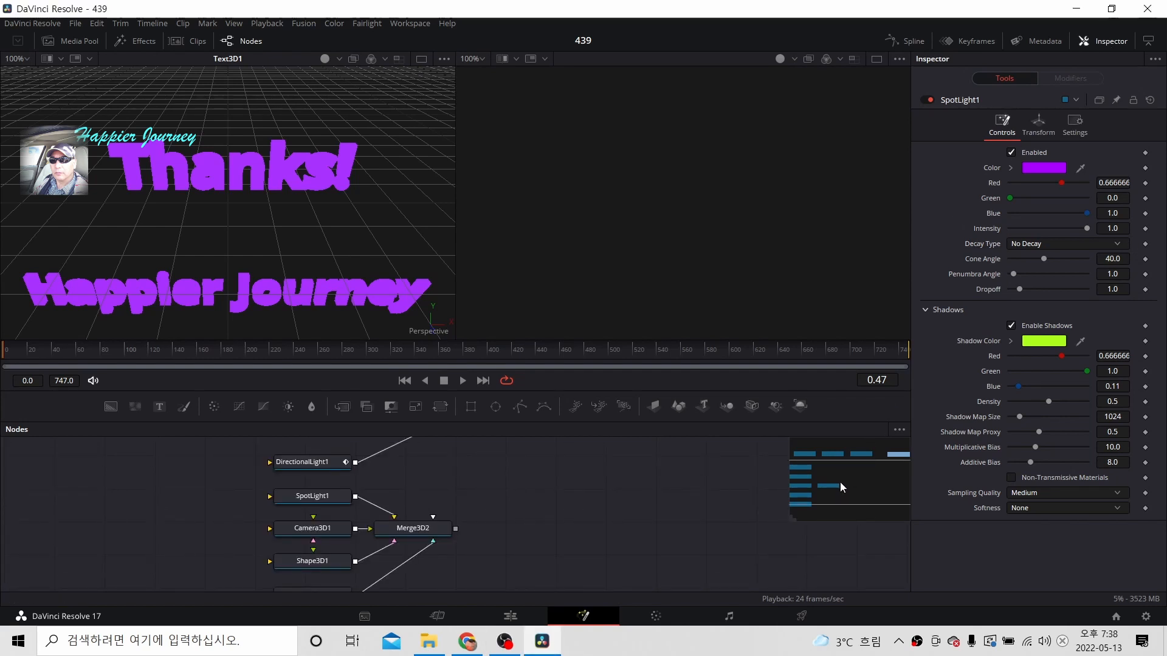
scroll(484, 479, up, 5)
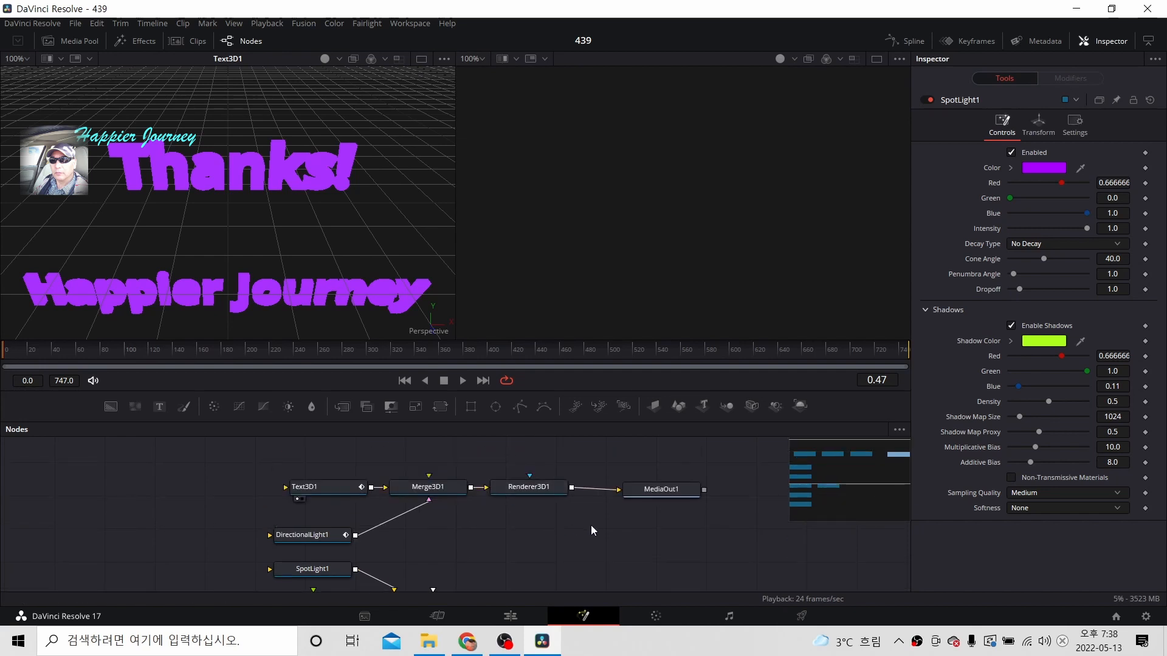
click(327, 480)
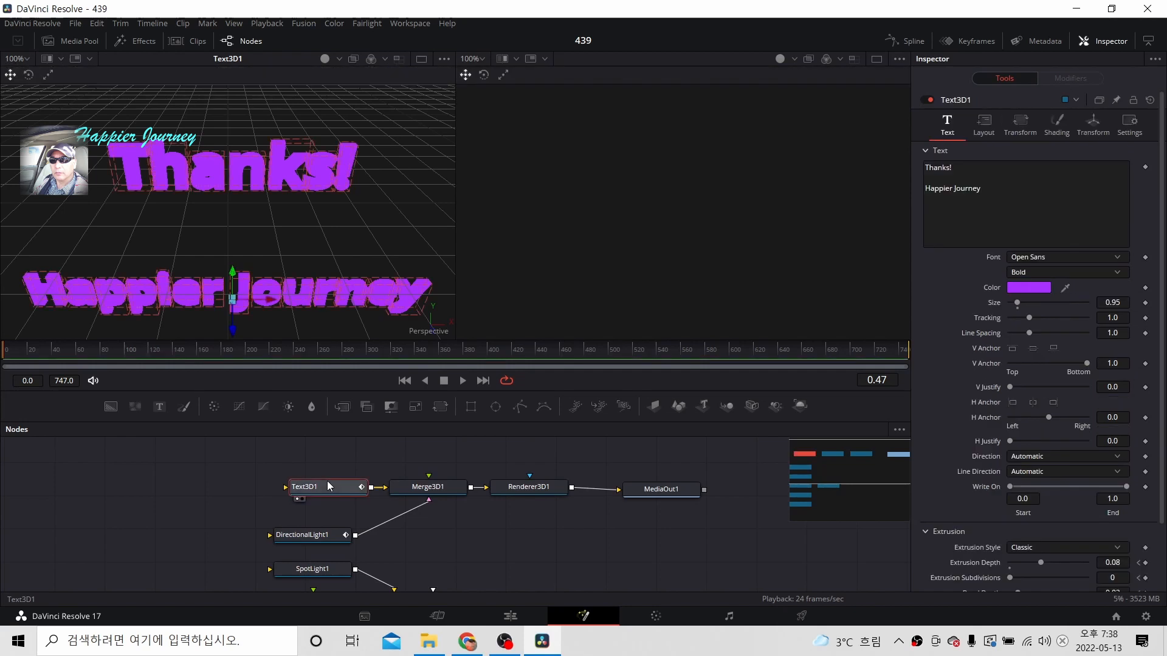
click(984, 123)
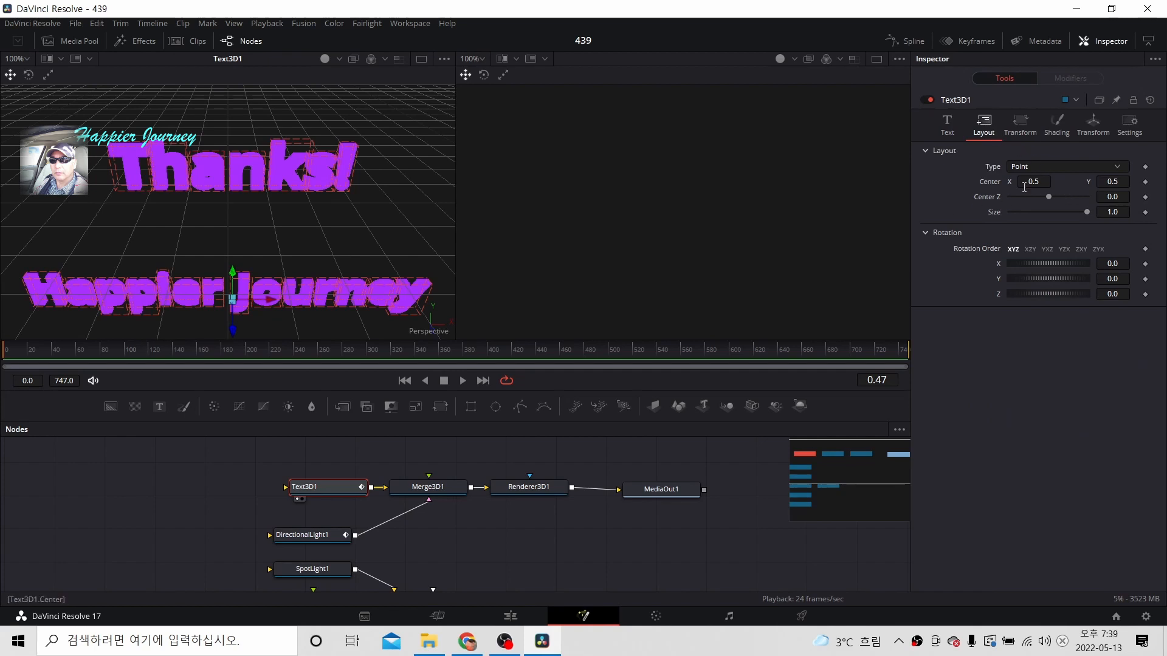
Step: Set Text3D1's layout center X to 0.48 and look through the settings of Merge3D1, Renderer3D1 and MediaOut1
mouse_move(1028, 183)
mouse_down()
mouse_move(994, 182)
mouse_move(1022, 183)
mouse_up()
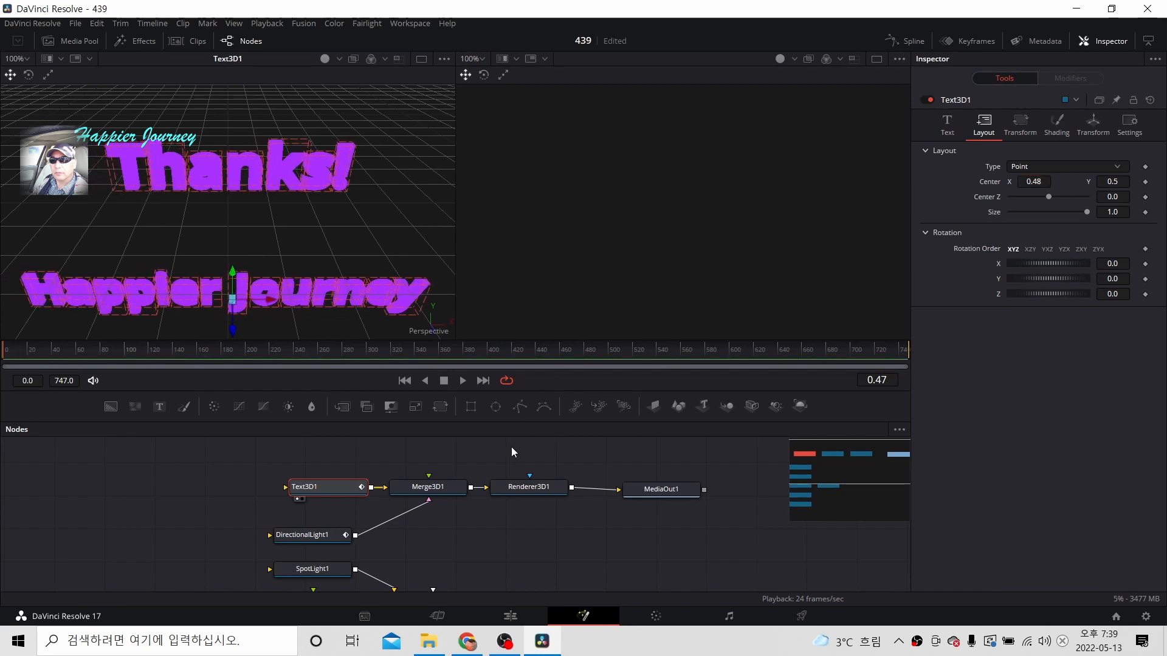
click(528, 488)
click(425, 489)
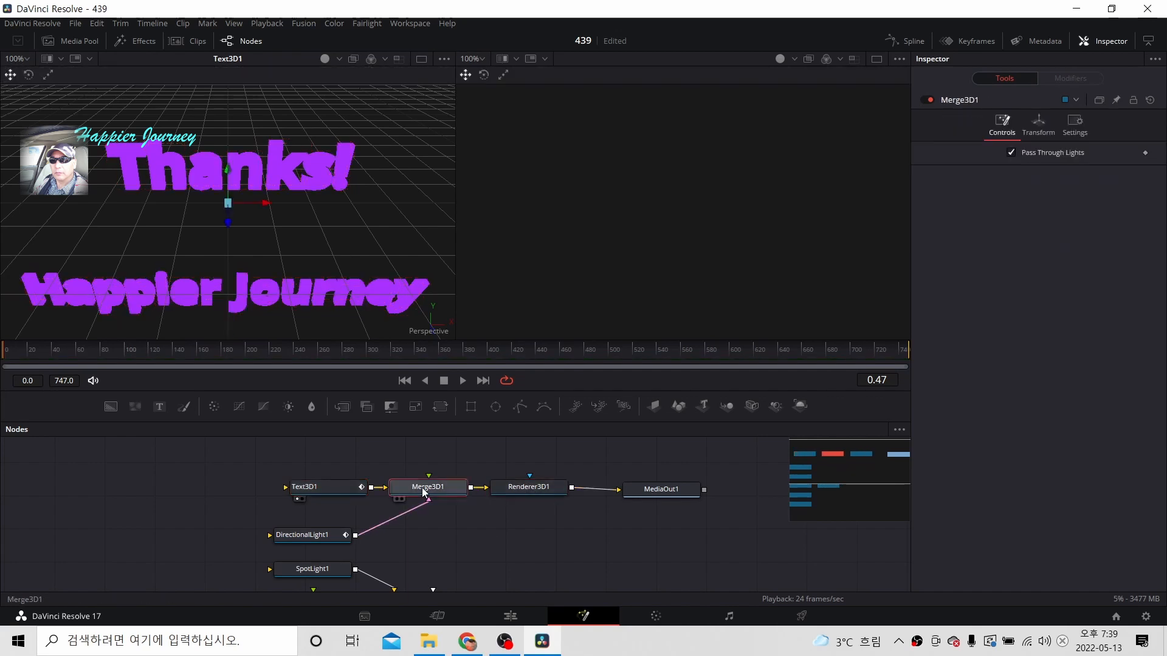
click(545, 490)
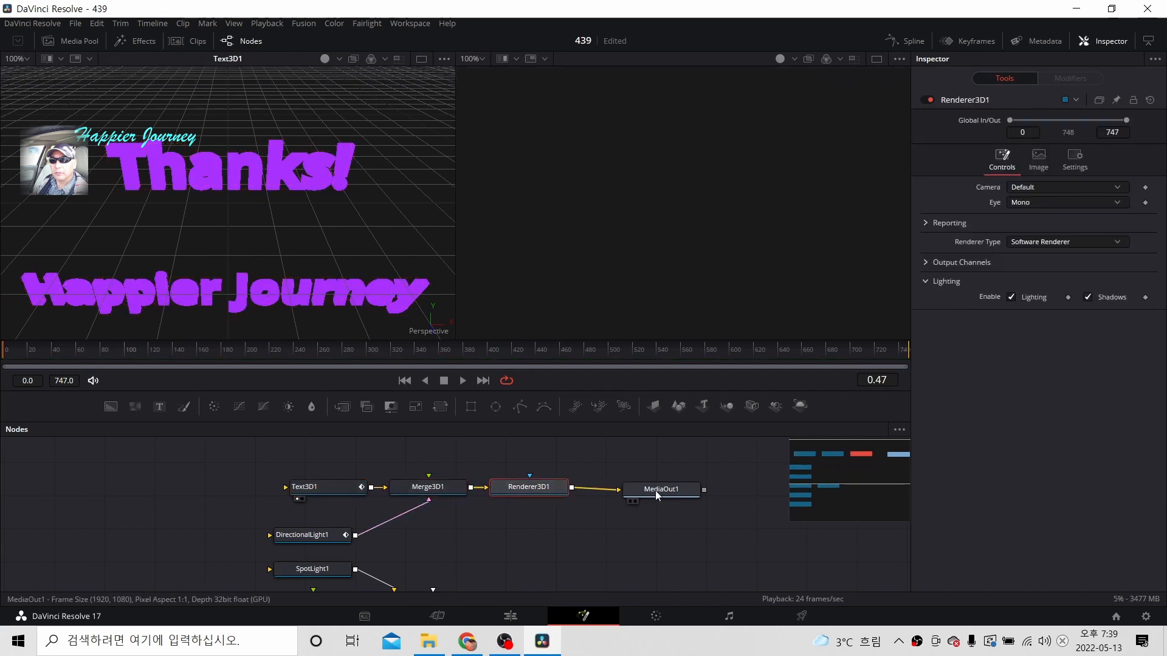
click(669, 490)
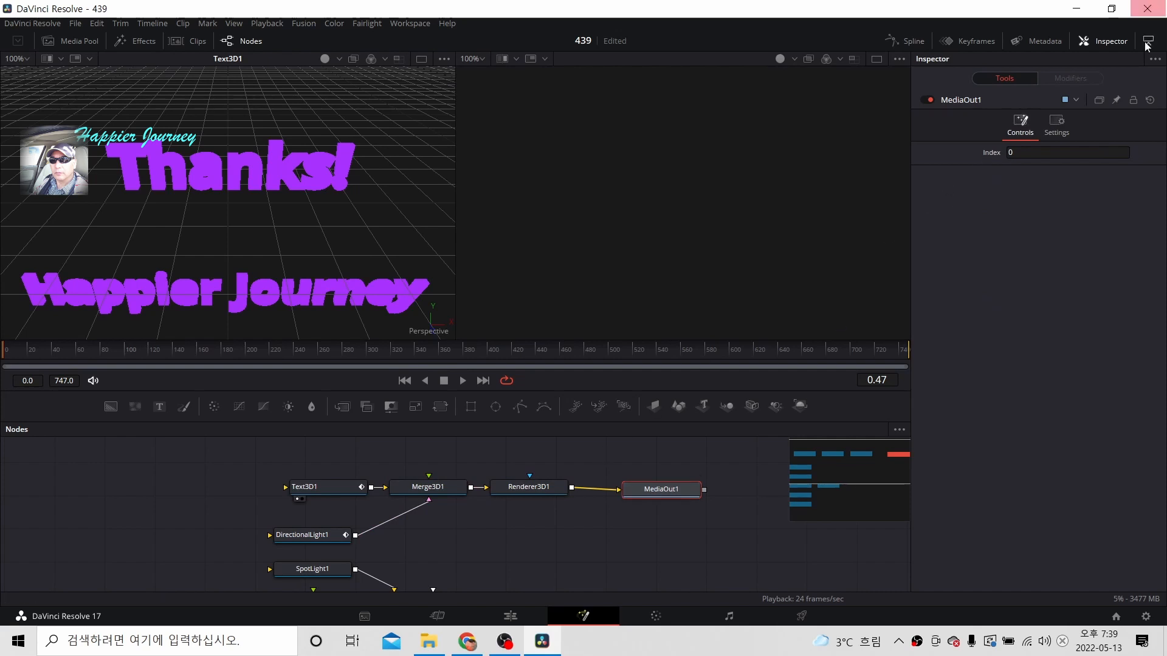
Step: Hide the node settings and display Renderer3D1 in the second viewer
click(1103, 41)
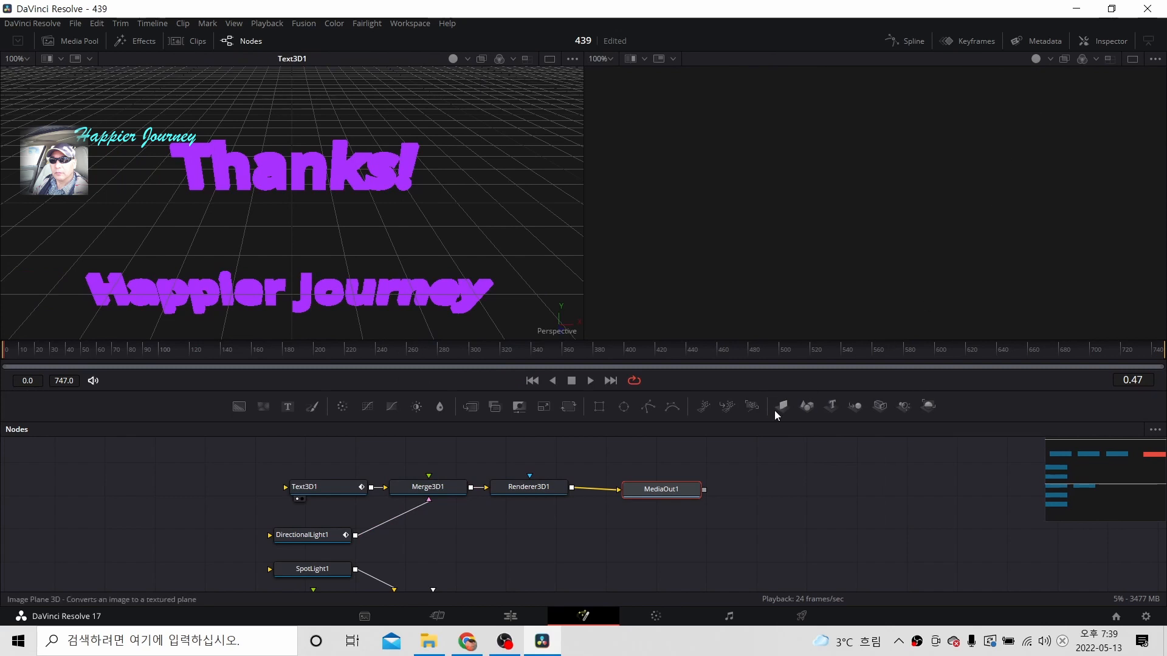
click(529, 489)
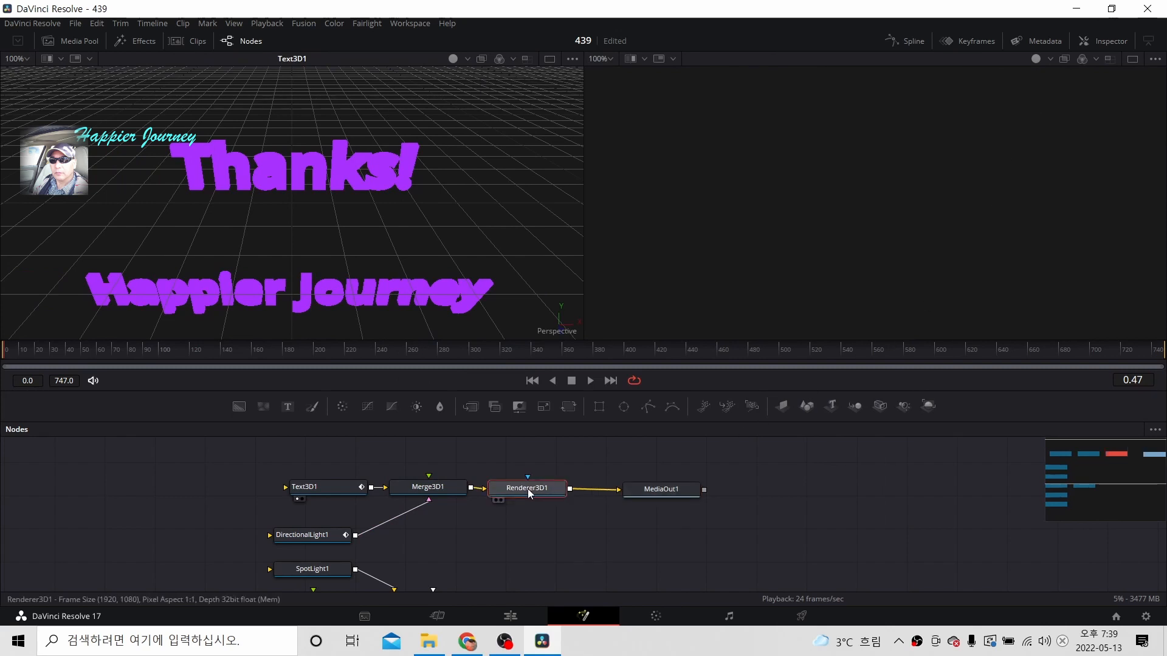
click(499, 499)
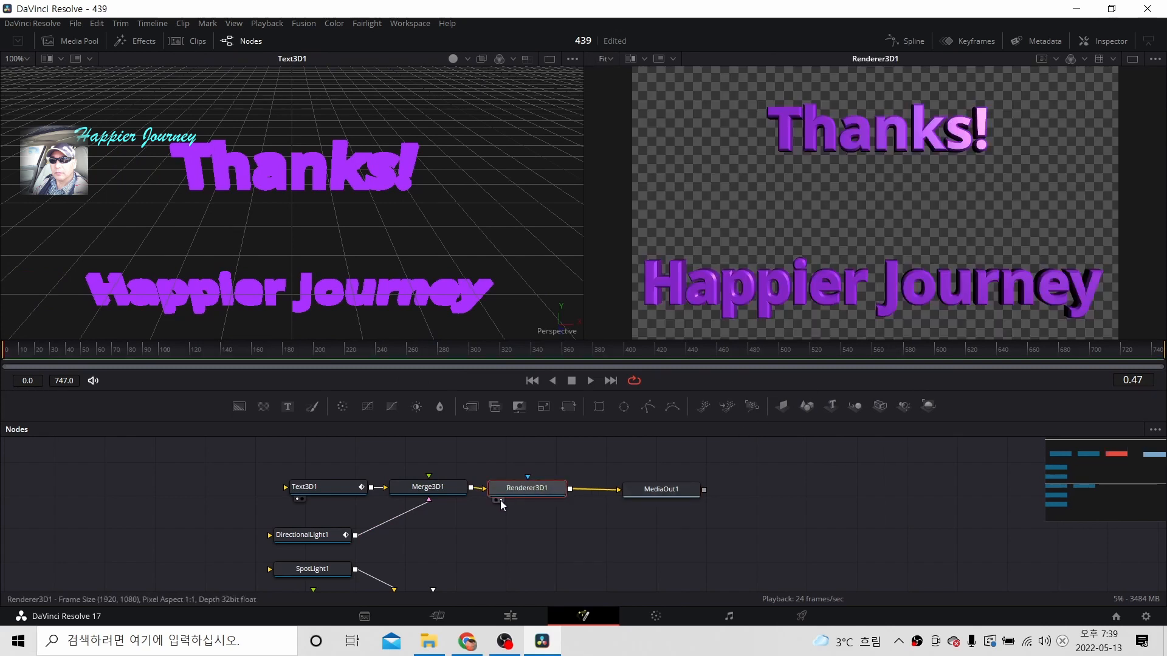
Step: Bring the node settings back and add a keyframe to Text3D1's Y rotation at 0.0 at time 0.47
click(1113, 40)
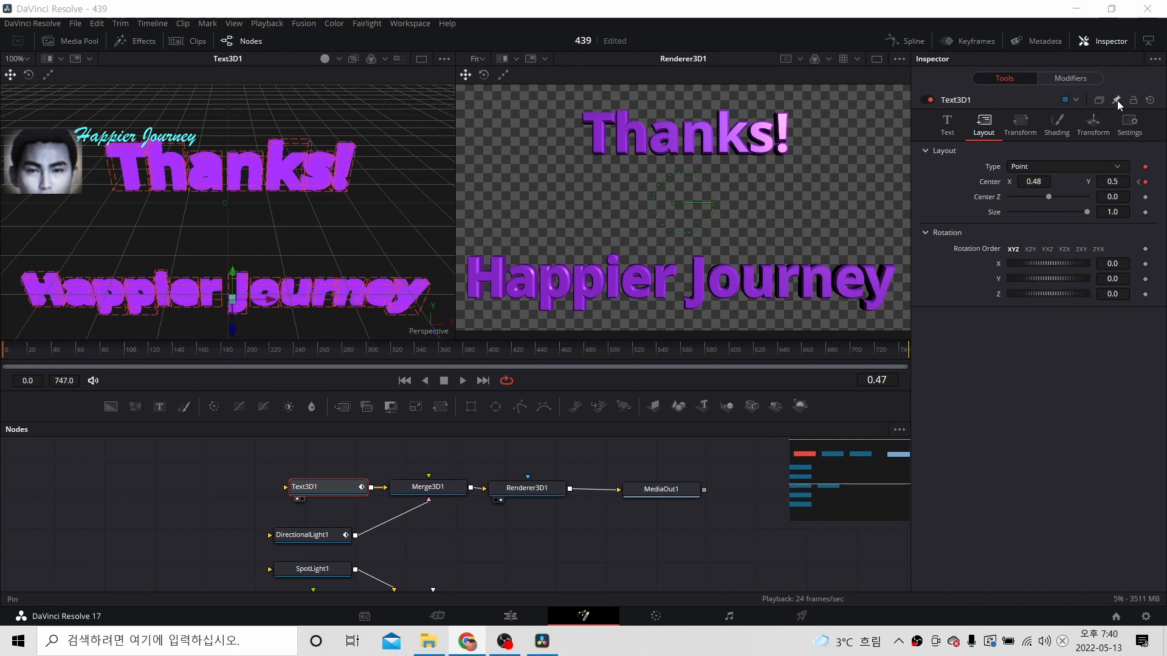
click(1093, 126)
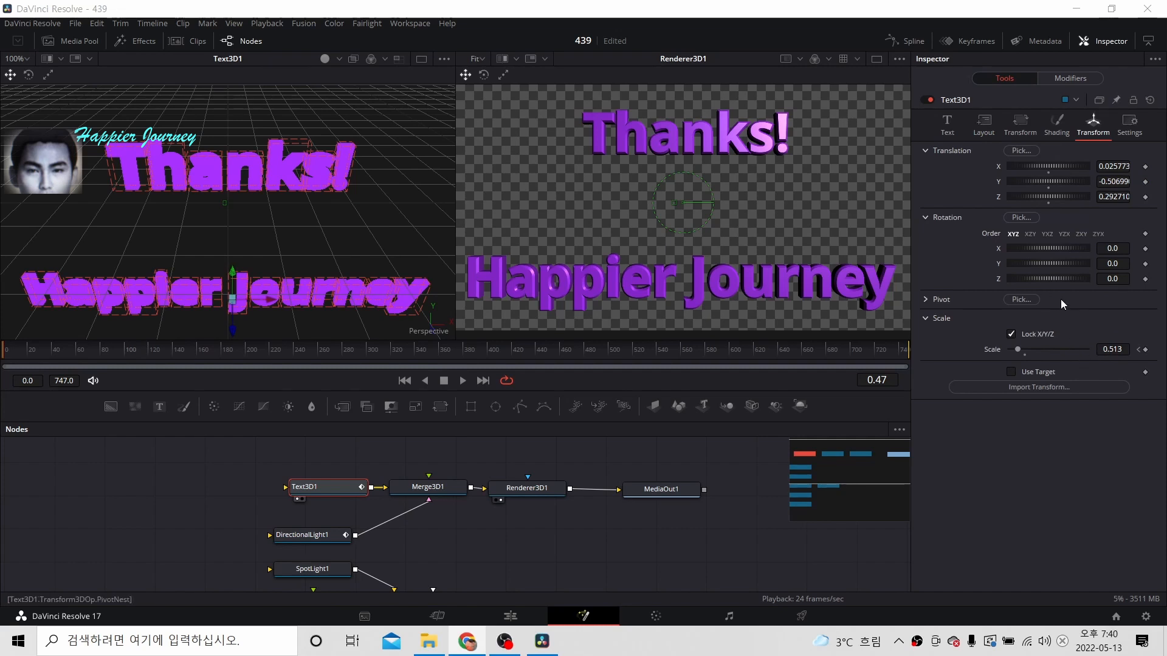
click(1145, 266)
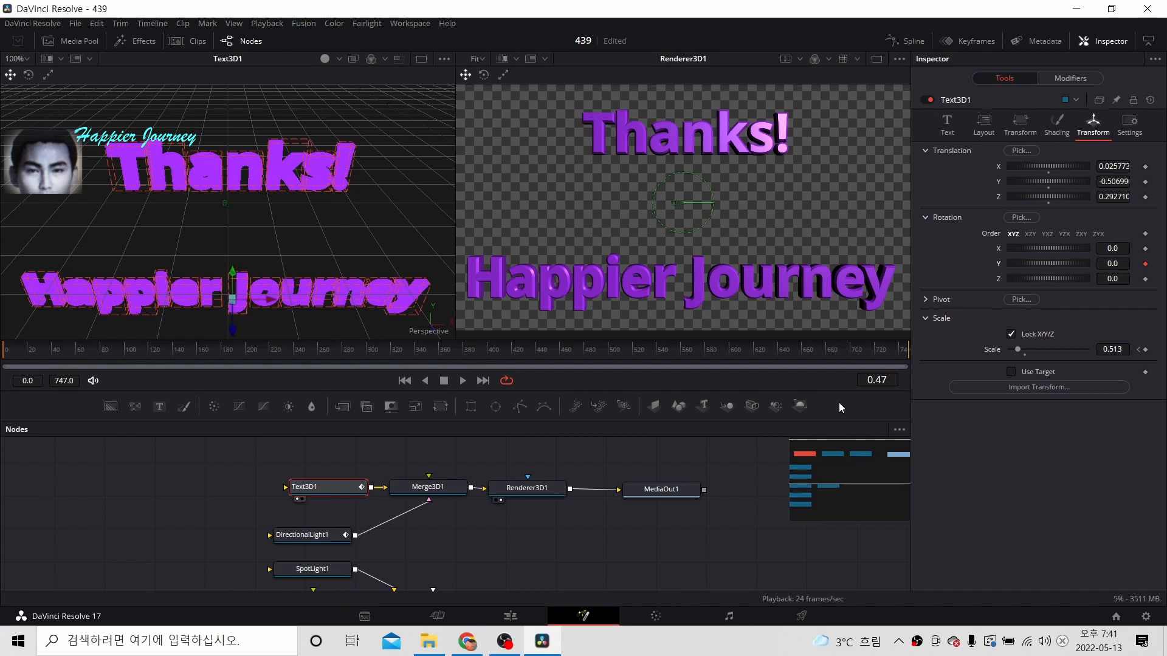
Step: Move the composition's current time to 47.0
click(873, 380)
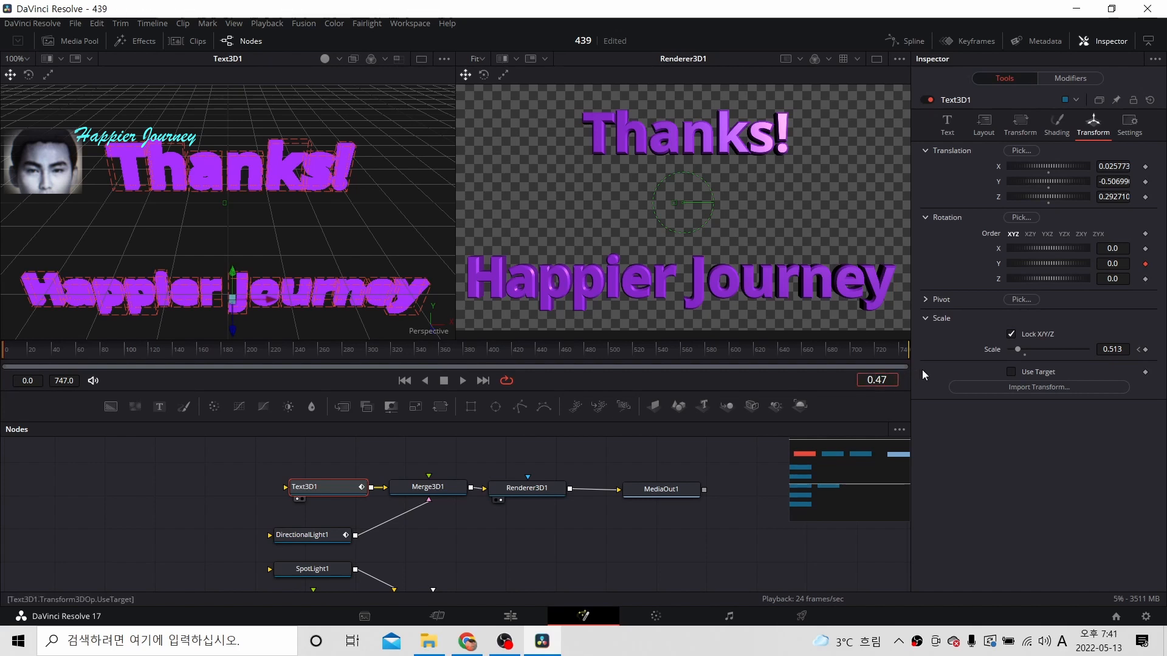
key(BackSpace)
key(BackSpace)
click(888, 378)
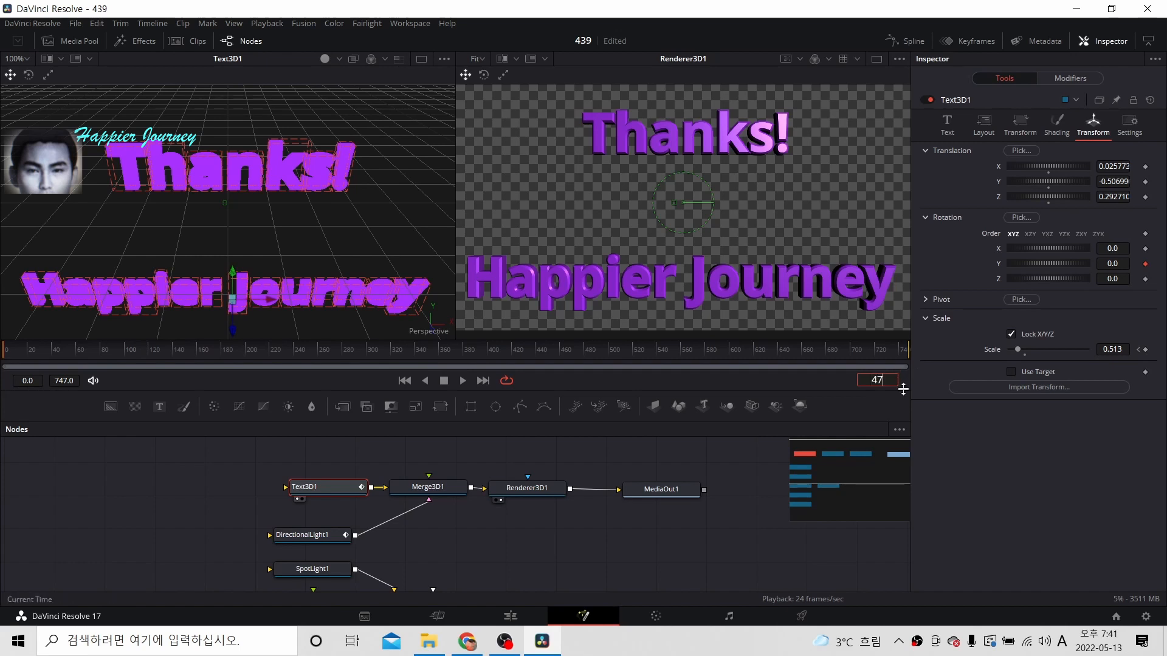
text(.0)
key(Return)
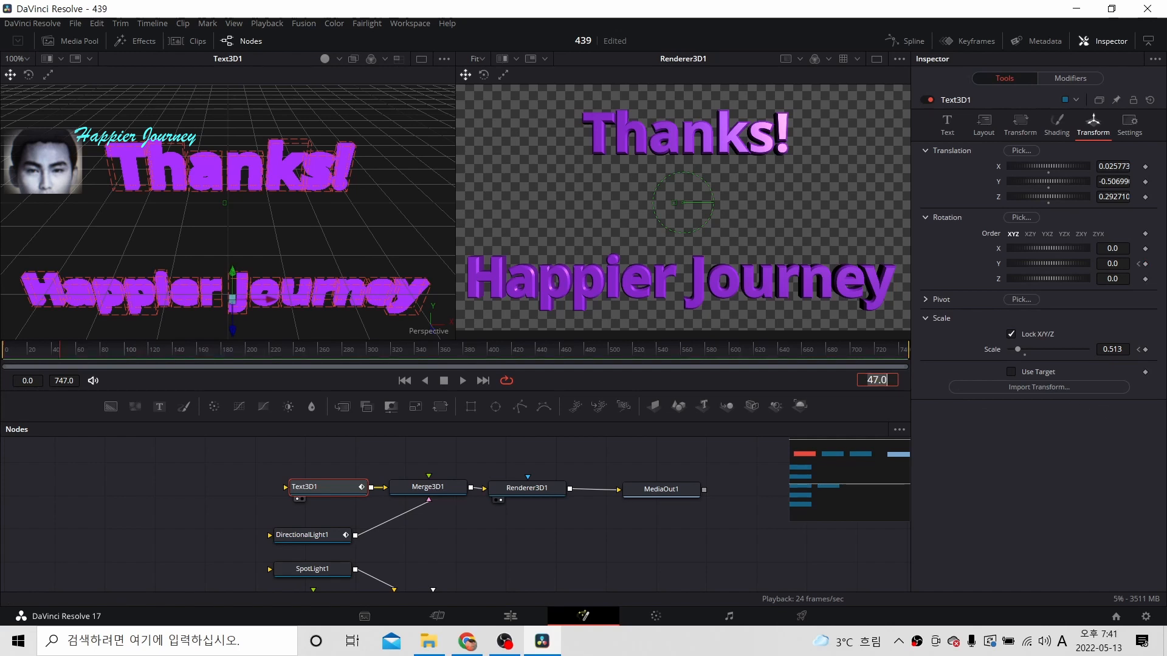
key(alt+Tab)
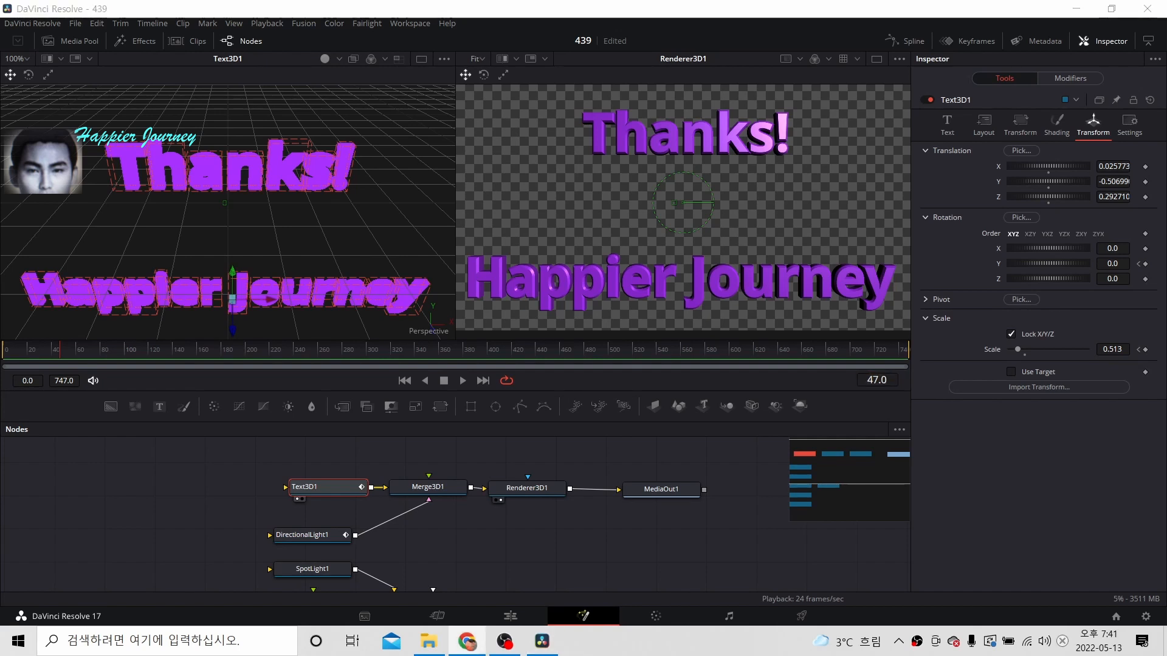
click(878, 378)
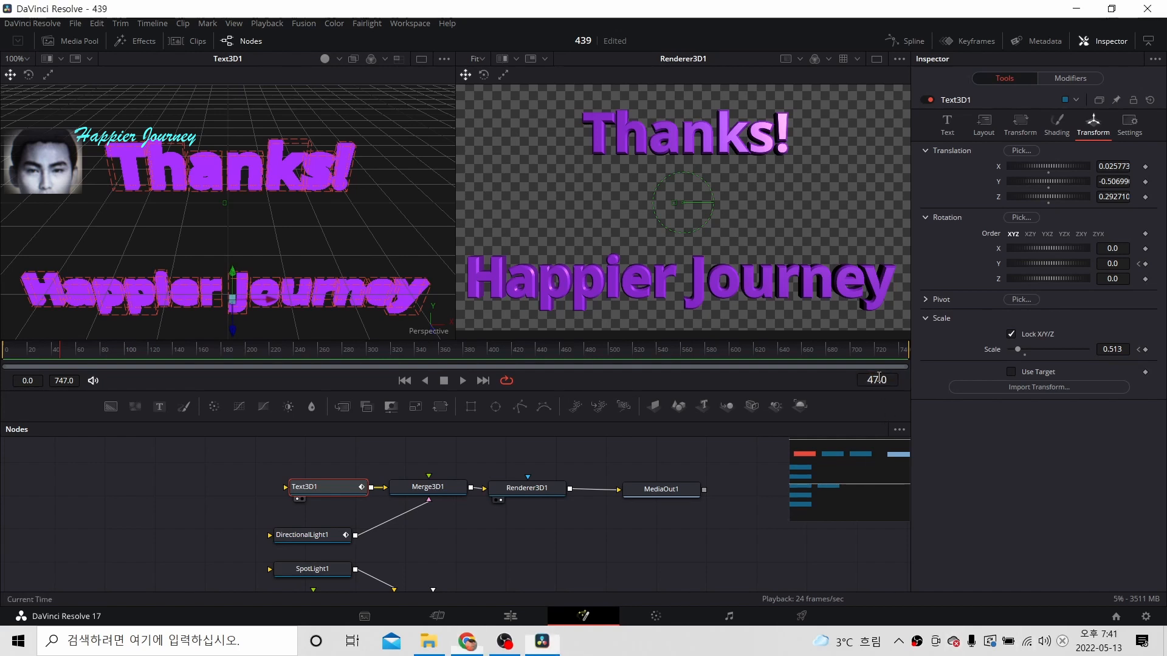
double_click(878, 378)
key(BackSpace)
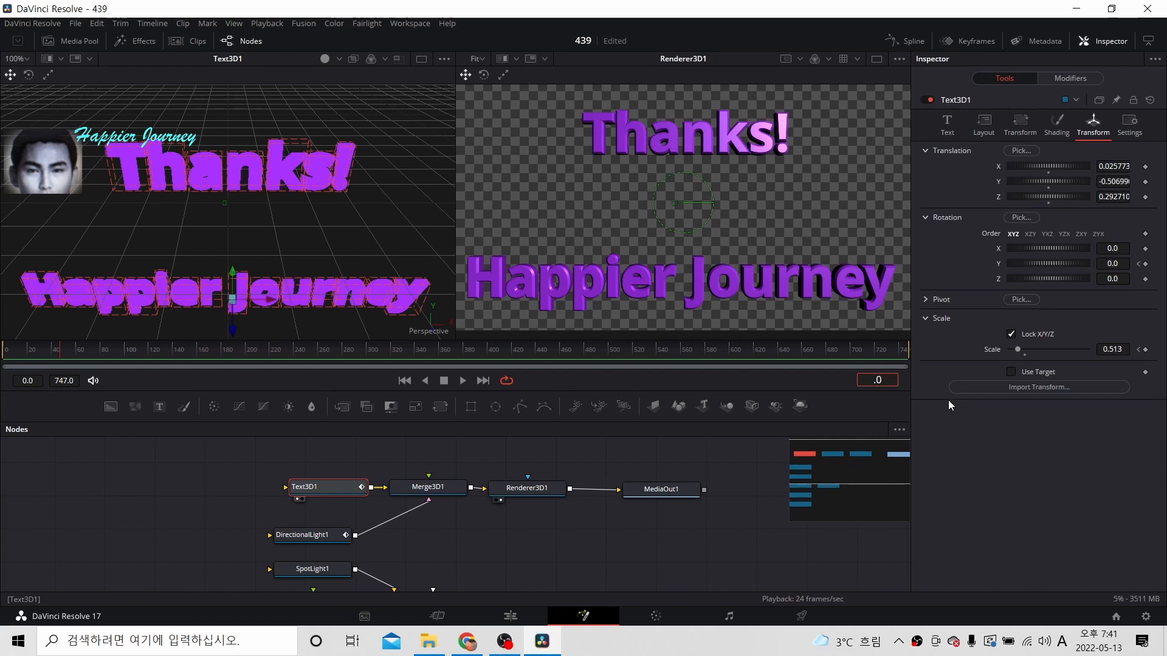
text(0)
key(Return)
key(alt+Tab)
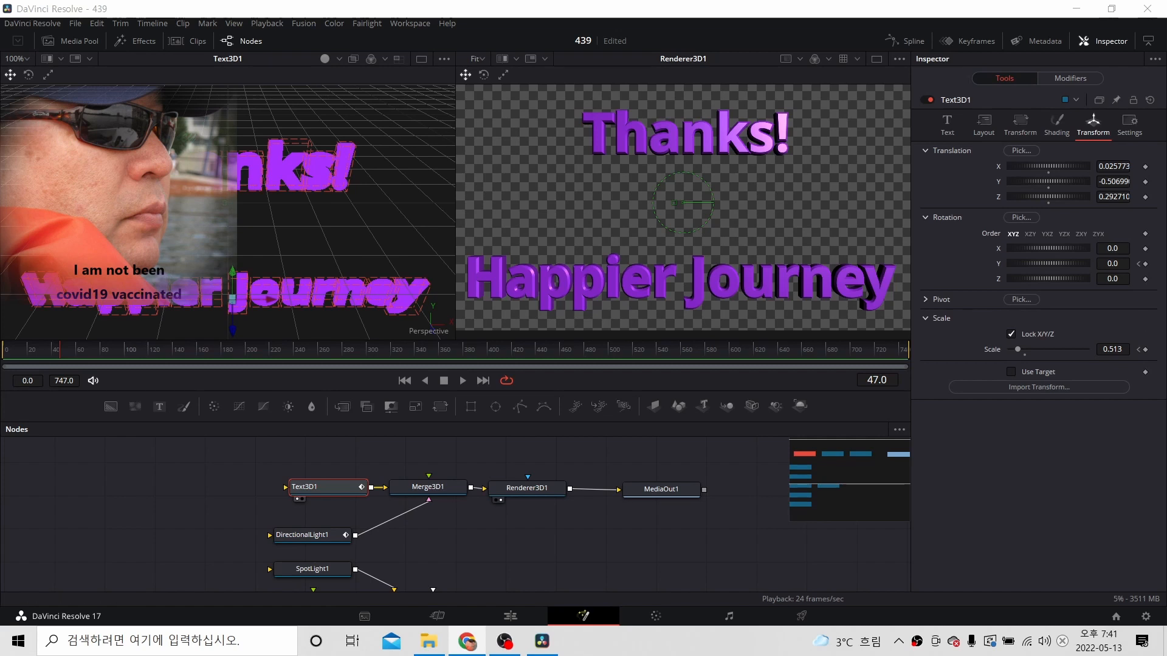
Step: Keyframe Text3D1's Y rotation at 360.0 at time 47.0 and save the project
click(1145, 263)
key(ctrl+s)
click(1117, 264)
text(360)
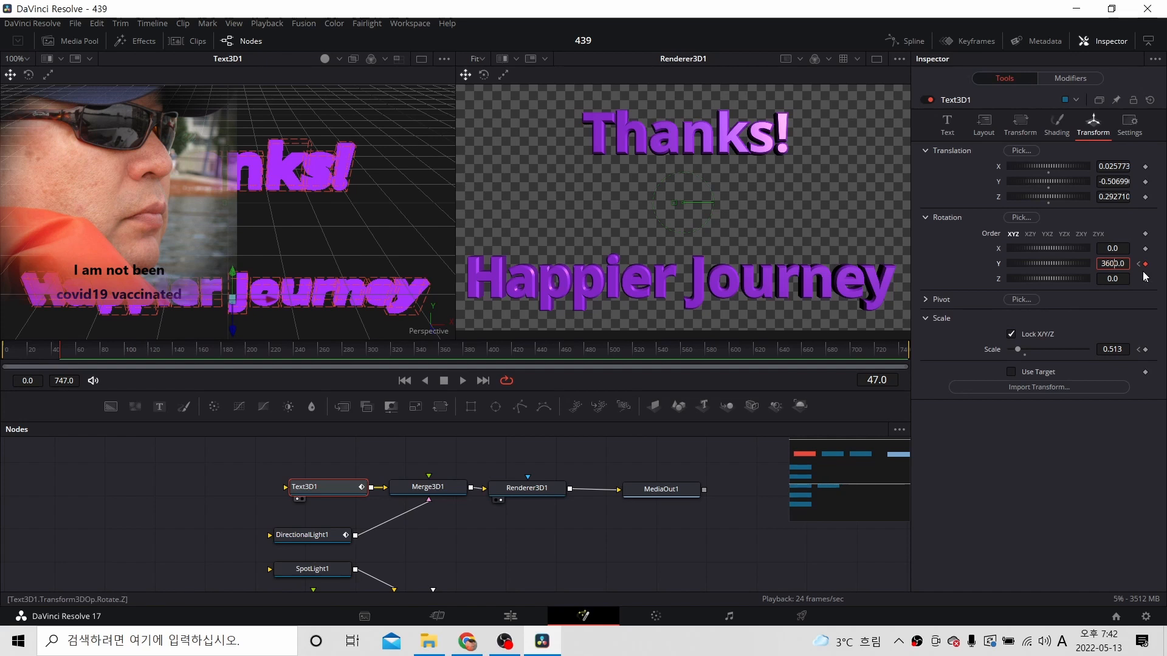
key(Delete)
click(1145, 264)
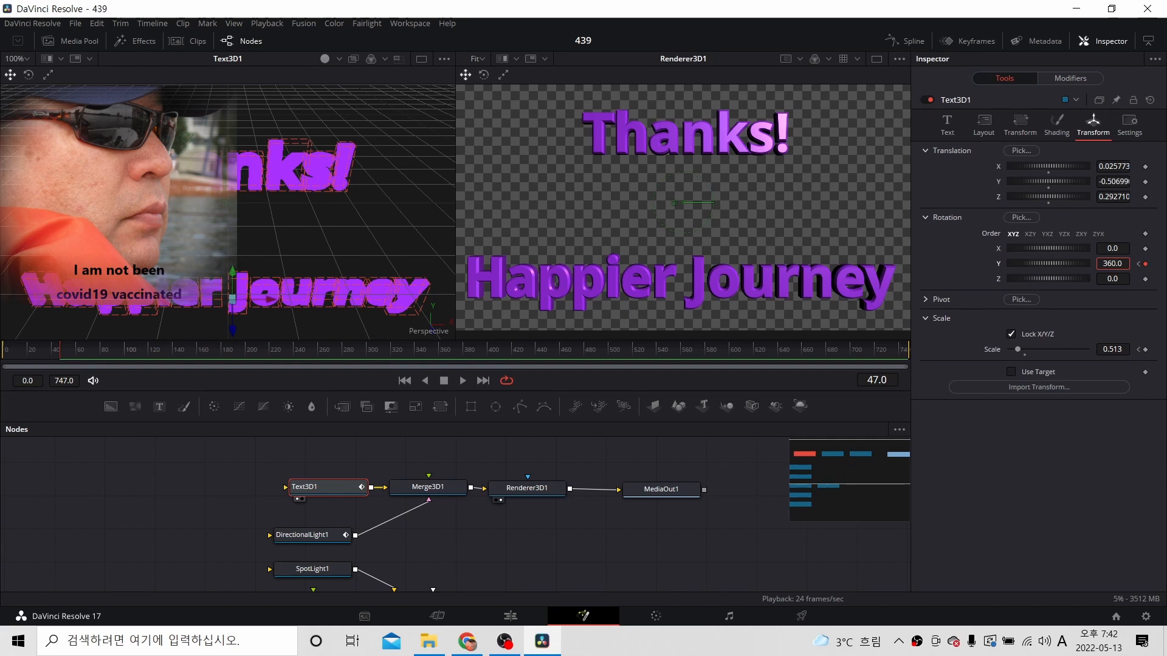
key(alt+Tab)
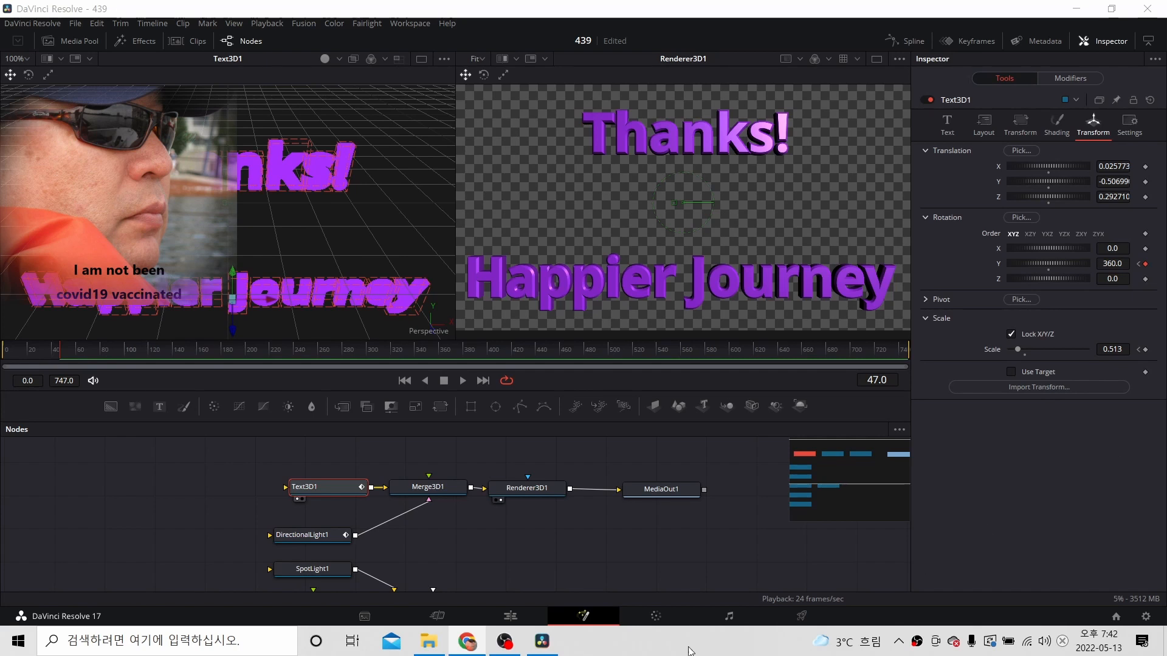
Step: Switch to the Edit page and play the title's Fusion Composition clip to check its rotation
click(510, 616)
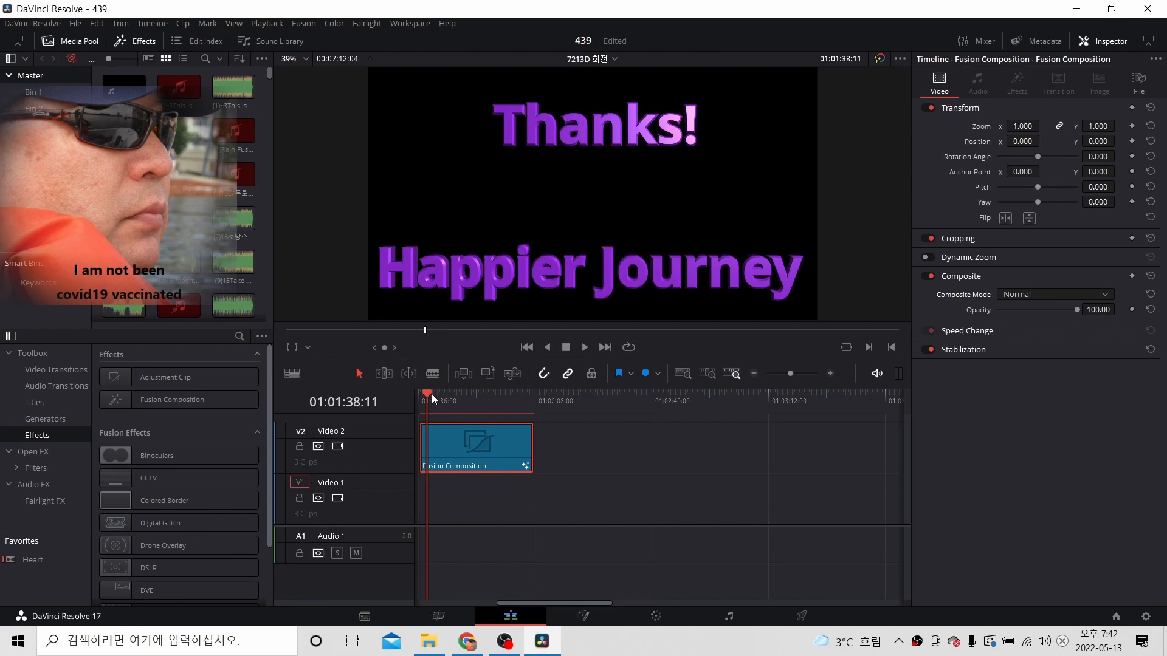
drag(429, 395, 525, 390)
click(584, 347)
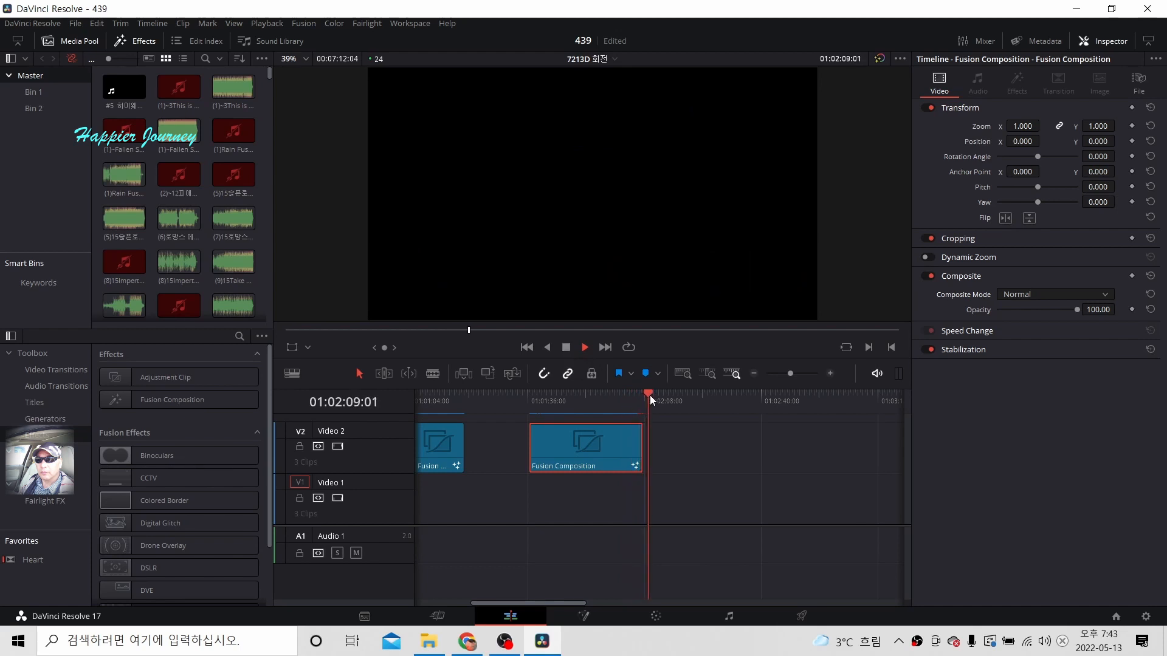
drag(650, 395, 533, 409)
key(space)
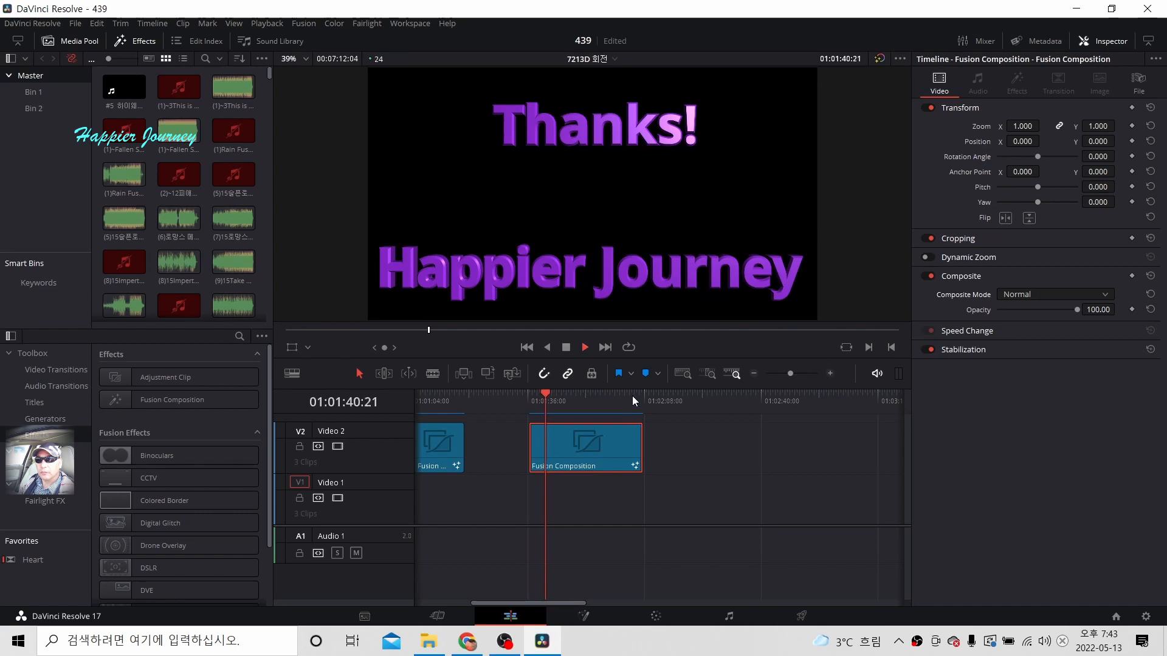
click(565, 347)
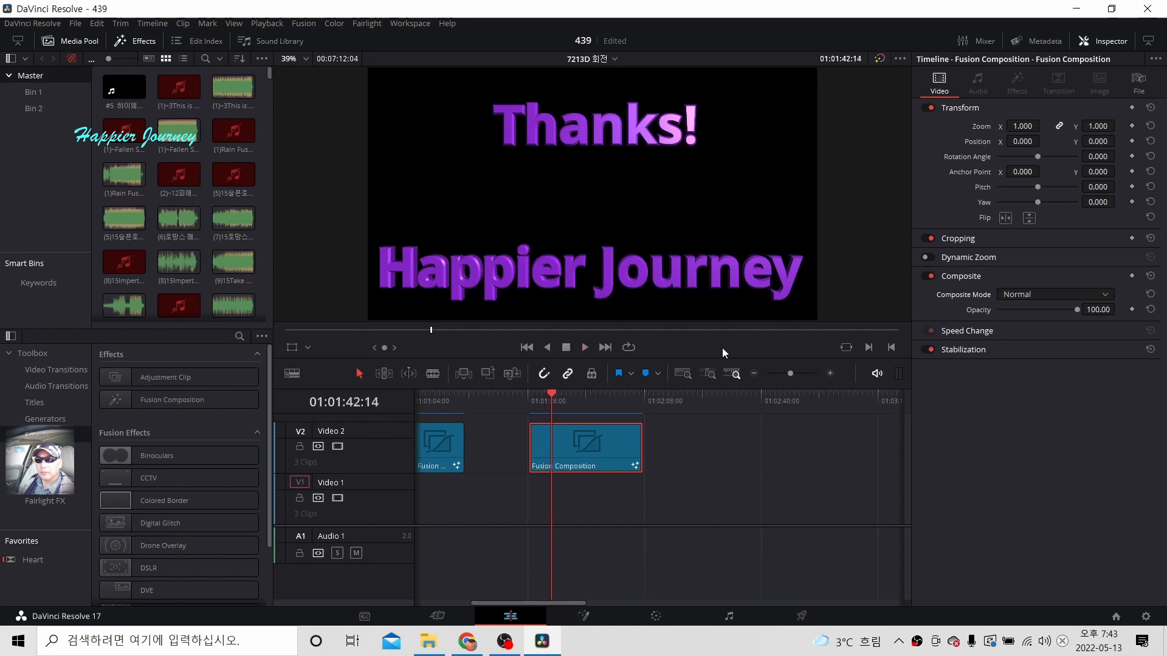
Step: Enlarge the timeline and replay the Fusion Composition clip from its start at 01:01:36:12
drag(786, 373, 791, 375)
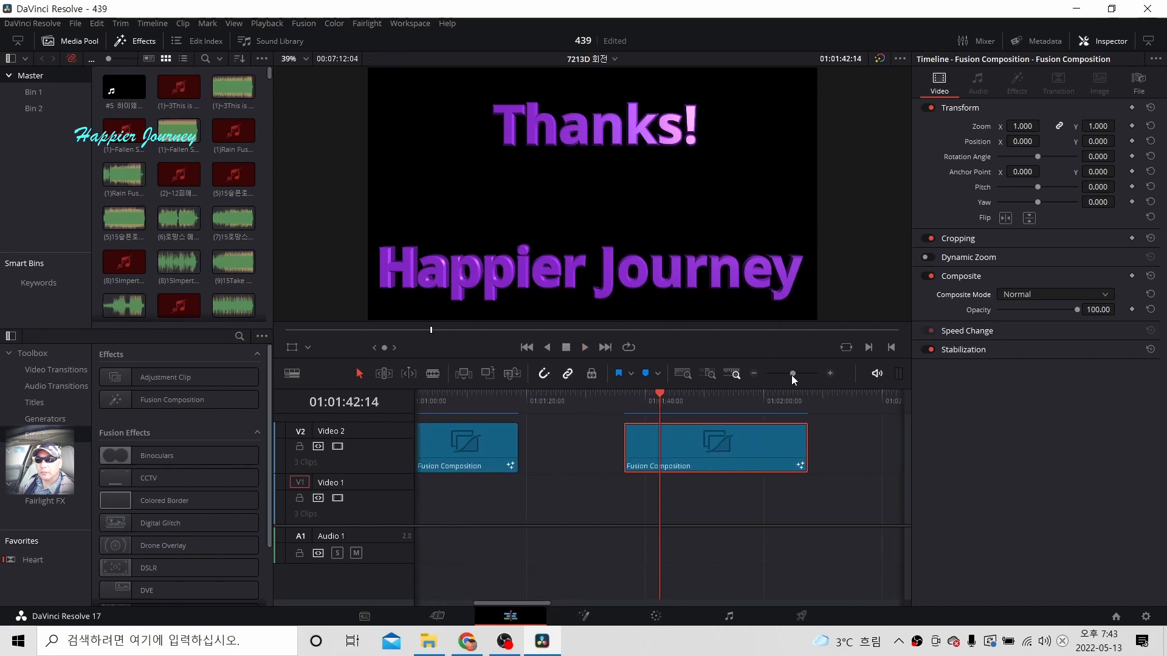
drag(658, 394, 624, 396)
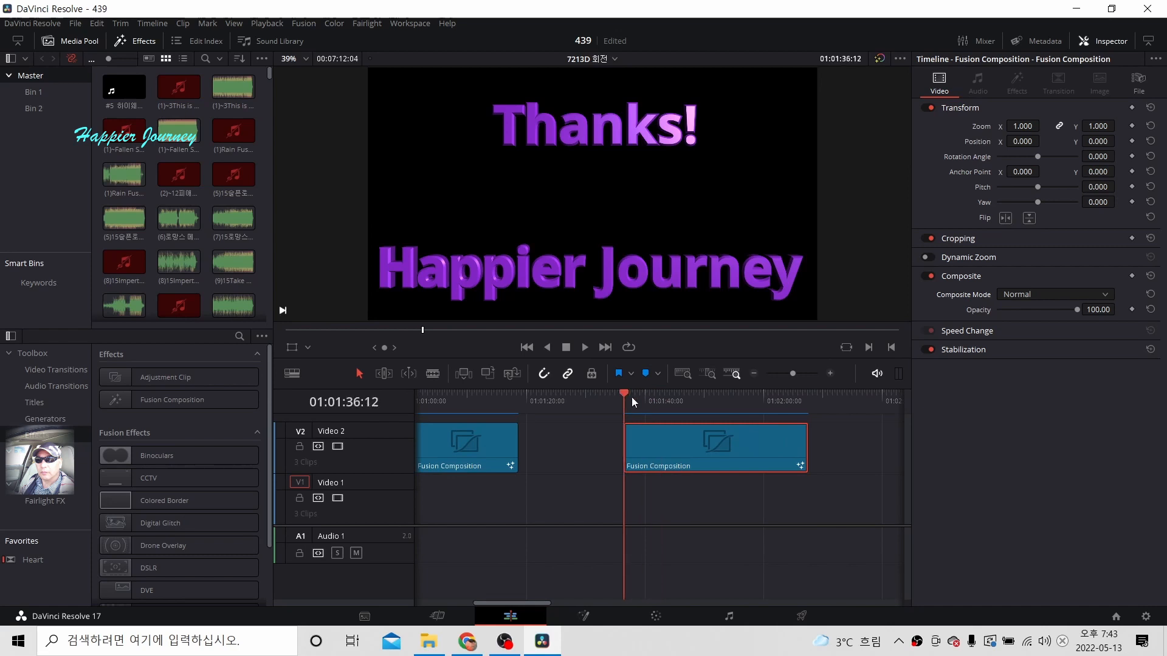
click(583, 347)
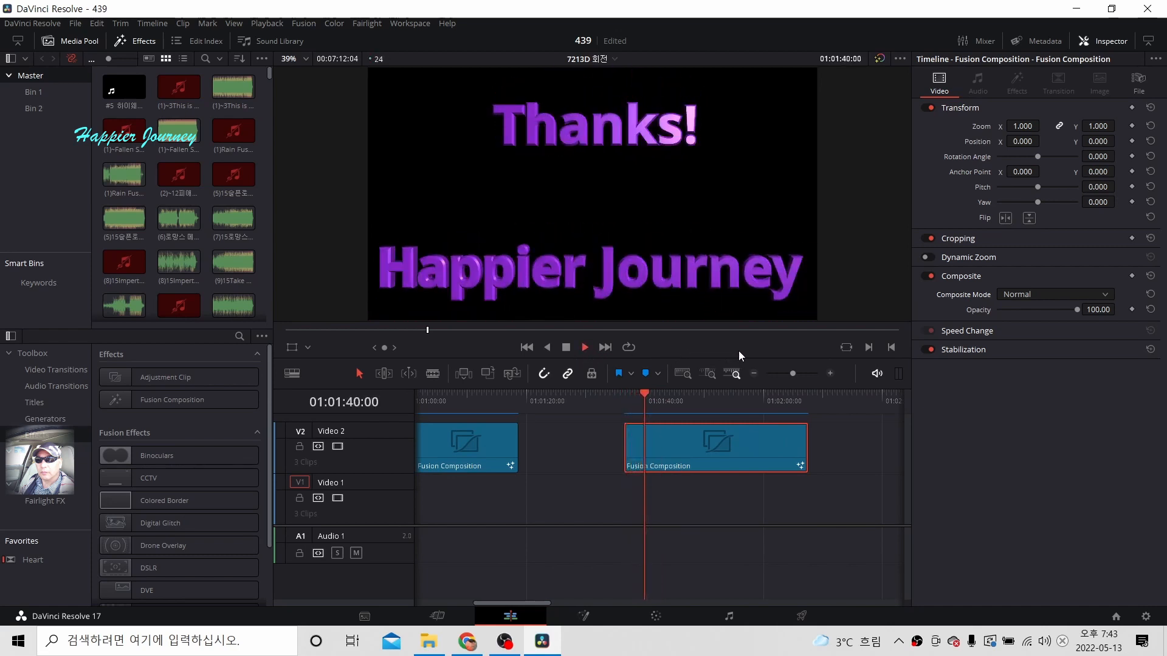
click(566, 348)
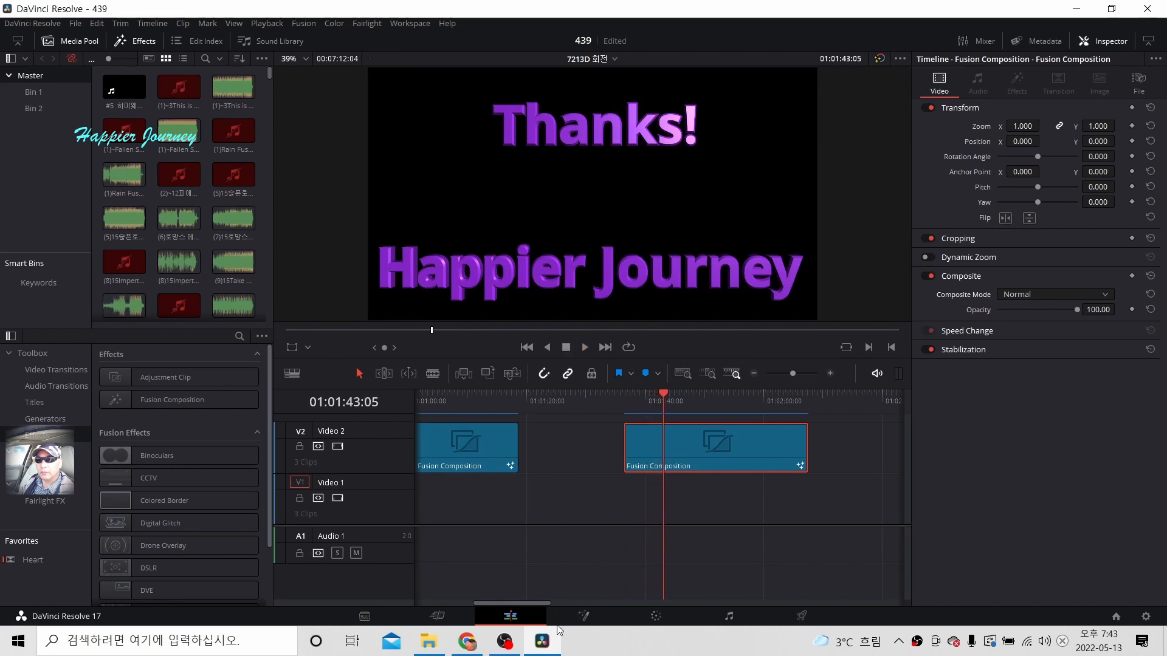
Step: Return to the Fusion page, remove the blank line between "Thanks!" and "Happier Journey" in Text3D1, and save the project
click(586, 617)
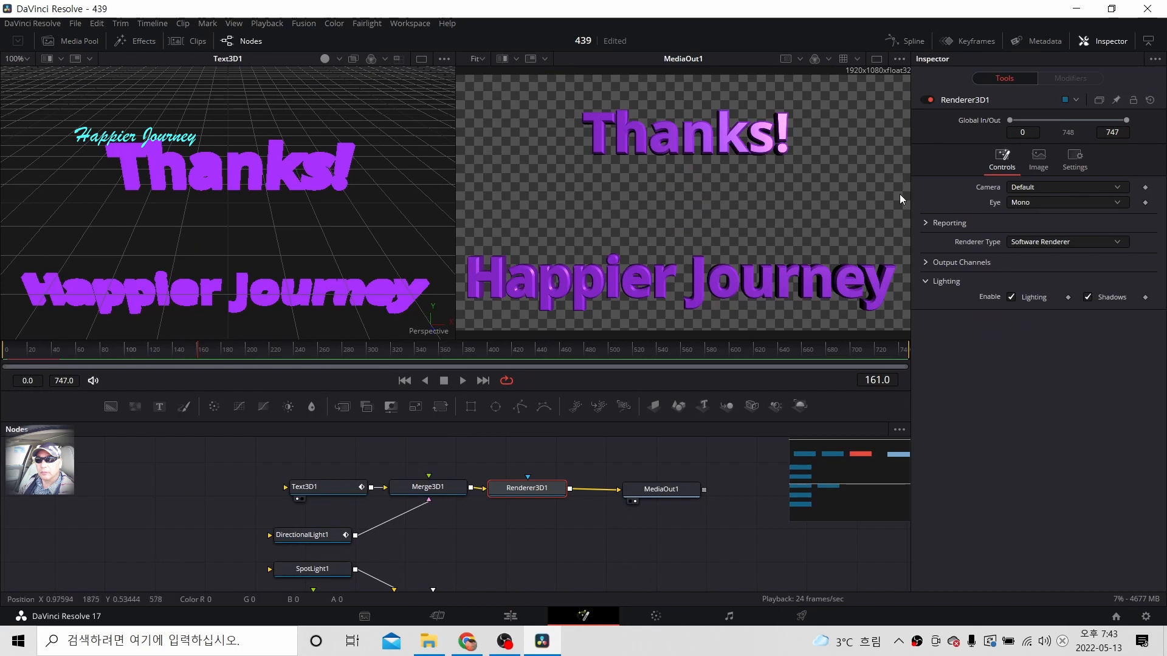
click(323, 487)
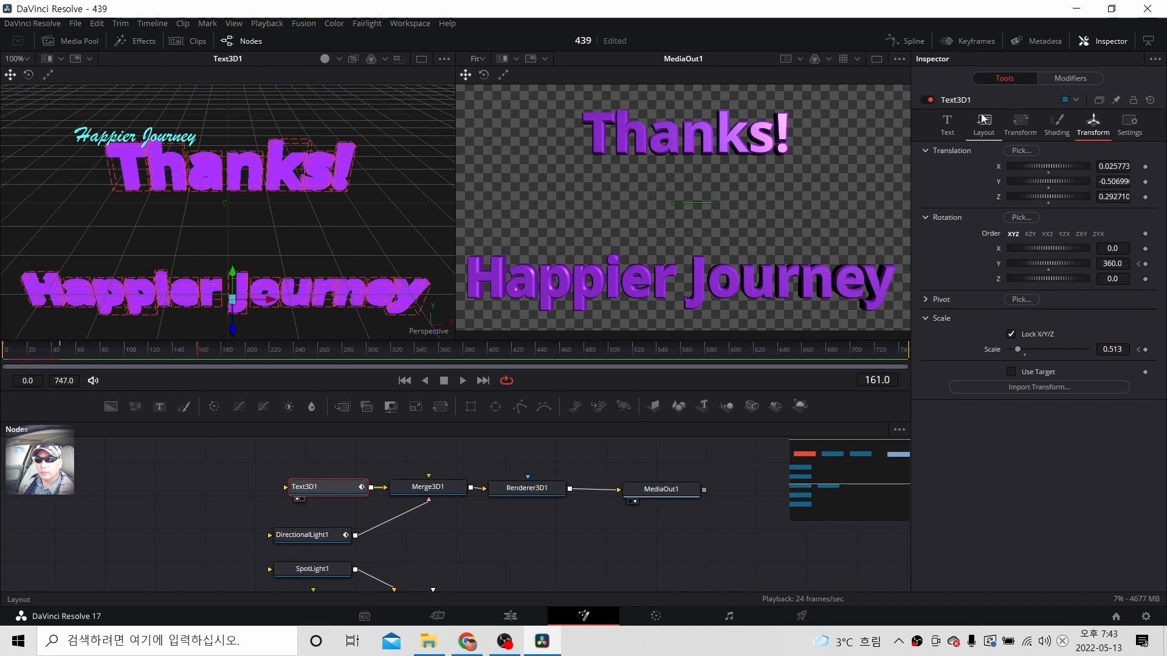
click(947, 125)
click(927, 179)
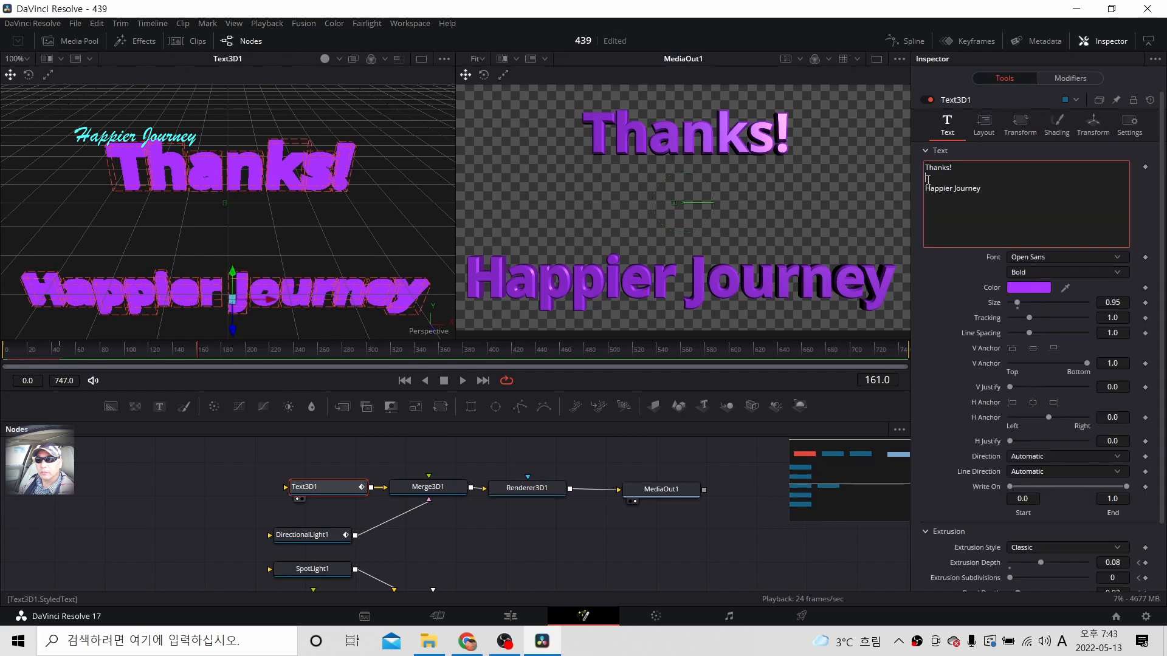
key(BackSpace)
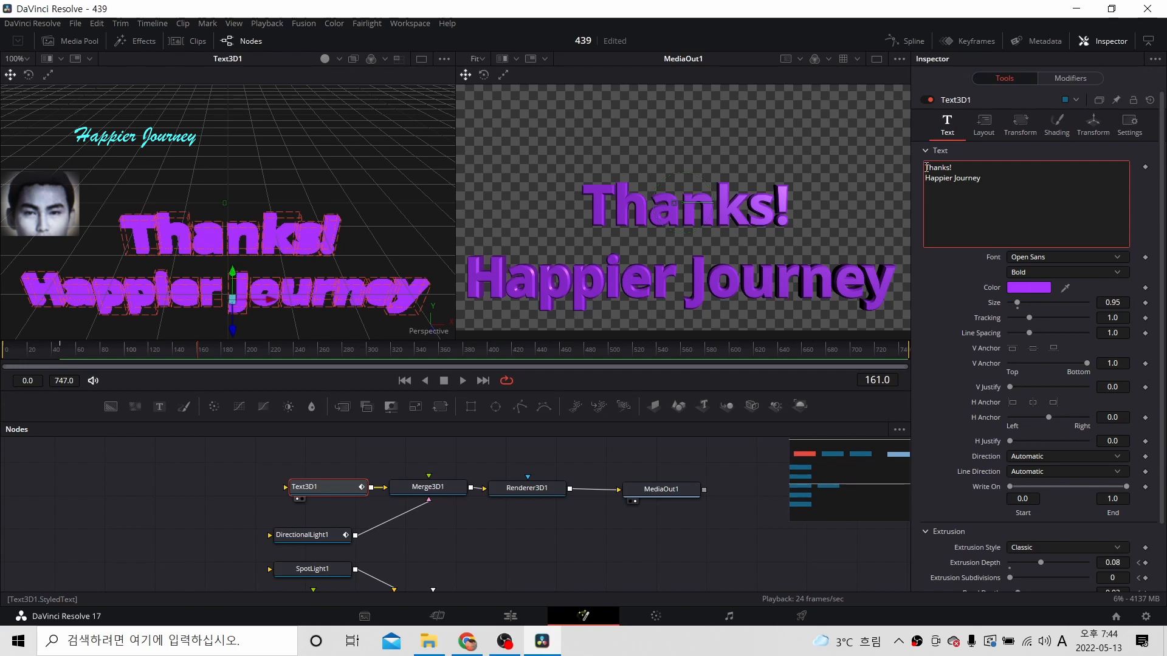
key(ctrl+s)
Step: Join Text3D1's title text into the single line "Thanks!Happier Journey"
key(Return)
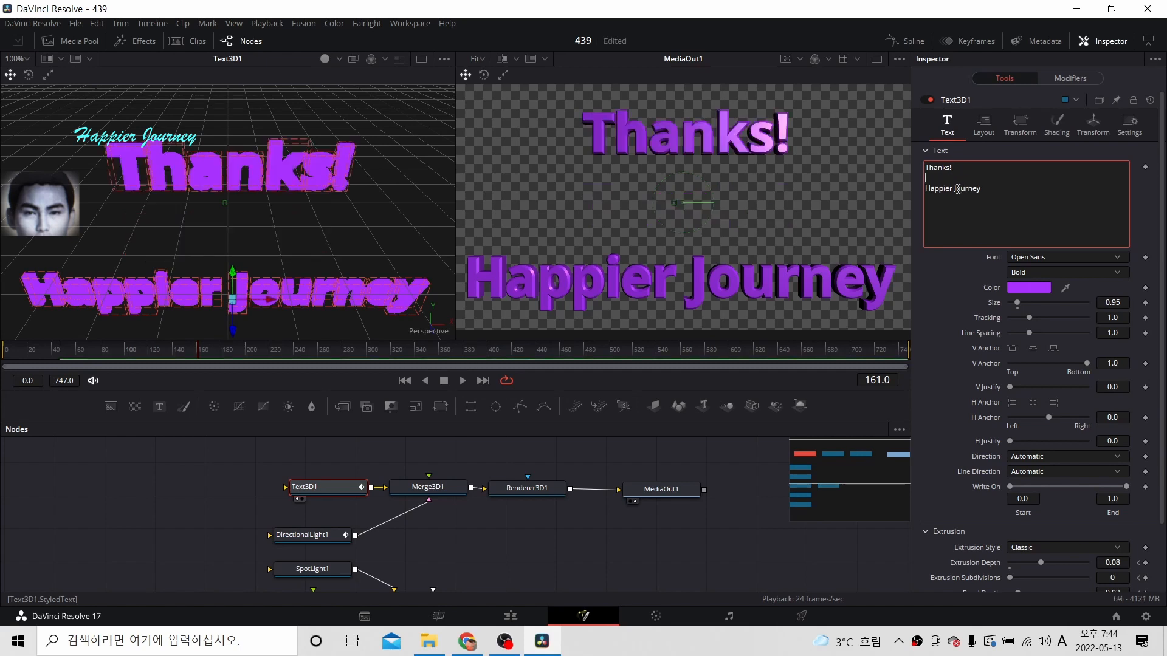
key(BackSpace)
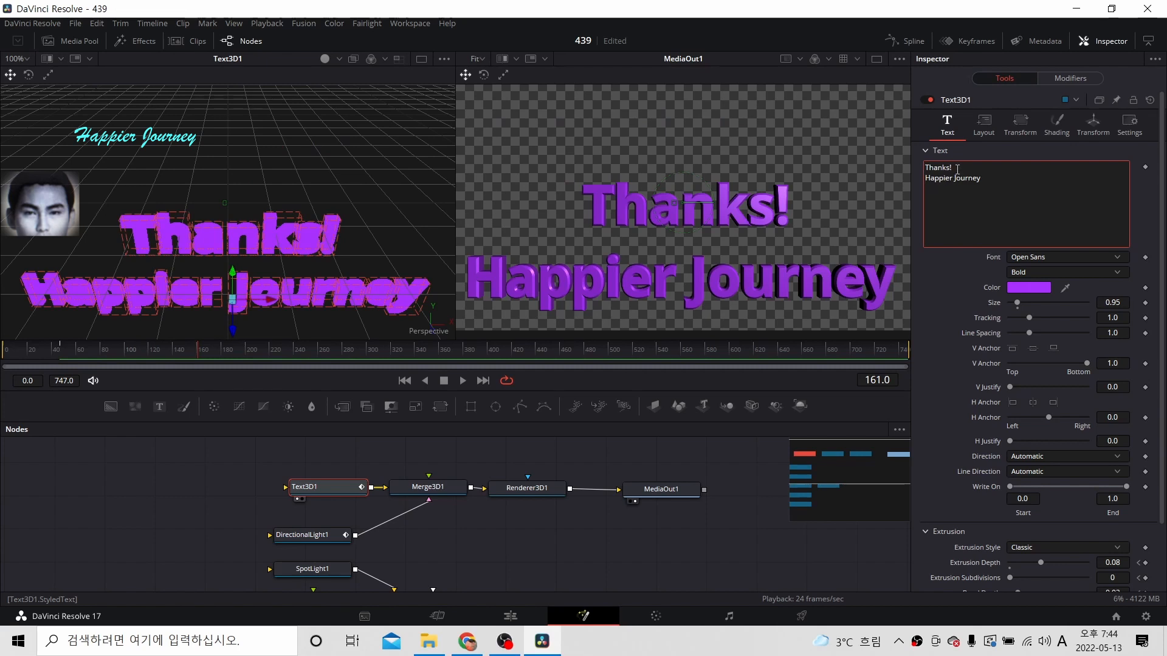
key(Delete)
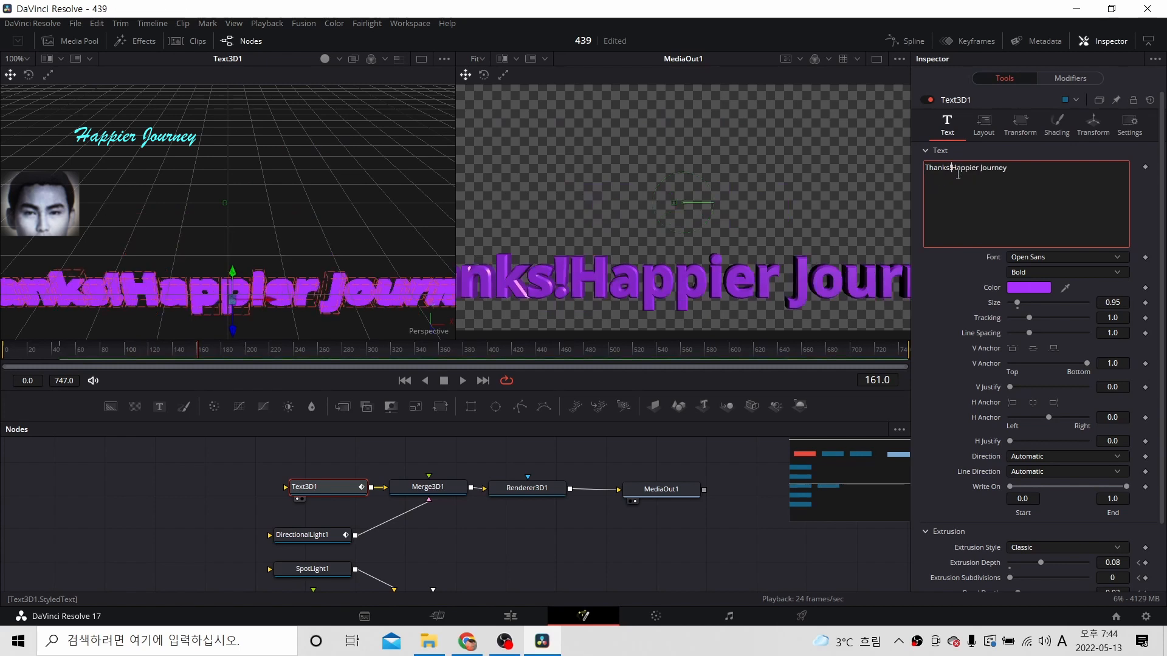
Step: Split Text3D1's text into "Thanks!" and "Happier Journey" with a blank line between them, and set the text size to 1.0
key(Return)
key(Return)
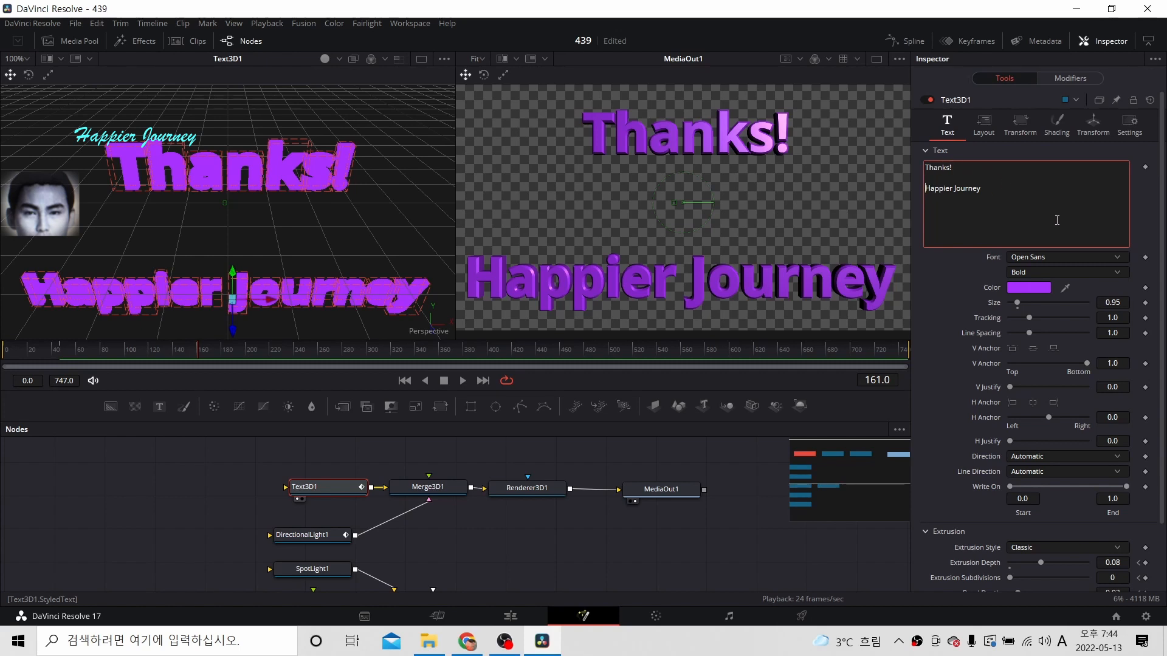
drag(1019, 303, 1017, 303)
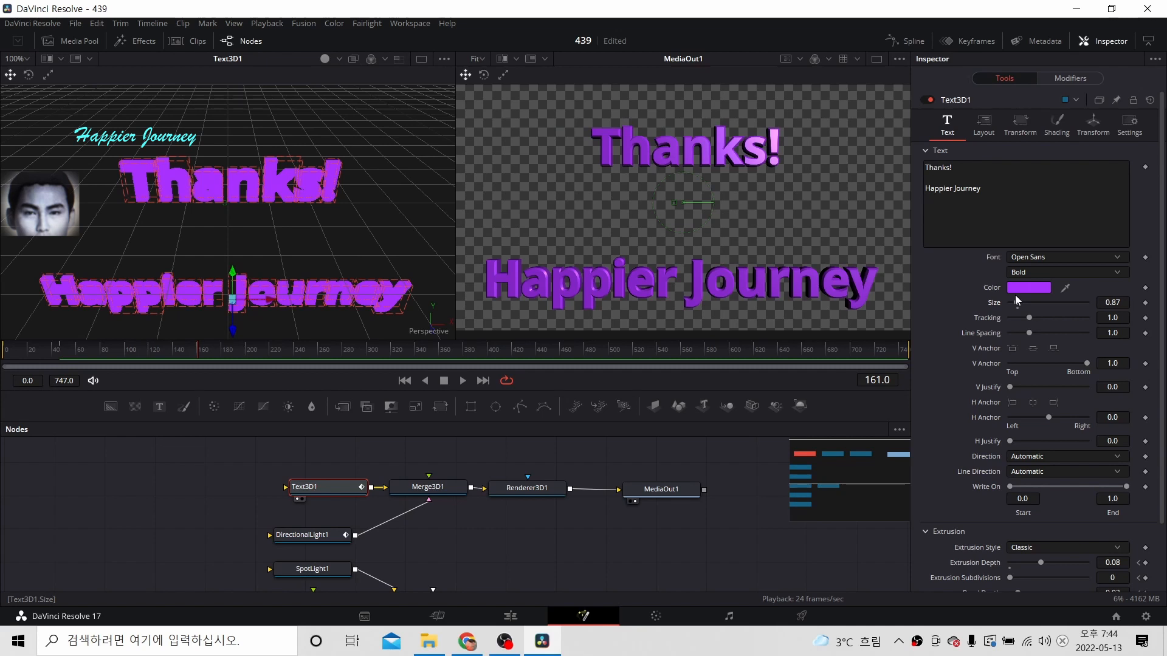
drag(1014, 294, 1017, 294)
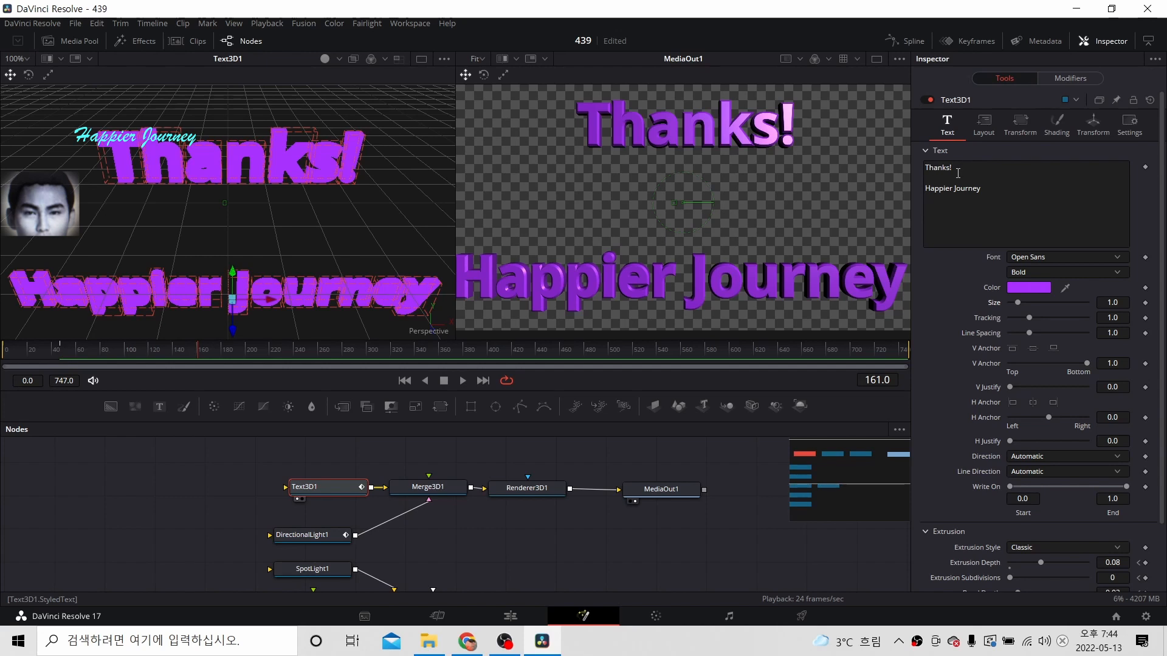
Step: Remove the blank line between "Thanks!" and "Happier Journey" and move the two-line title up to the vertical middle of the frame
click(929, 174)
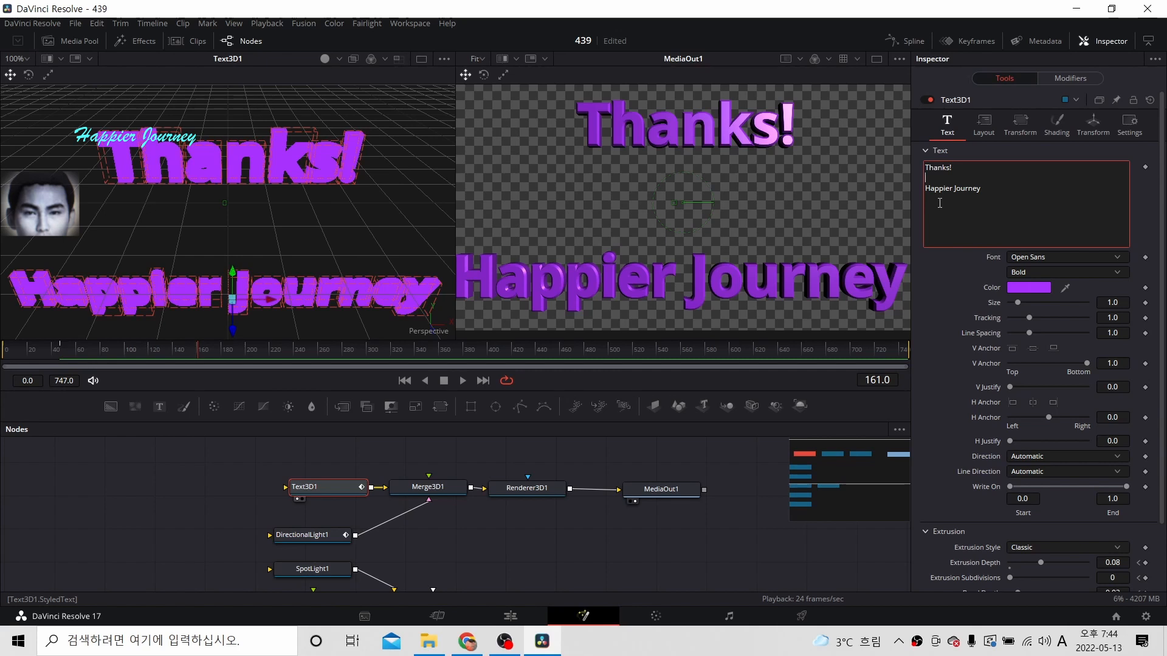
key(BackSpace)
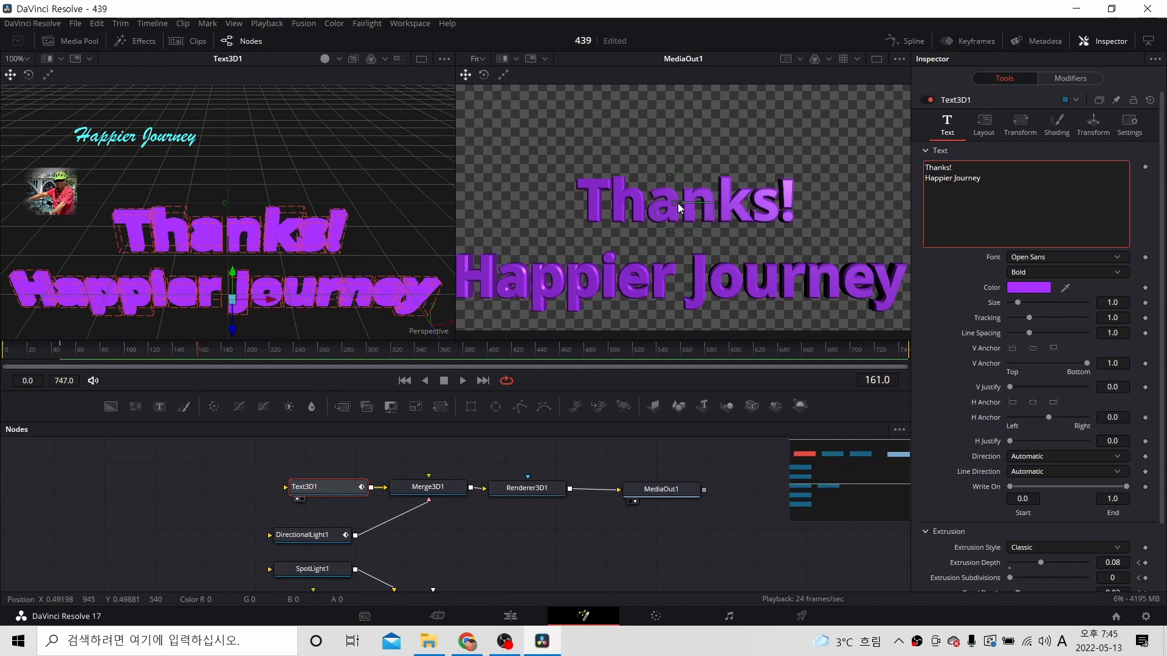
drag(676, 207, 691, 84)
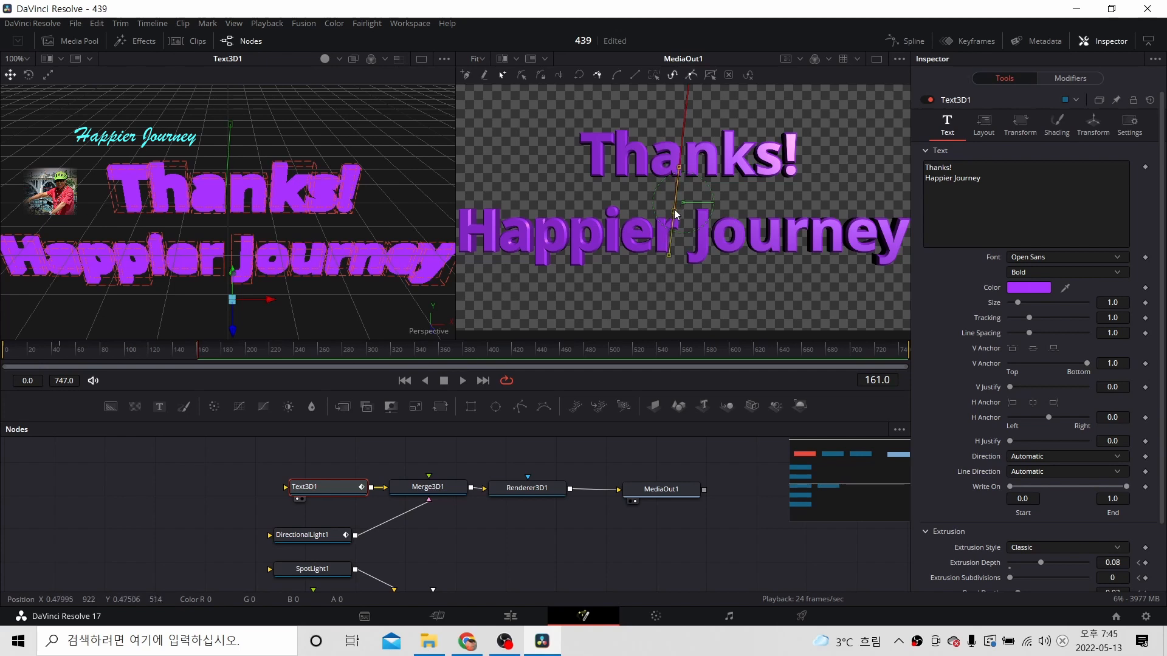
drag(682, 201, 682, 212)
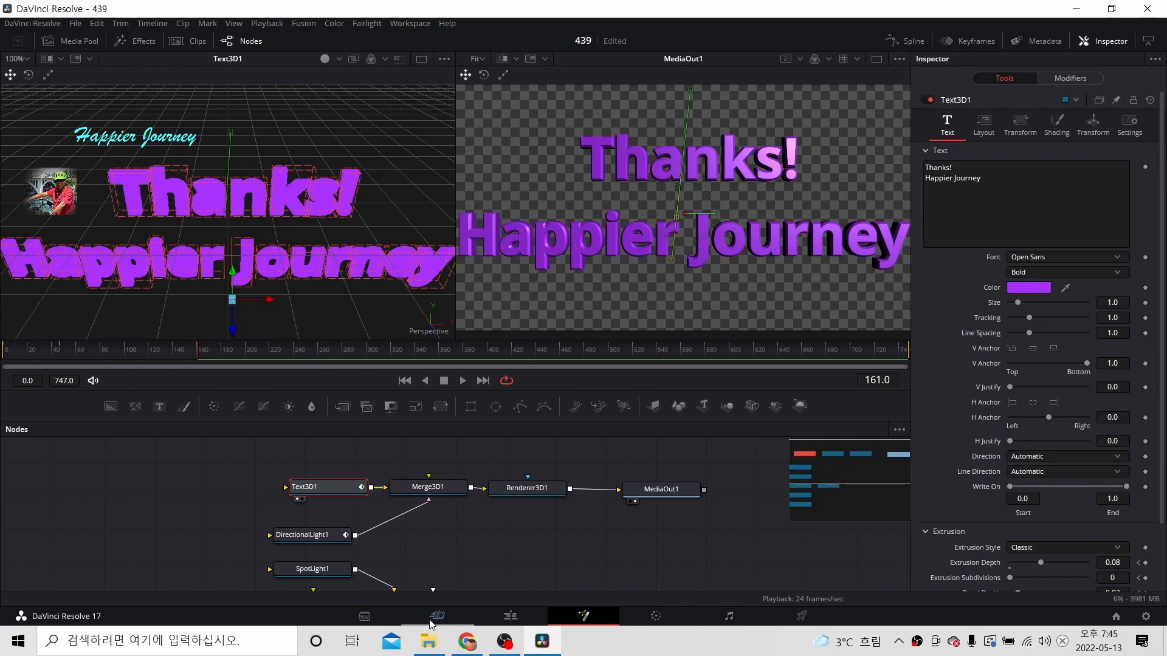
Step: Switch to the Edit page and play the repositioned title's Fusion Composition clip from its start at 01:01:36:12
click(512, 617)
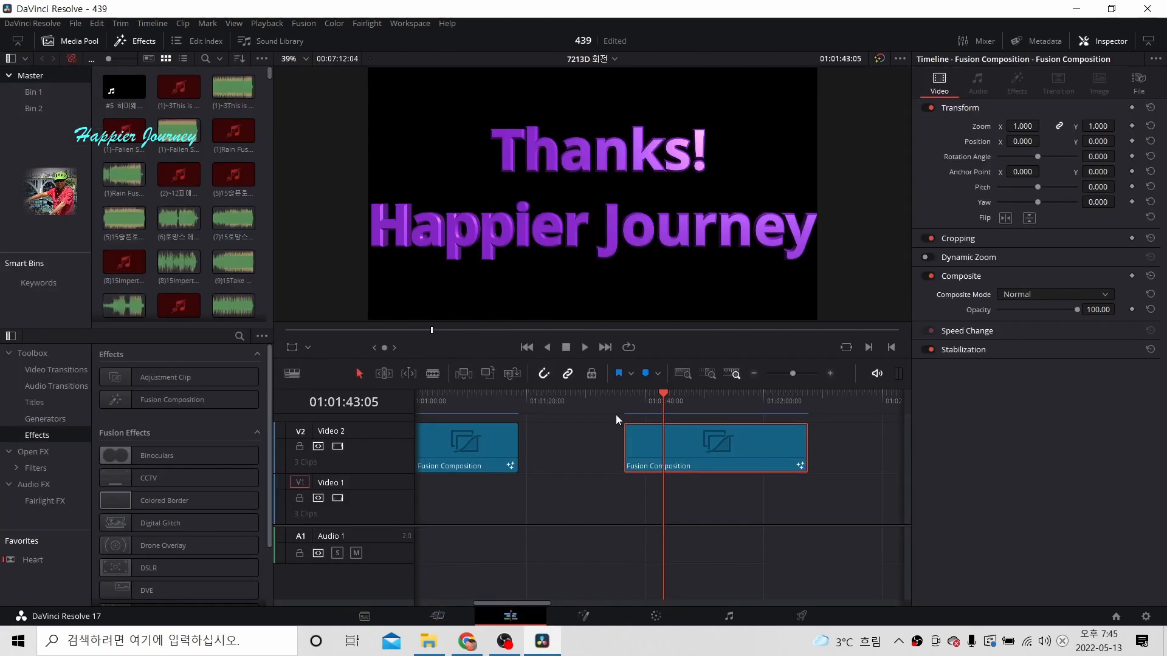
drag(662, 395, 630, 387)
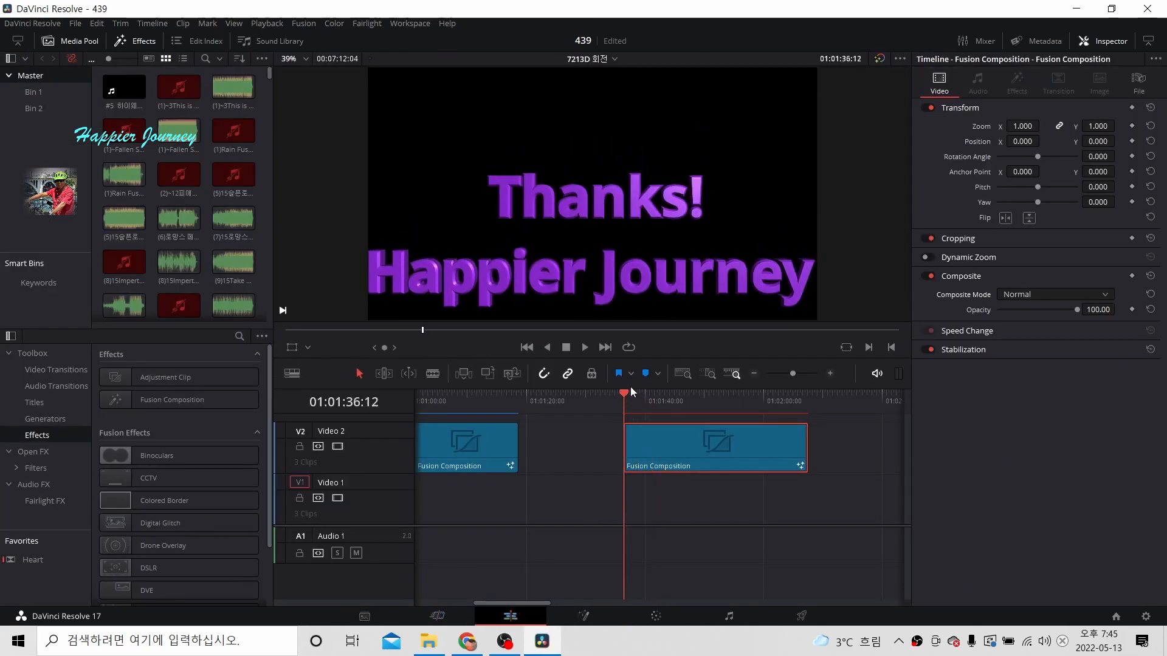
click(585, 347)
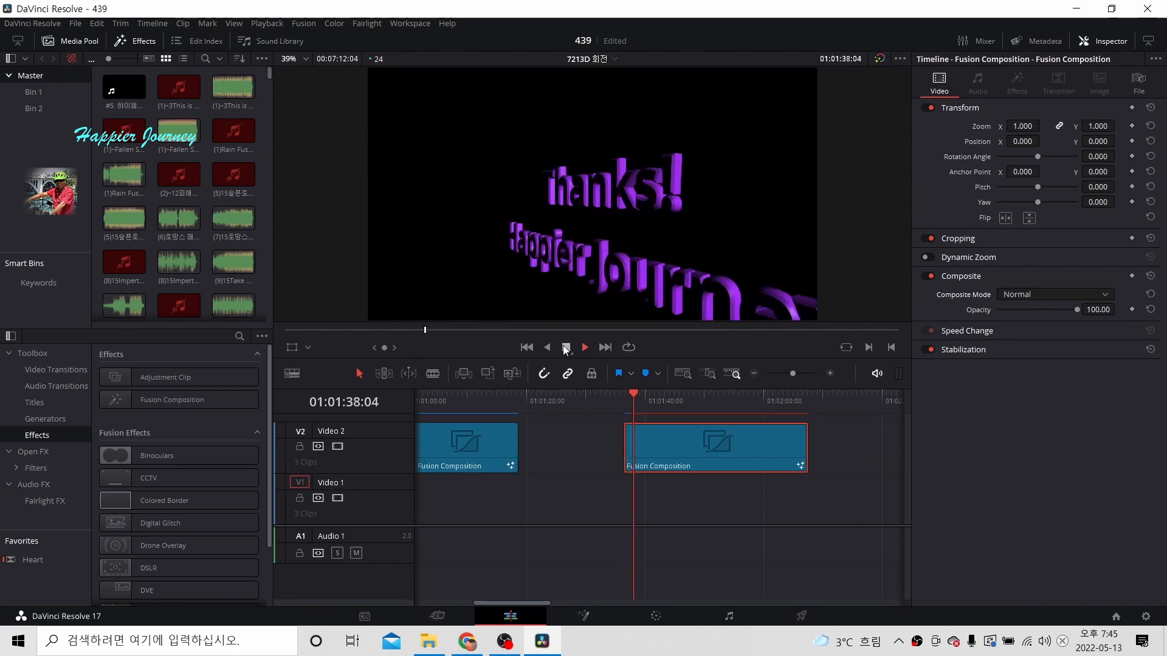